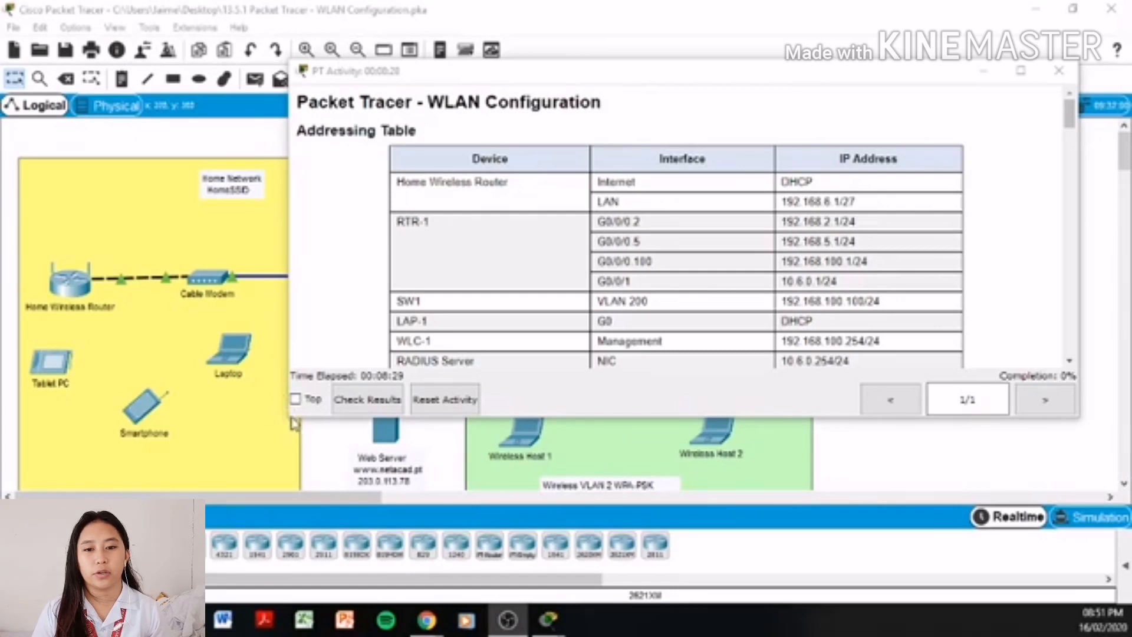
- Enlarge the PT Activity window, highlight the Addressing Table headings, and scroll down to WLAN Information
left_click_drag(291, 419, 99, 572)
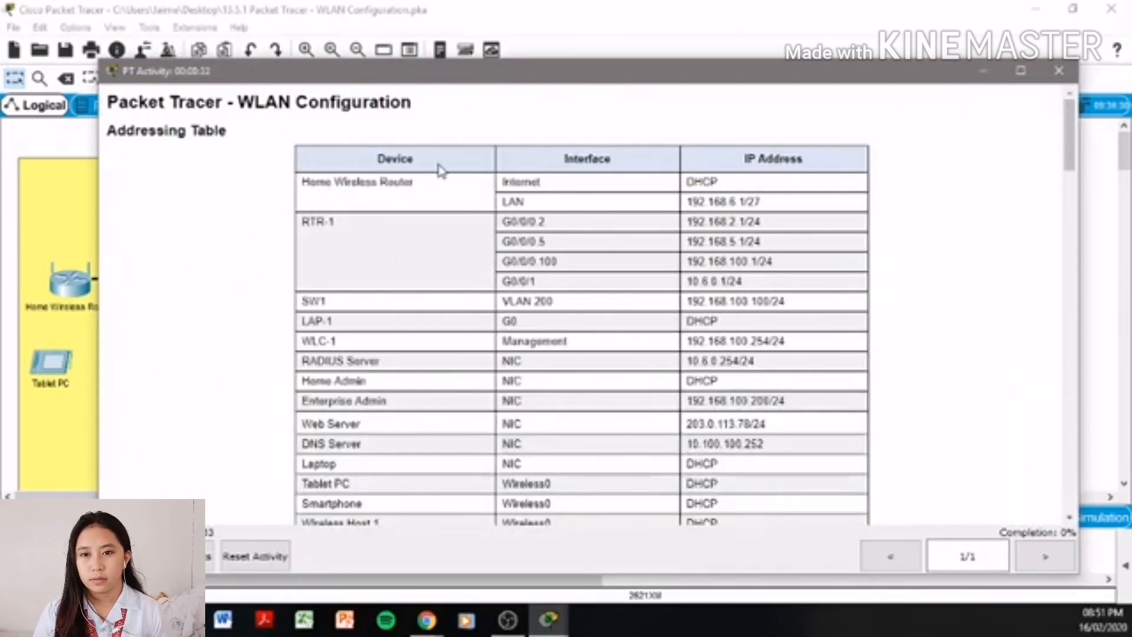
left_click_drag(343, 164, 419, 170)
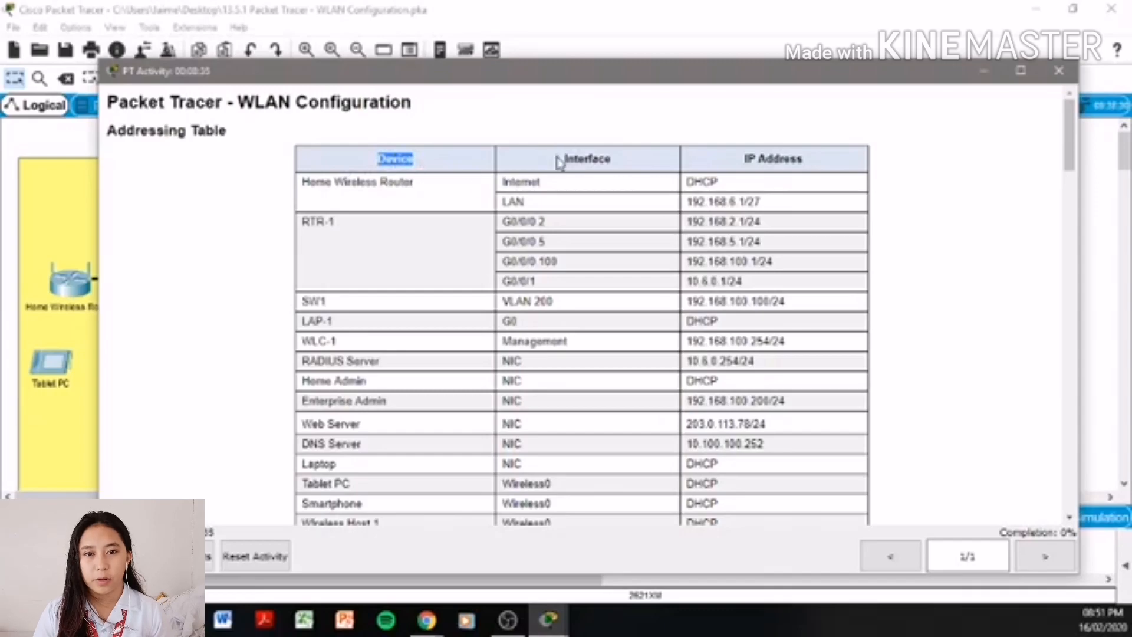
left_click_drag(559, 163, 644, 171)
left_click_drag(743, 164, 828, 166)
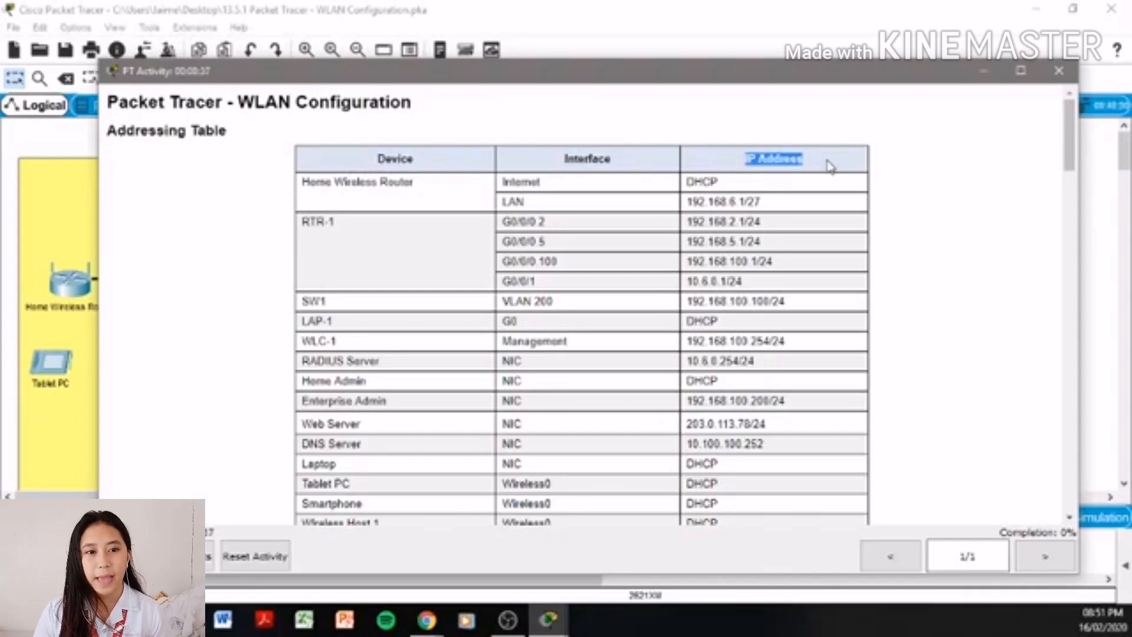
left_click(953, 220)
scroll(949, 223, "down", 3)
scroll(942, 220, "down", 3)
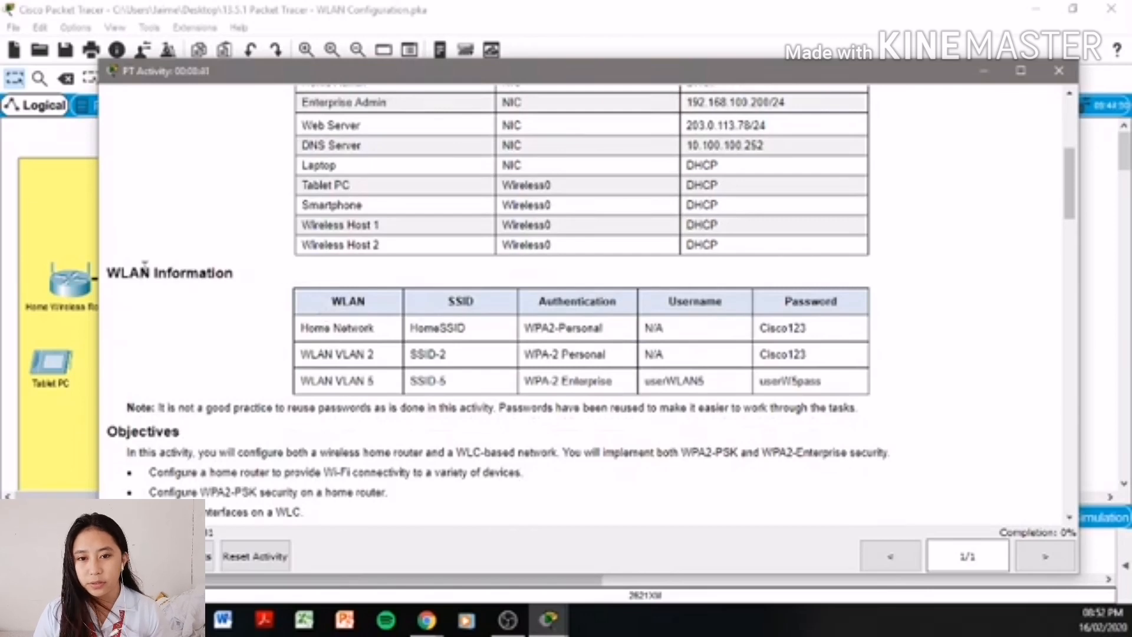
left_click_drag(140, 272, 256, 260)
left_click(211, 363)
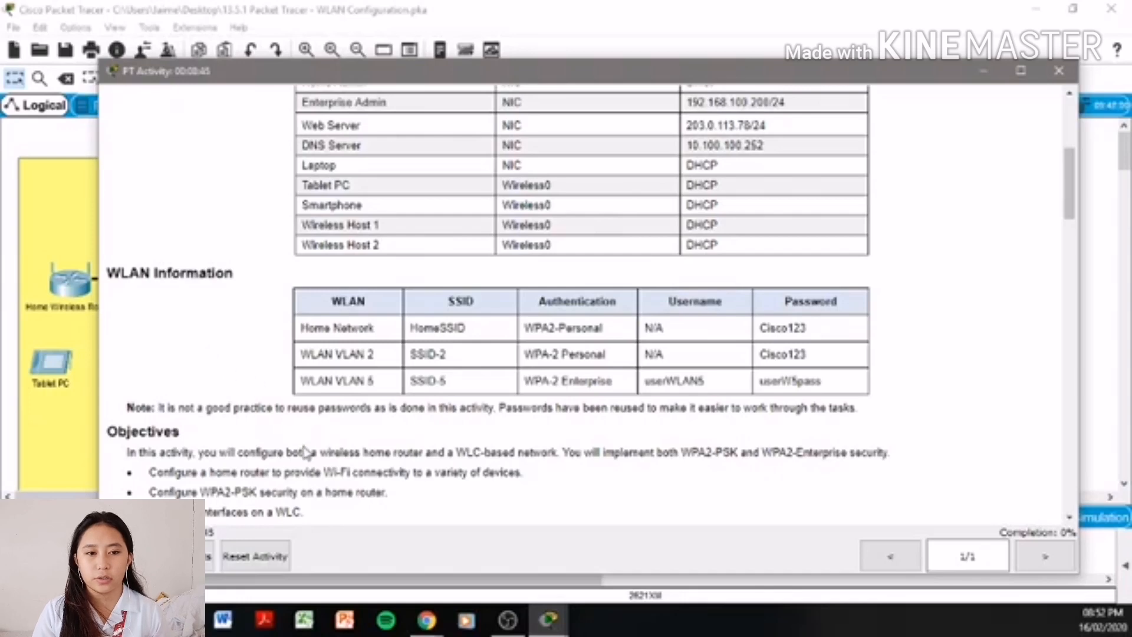
left_click_drag(324, 413, 911, 316)
left_click(897, 386)
left_click(911, 316)
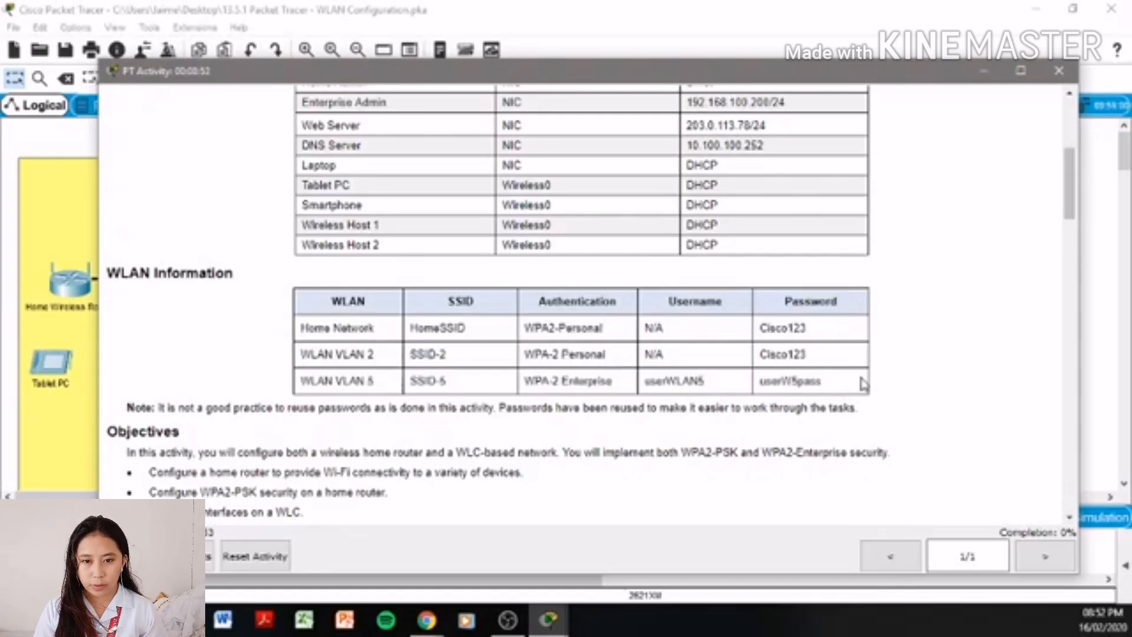
left_click_drag(863, 384, 760, 325)
left_click(901, 340)
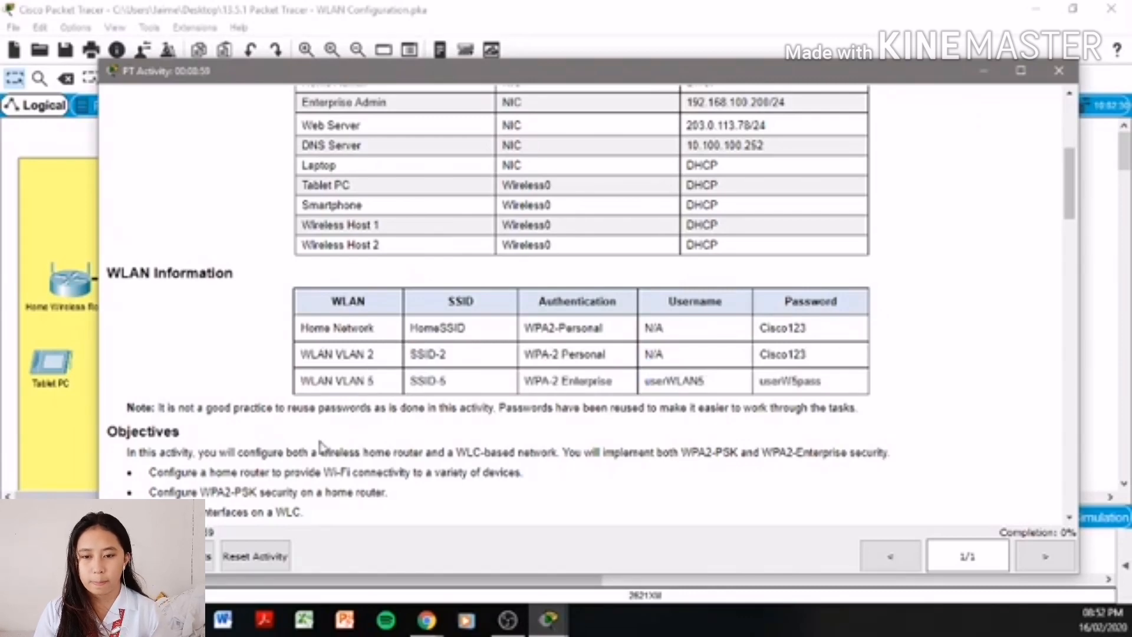
scroll(477, 425, "down", 1)
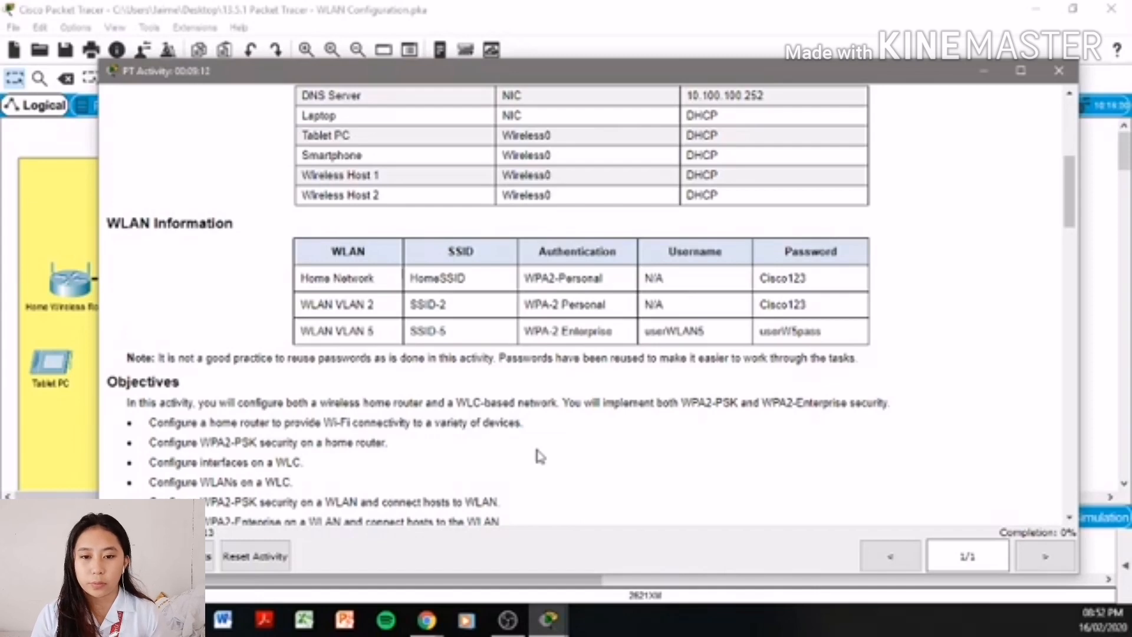
scroll(428, 451, "down", 1)
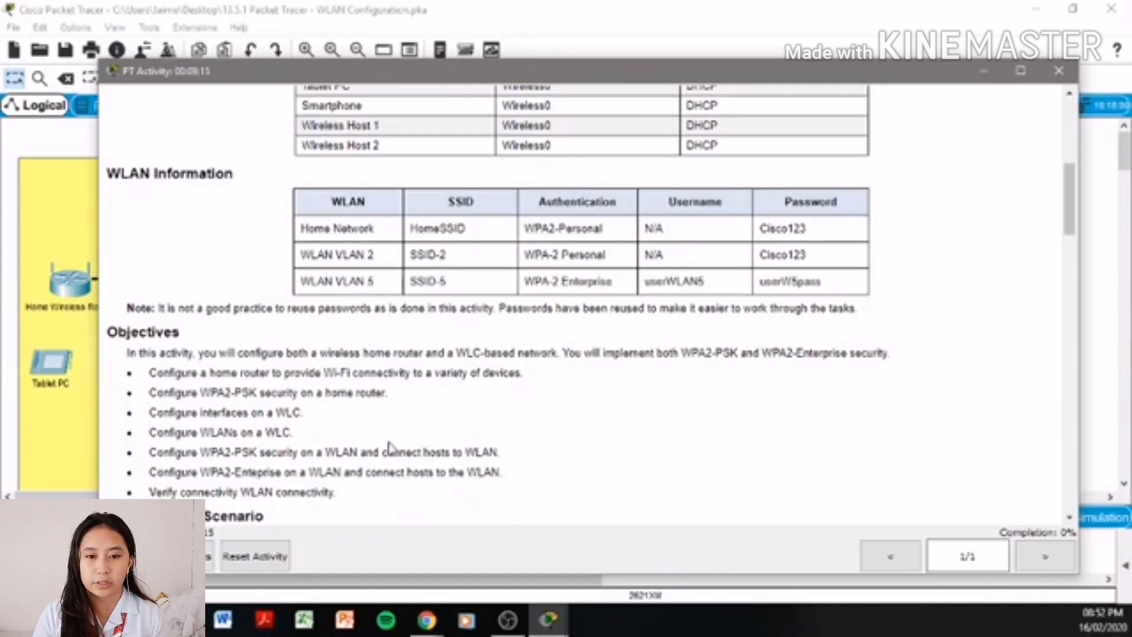
left_click_drag(201, 392, 367, 393)
left_click(430, 405)
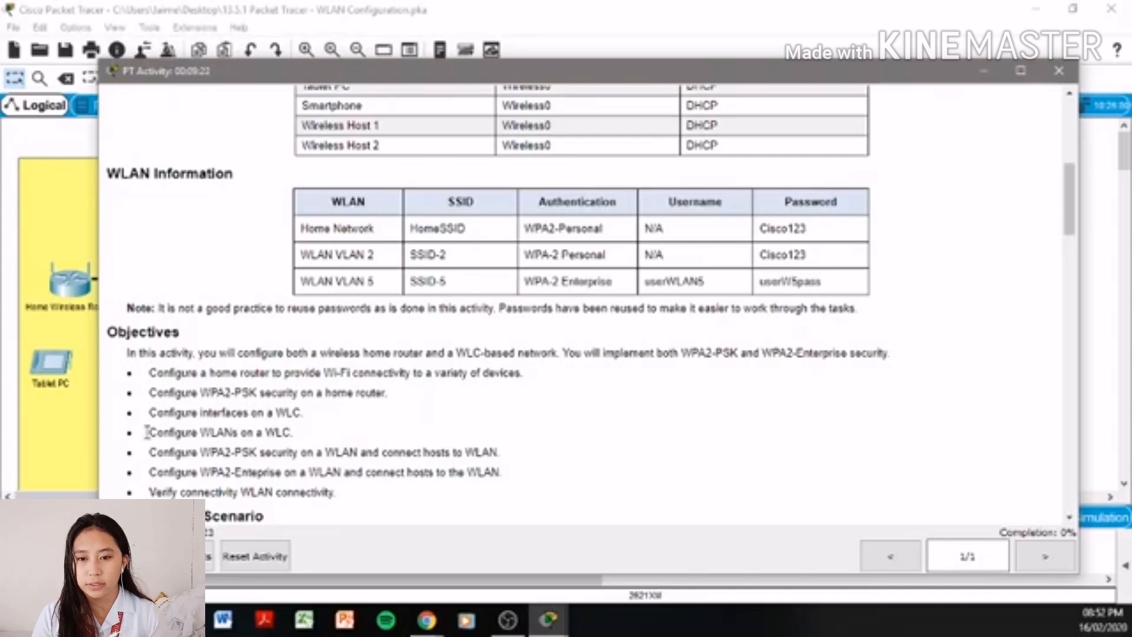
left_click_drag(147, 432, 303, 437)
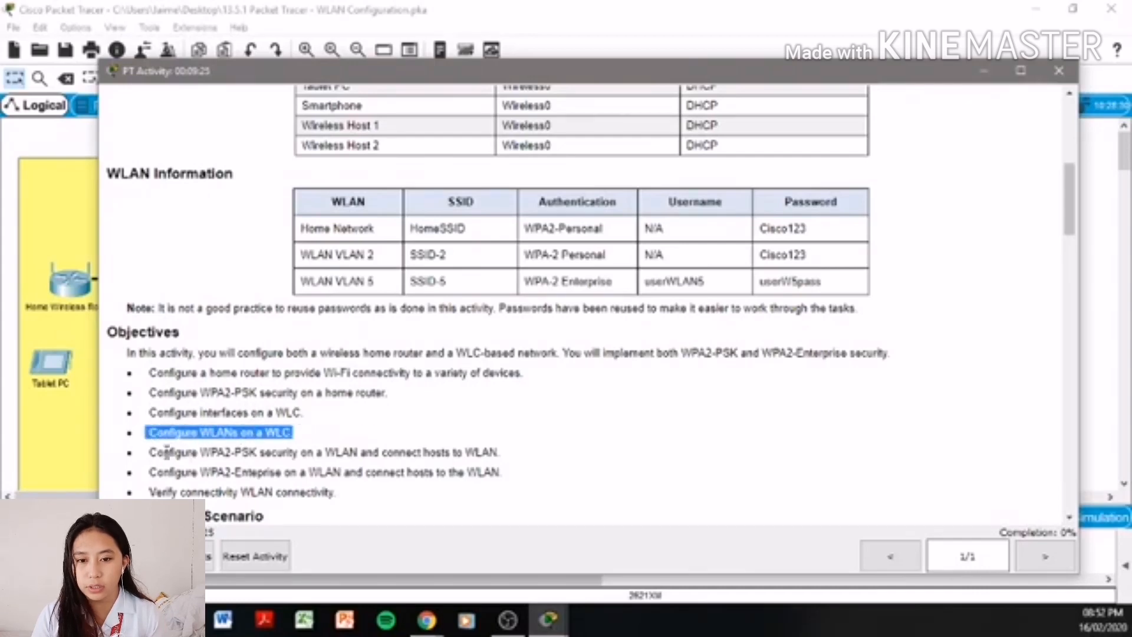
left_click_drag(164, 452, 508, 483)
left_click(193, 474)
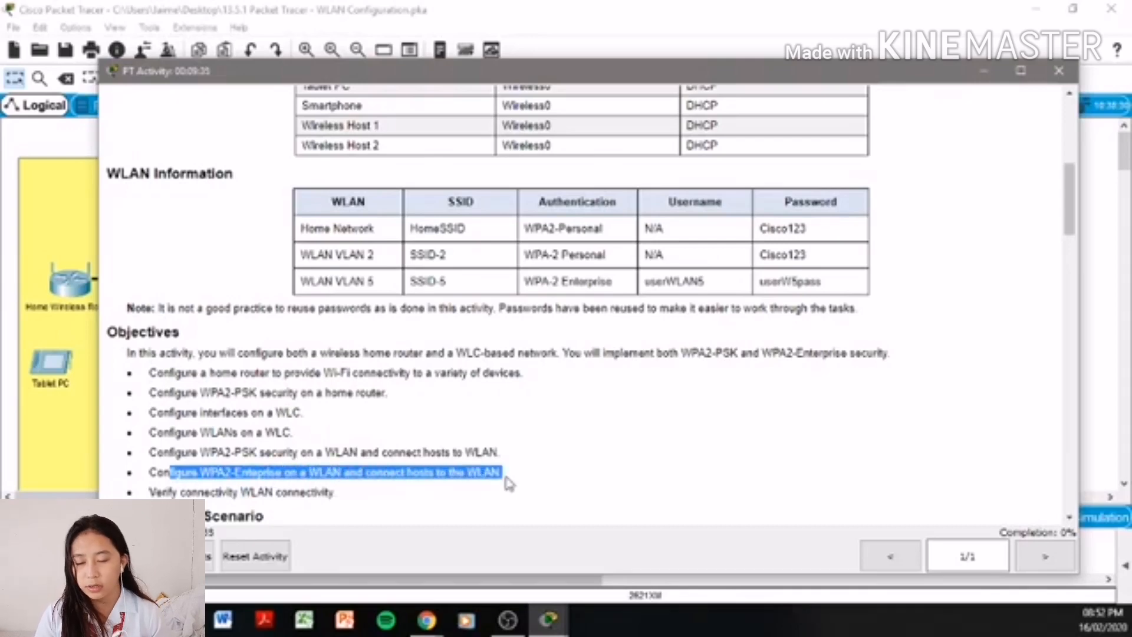
left_click(525, 466)
- Highlight the verify-connectivity objective and the Background/Scenario paragraph in the instructions
scroll(435, 451, "down", 3)
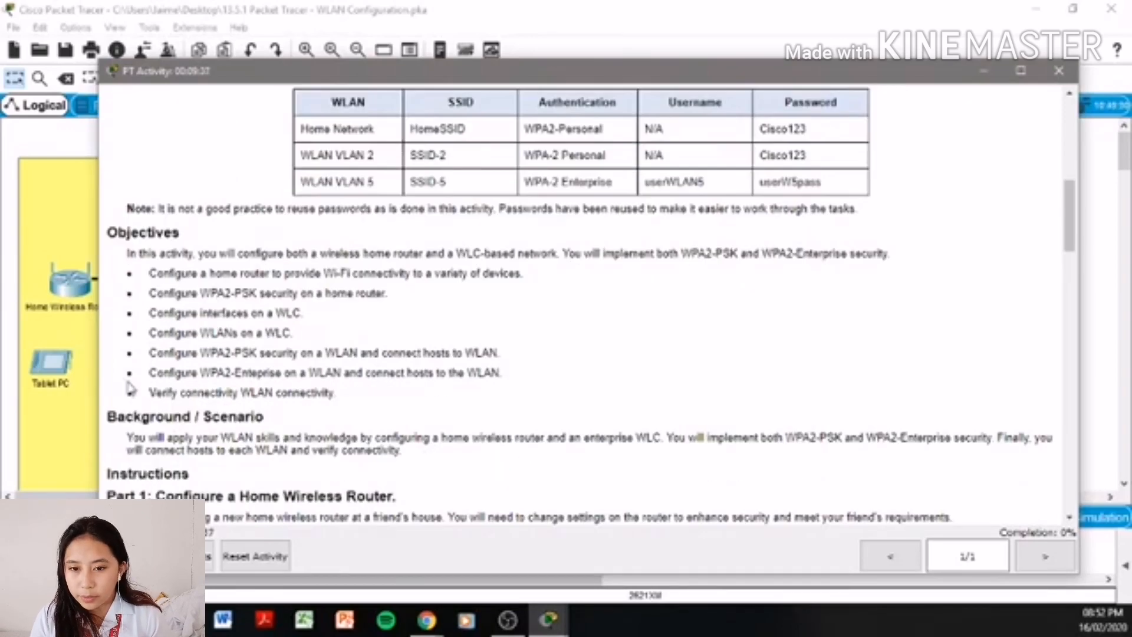
left_click_drag(158, 393, 332, 393)
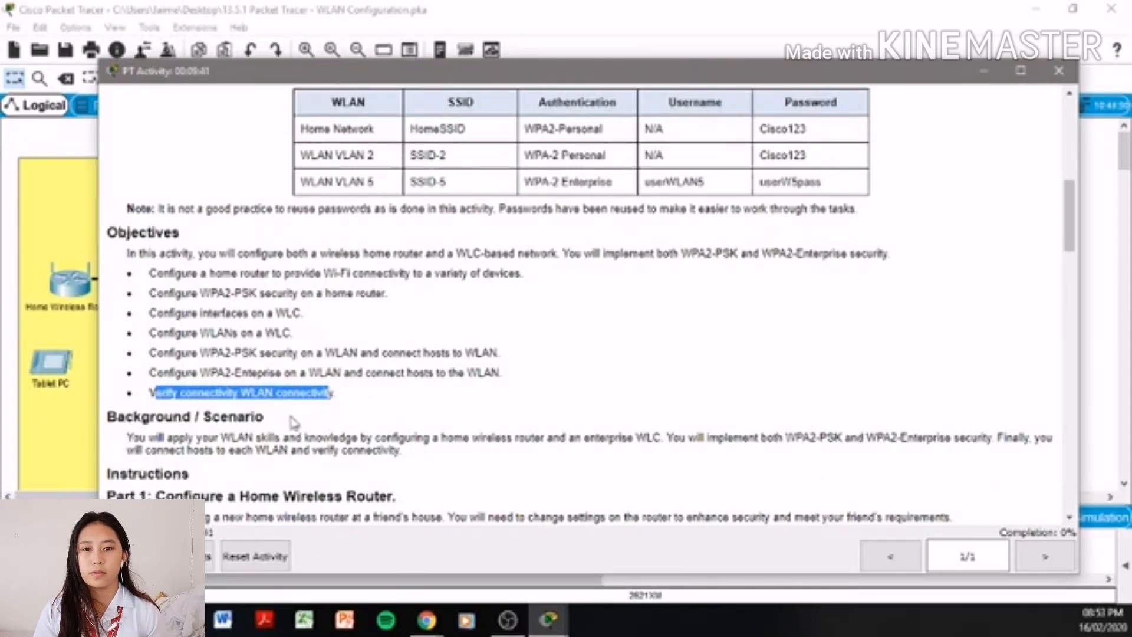
left_click_drag(167, 437, 948, 443)
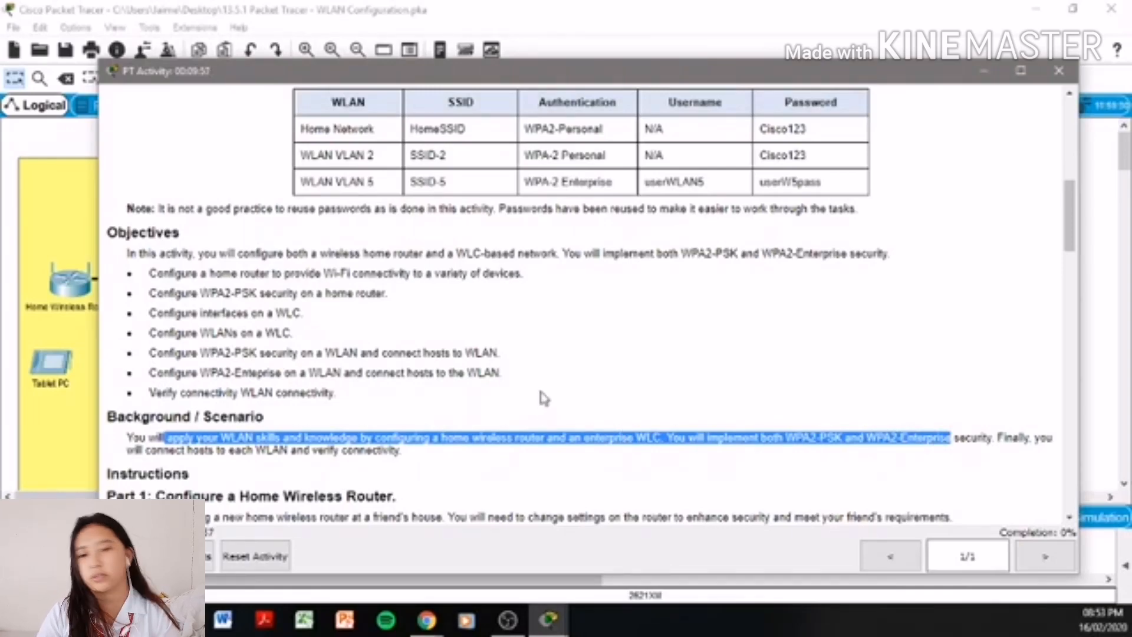
- Read Part 1's introduction and step a about the router GUI, then bring the topology forward
scroll(538, 395, "down", 1)
scroll(542, 392, "down", 1)
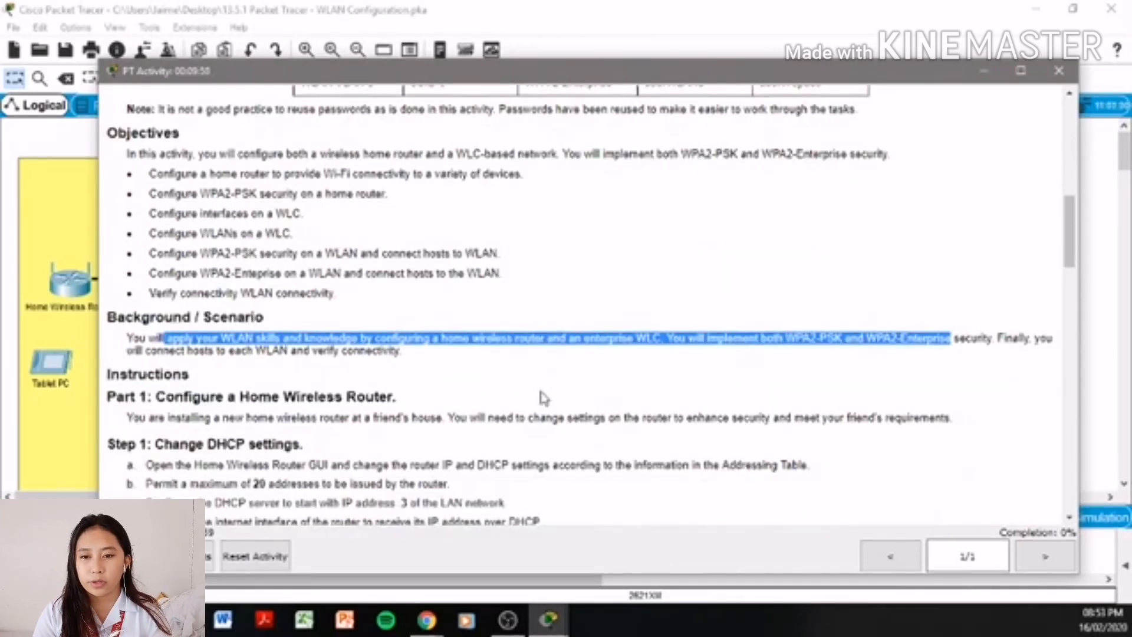
scroll(543, 399, "down", 2)
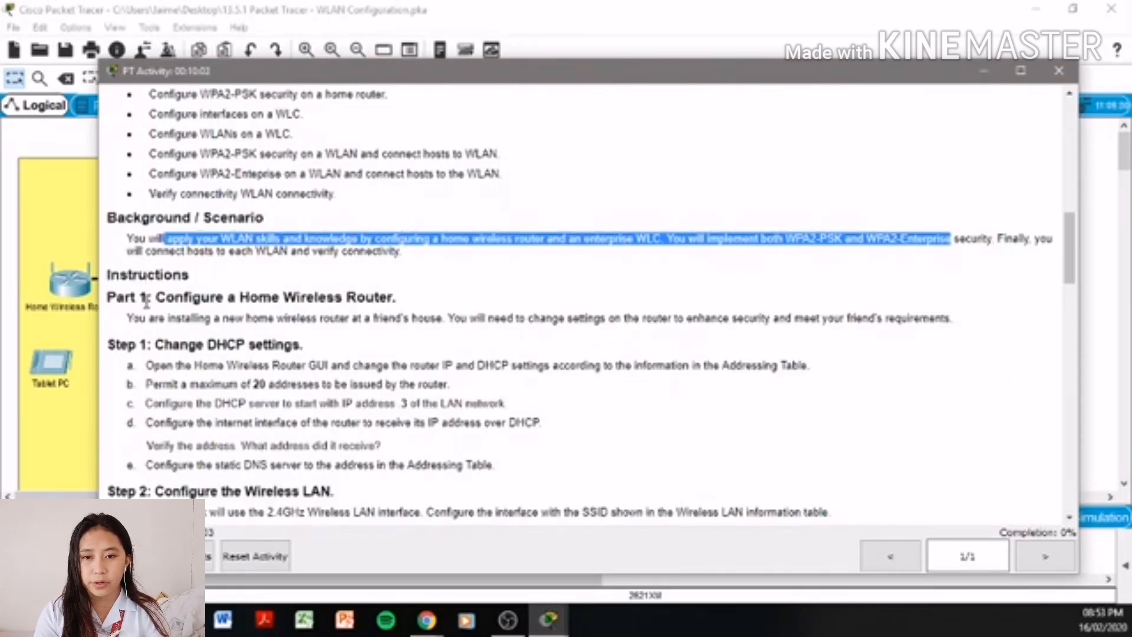
left_click_drag(132, 319, 896, 301)
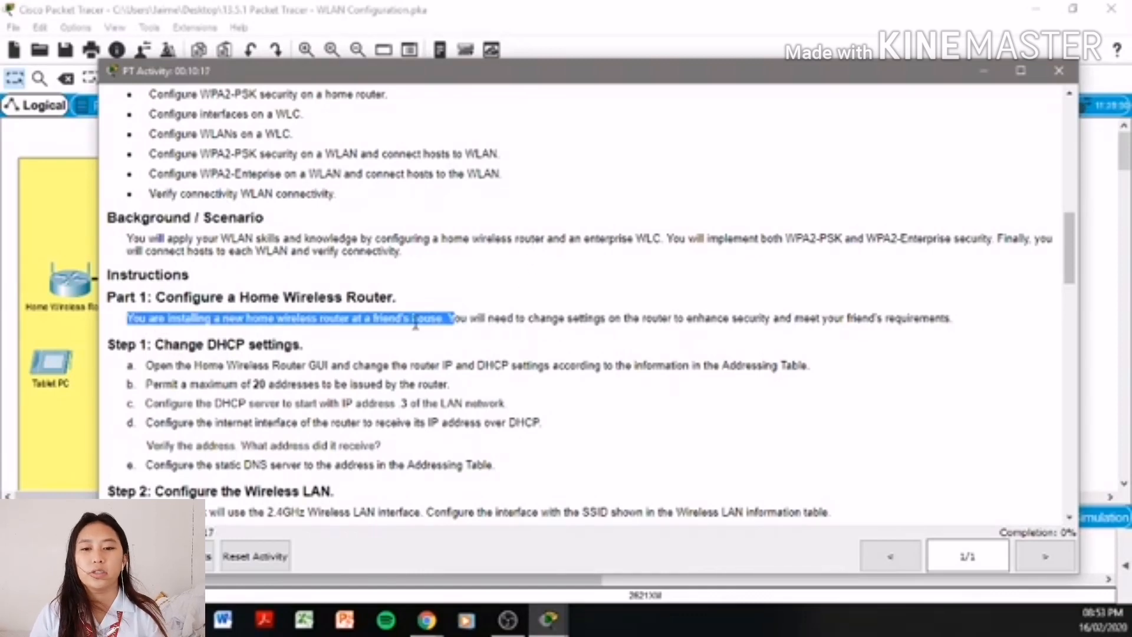
left_click_drag(151, 366, 570, 372)
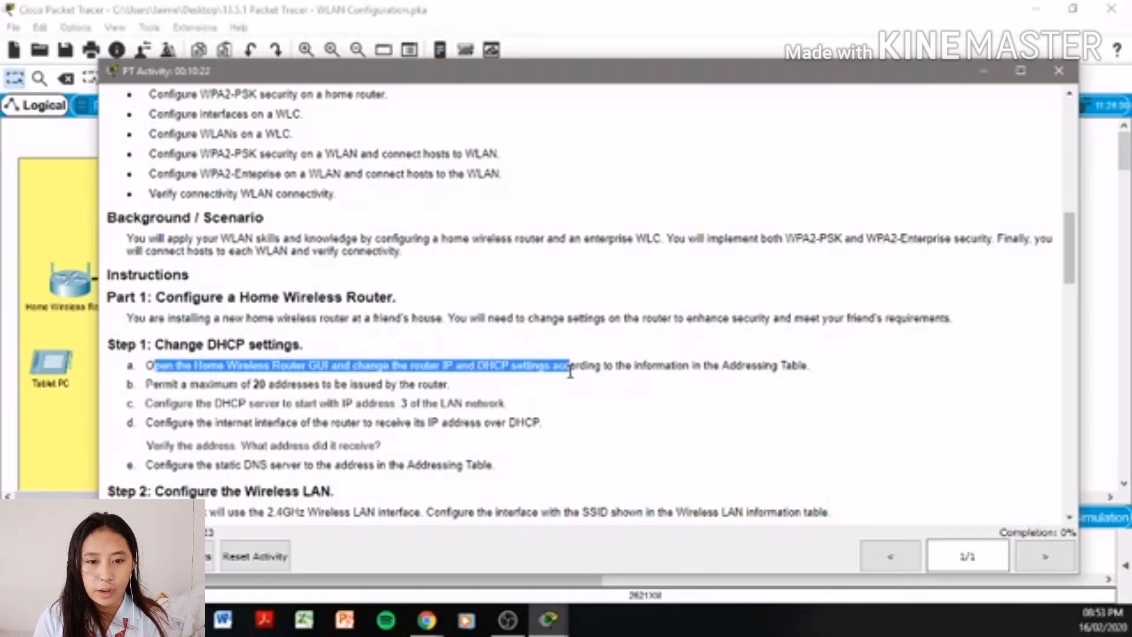
left_click(514, 8)
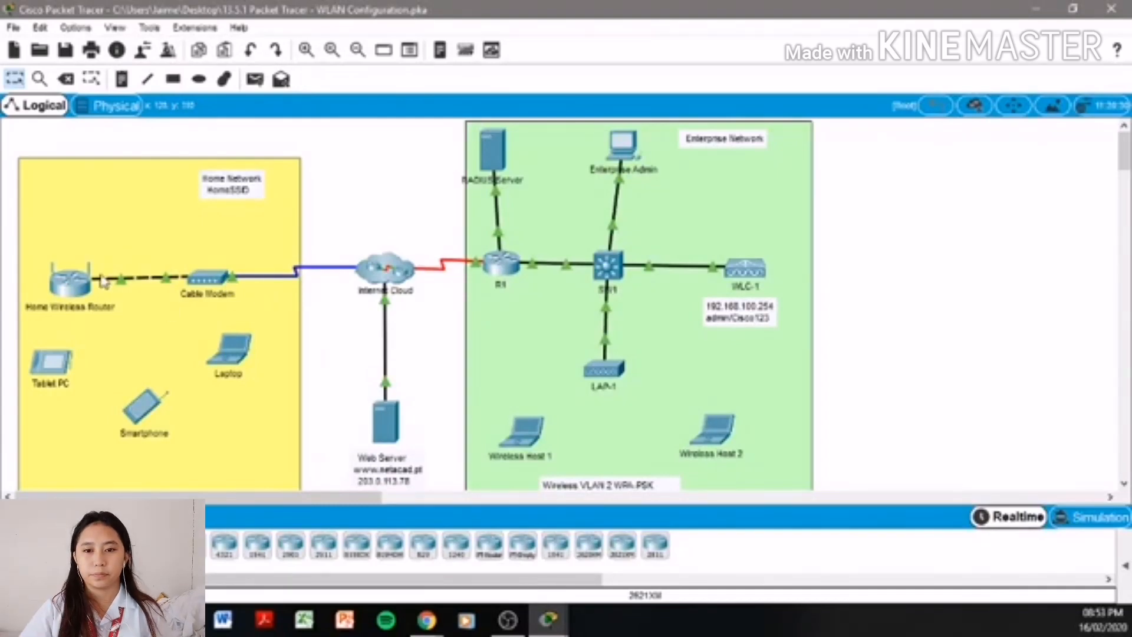
- Set the Home Wireless Router's Internet Connection type to Automatic Configuration - DHCP
left_click(62, 277)
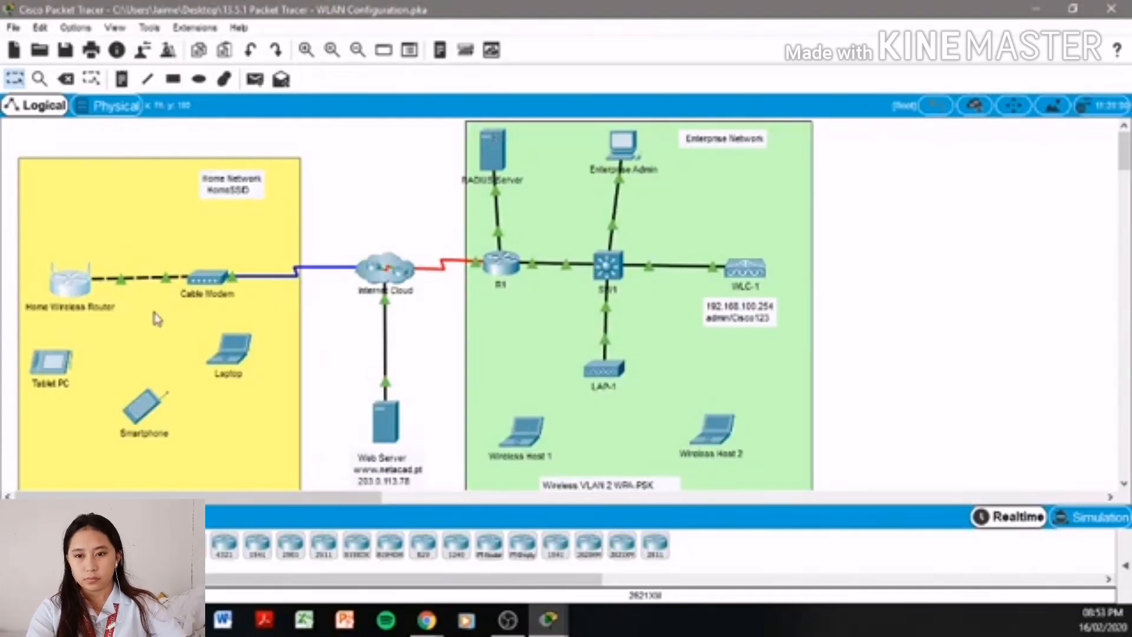
left_click(73, 288)
left_click(322, 112)
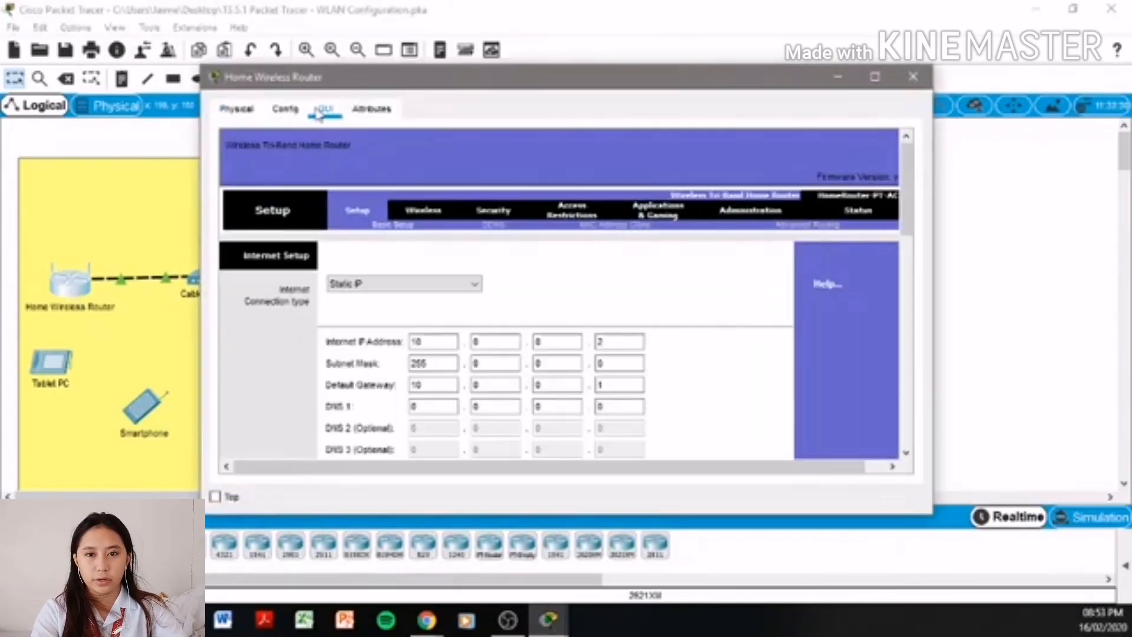
scroll(625, 259, "down", 1)
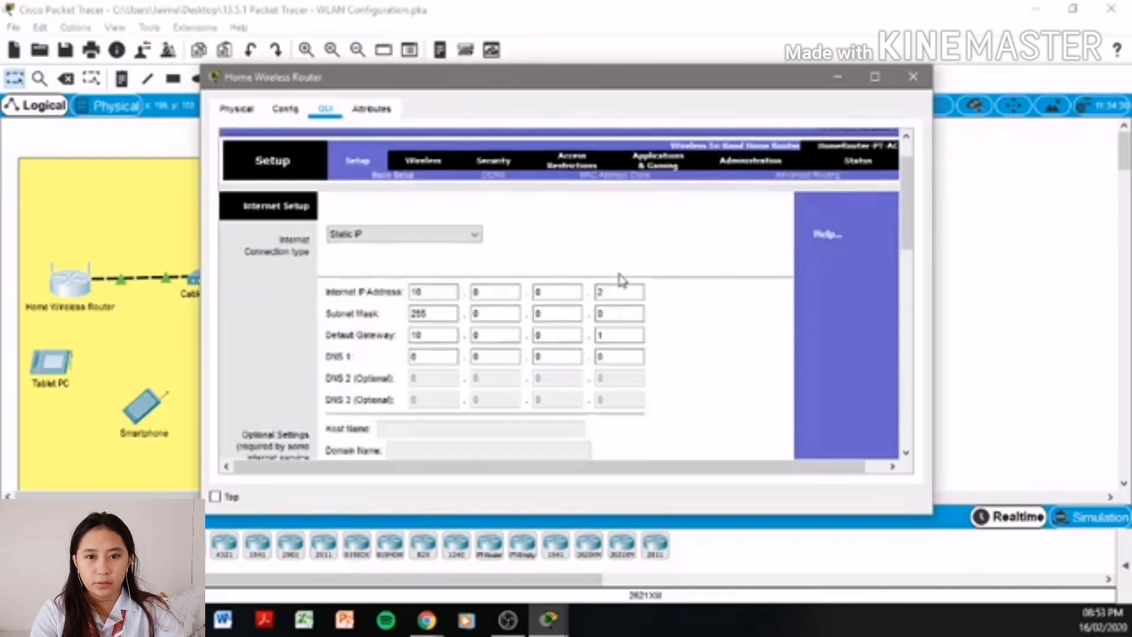
left_click(459, 236)
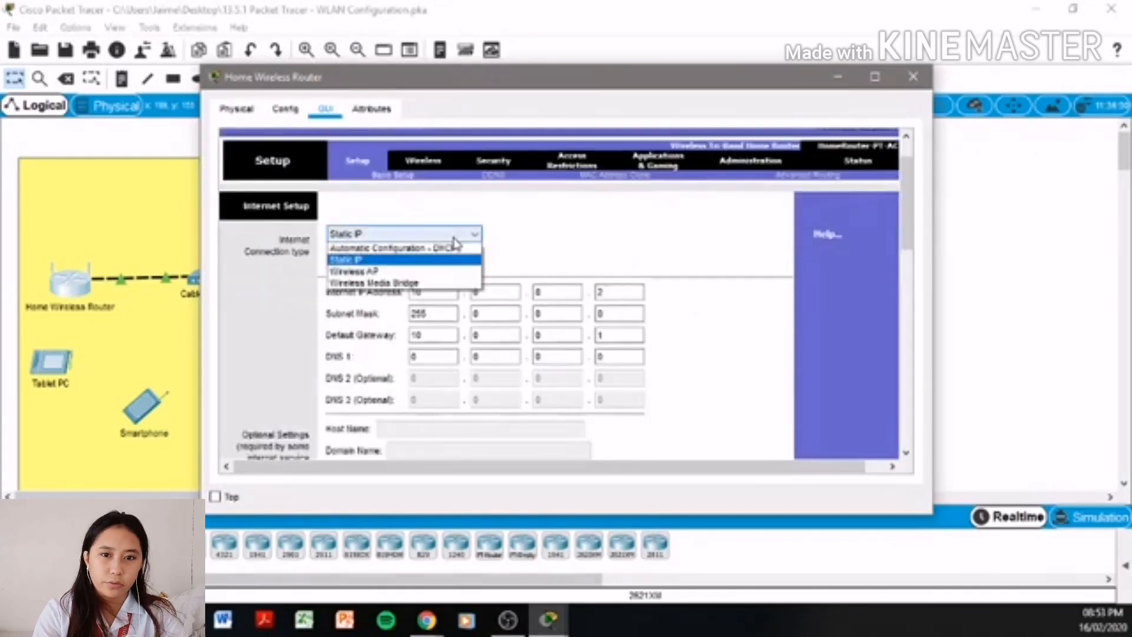
left_click(664, 208)
left_click(469, 234)
left_click(463, 247)
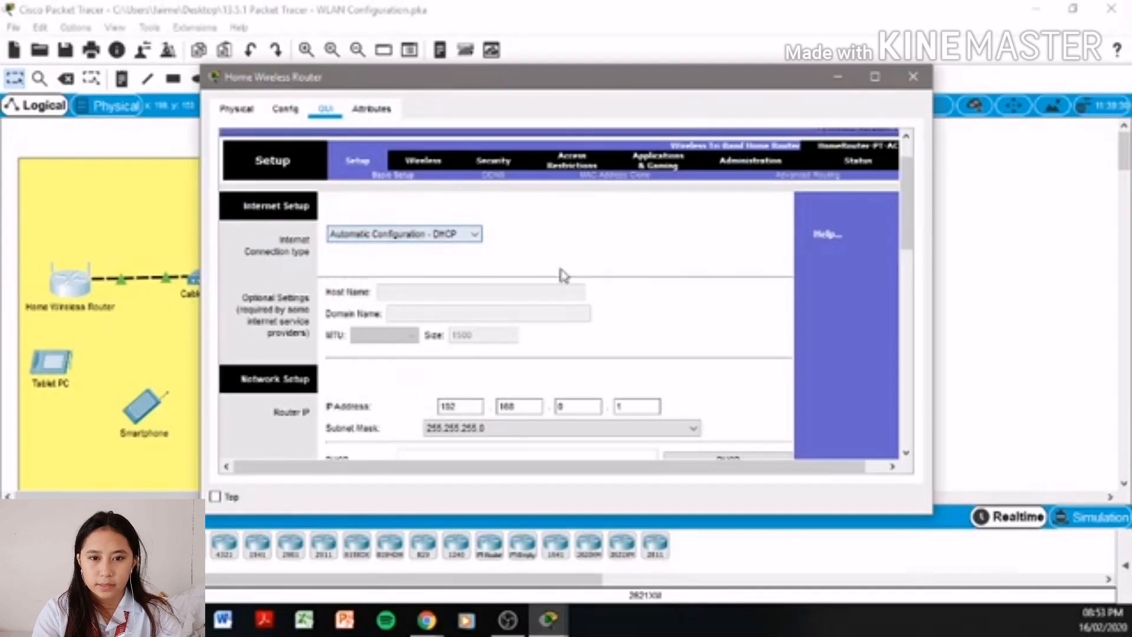
- Look over the router setup page, then return to the activity instructions
scroll(591, 286, "down", 1)
scroll(593, 287, "up", 2)
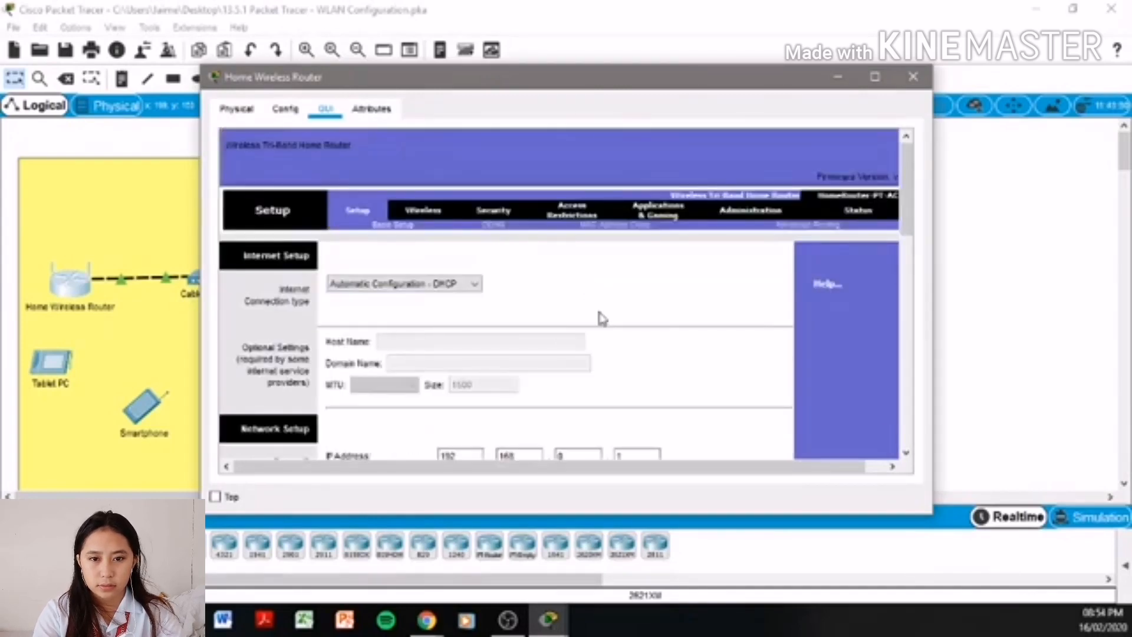
scroll(680, 319, "down", 2)
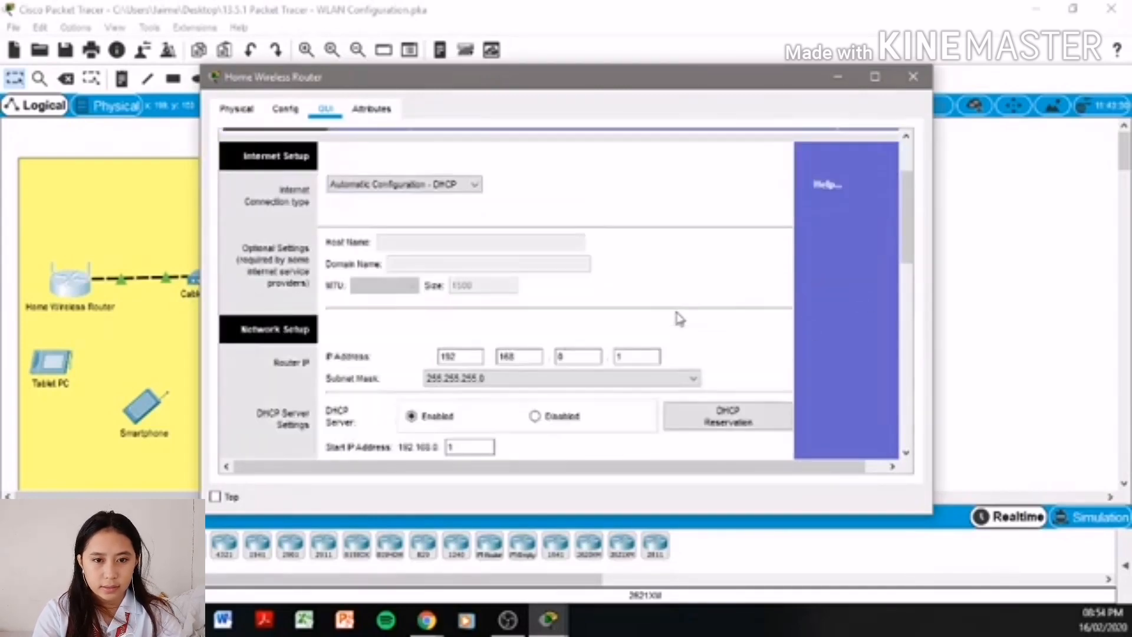
mouse_move(556, 629)
left_click(374, 552)
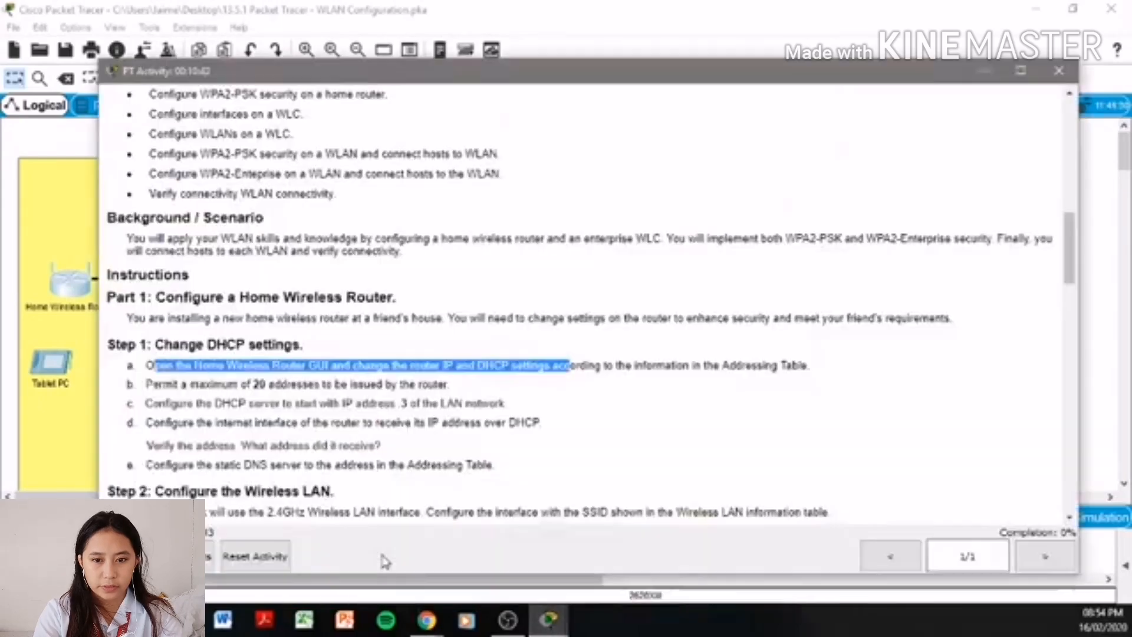
- Arrange the router and instruction windows side by side and set Maximum number of Users to 20
left_click_drag(1077, 153, 693, 168)
left_click(784, 107)
left_click_drag(758, 82, 961, 52)
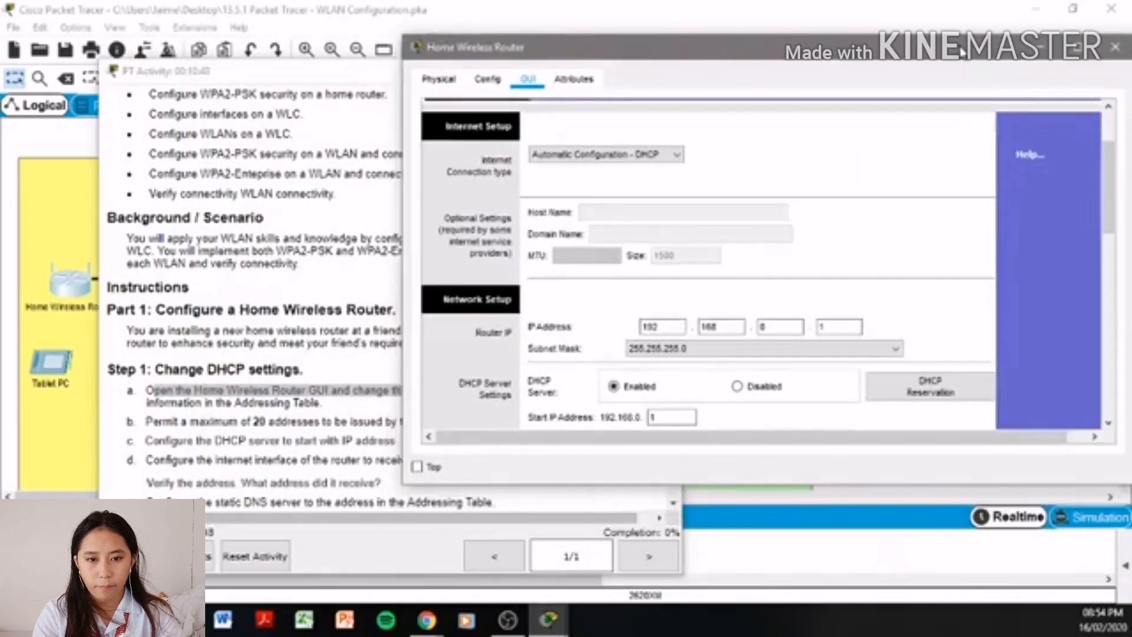
left_click(356, 301)
left_click_drag(155, 423, 447, 422)
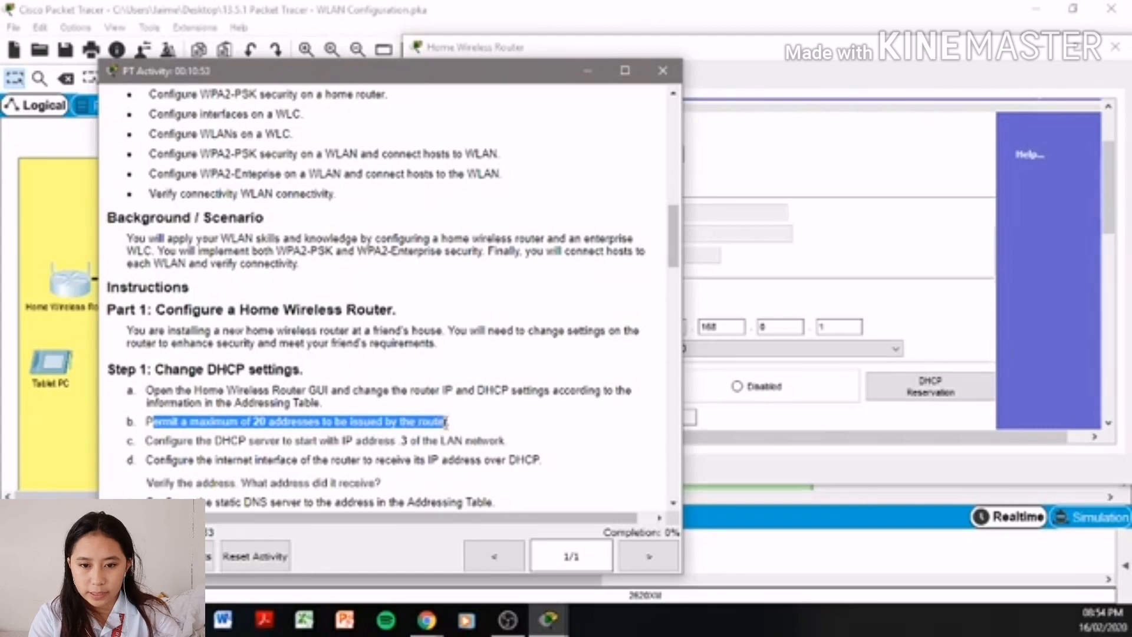
left_click(698, 354)
scroll(697, 354, "down", 1)
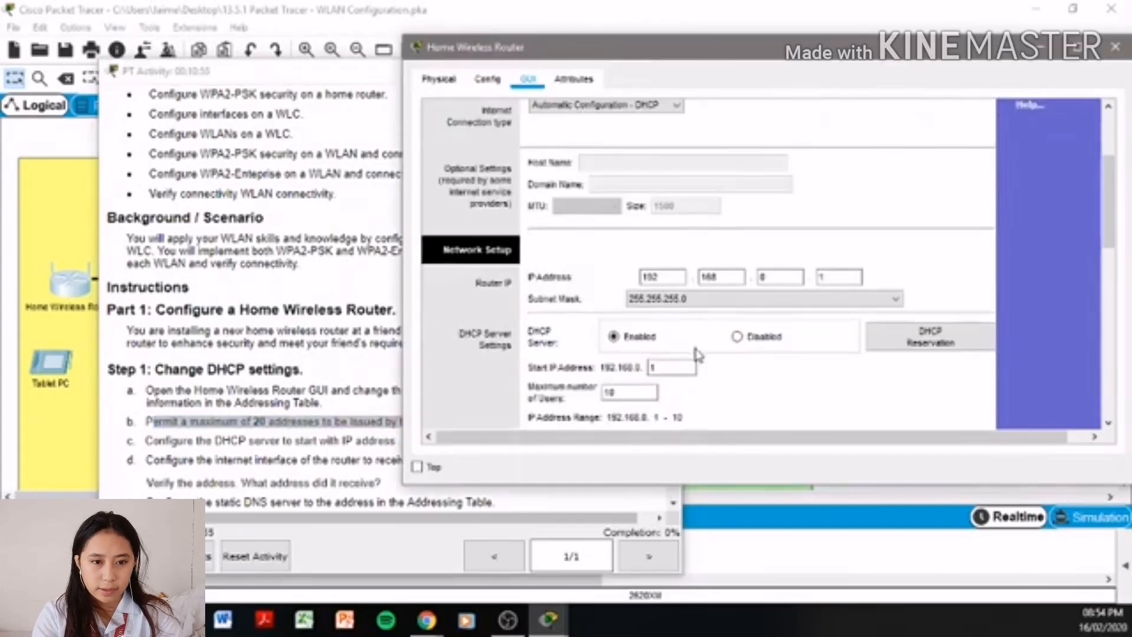
double_click(609, 393)
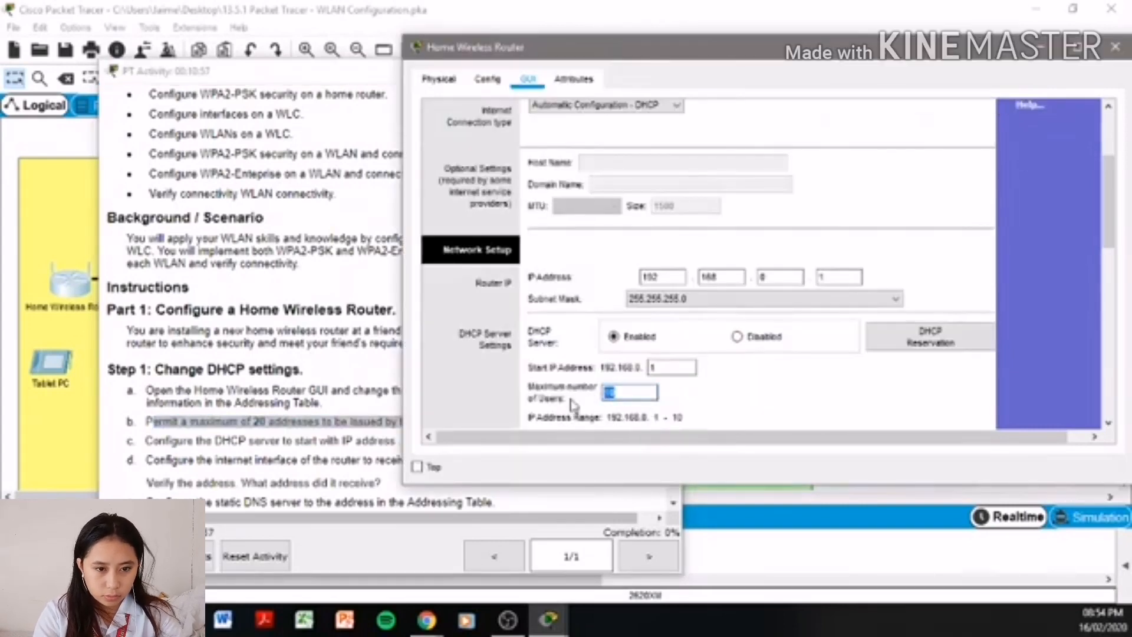
type("2")
- Set the DHCP start IP address to 192.168.0.3, then scroll the instructions back to the Addressing Table
left_click(310, 416)
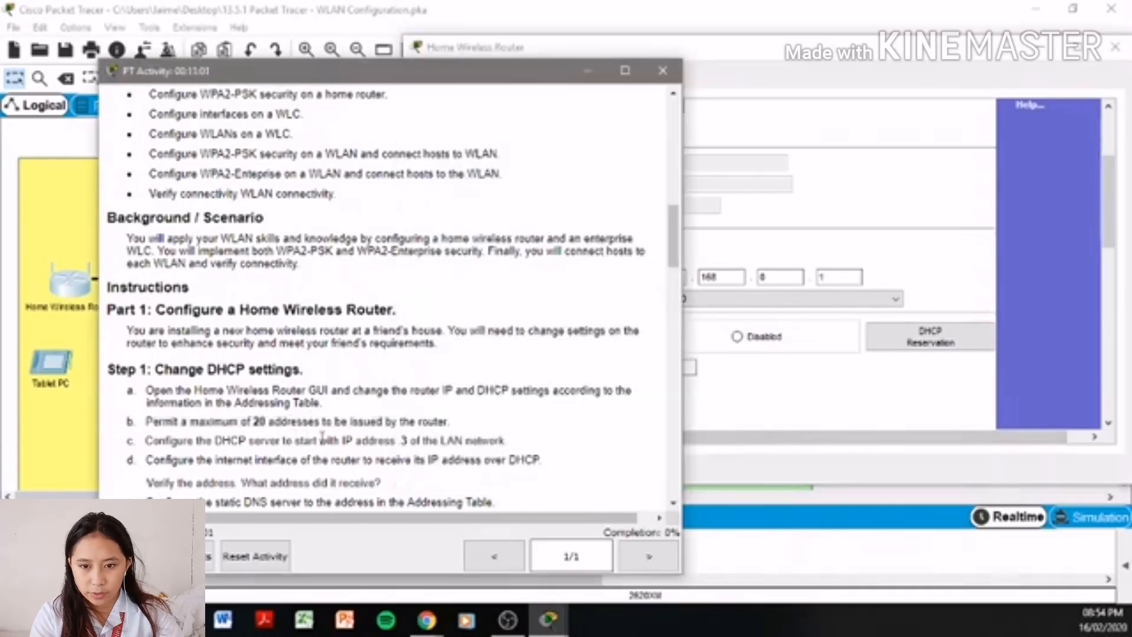
left_click(774, 398)
left_click_drag(676, 366, 591, 362)
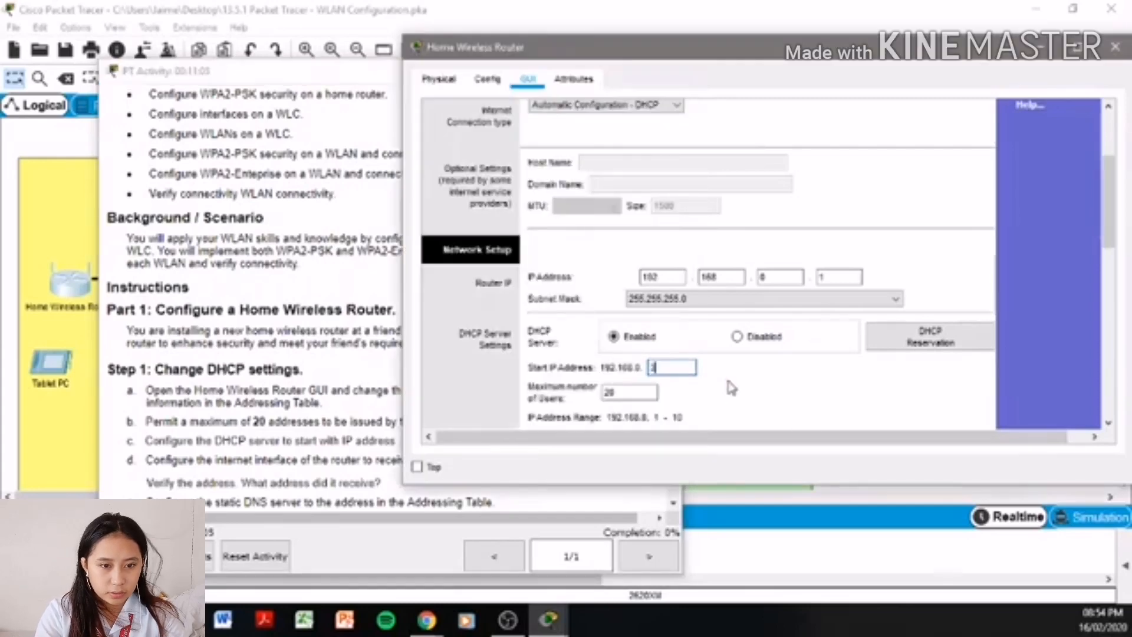
left_click(190, 417)
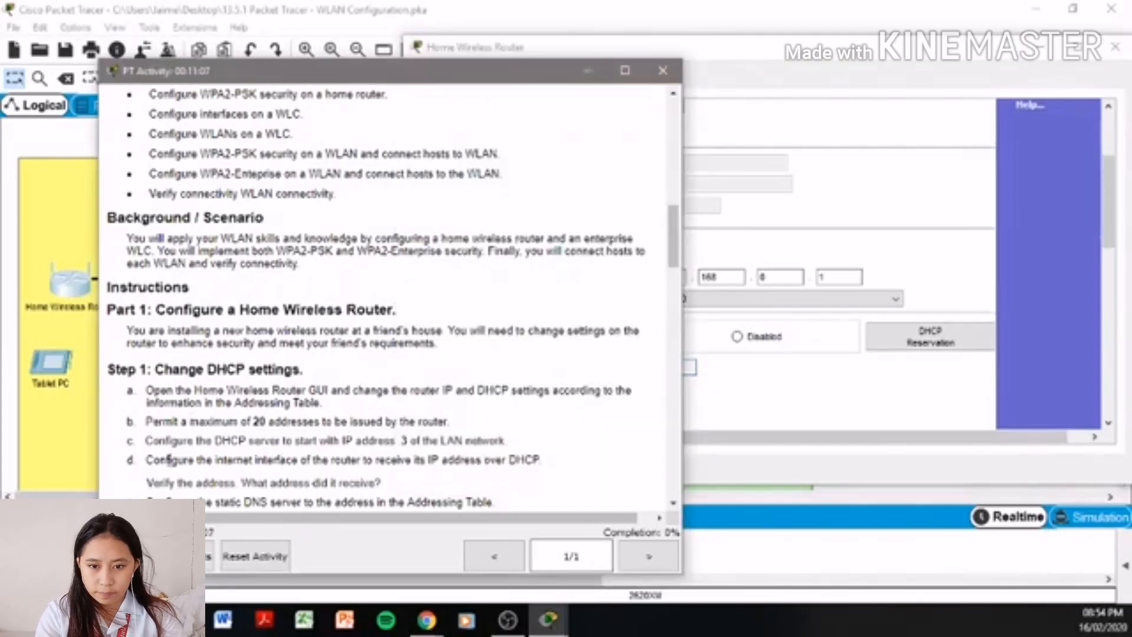
left_click_drag(167, 460, 413, 463)
left_click(543, 434)
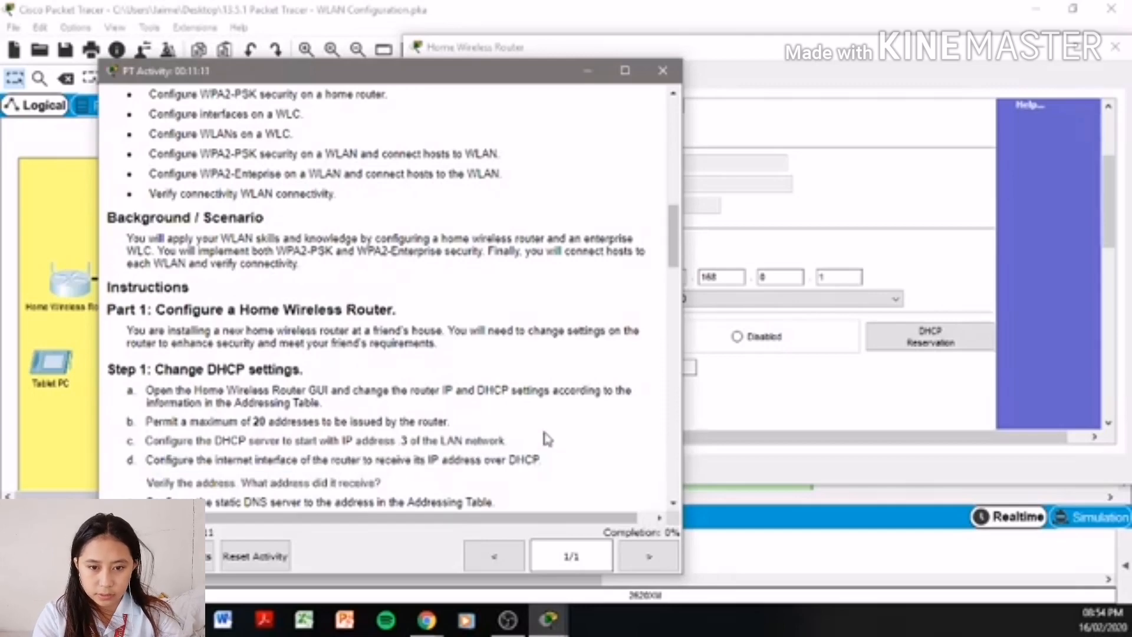
scroll(544, 435, "up", 3)
scroll(544, 432, "up", 10)
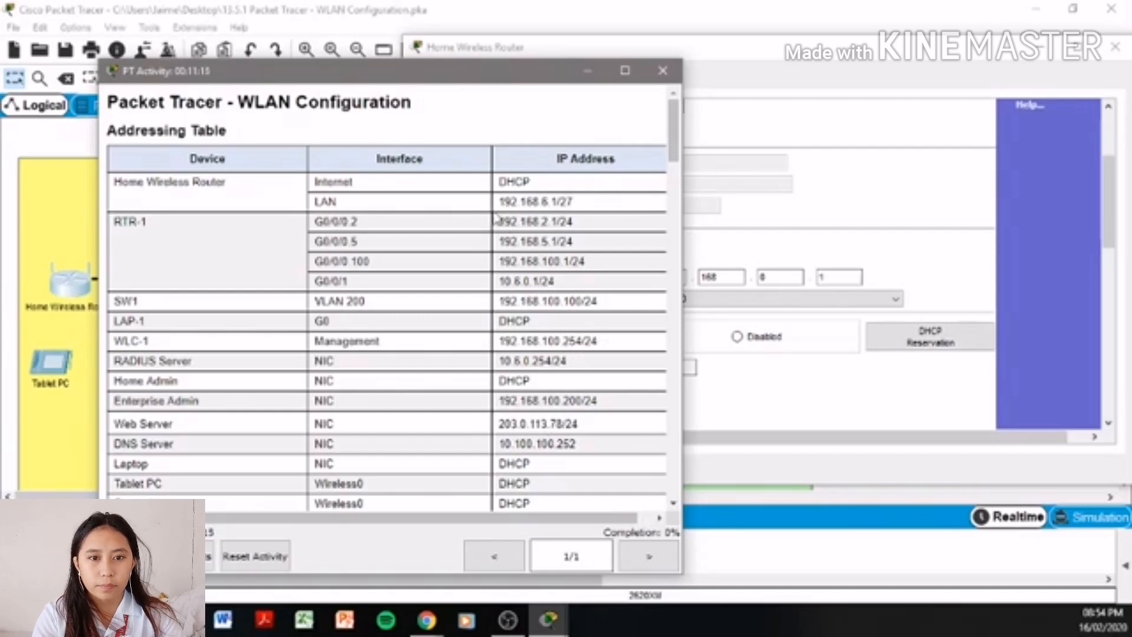
- Change the Router IP's third octet to make 192.168.6.1 and choose subnet mask 255.255.255.224
left_click_drag(499, 201, 585, 212)
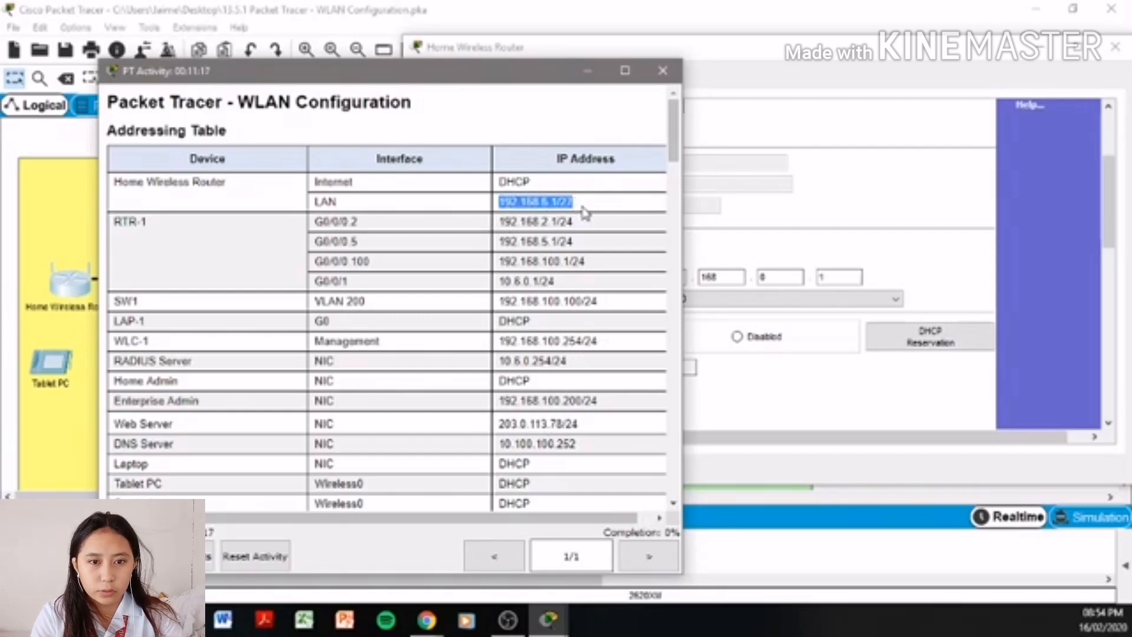
left_click(849, 230)
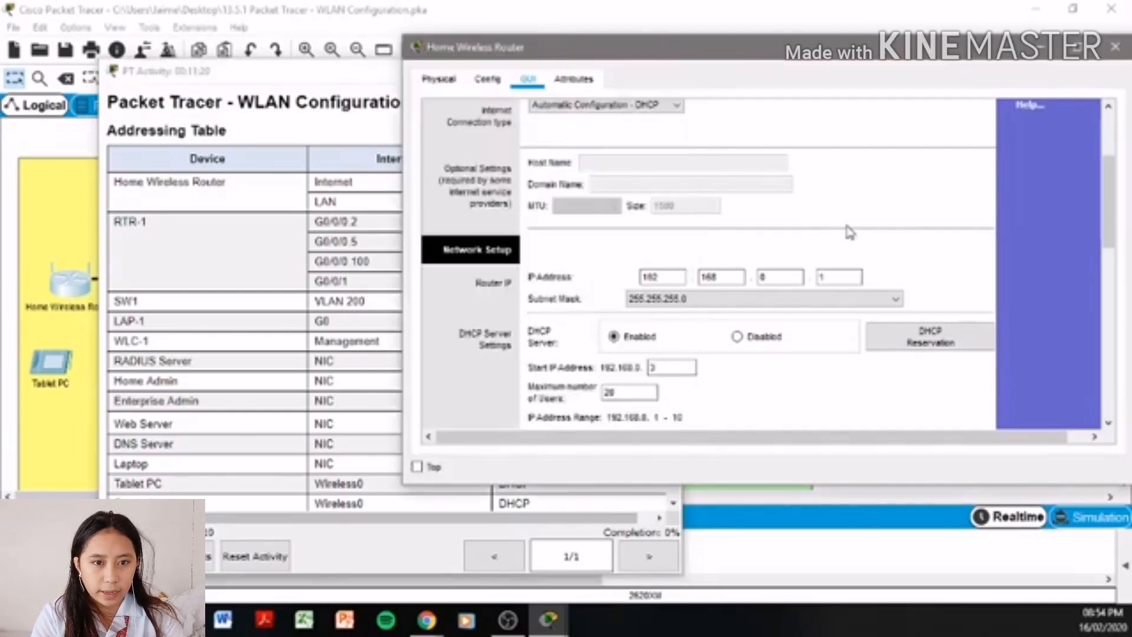
left_click(763, 276)
left_click_drag(763, 275, 727, 275)
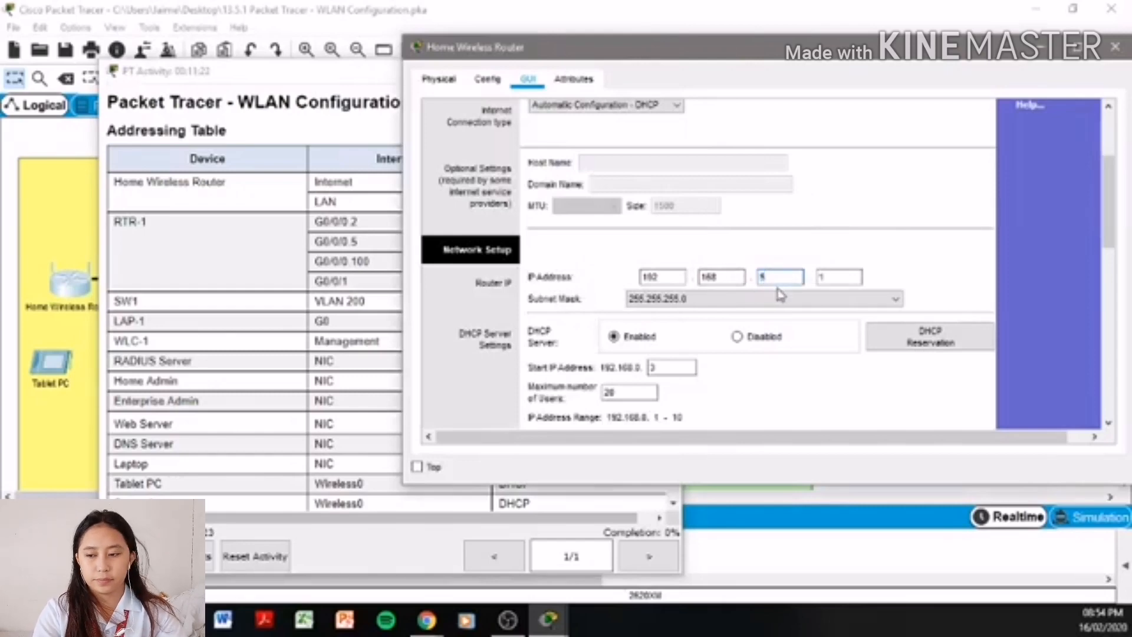
type("4")
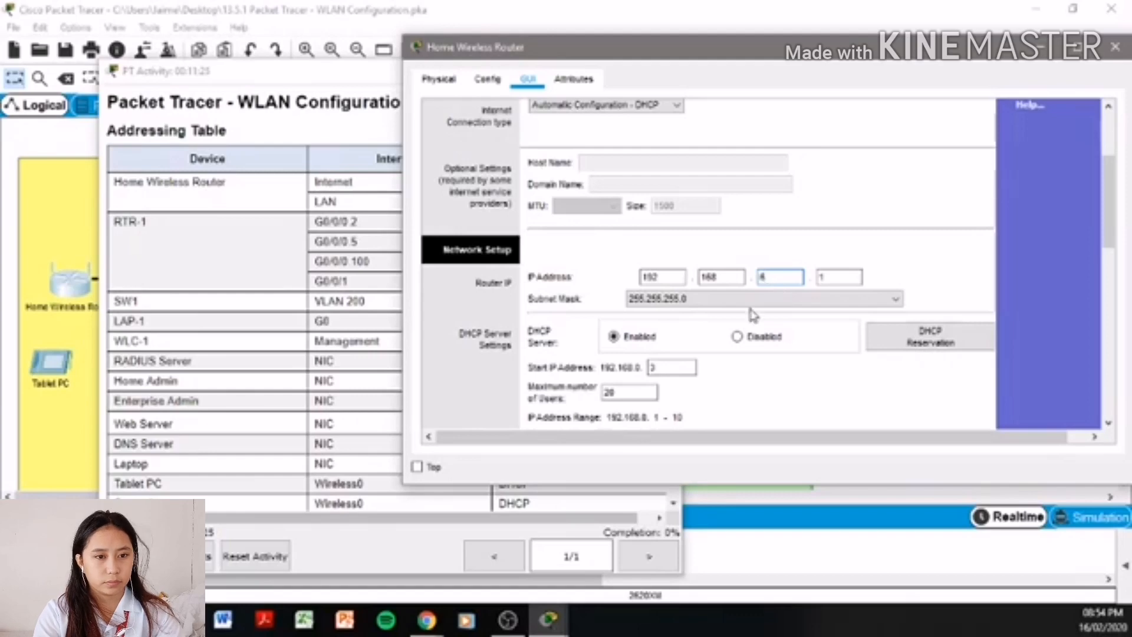
left_click(286, 311)
left_click(915, 190)
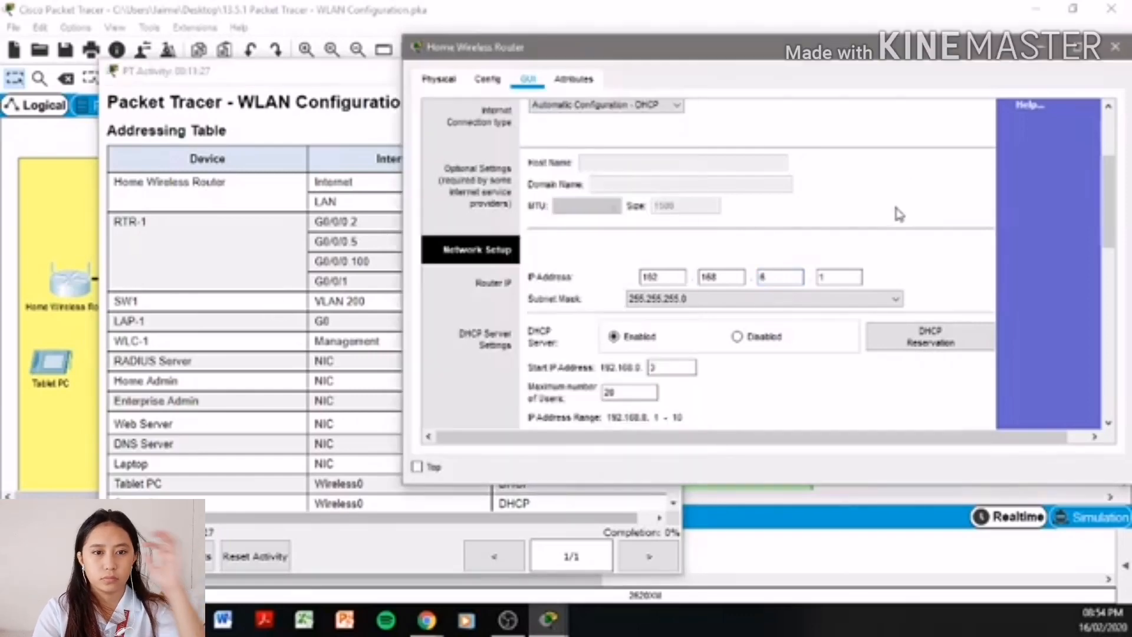
left_click(679, 300)
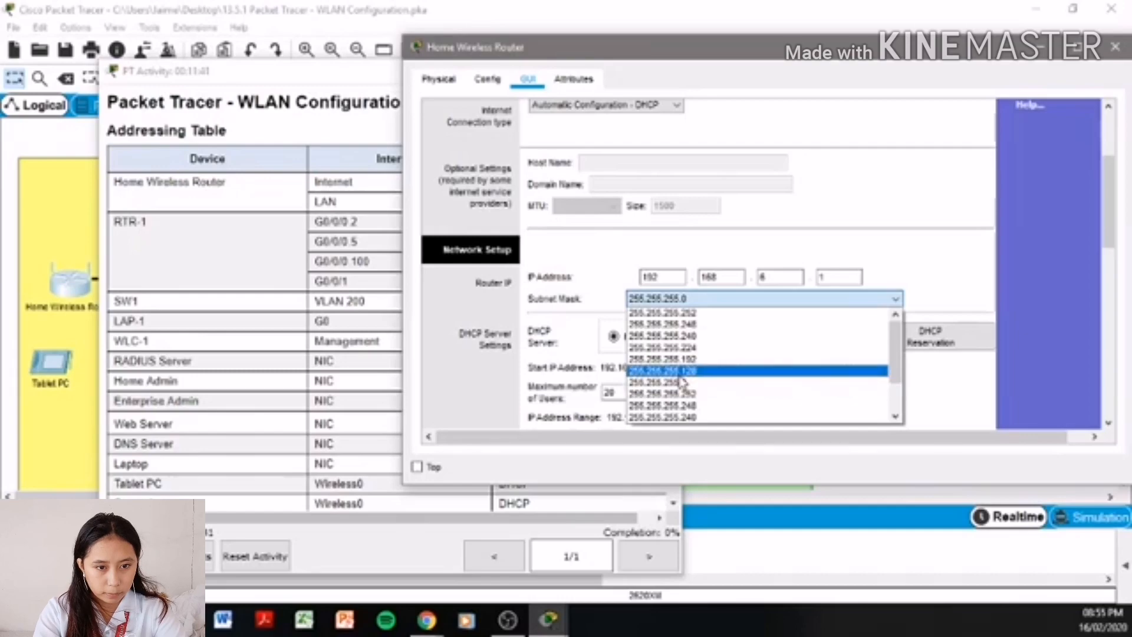
left_click(690, 347)
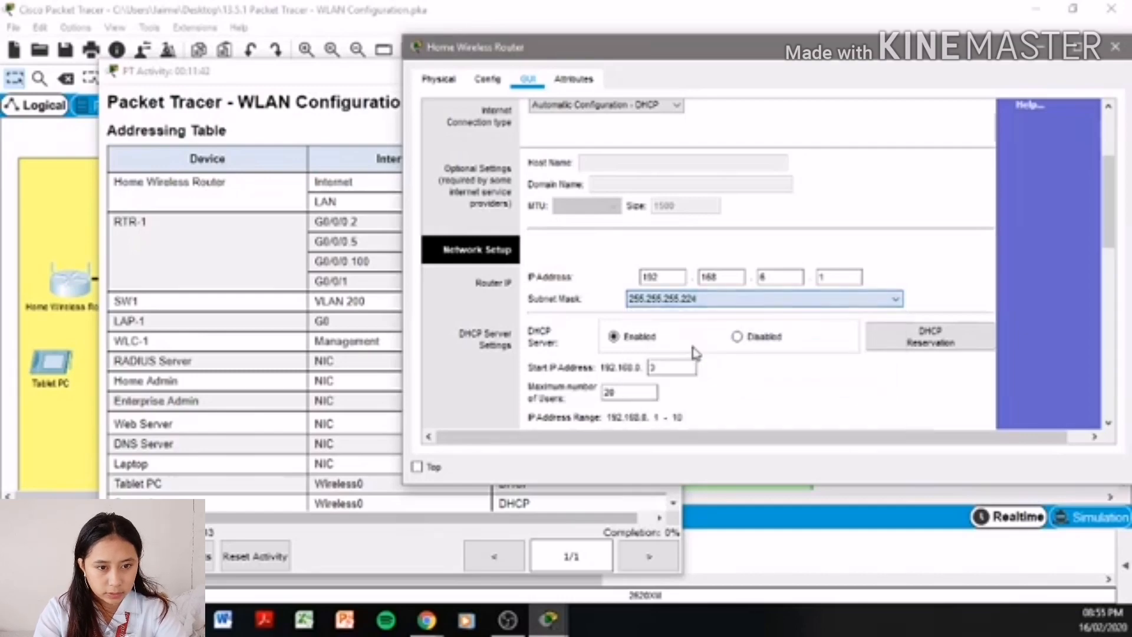
left_click(250, 225)
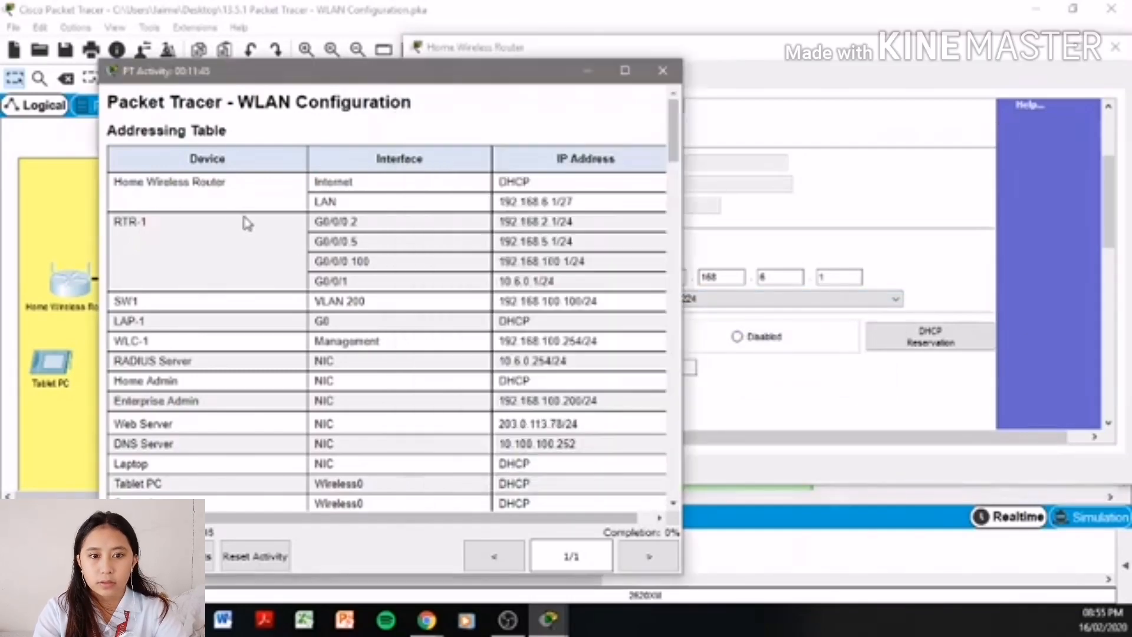
scroll(317, 313, "down", 10)
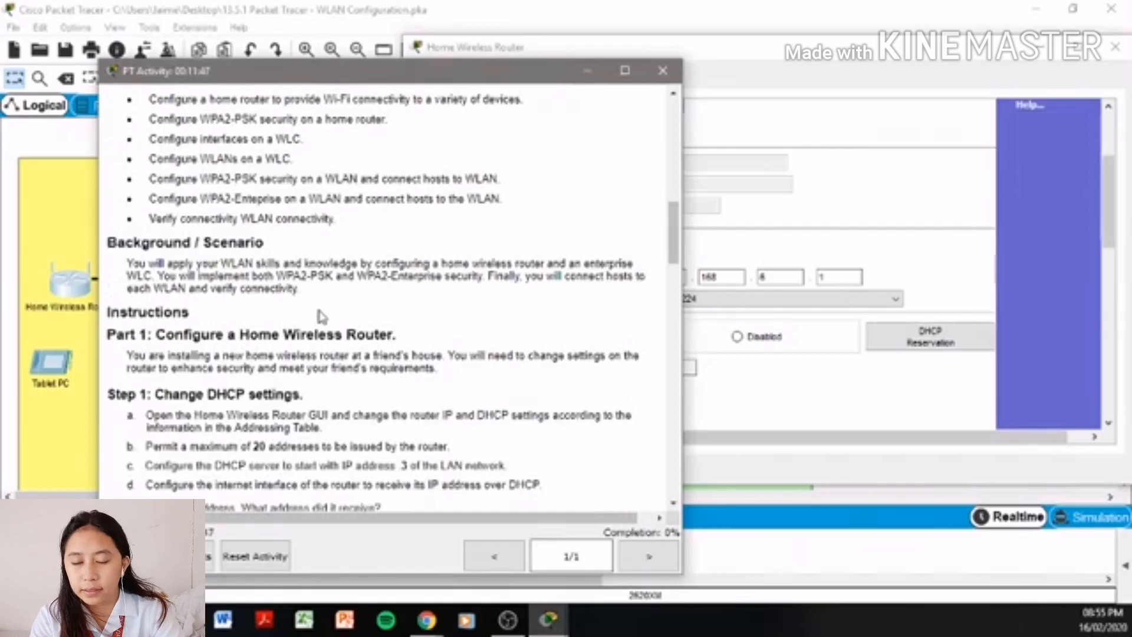
- Enter 10.100.100.252 as the router's Static DNS 1 address
scroll(323, 317, "down", 4)
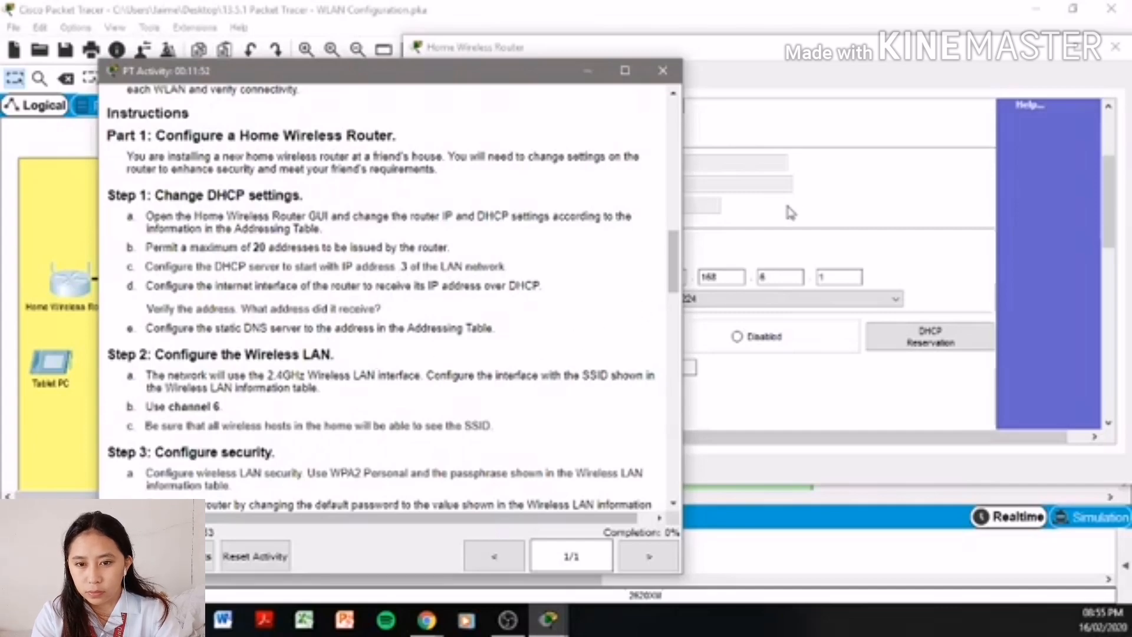
left_click(821, 177)
scroll(822, 177, "down", 5)
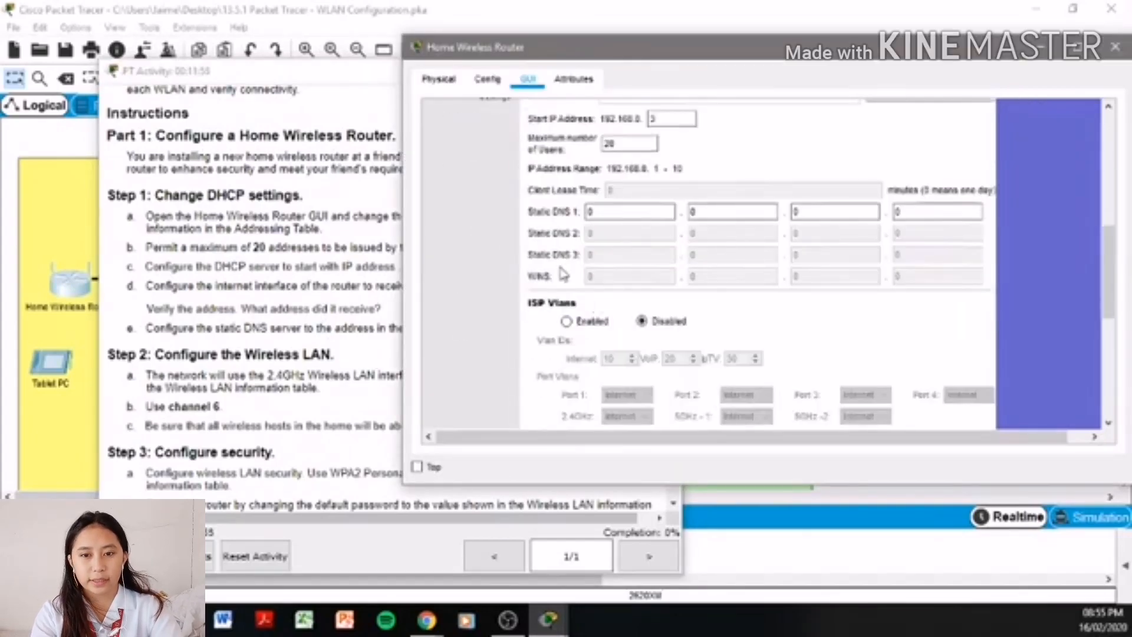
left_click(302, 318)
scroll(303, 318, "up", 13)
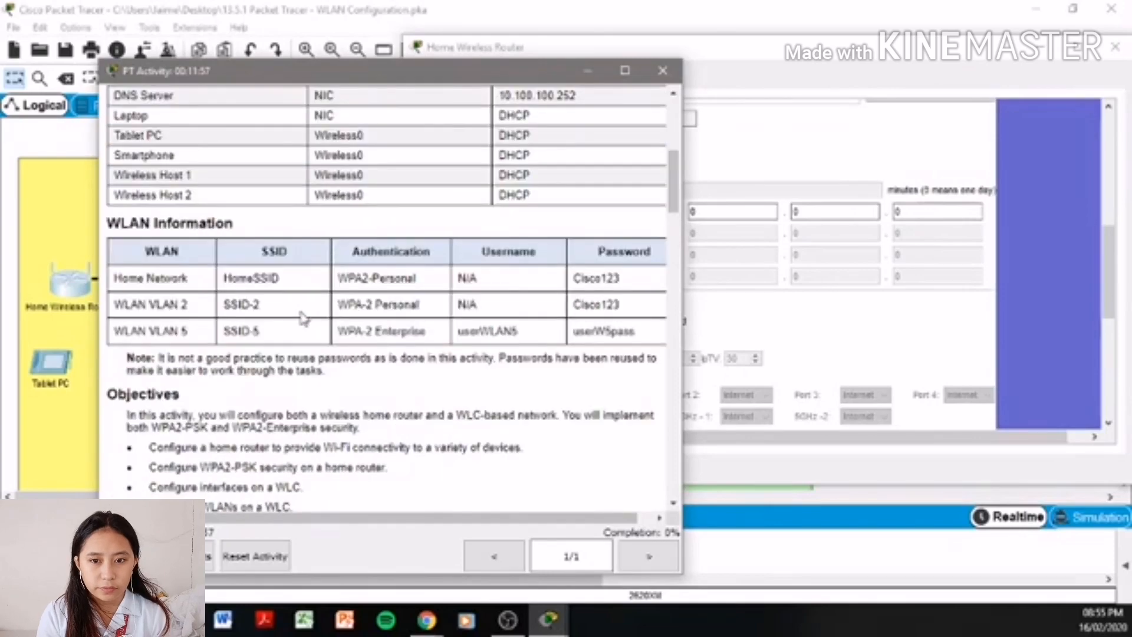
scroll(302, 317, "up", 3)
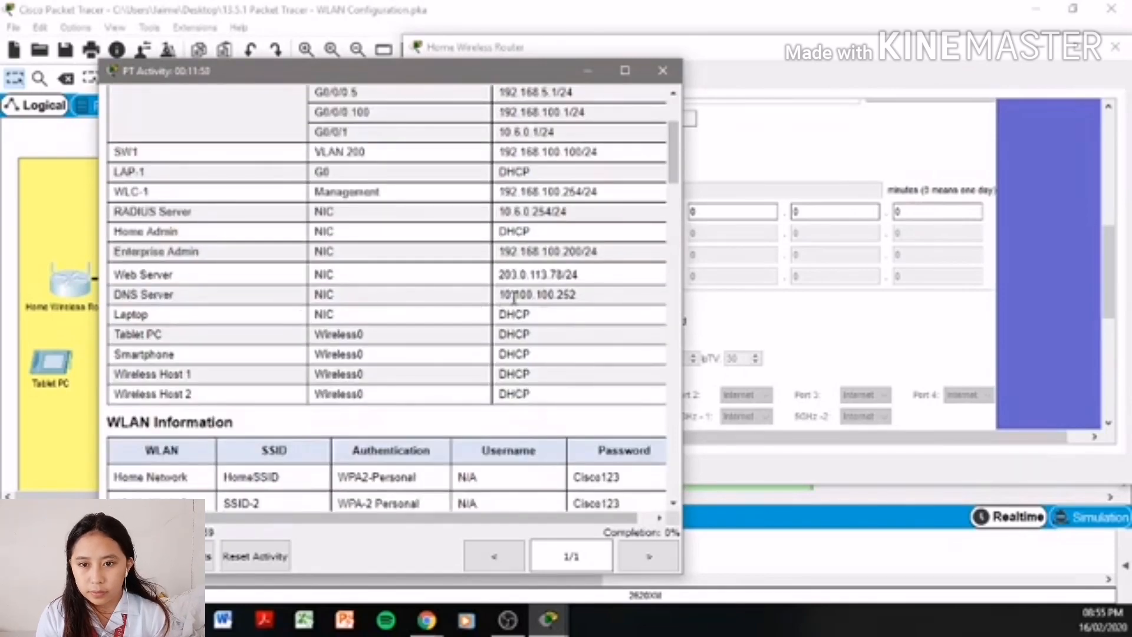
left_click(806, 316)
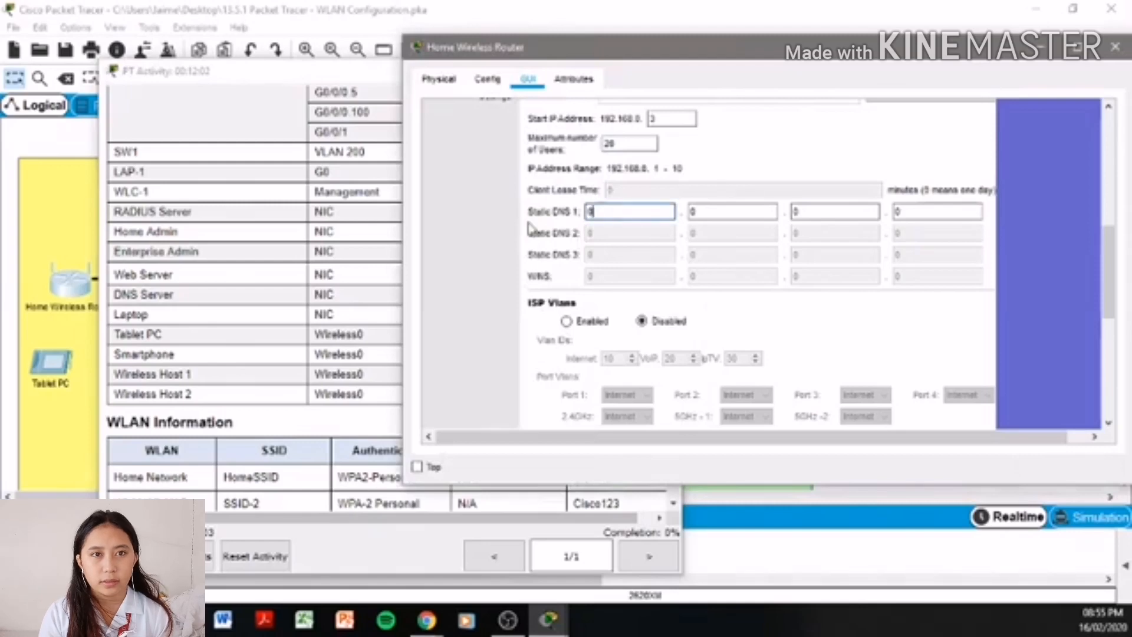
type("10")
key("Tab")
type("100")
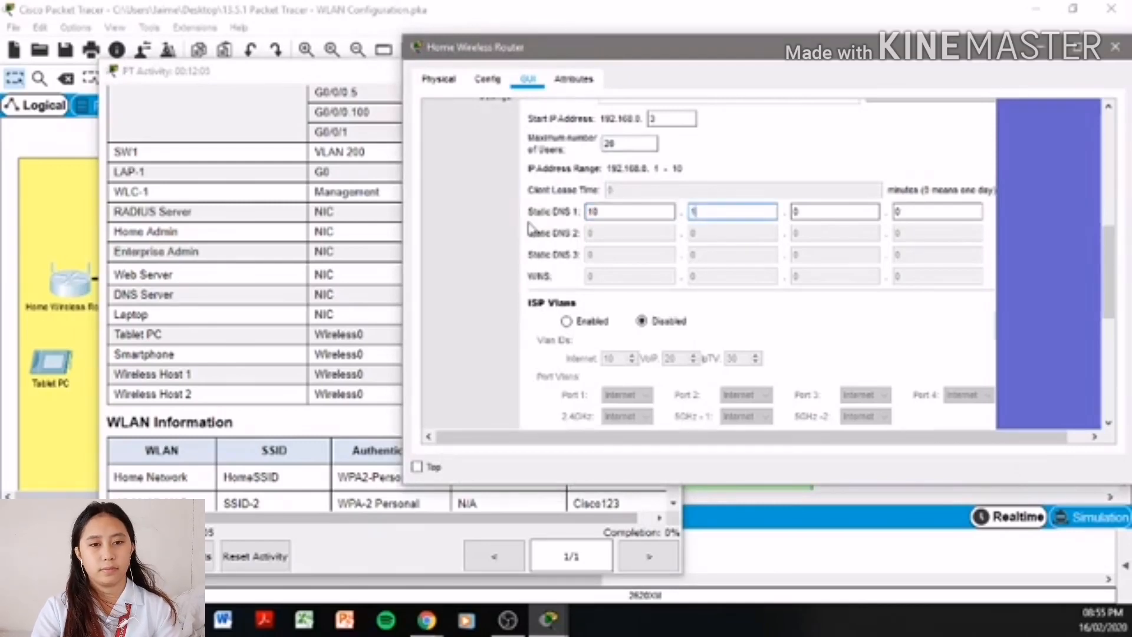
key("Tab")
key("Tab")
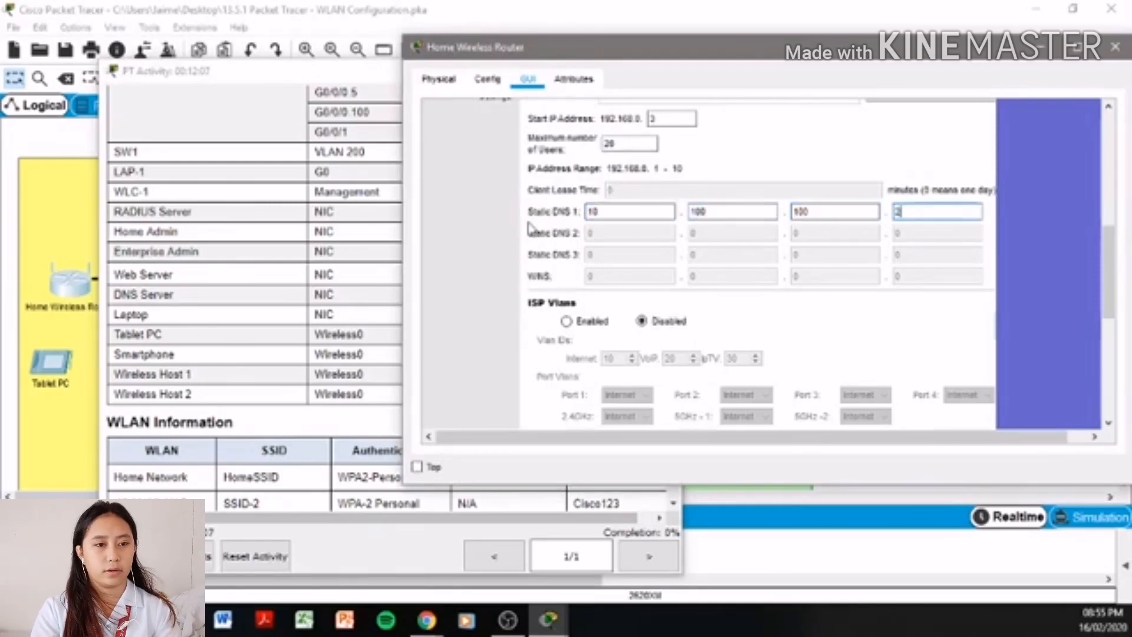
- Check the DNS server address in the table and save the router settings
left_click(367, 274)
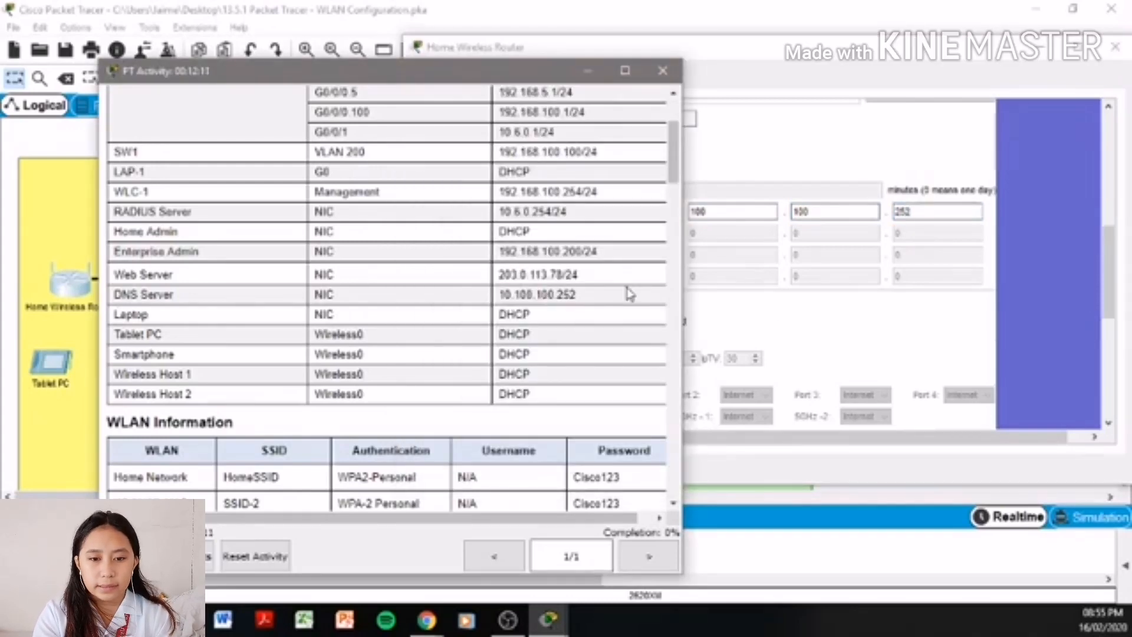
left_click(821, 328)
scroll(821, 328, "down", 10)
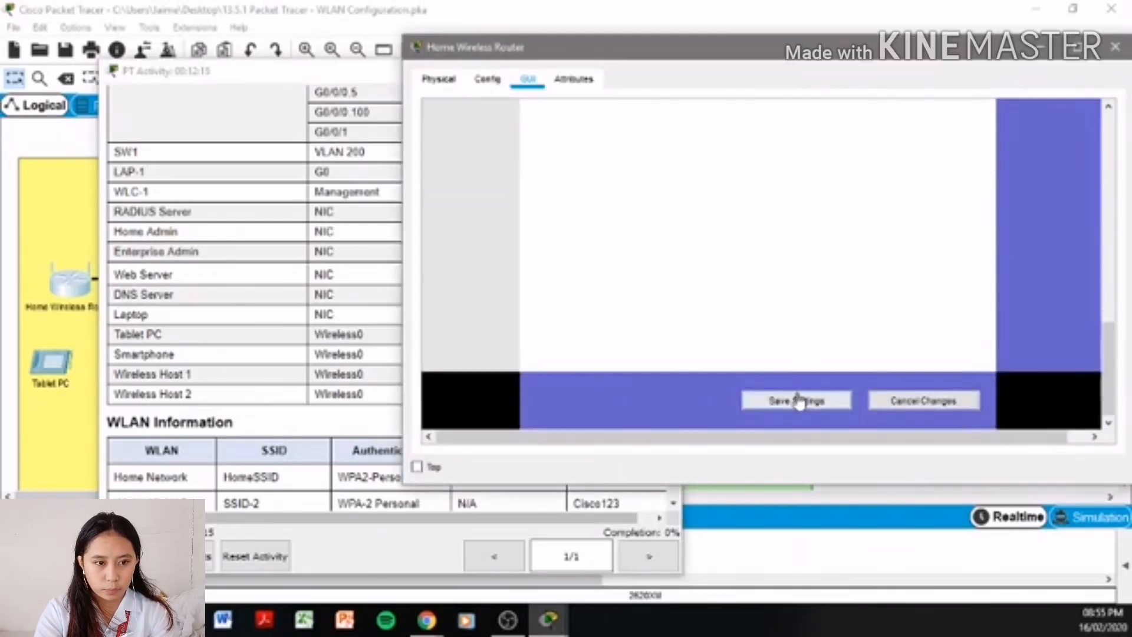
left_click(799, 403)
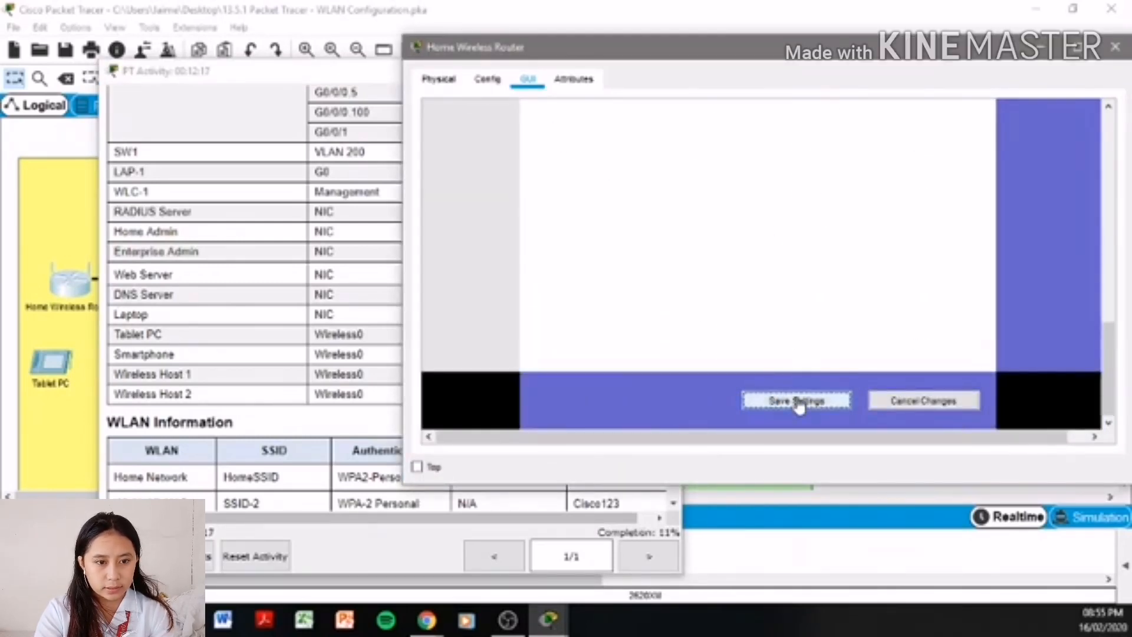
left_click(301, 405)
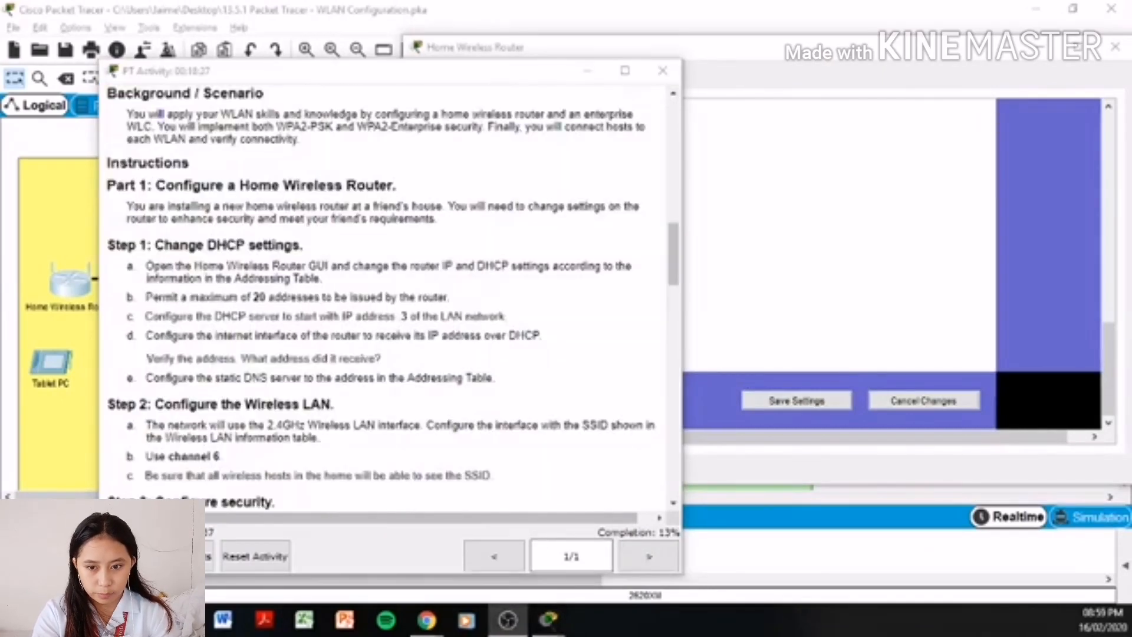
- Highlight the Step 2 wireless LAN heading and its instructions
left_click_drag(174, 404, 340, 413)
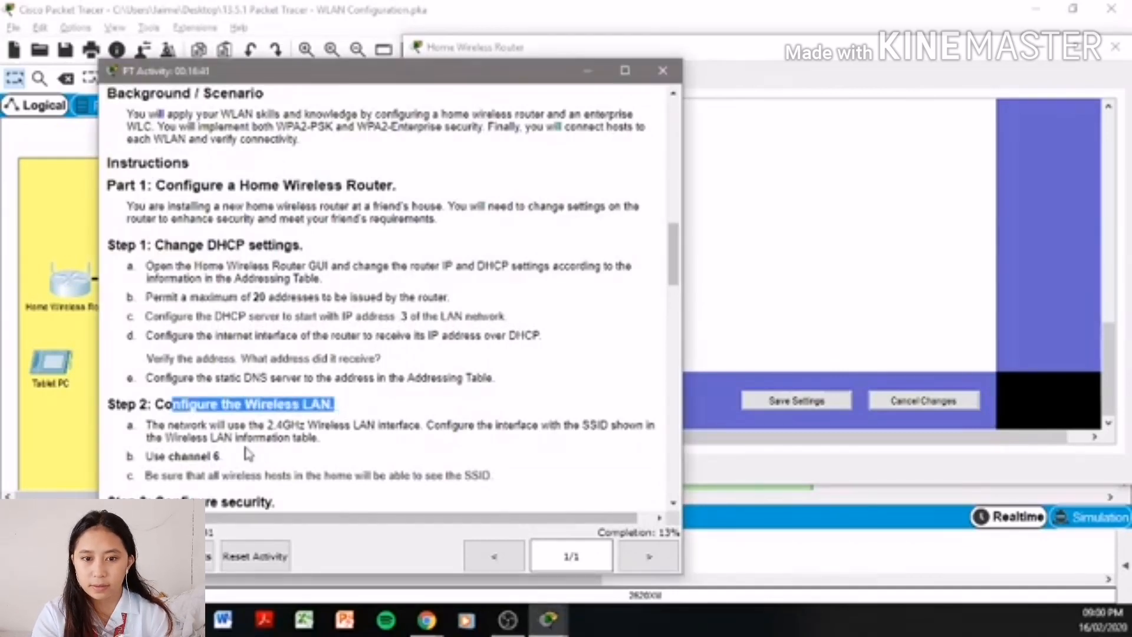
left_click_drag(154, 424, 464, 437)
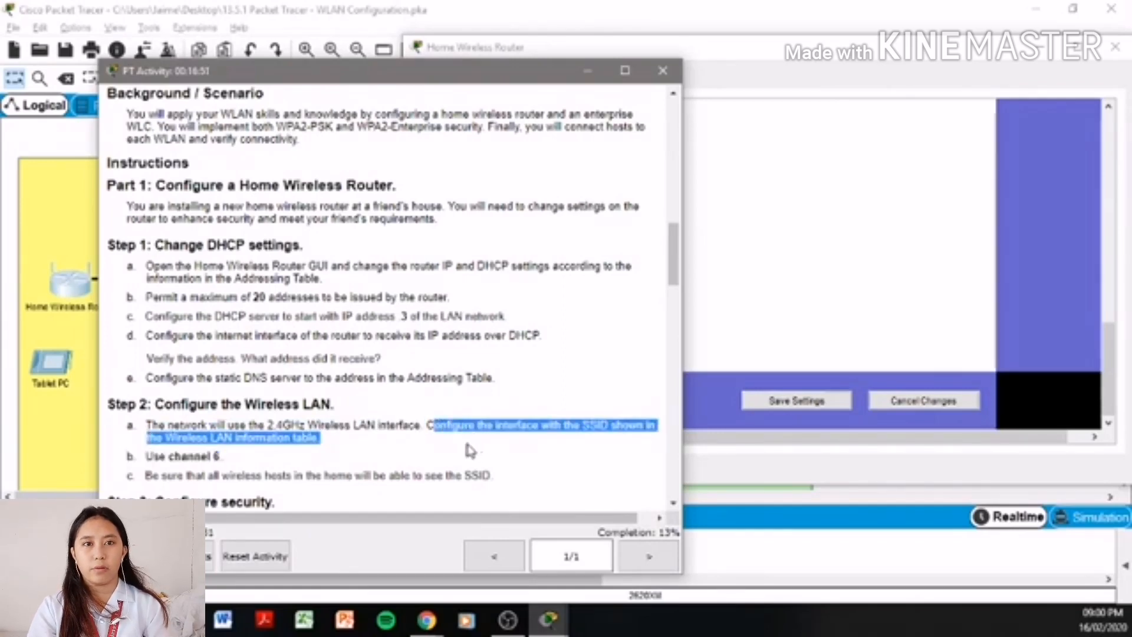
left_click_drag(148, 457, 518, 476)
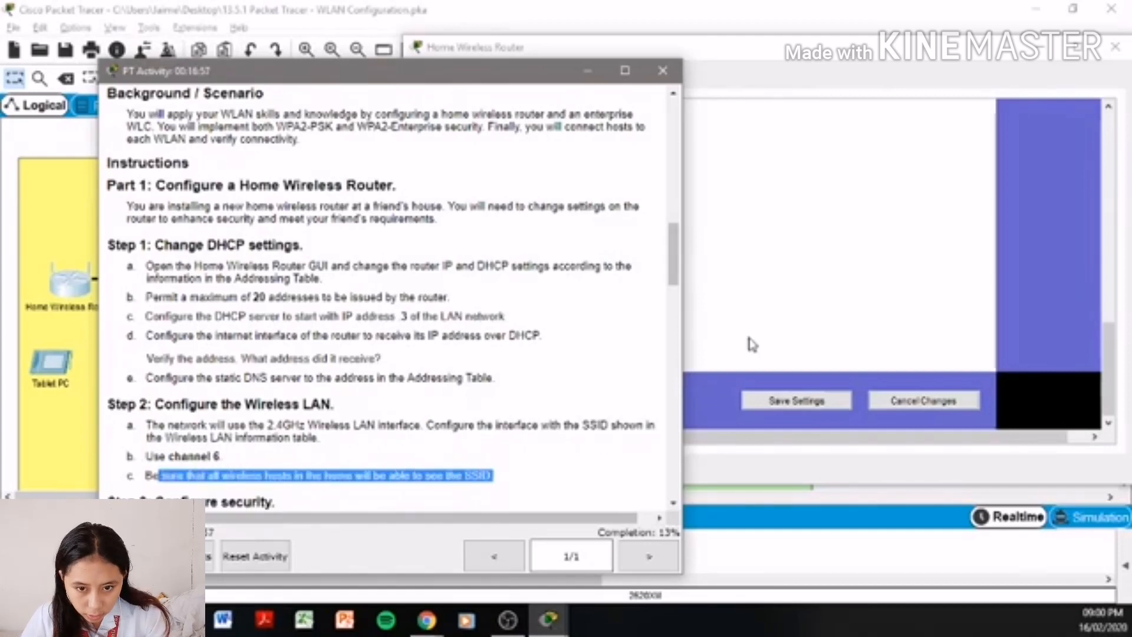
- Bring the Home Wireless Router window forward and scroll its setup page to the top
left_click(753, 344)
scroll(712, 356, "down", 5)
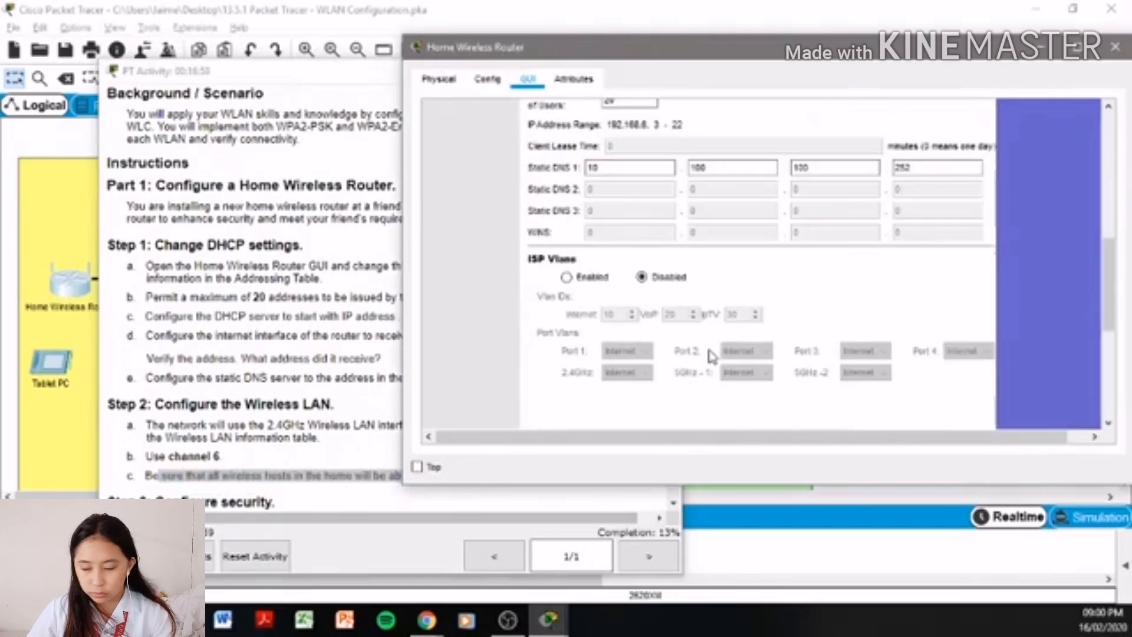
scroll(711, 356, "up", 2)
scroll(1097, 351, "up", 3)
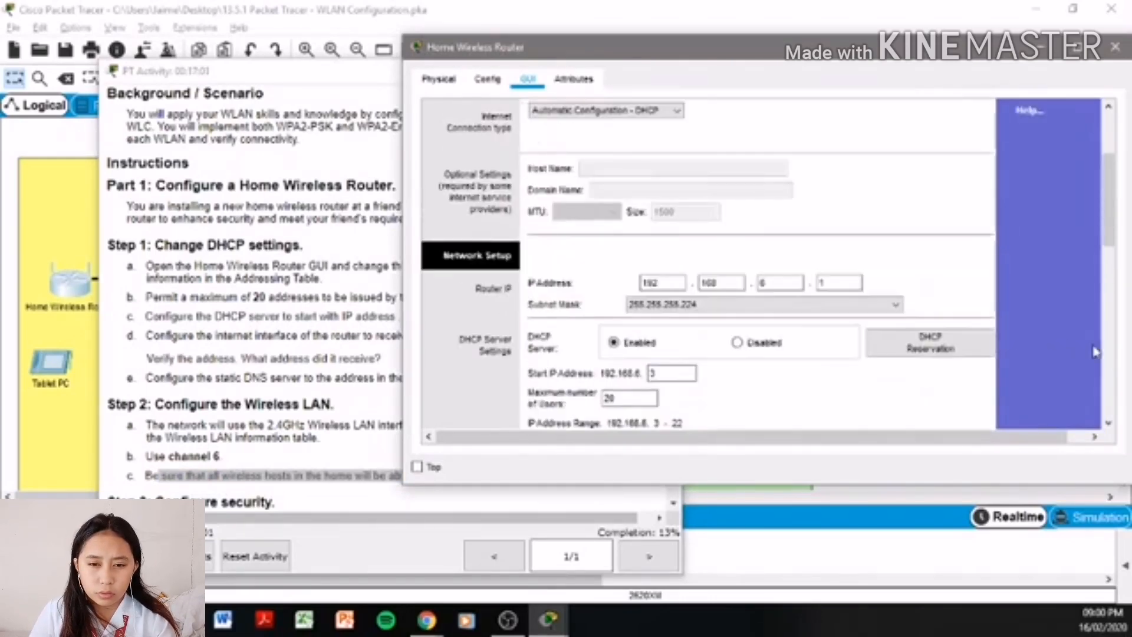
scroll(1031, 359, "up", 3)
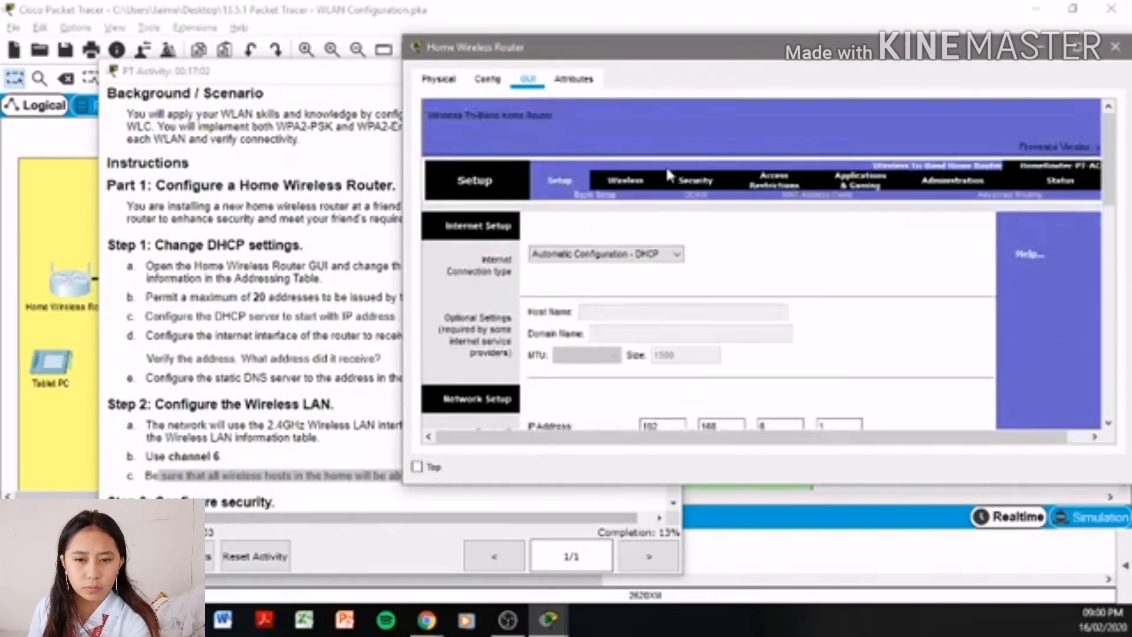
- In Basic Wireless Settings, replace the network name with HomeSSID copied from the WLAN table
left_click(620, 184)
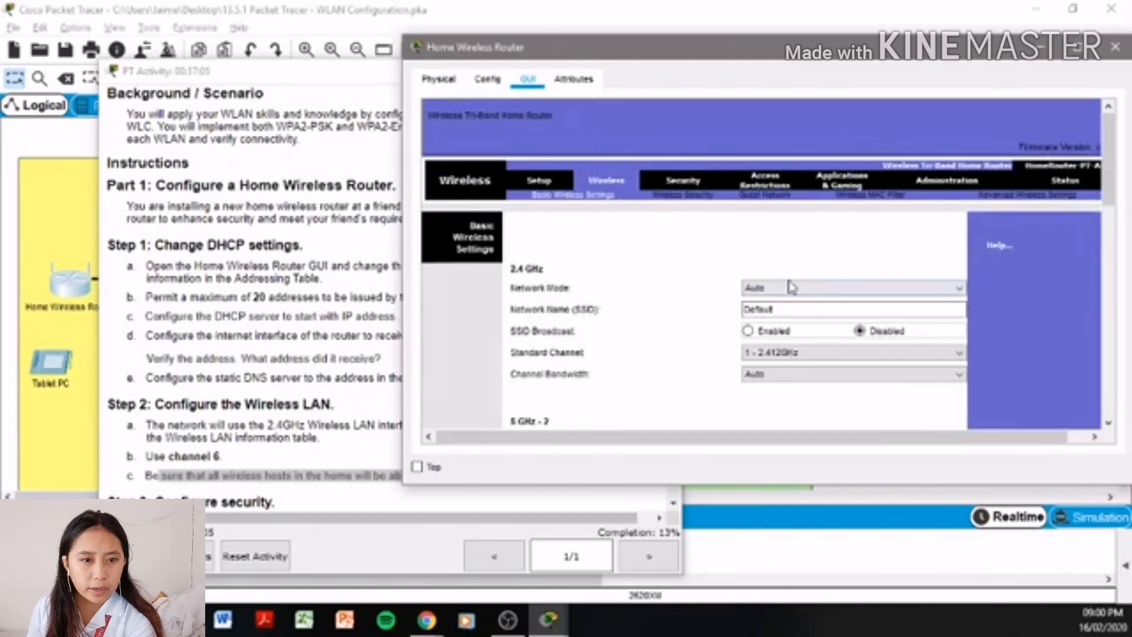
left_click_drag(775, 309, 682, 316)
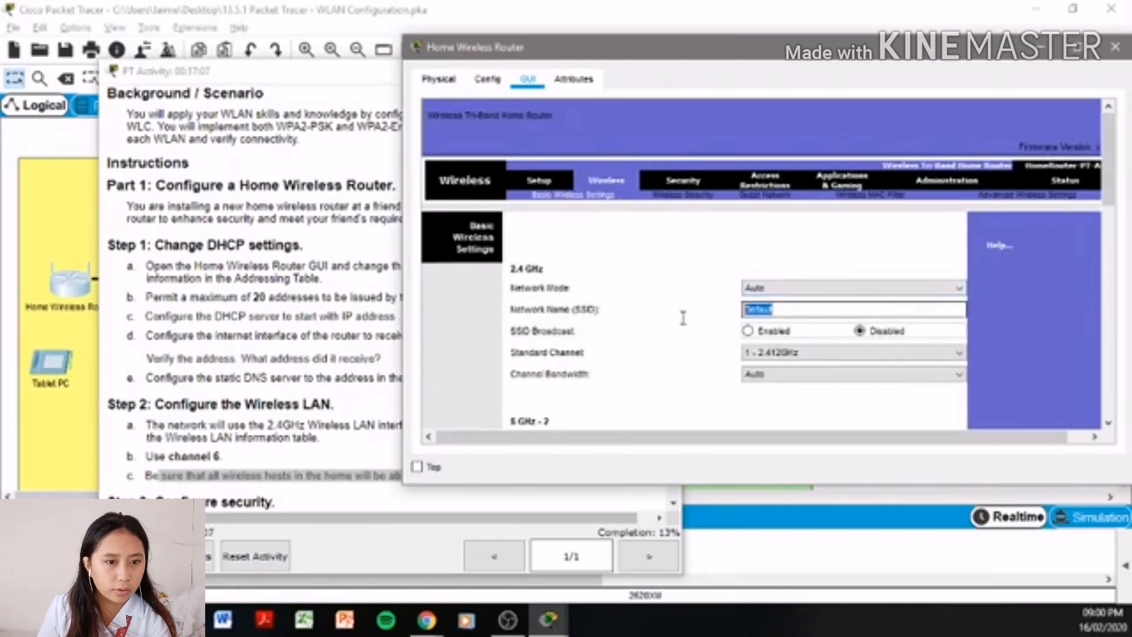
left_click(263, 317)
scroll(263, 317, "up", 10)
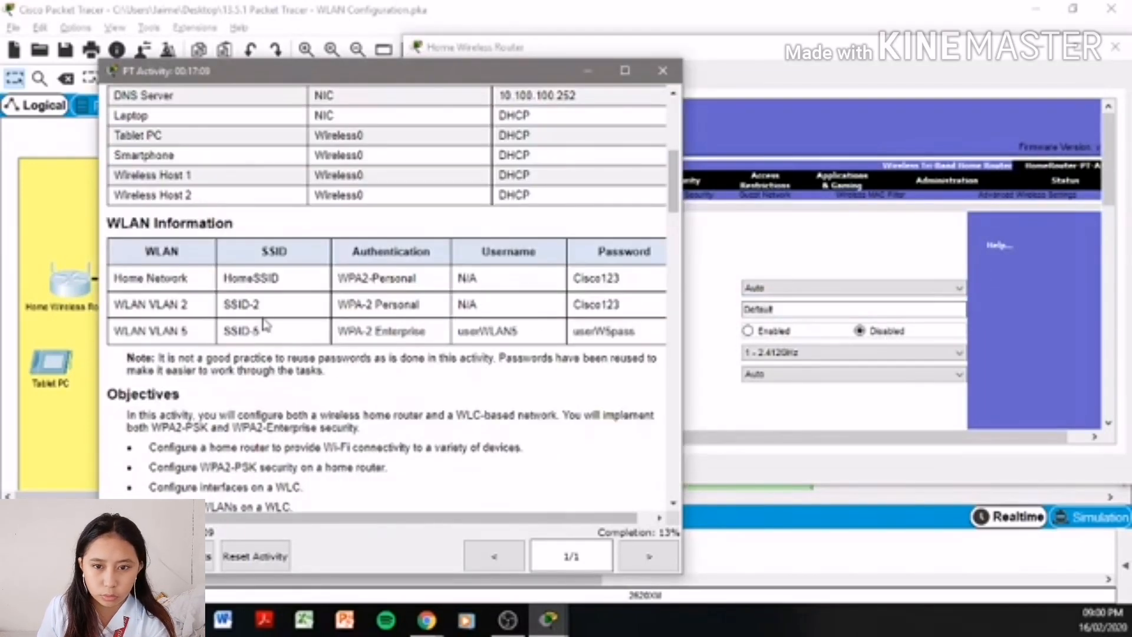
left_click_drag(315, 285, 210, 287)
key("ctrl+c")
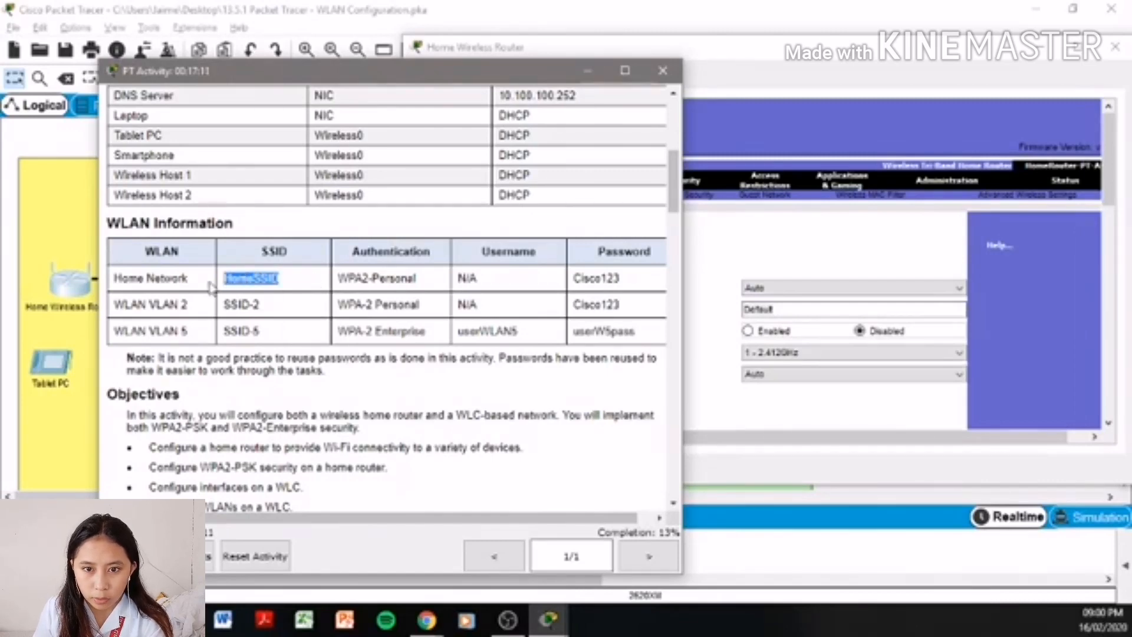
left_click_drag(844, 309, 702, 316)
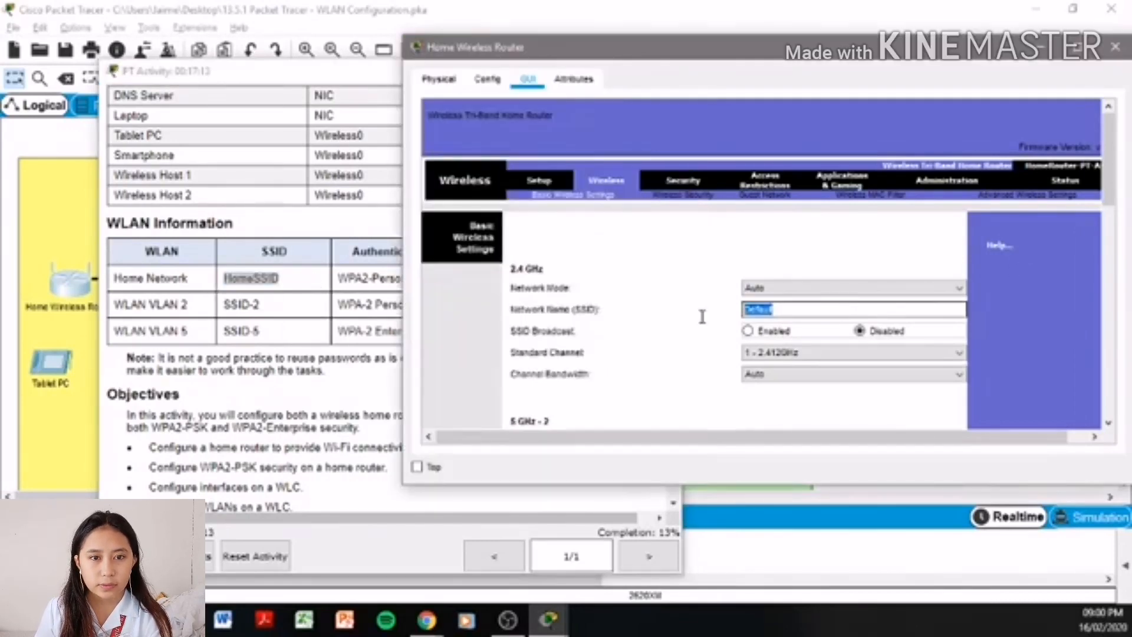
key("ctrl+v")
- Enable SSID broadcast, set the 2.4 GHz standard channel to 6, and save
left_click(749, 331)
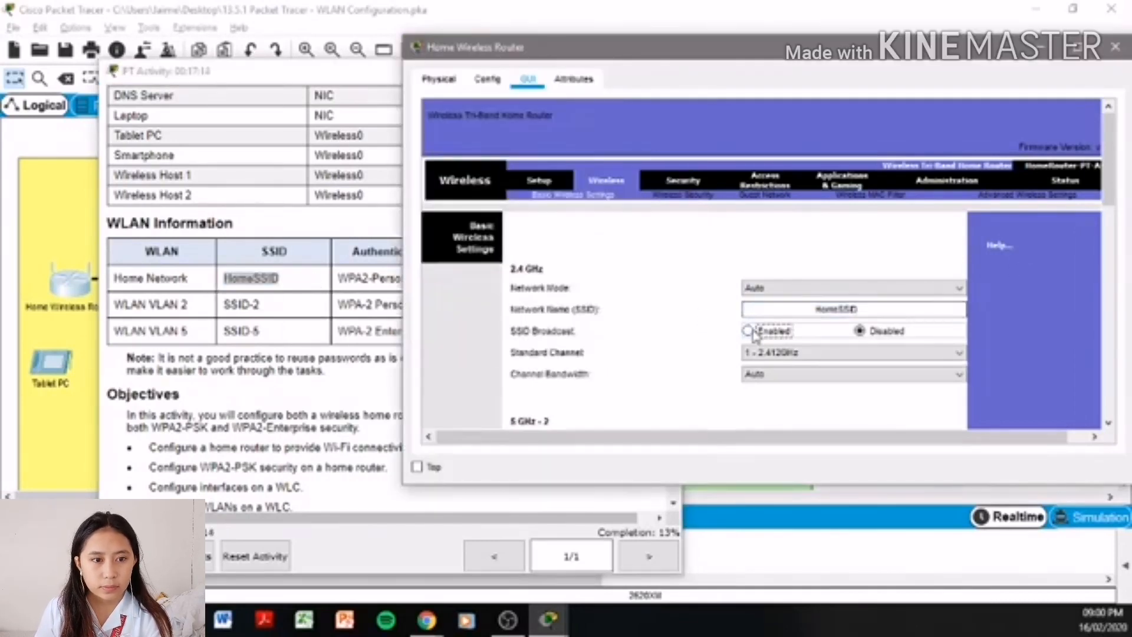
left_click(820, 307)
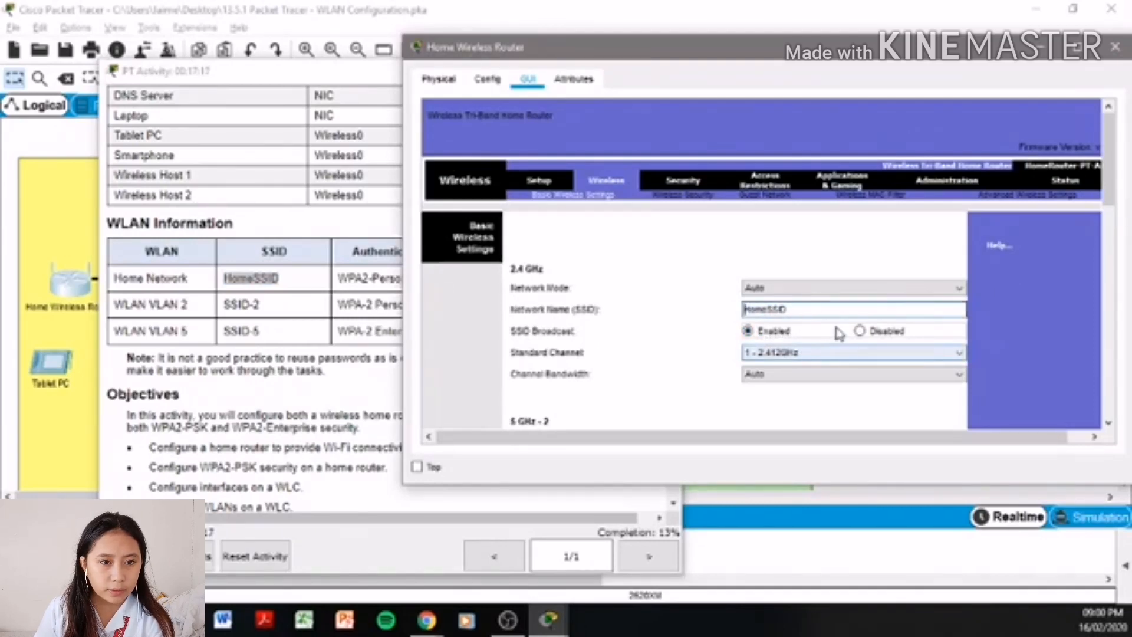
left_click(828, 353)
left_click(779, 424)
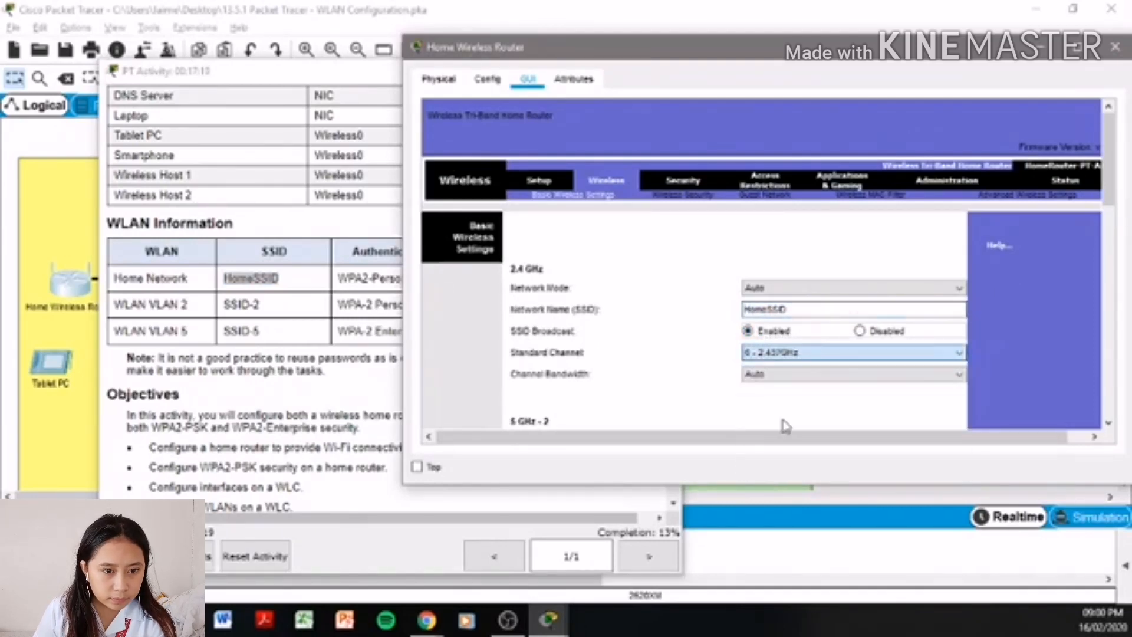
scroll(997, 348, "down", 3)
scroll(1006, 351, "down", 10)
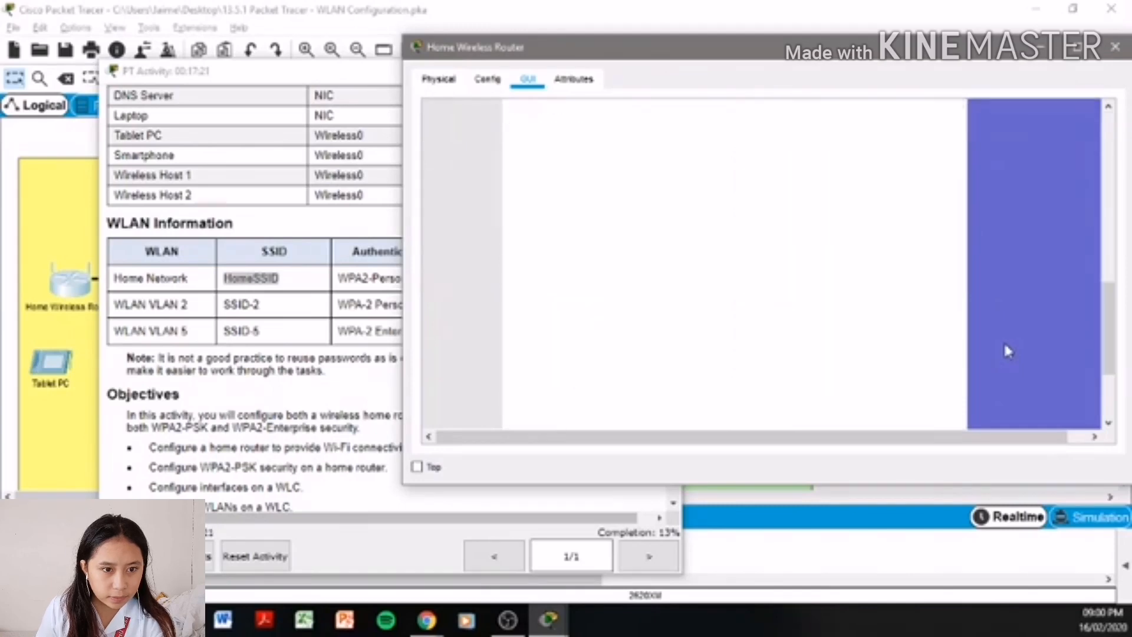
left_click(790, 406)
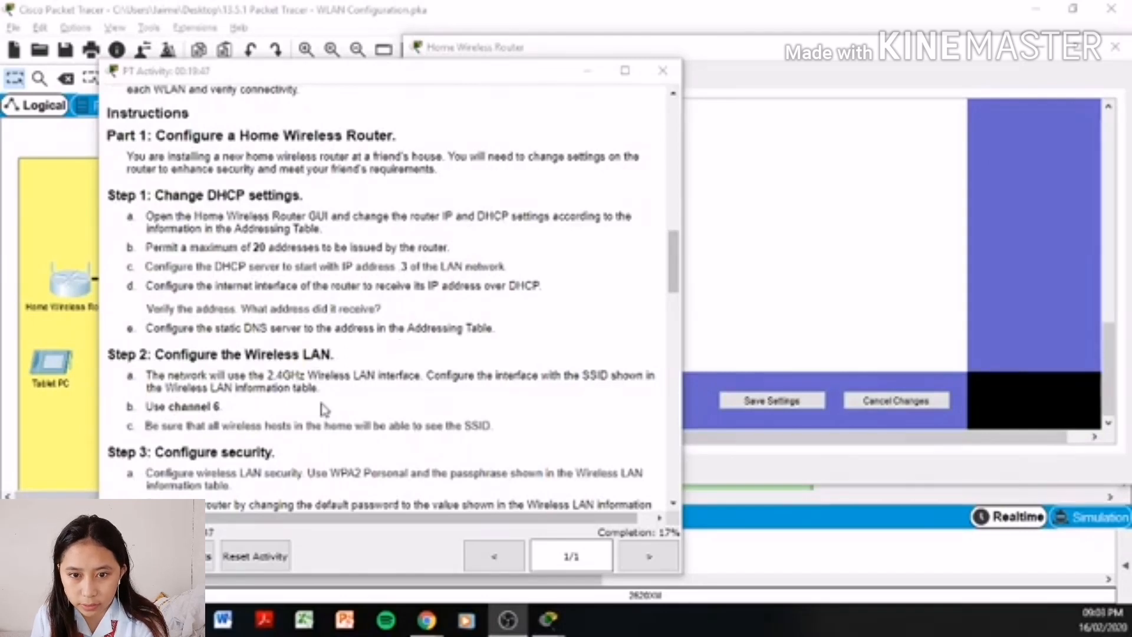
- Highlight the Step 3a security instruction, then bring the router's Basic Wireless Settings back to the top
scroll(321, 407, "down", 1)
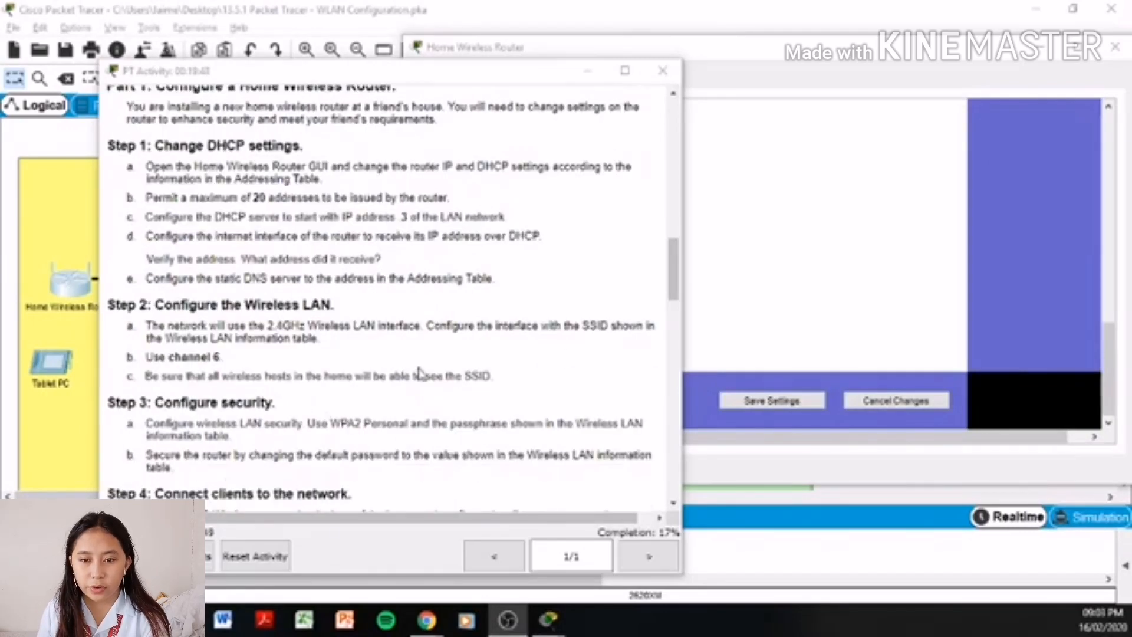
left_click_drag(151, 423, 569, 437)
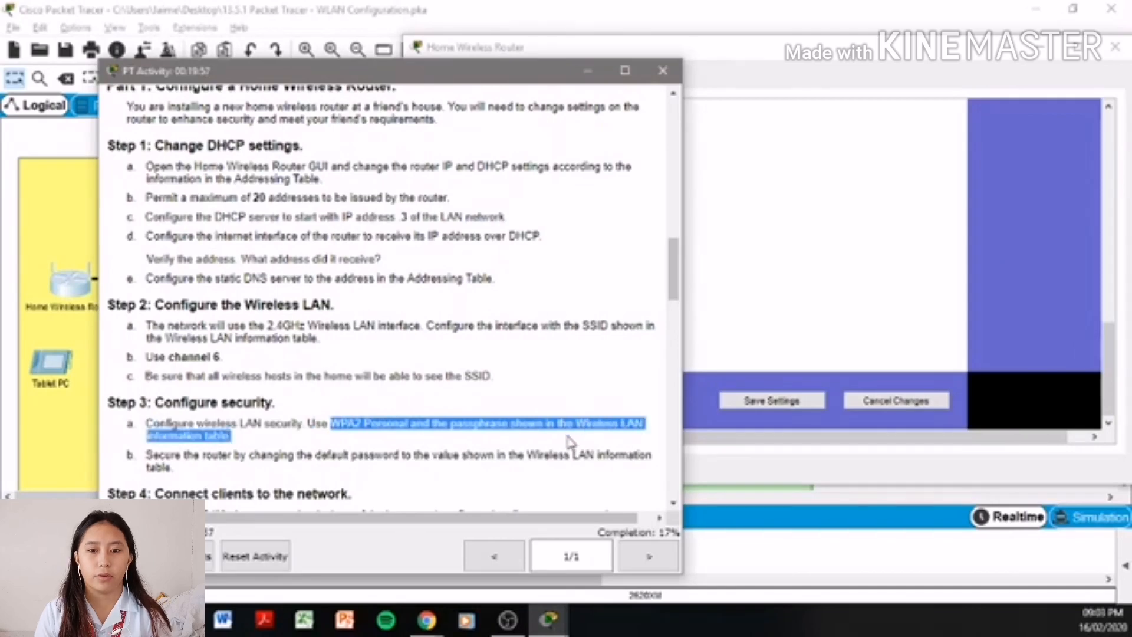
left_click(874, 280)
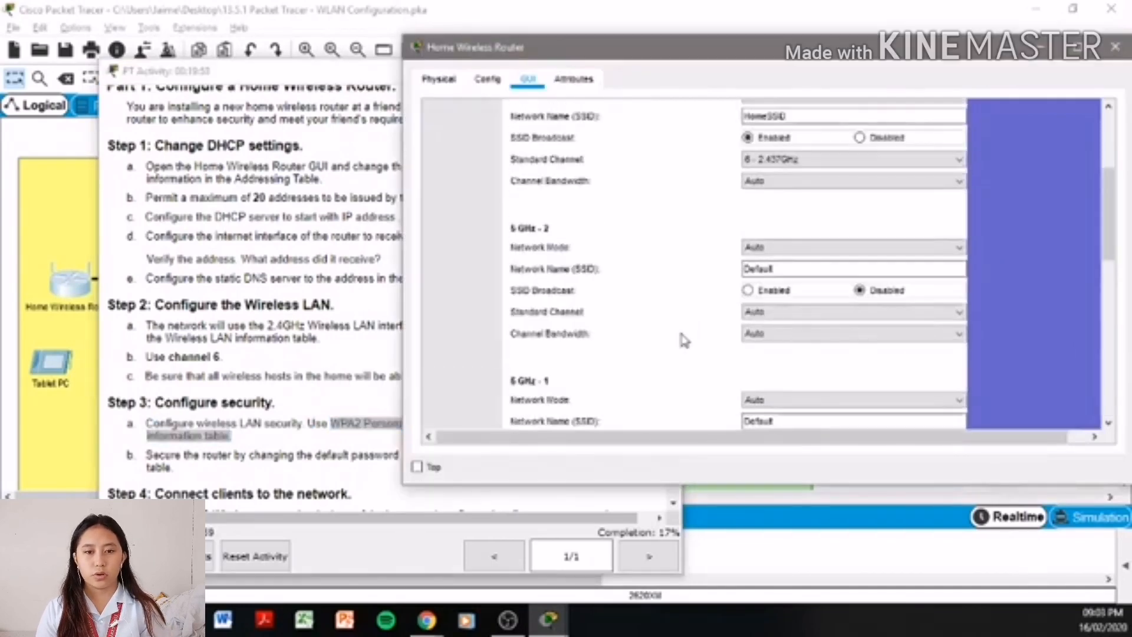
scroll(684, 341, "down", 3)
scroll(683, 341, "up", 5)
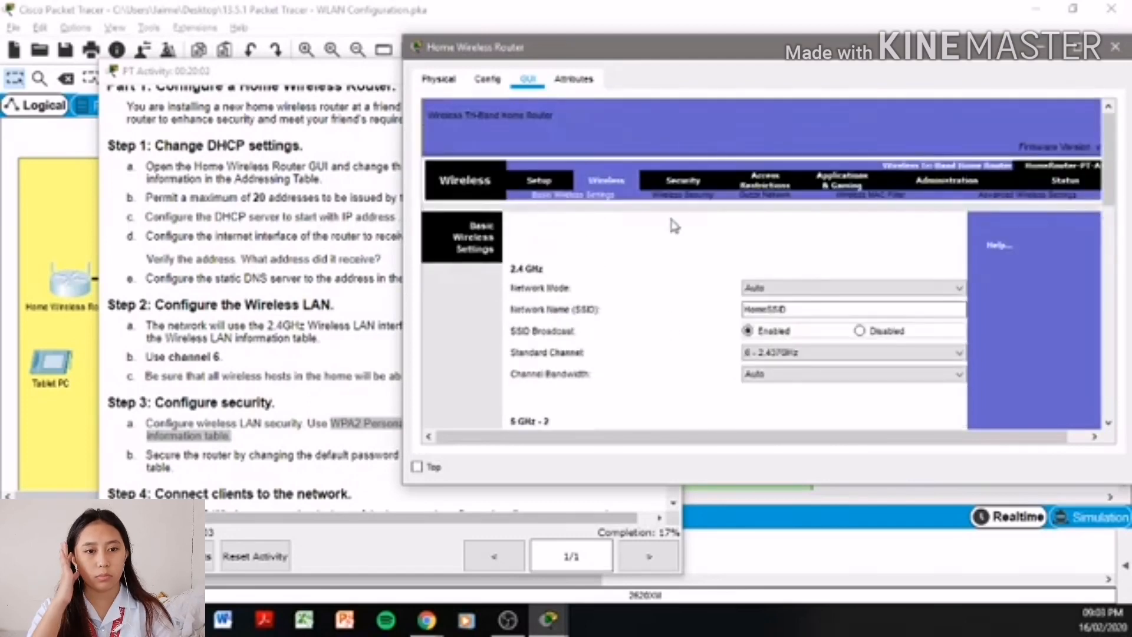
- Set the 2.4 GHz security mode to WPA2 Personal on the Wireless Security page
left_click(681, 196)
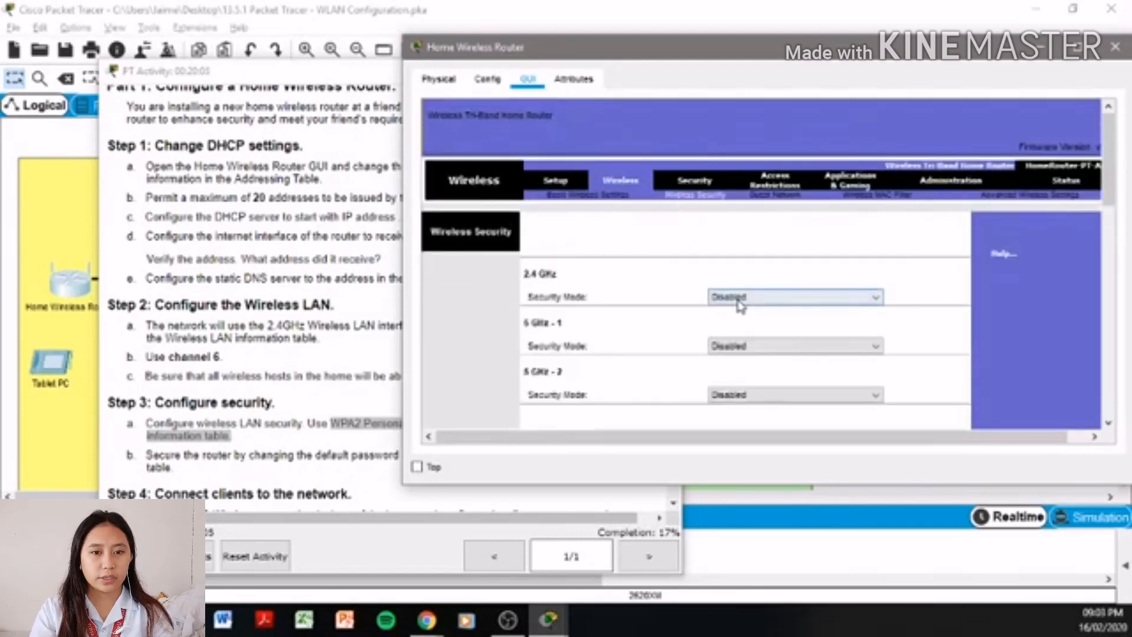
left_click(738, 301)
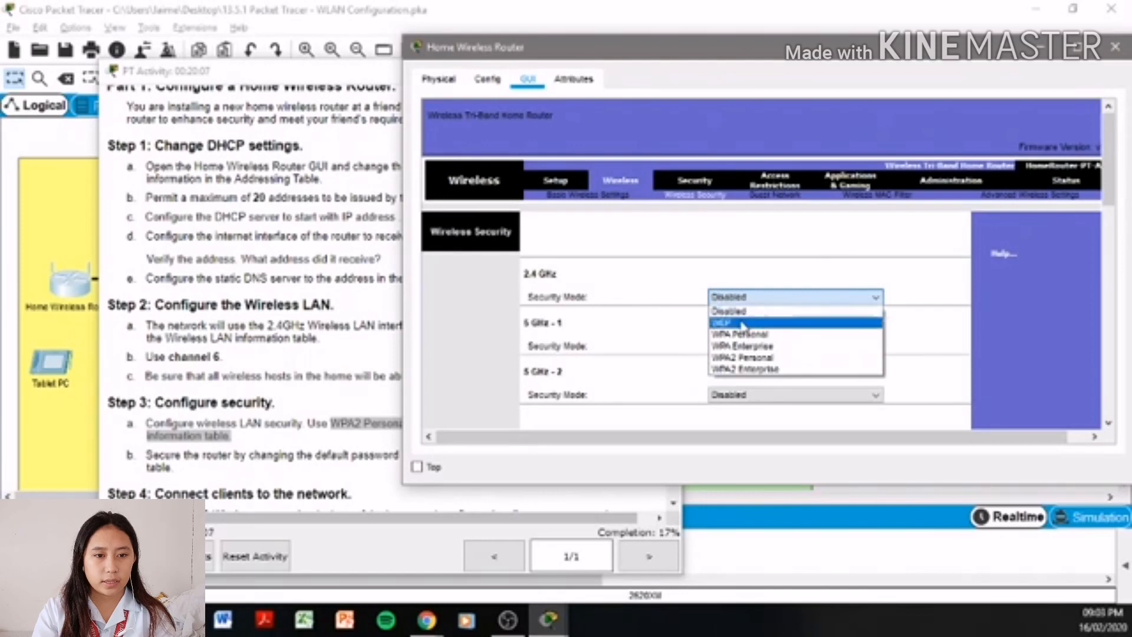
left_click(744, 358)
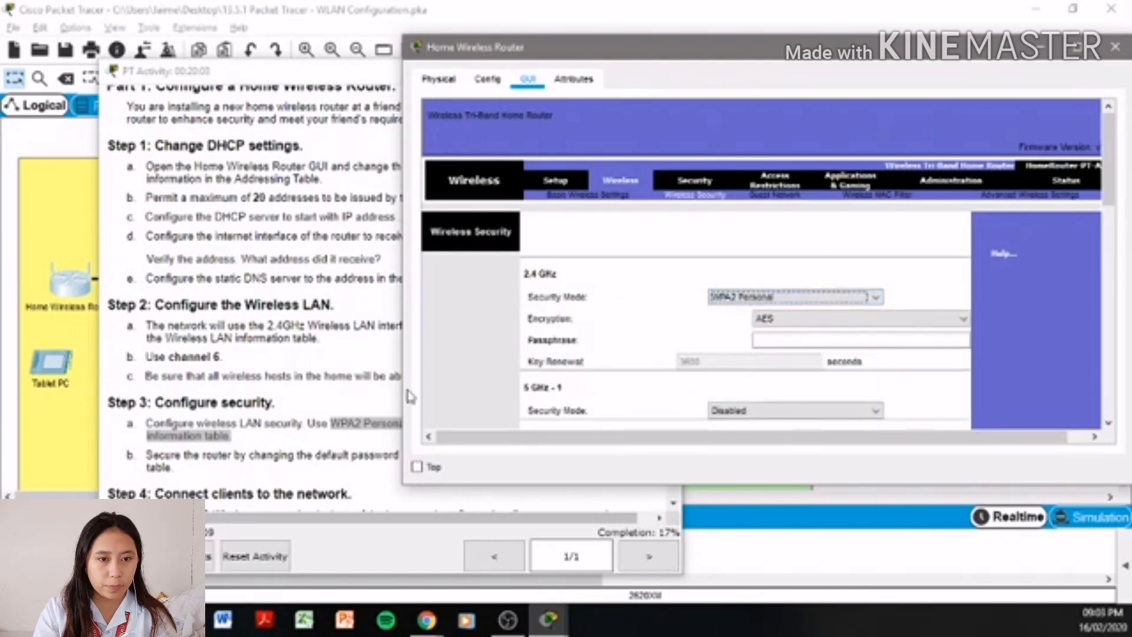
- Enter the WLAN table's passphrase for the 2.4 GHz network and save the security settings
left_click(332, 379)
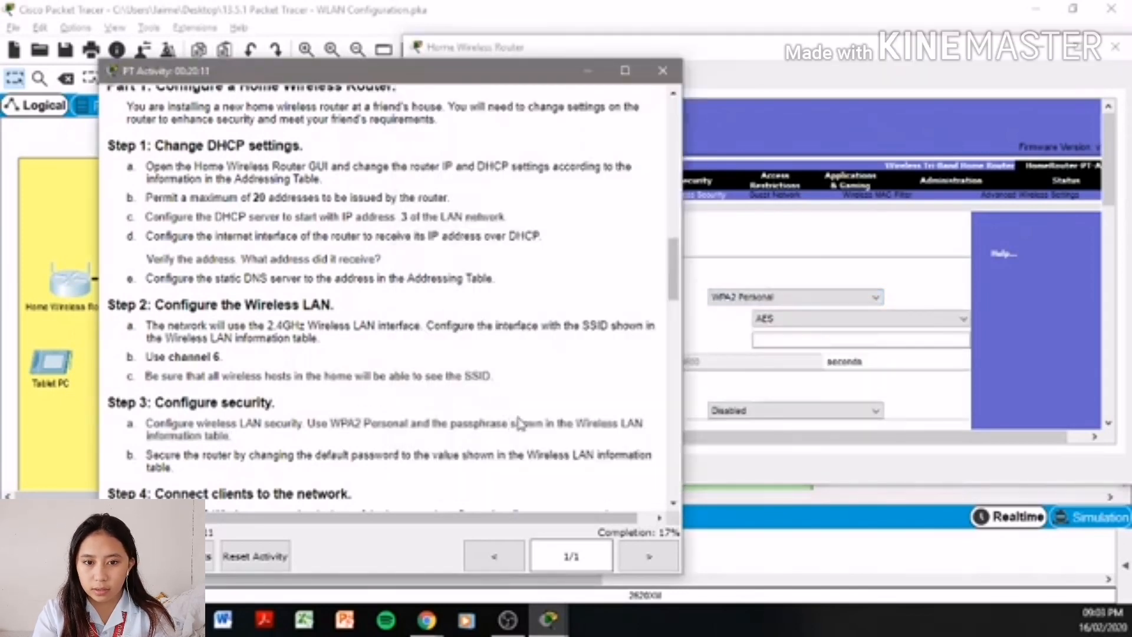
scroll(644, 341, "up", 10)
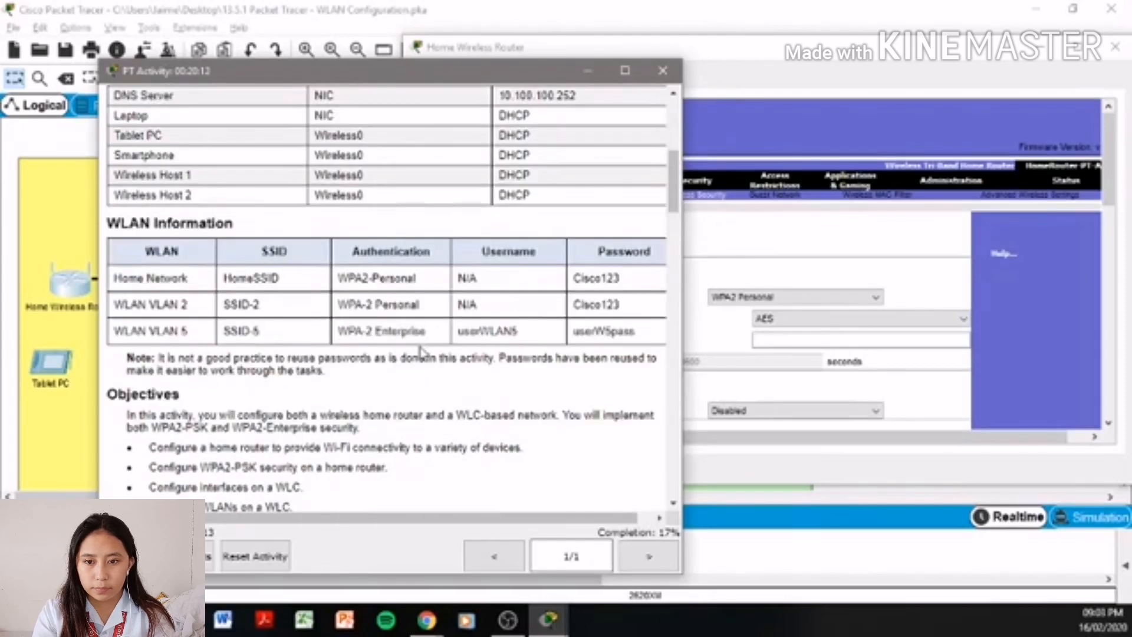
left_click(793, 337)
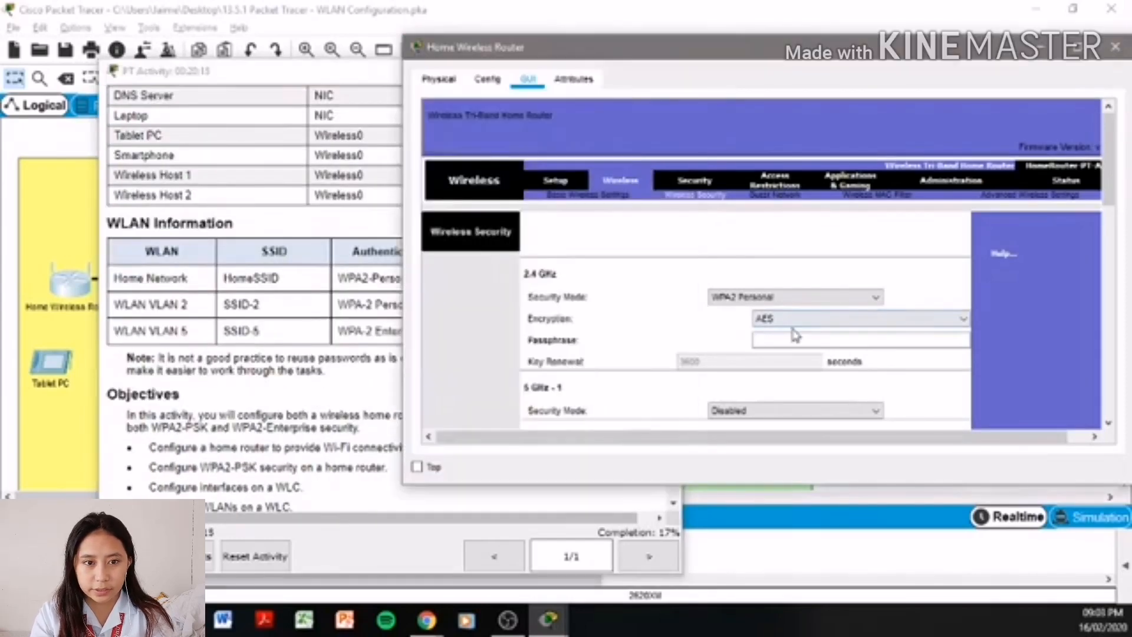
left_click(329, 414)
scroll(330, 415, "down", 10)
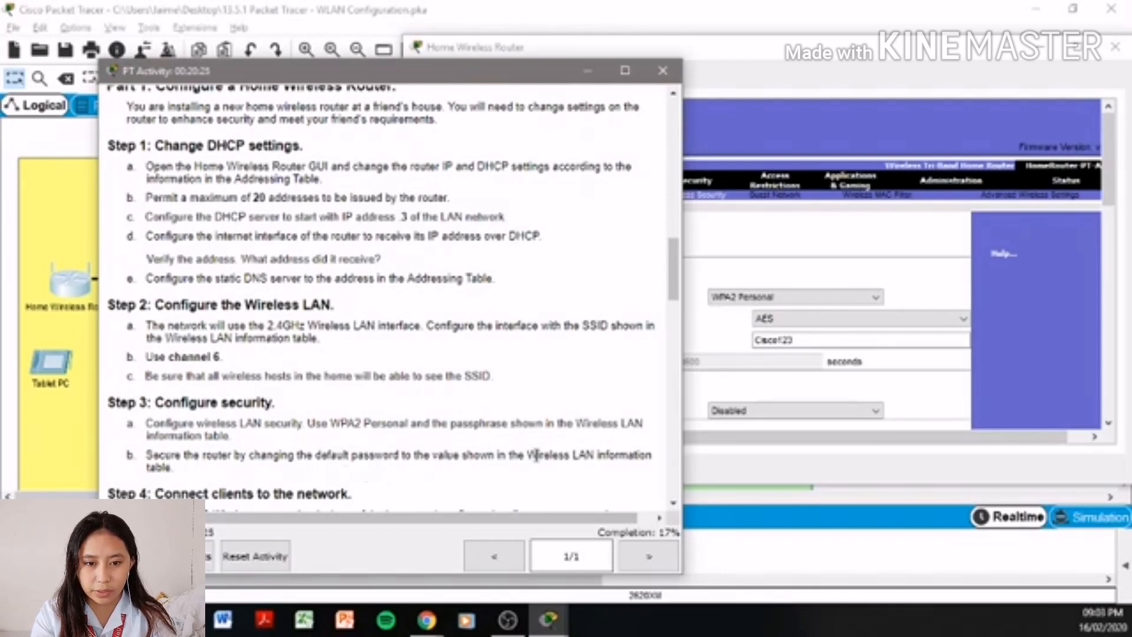
left_click(980, 351)
scroll(1008, 389, "down", 10)
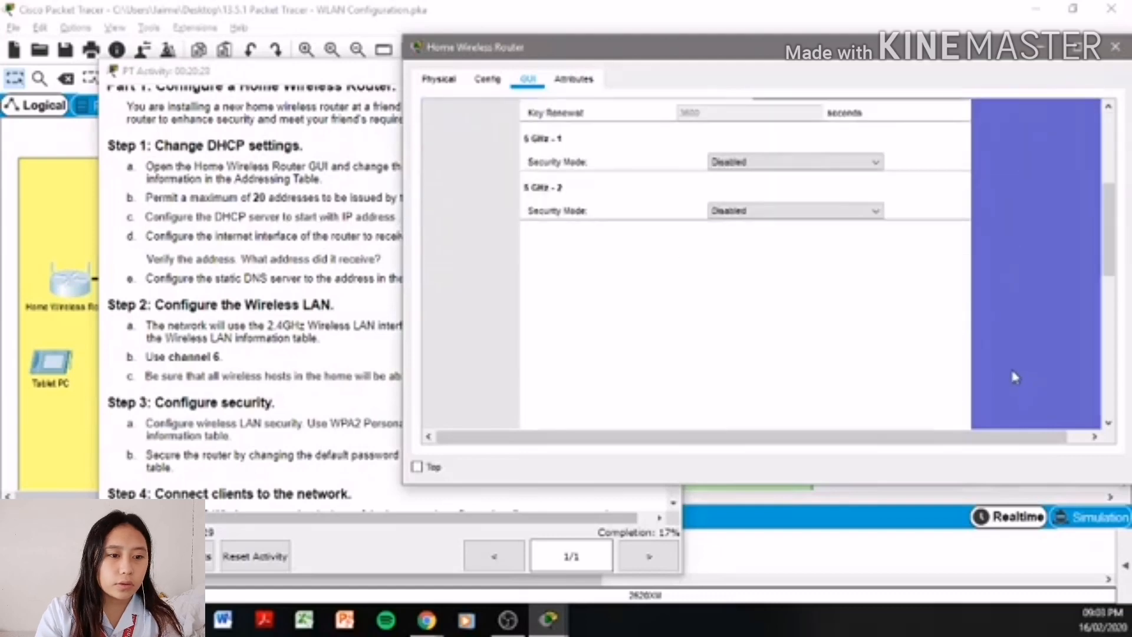
left_click(813, 401)
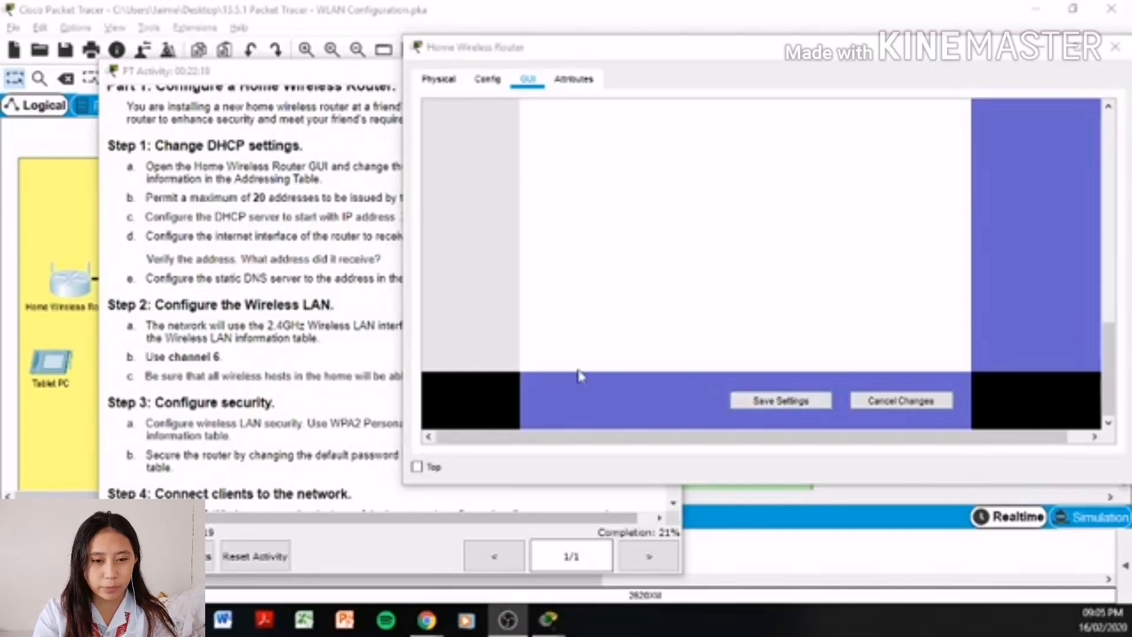
left_click(730, 280)
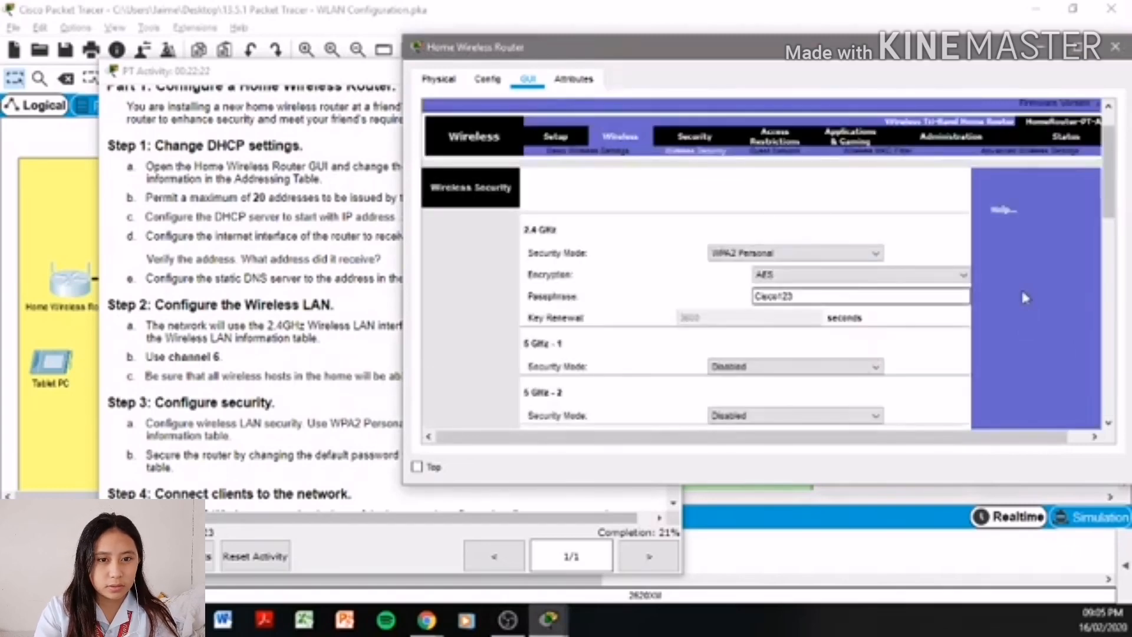
- Replace the home router's admin password, confirm it, and save the settings under Administration > Management
scroll(1027, 297, "up", 2)
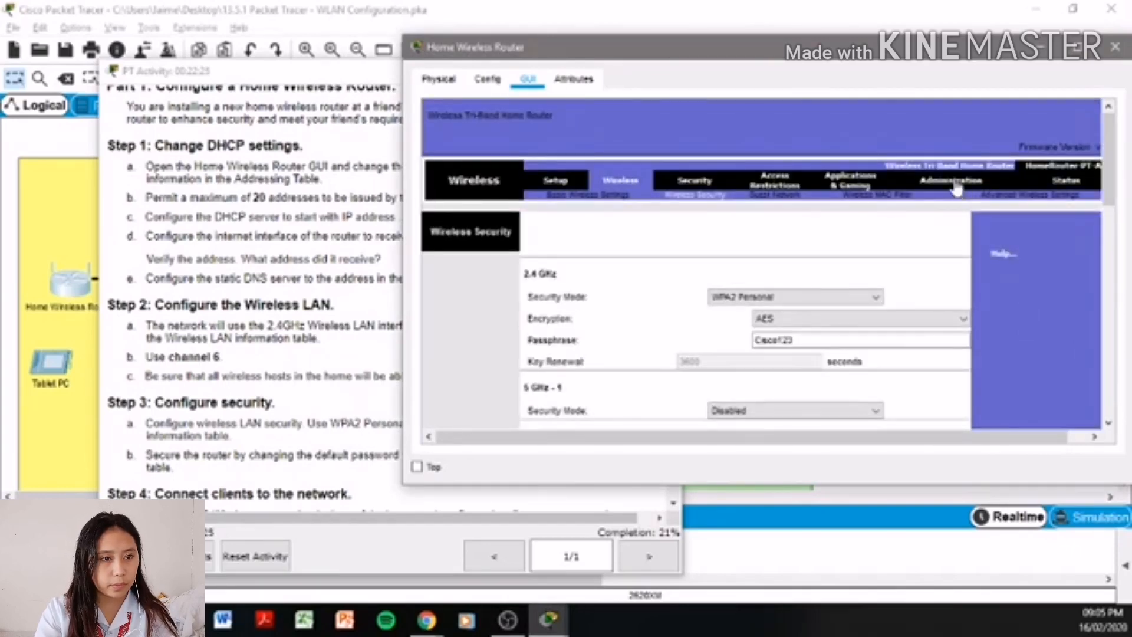
left_click(956, 183)
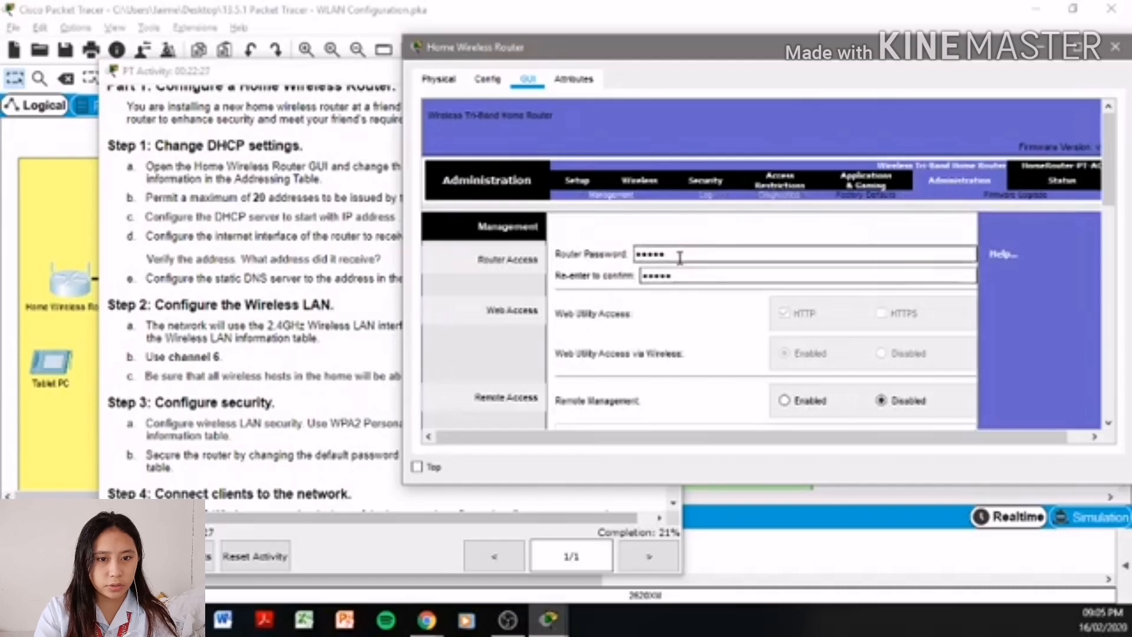
left_click_drag(665, 254, 629, 258)
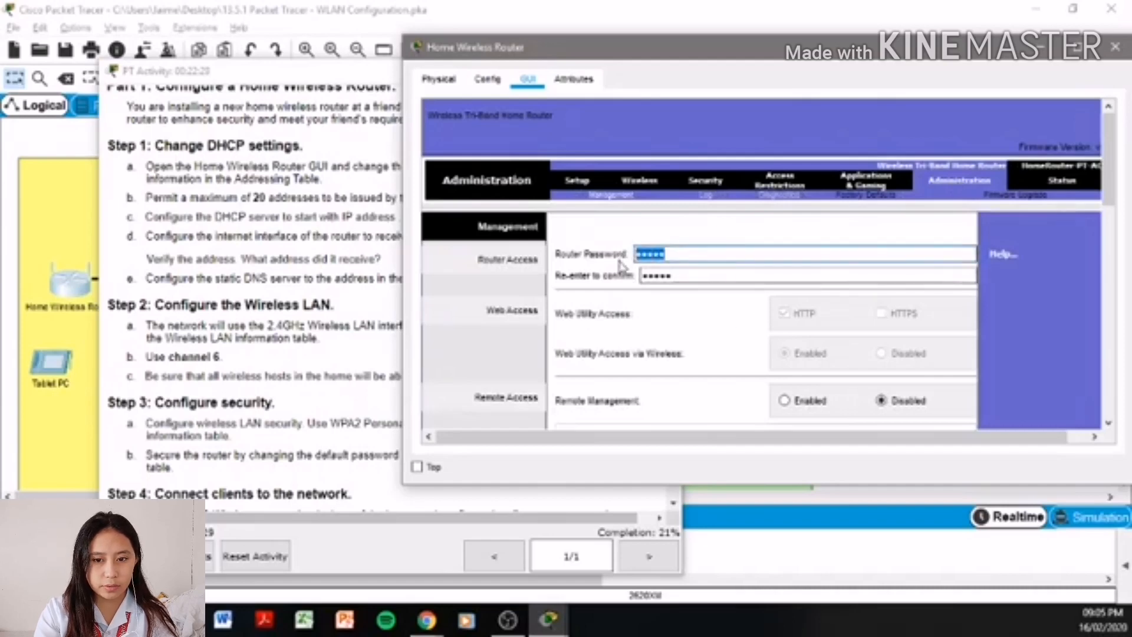
type("C")
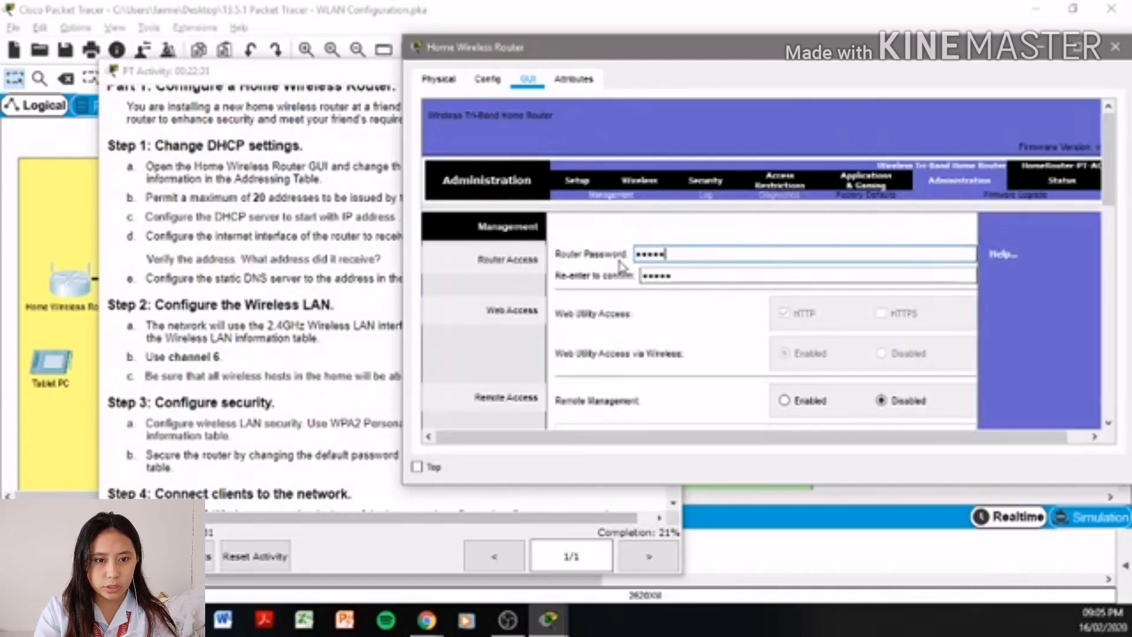
left_click_drag(677, 278, 649, 276)
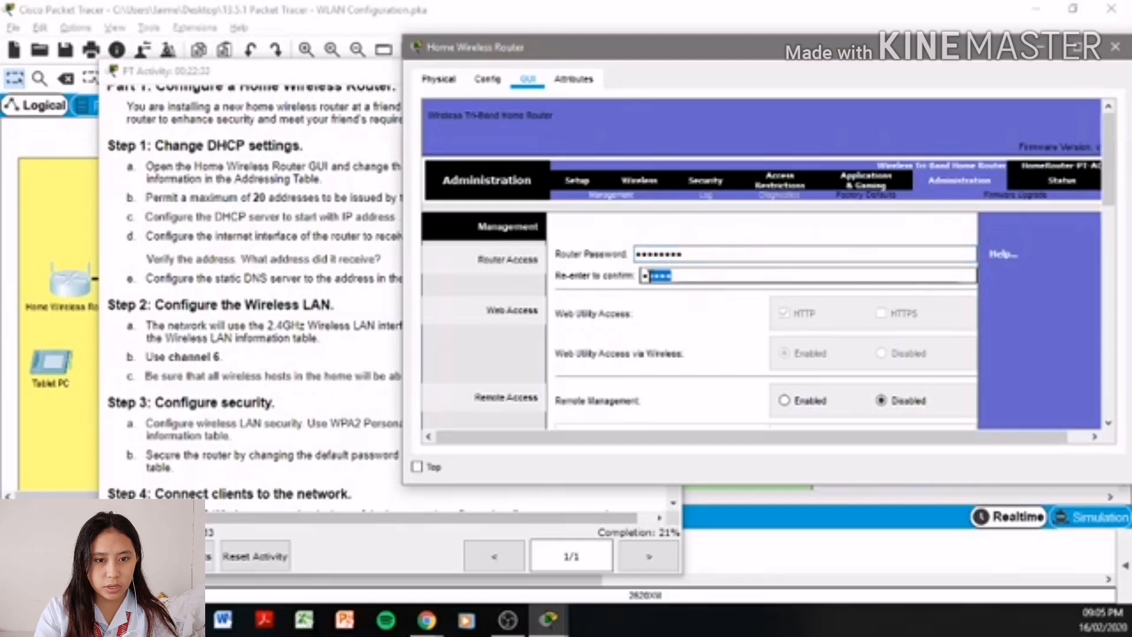
type("Cisco")
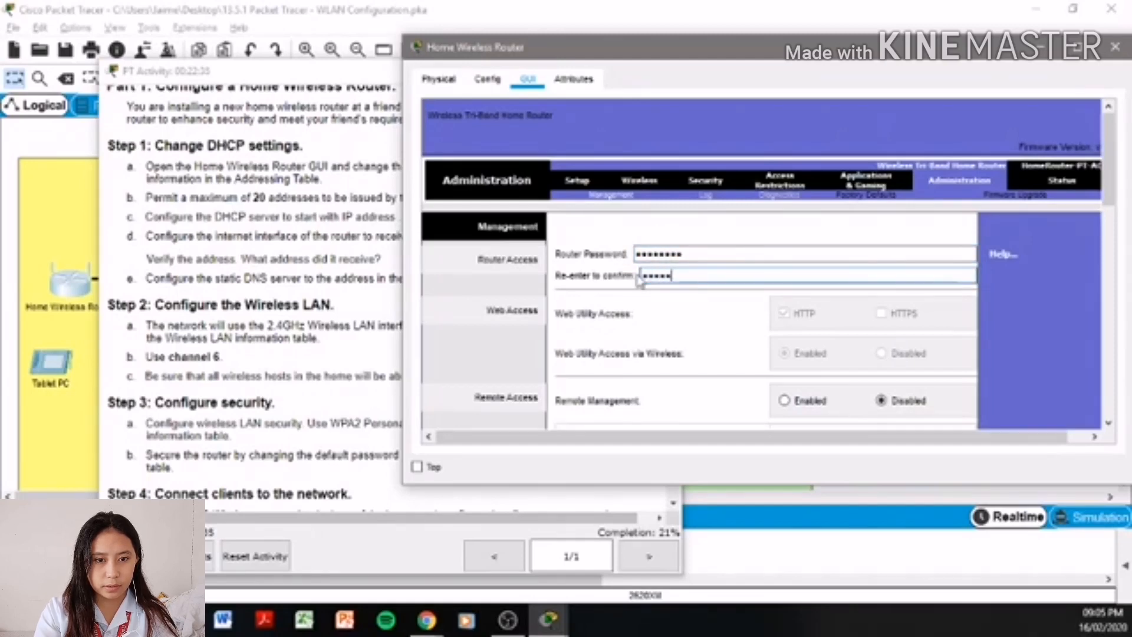
scroll(643, 281, "down", 10)
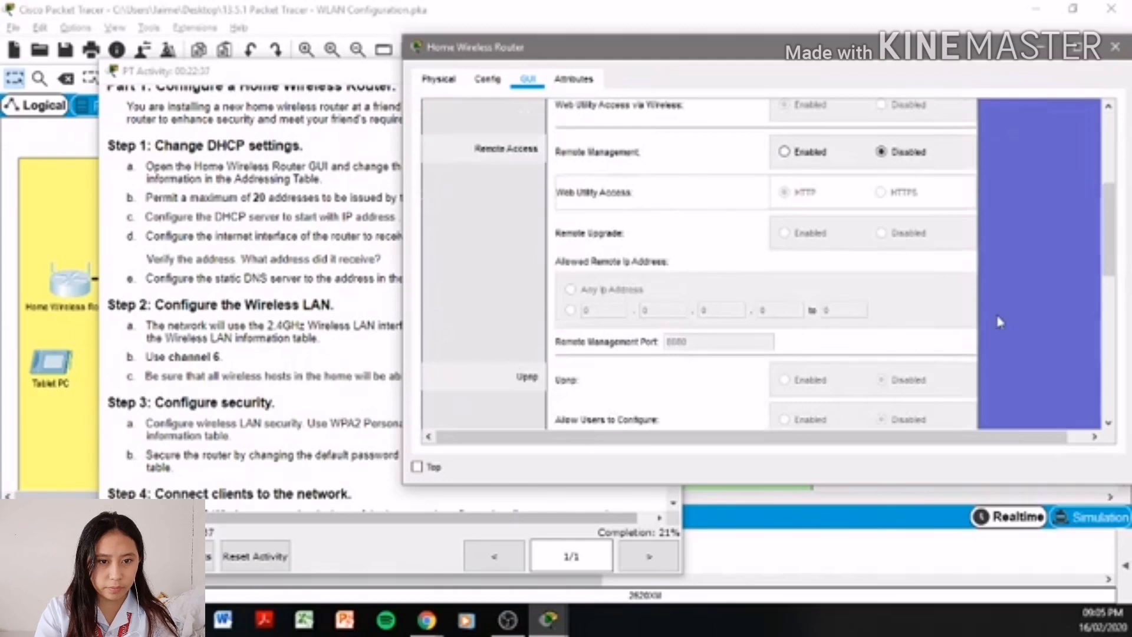
left_click(823, 401)
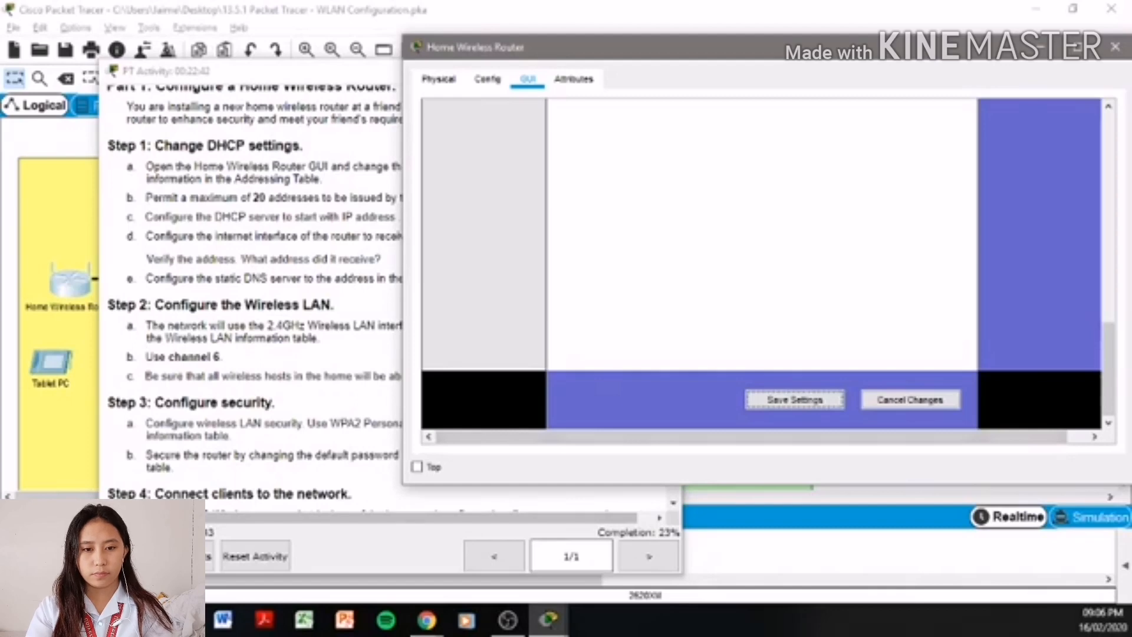
left_click(236, 391)
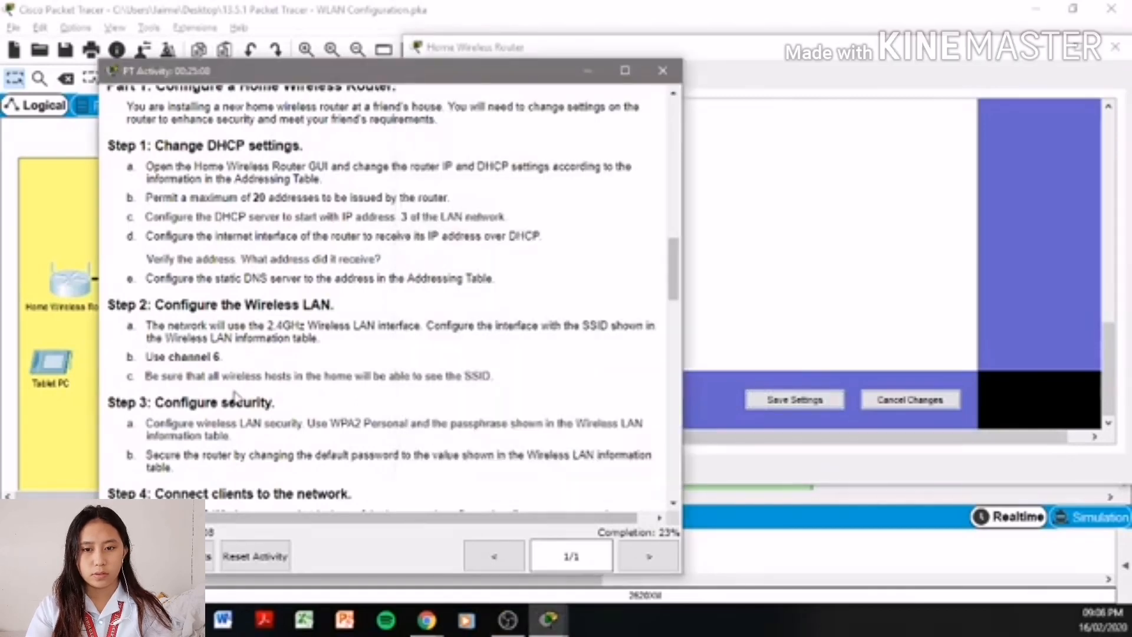
- Scroll the activity instructions to Step 4, highlight the Step 4a text, then bring the topology forward
scroll(304, 462, "down", 3)
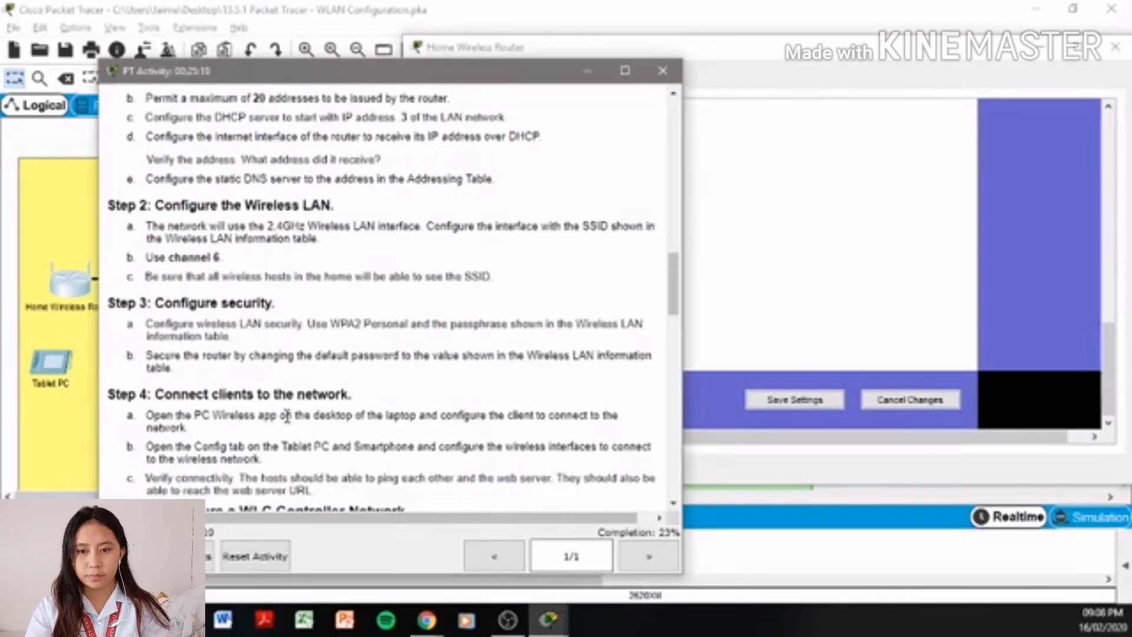
scroll(297, 373, "down", 1)
left_click_drag(194, 366, 609, 378)
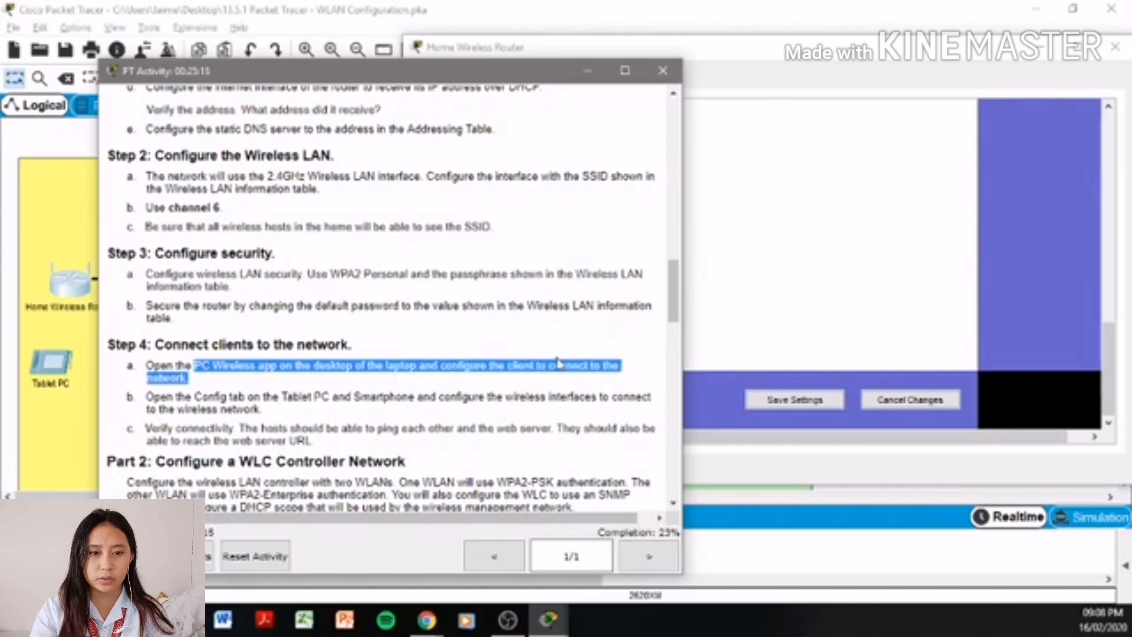
left_click(625, 6)
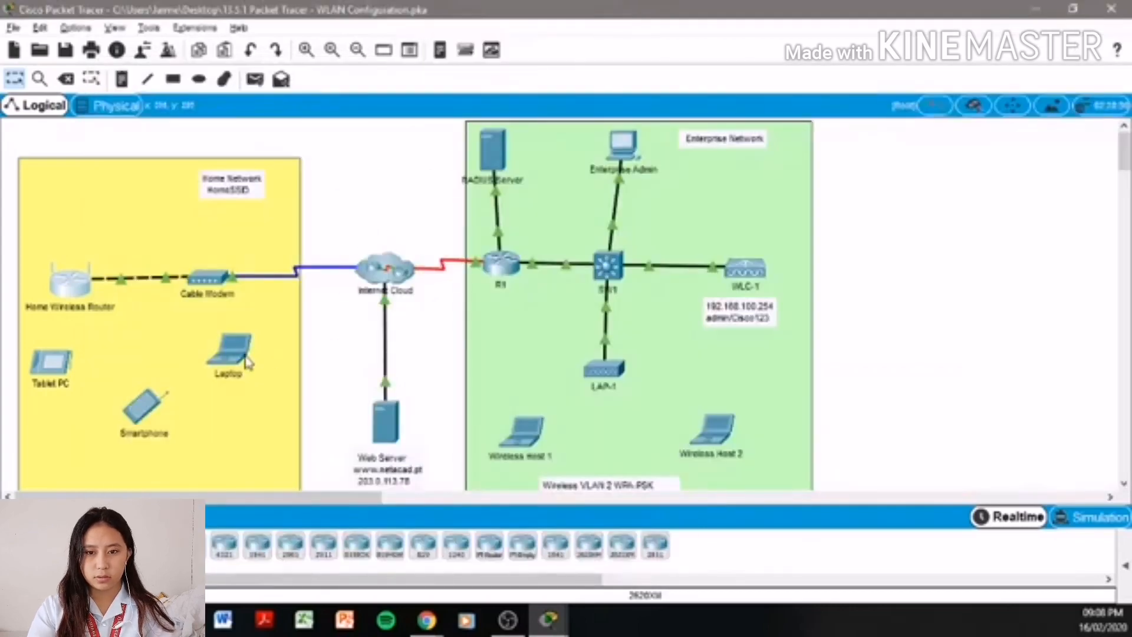
- Join the Laptop to HomeSSID through PC Wireless, entering the WPA2-Personal pre-shared key
left_click(246, 362)
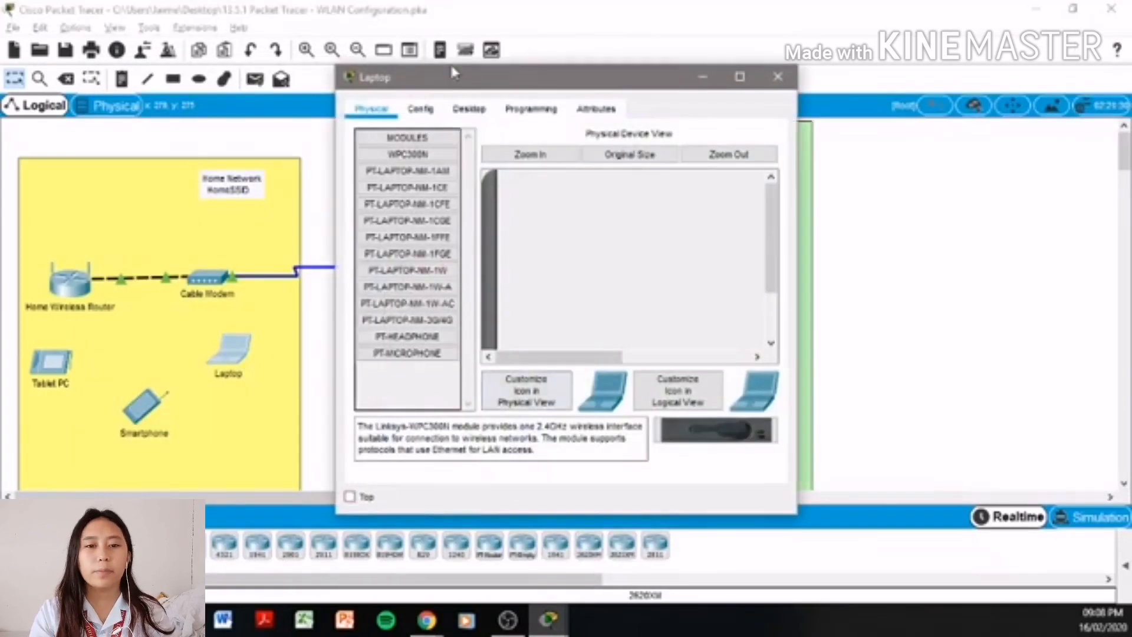
left_click(469, 108)
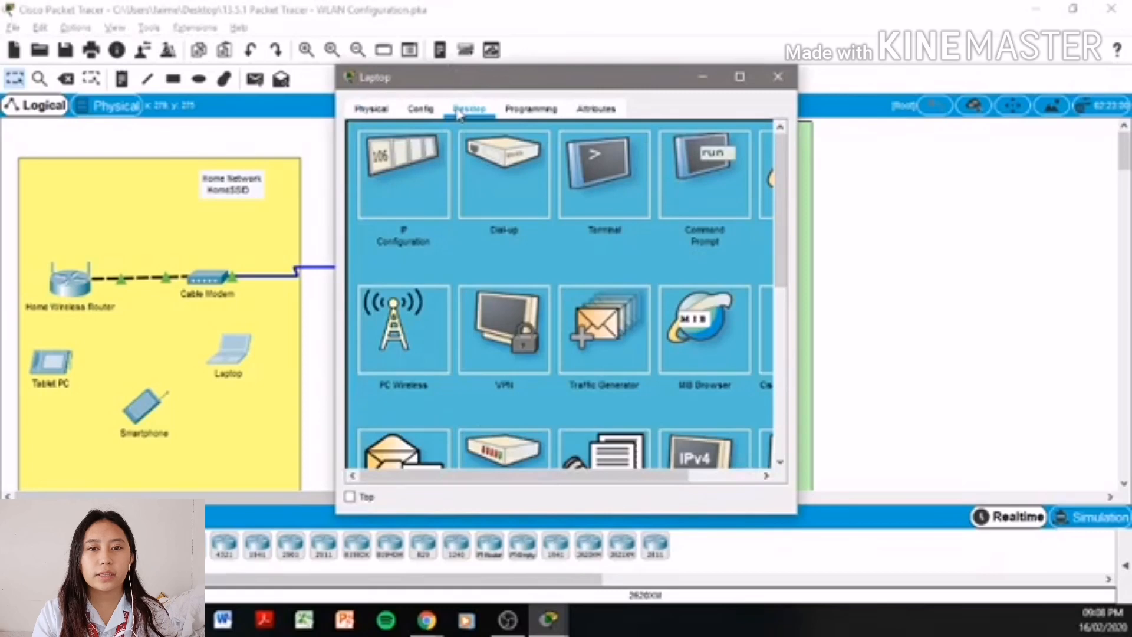
left_click(404, 302)
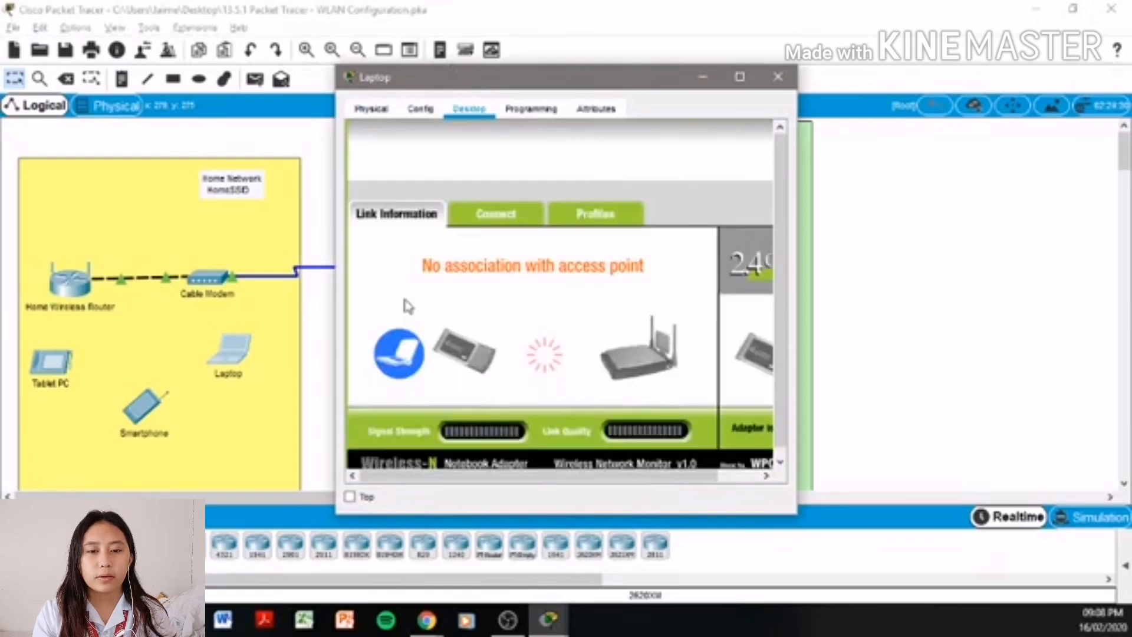
left_click(505, 216)
left_click(576, 390)
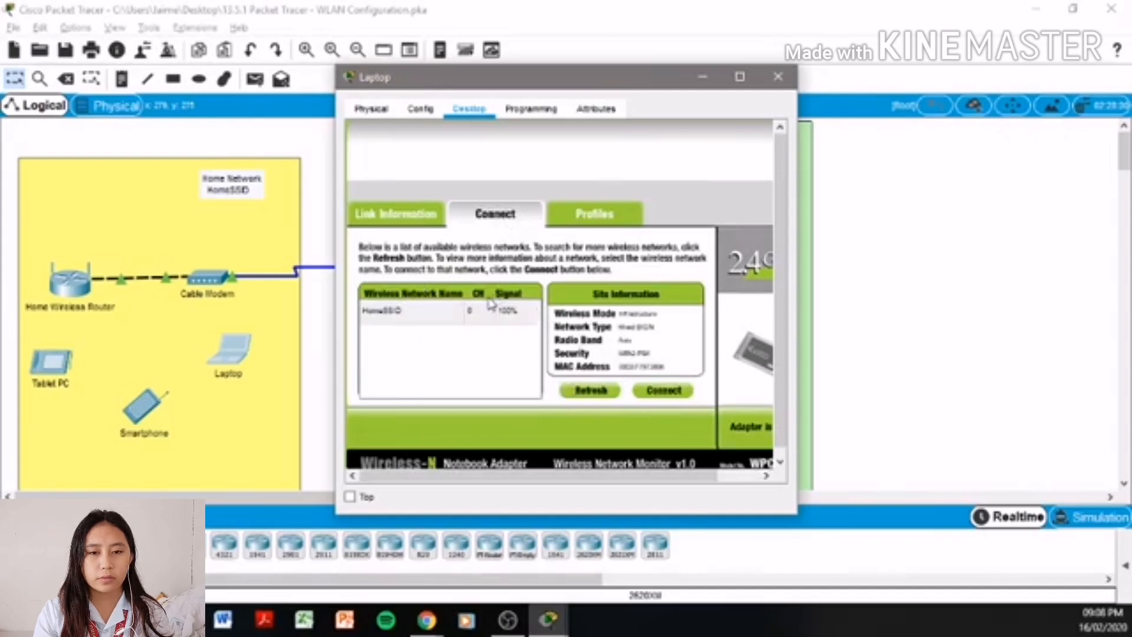
left_click(406, 312)
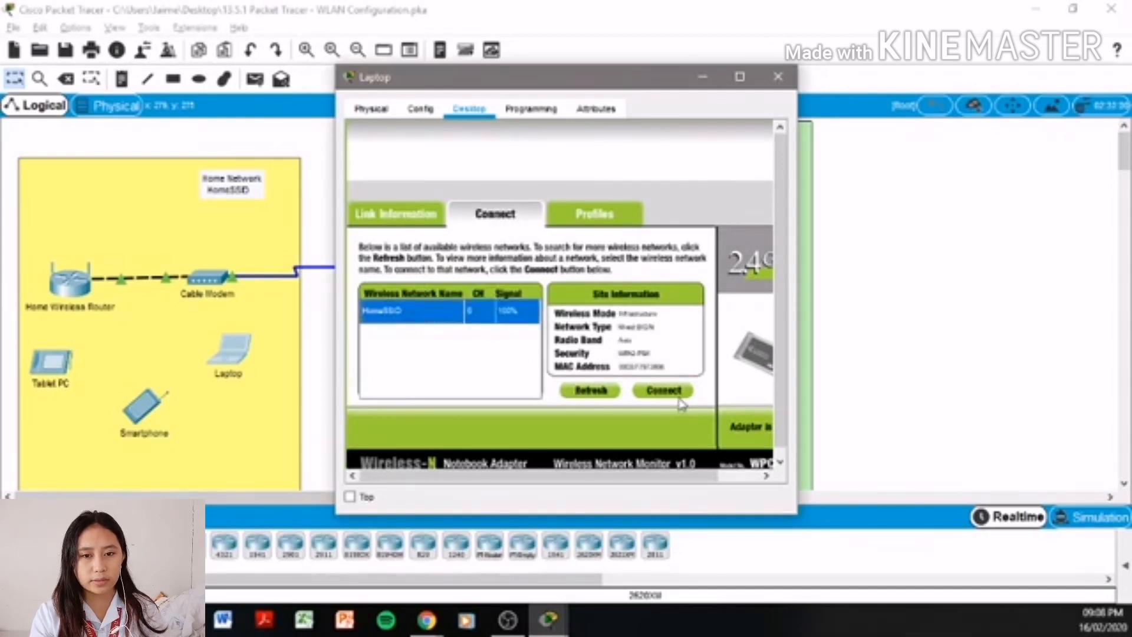
left_click(678, 394)
left_click(494, 316)
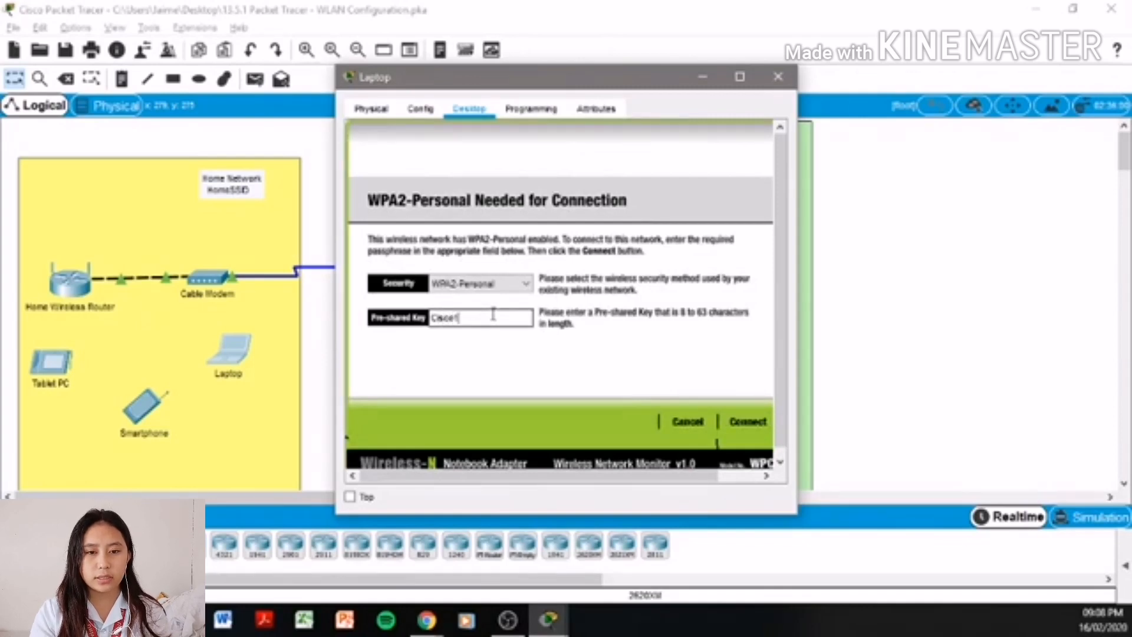
left_click(752, 422)
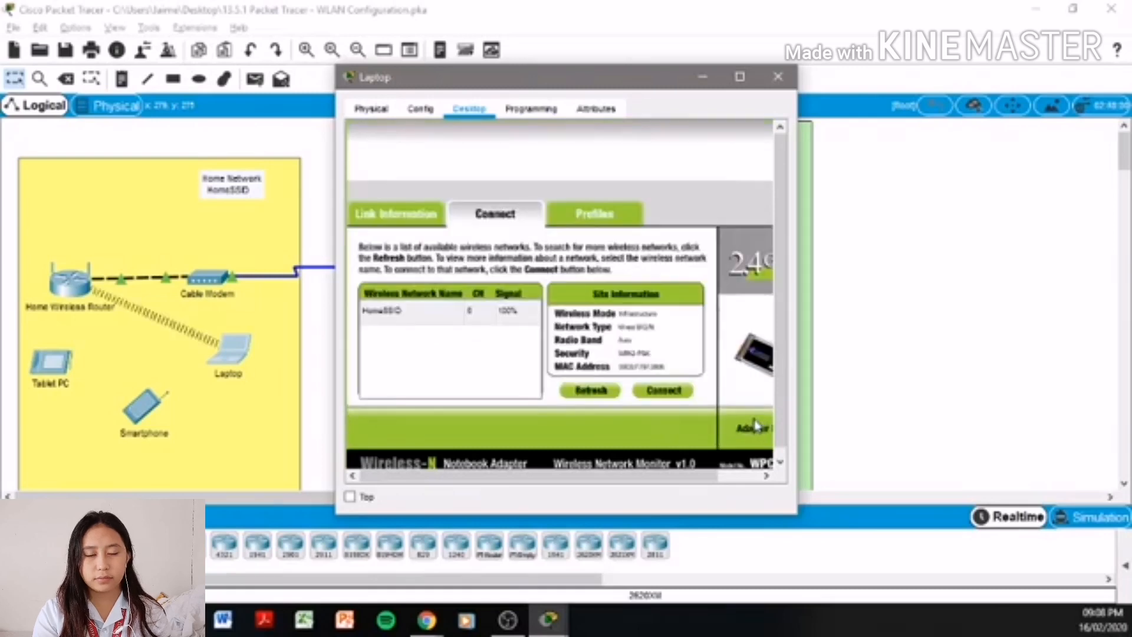
key("alt+Tab")
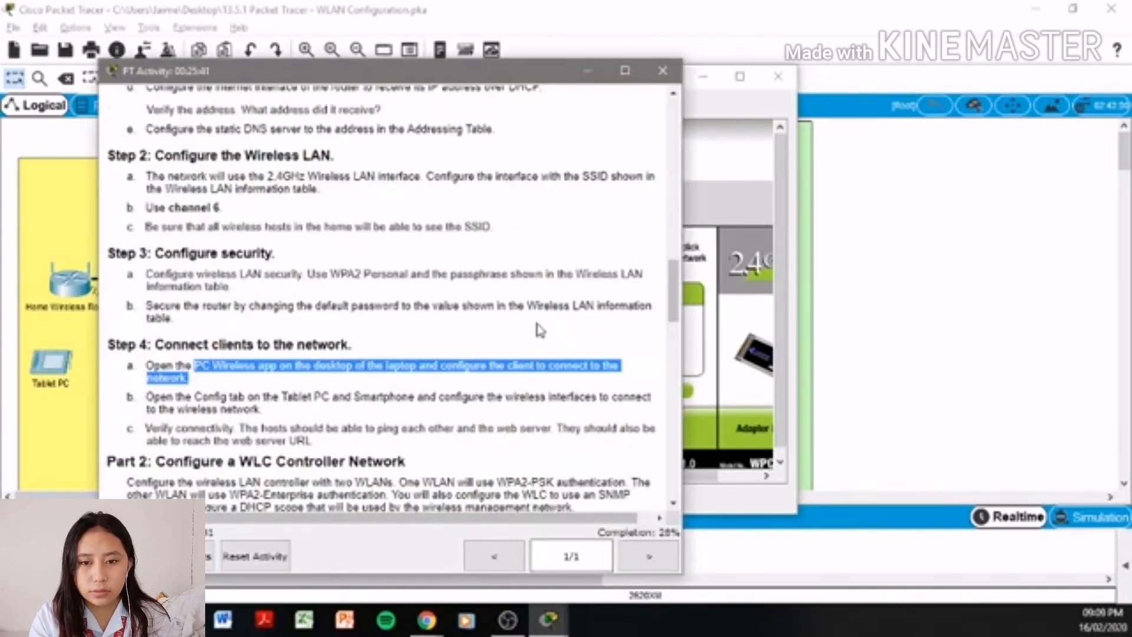
left_click(352, 391)
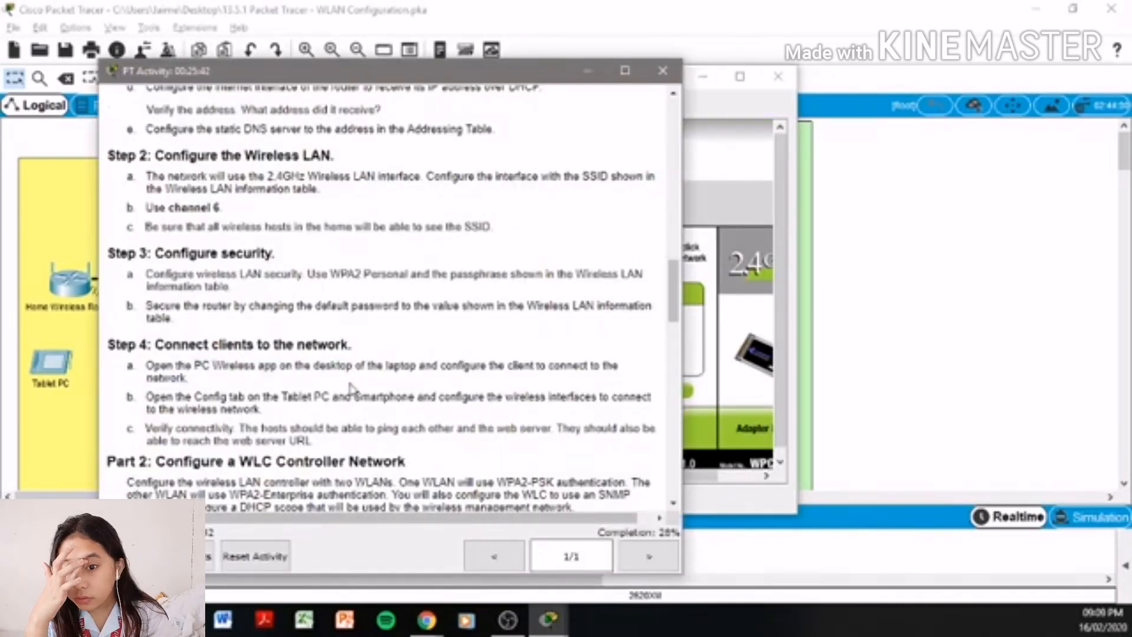
- Highlight the Step 4b instruction text, then bring the topology canvas back to the front
left_click_drag(174, 390, 527, 411)
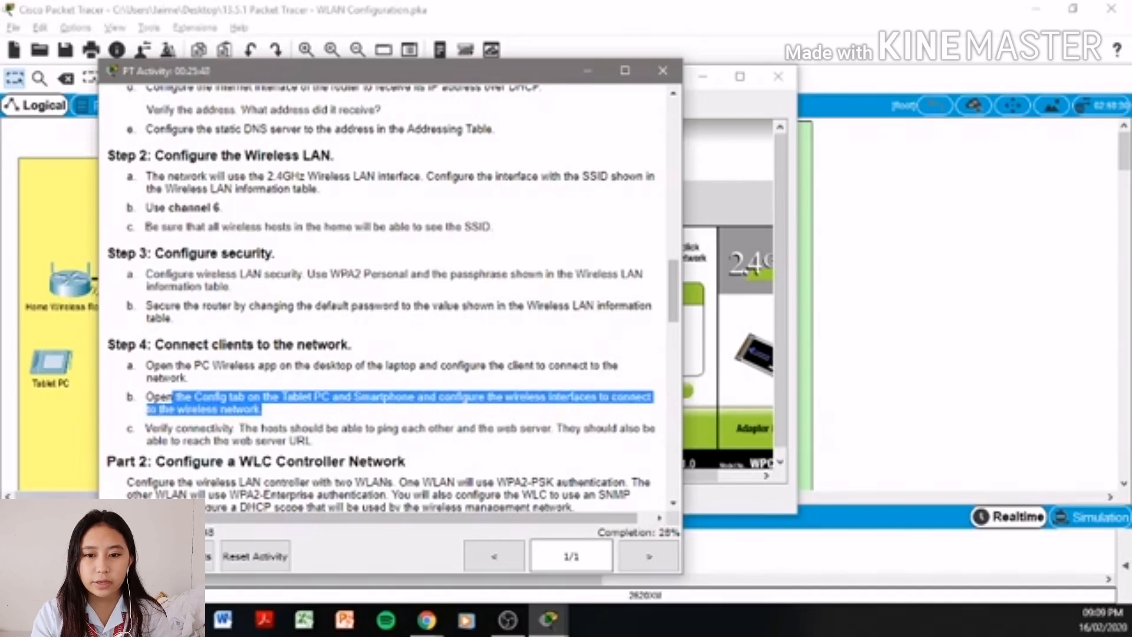
left_click(455, 9)
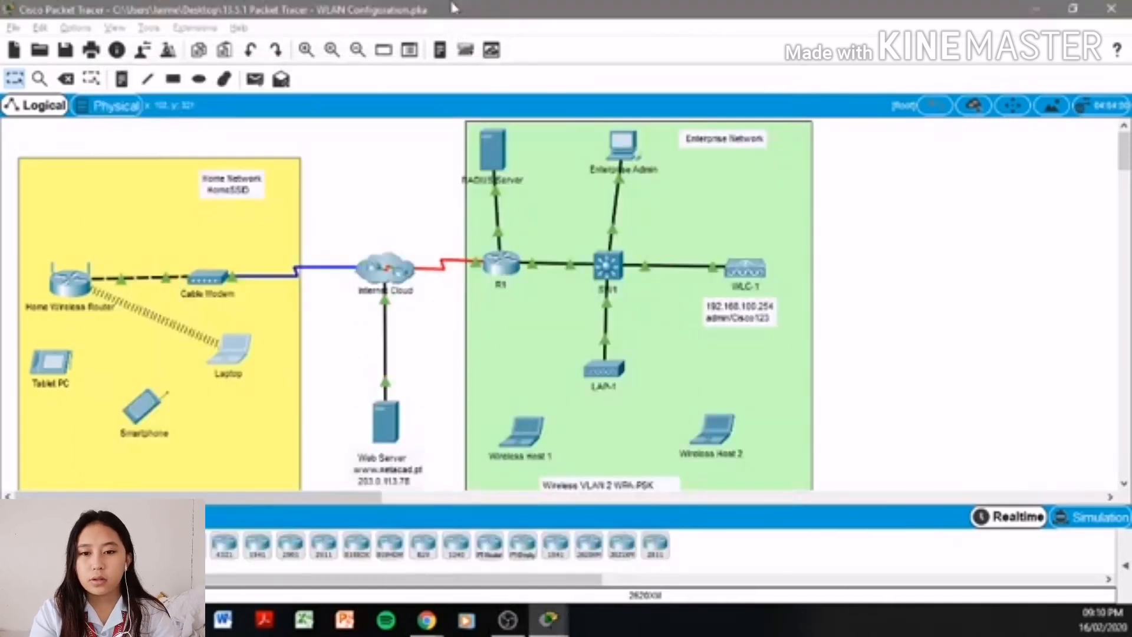
- Open the Tablet PC's Wireless0 settings and set the SSID to HomeSSID
left_click(52, 361)
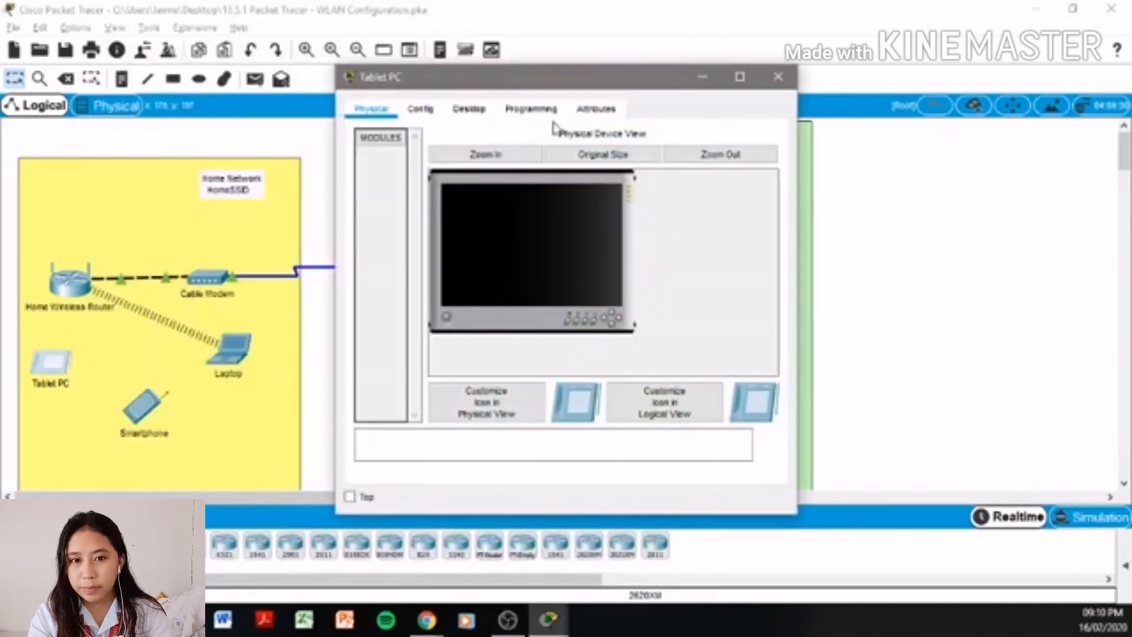
left_click(421, 109)
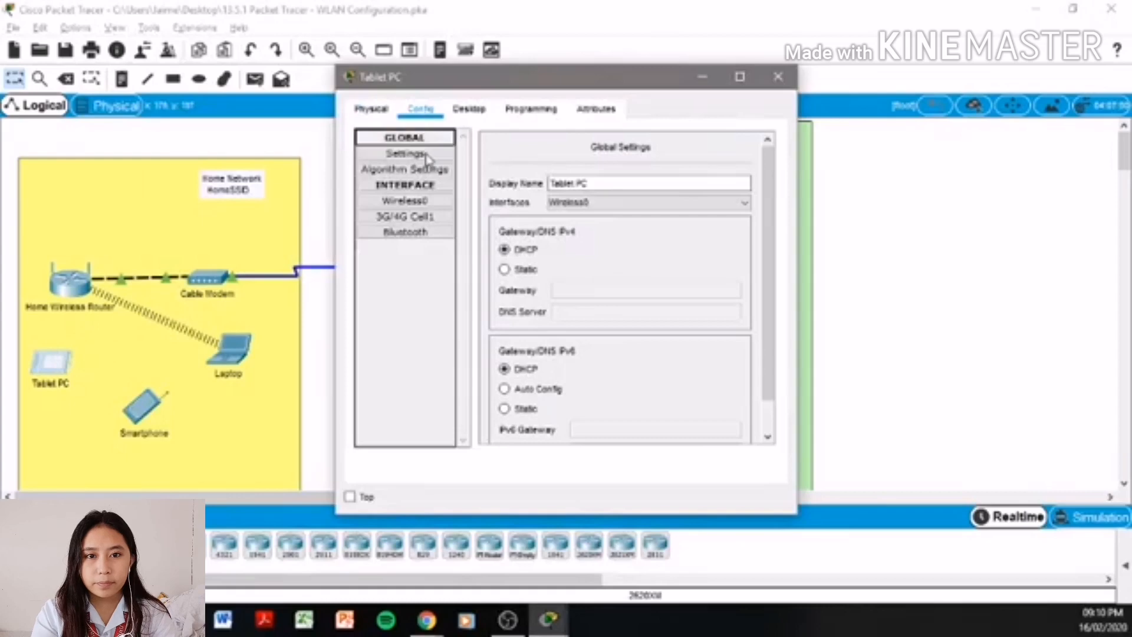
left_click(436, 187)
left_click(437, 188)
left_click(437, 202)
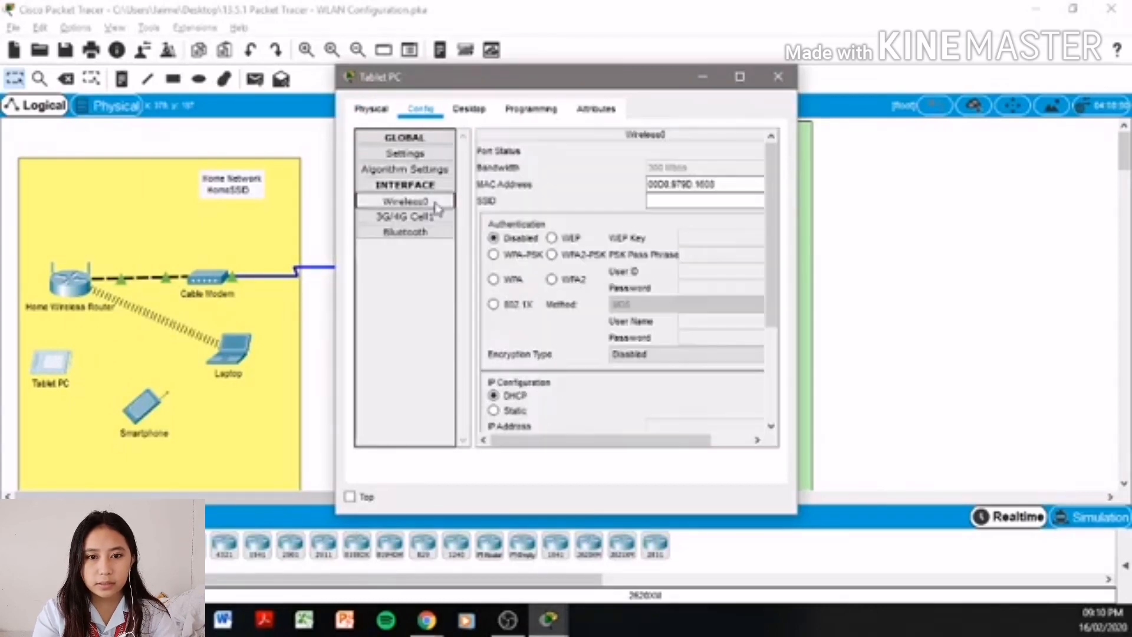
left_click(712, 201)
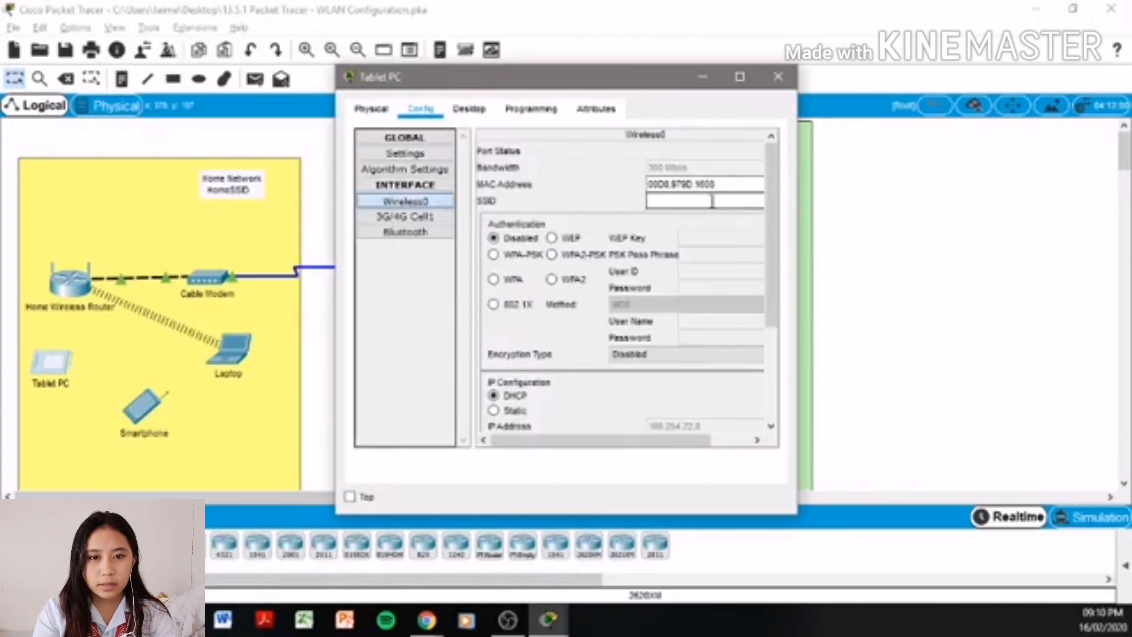
type("HomeSSID")
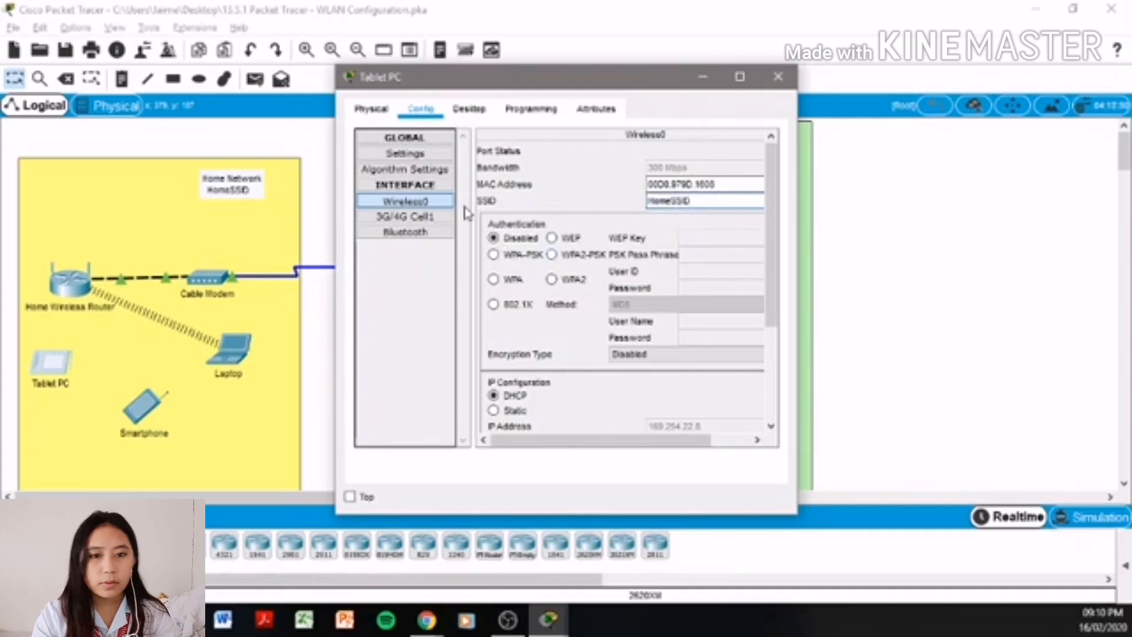
- Switch Wireless0 authentication to WPA2-PSK, enter the pass phrase, and close the Tablet PC window
left_click(552, 255)
left_click(739, 259)
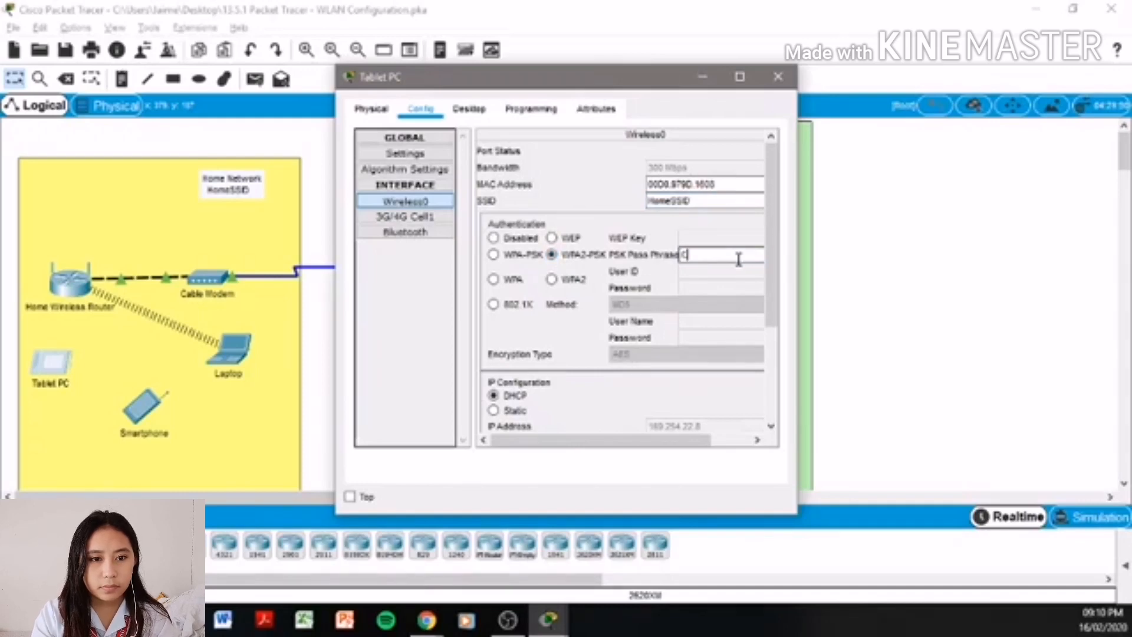
type("Cisco123")
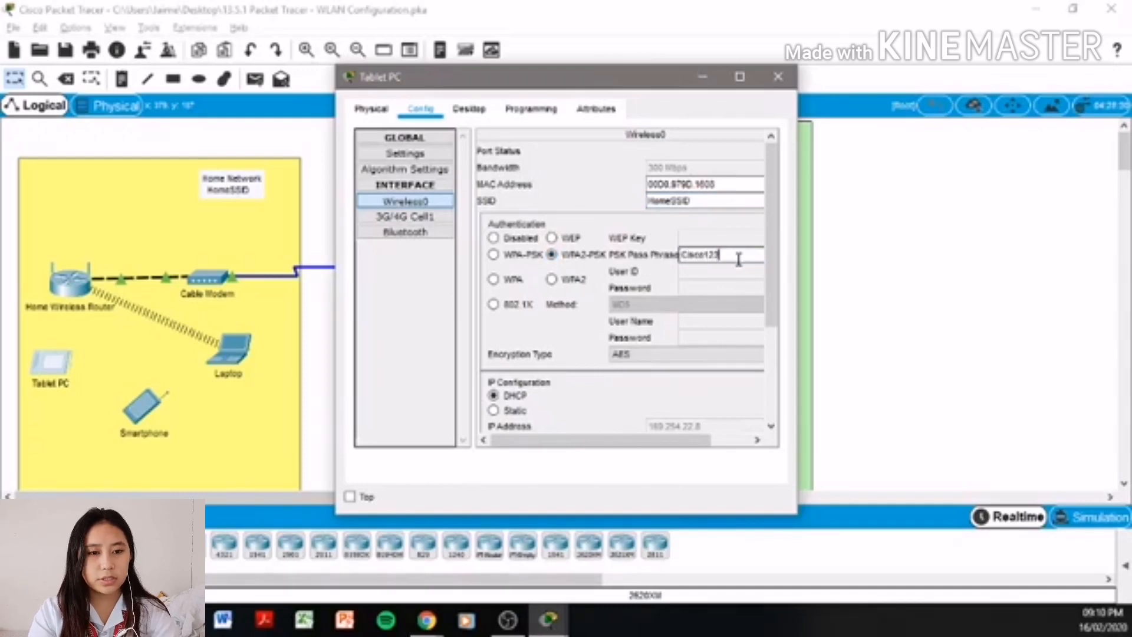
left_click(479, 112)
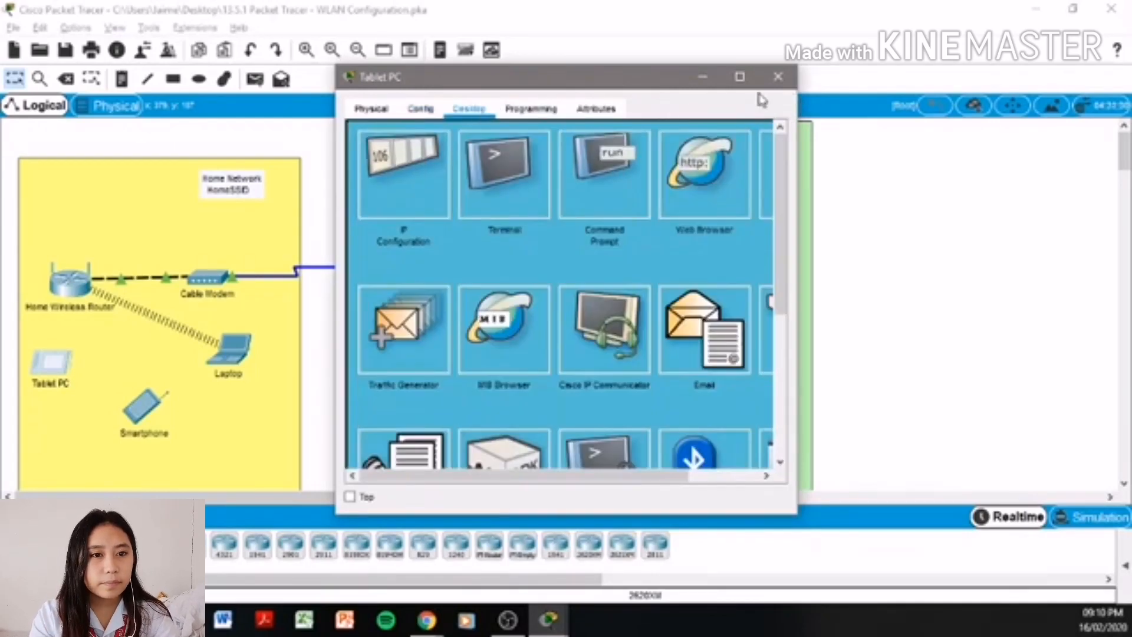
left_click(522, 116)
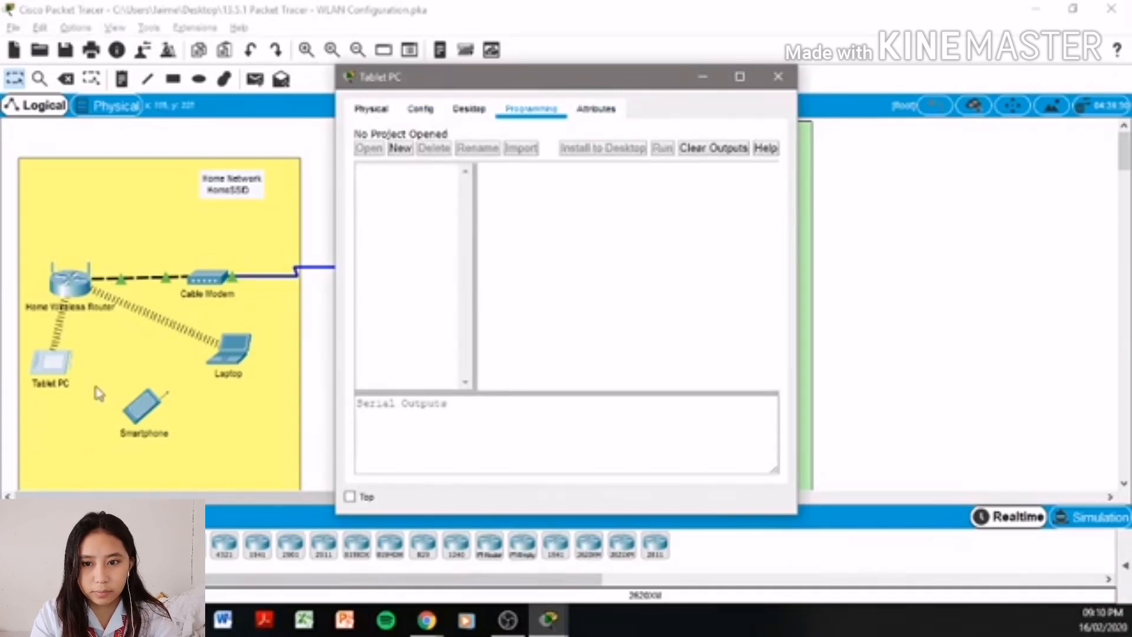
left_click(772, 87)
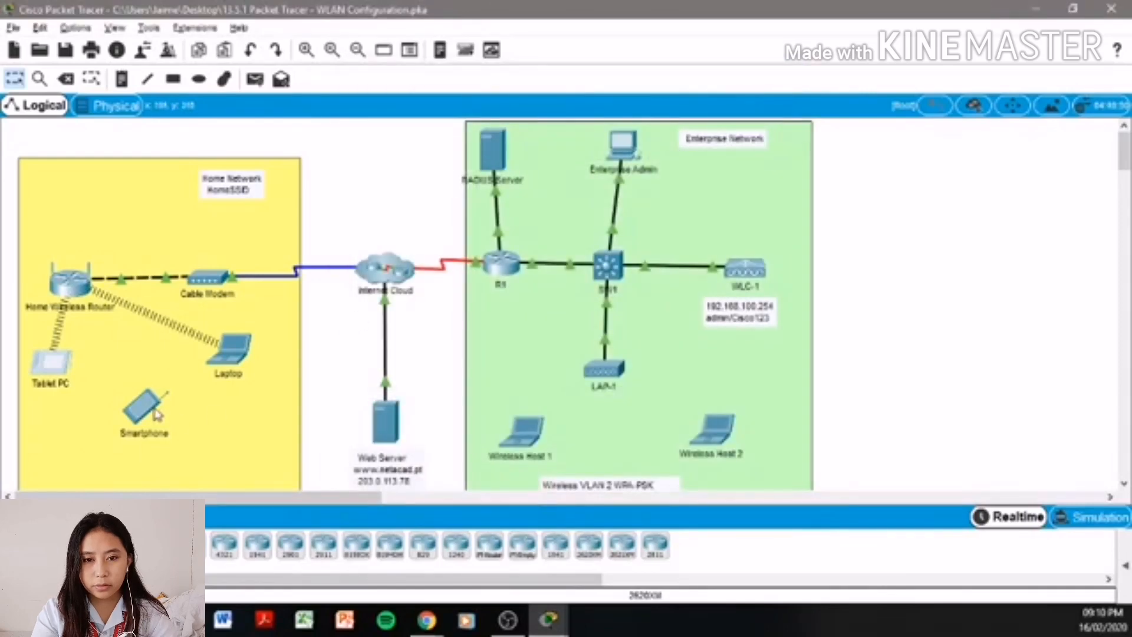
- Set the Smartphone's Wireless0 SSID to HomeSSID
left_click(155, 404)
left_click(421, 108)
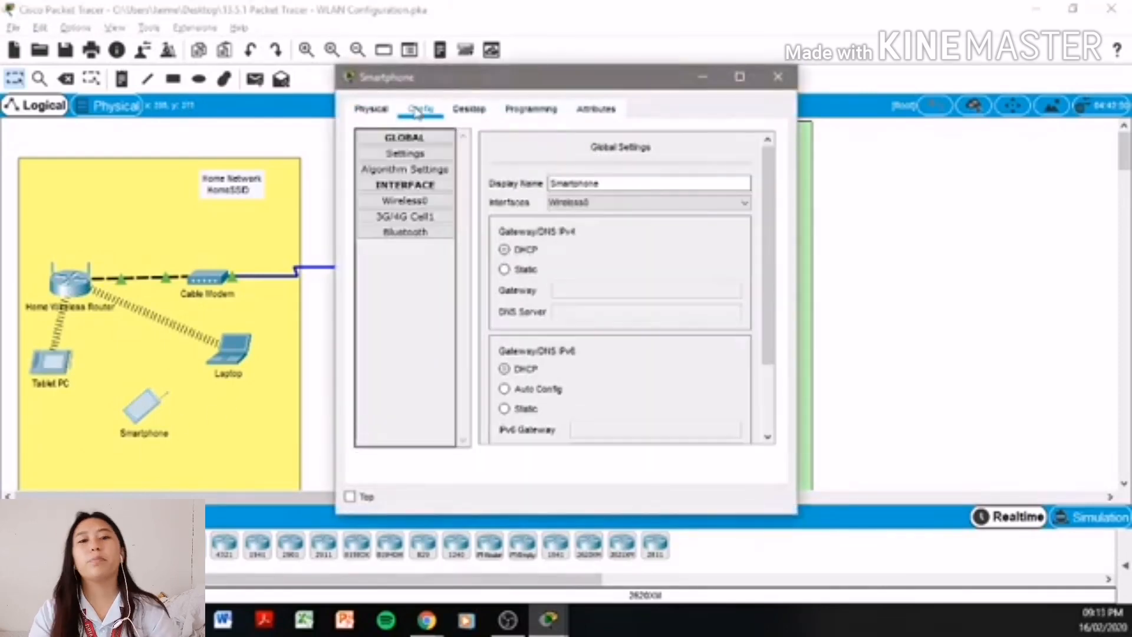
left_click(405, 200)
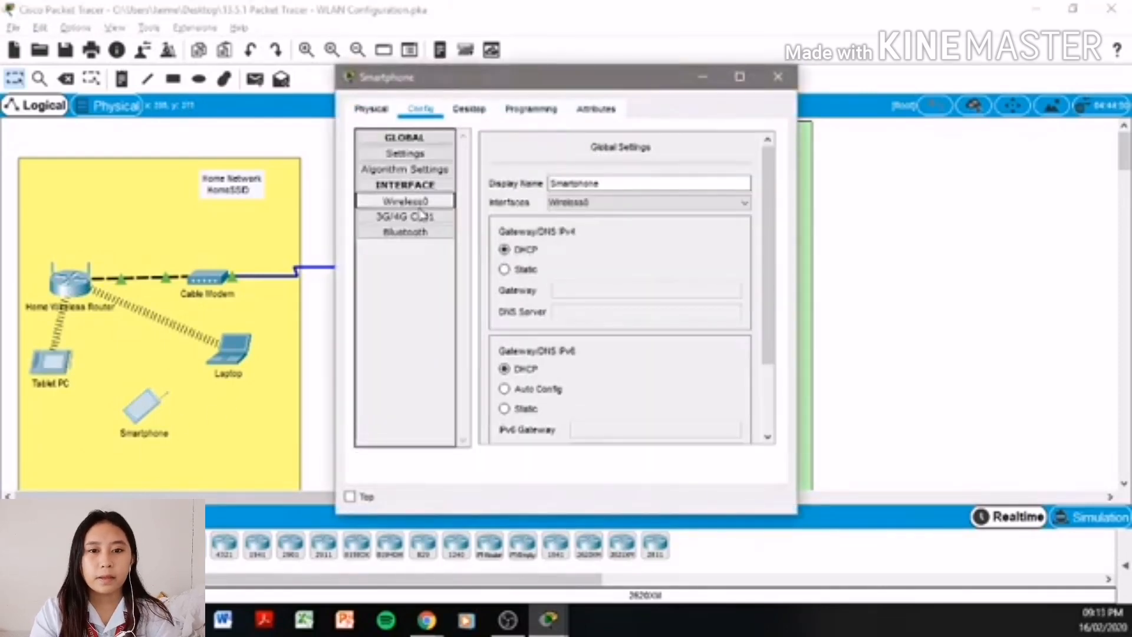
left_click(673, 200)
type("H")
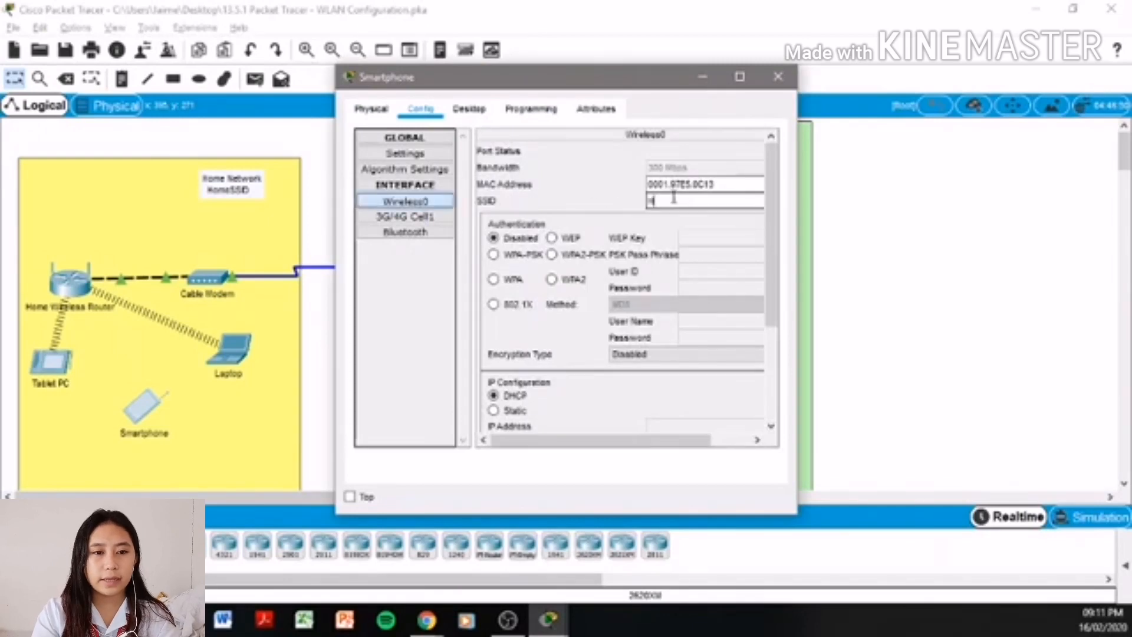
type("omeSSID")
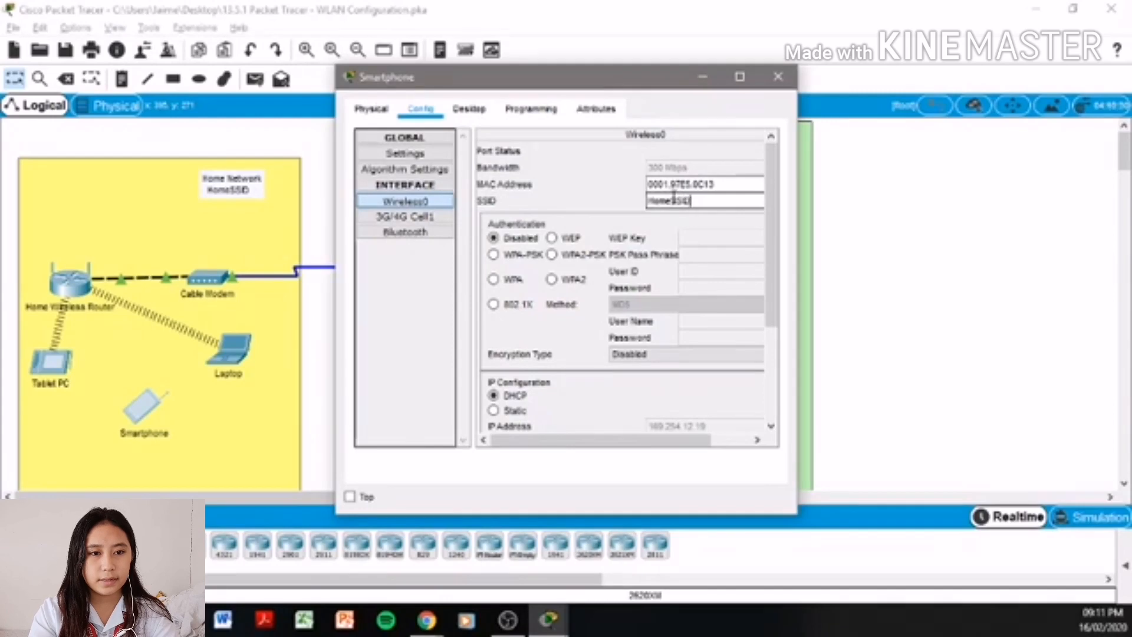
- Choose WPA2-PSK with the shared pass phrase, close the Smartphone window, and review Step 4c
left_click(552, 254)
left_click(699, 254)
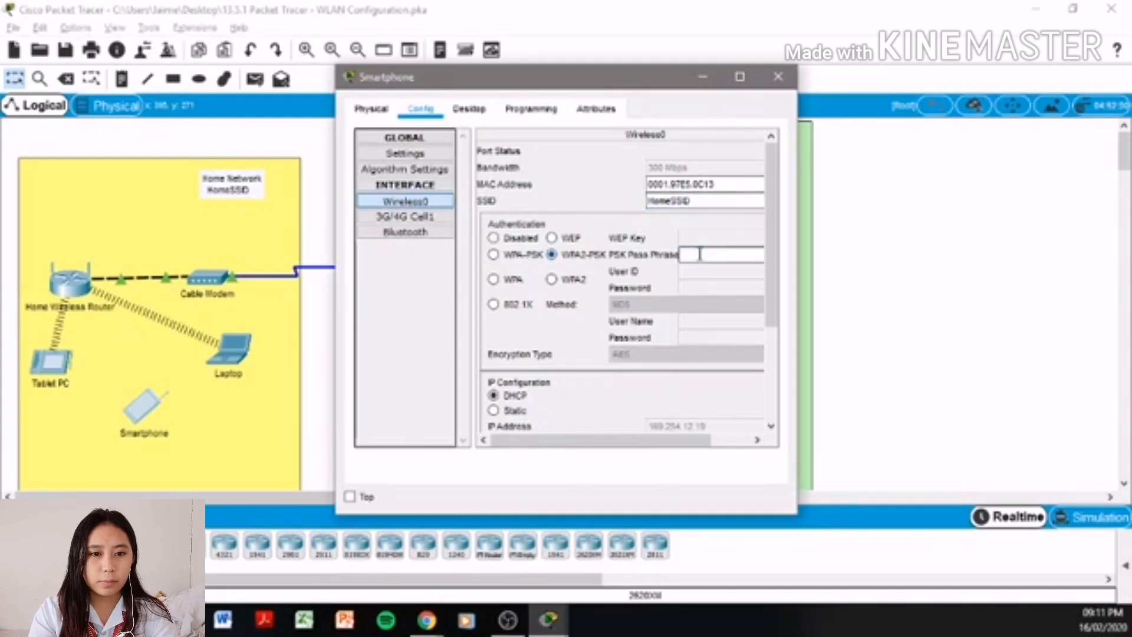
type("Cisco123")
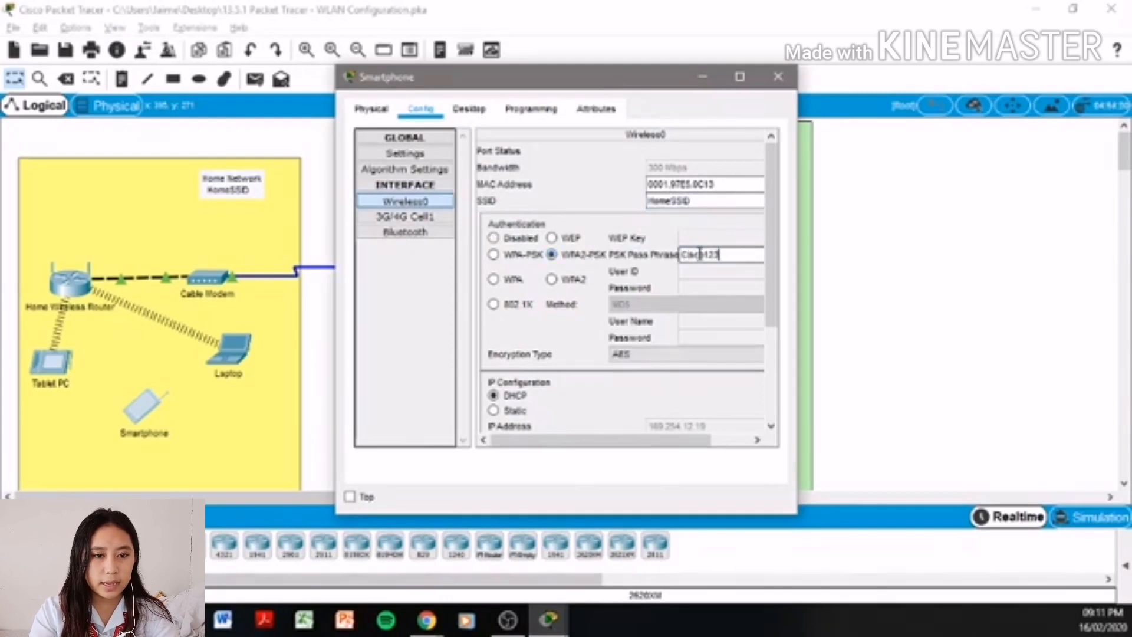
left_click(555, 108)
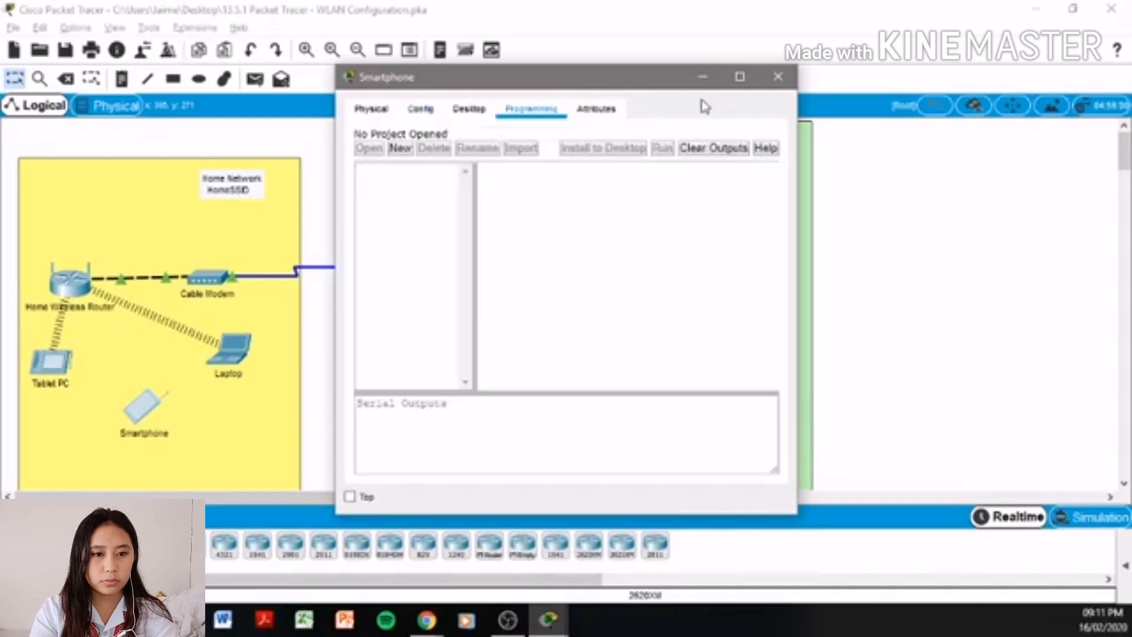
left_click(778, 77)
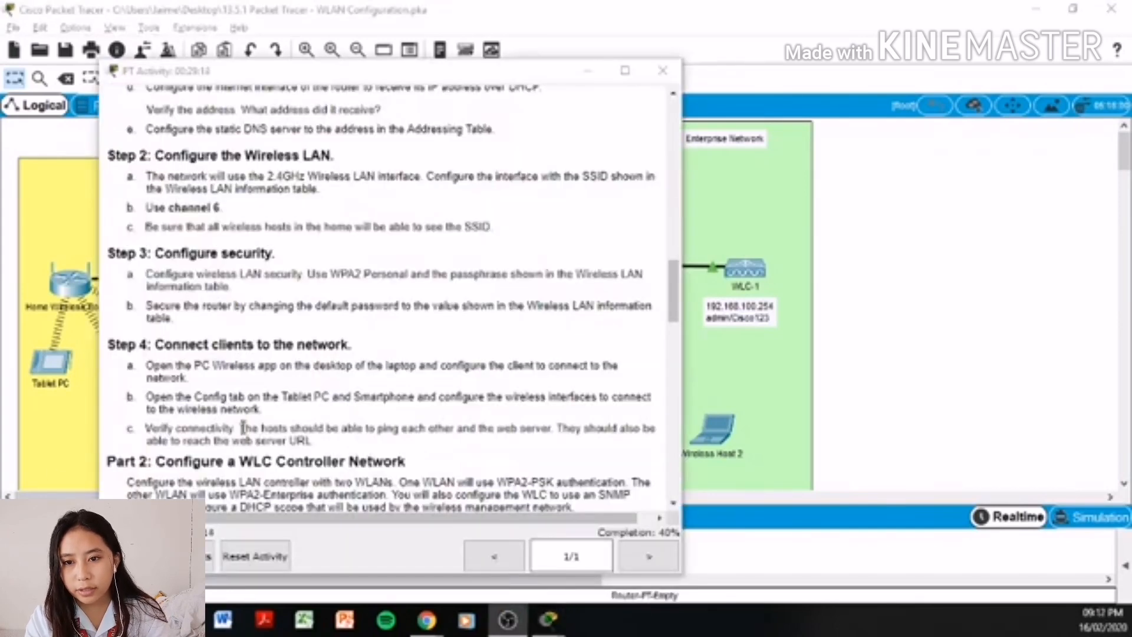
left_click_drag(239, 428, 579, 450)
left_click(915, 337)
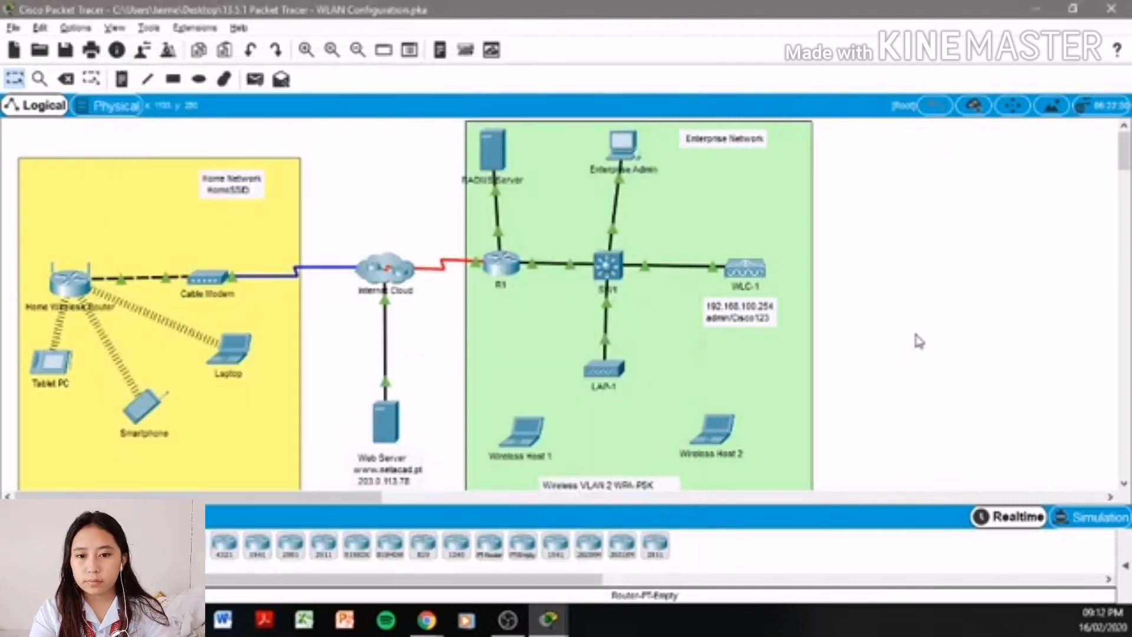
left_click(231, 354)
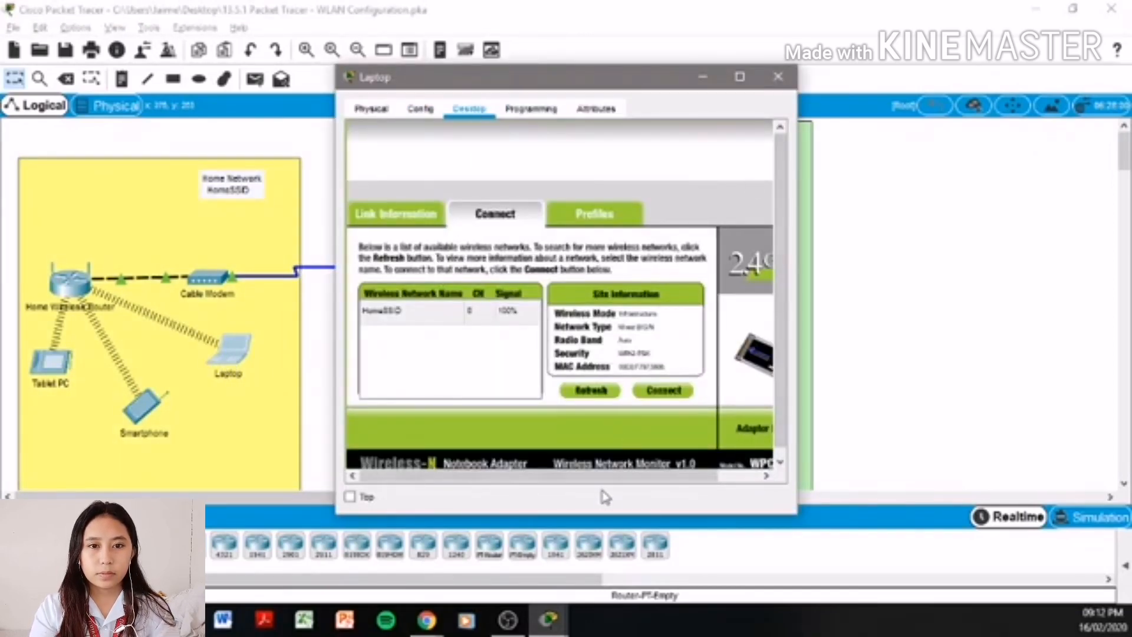
left_click_drag(607, 477, 672, 477)
left_click(754, 136)
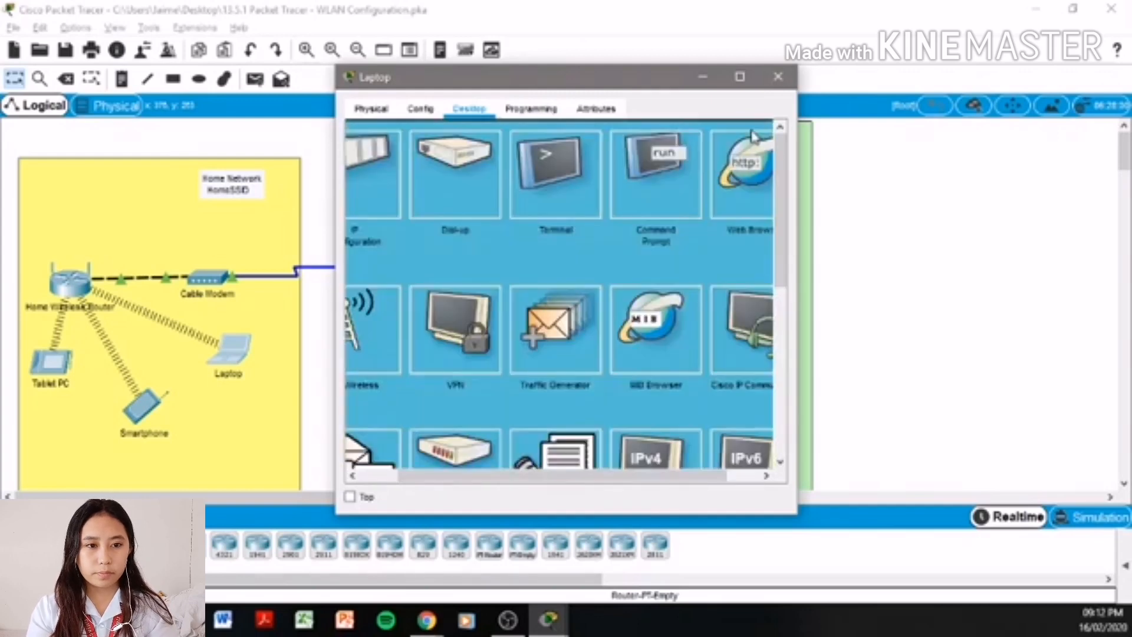
left_click(743, 177)
left_click(550, 155)
type("www")
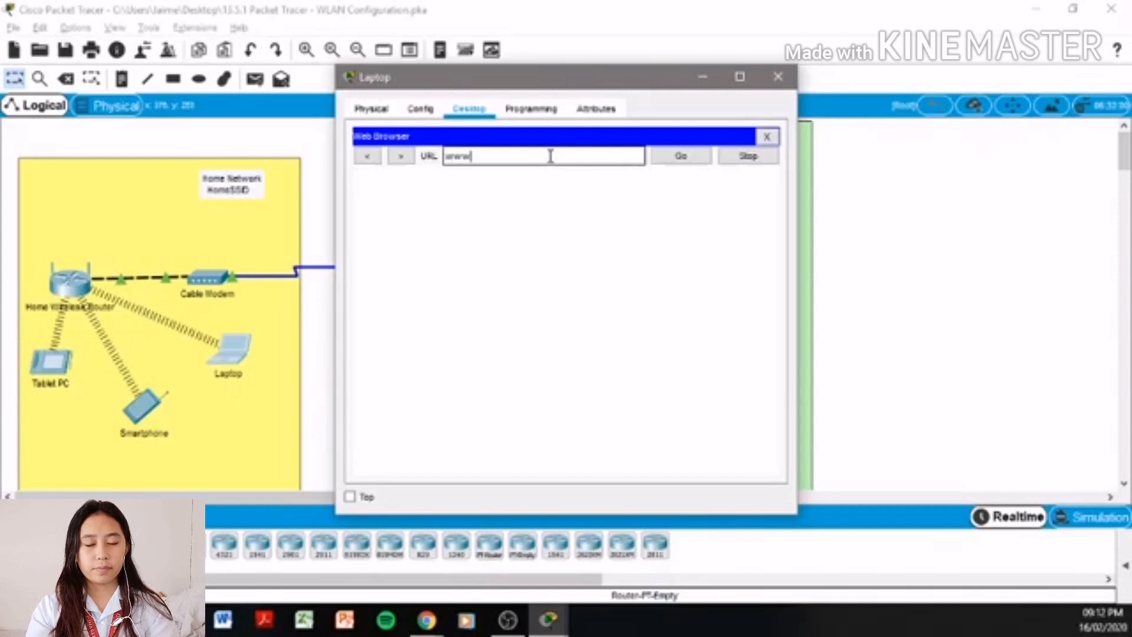
type(".net")
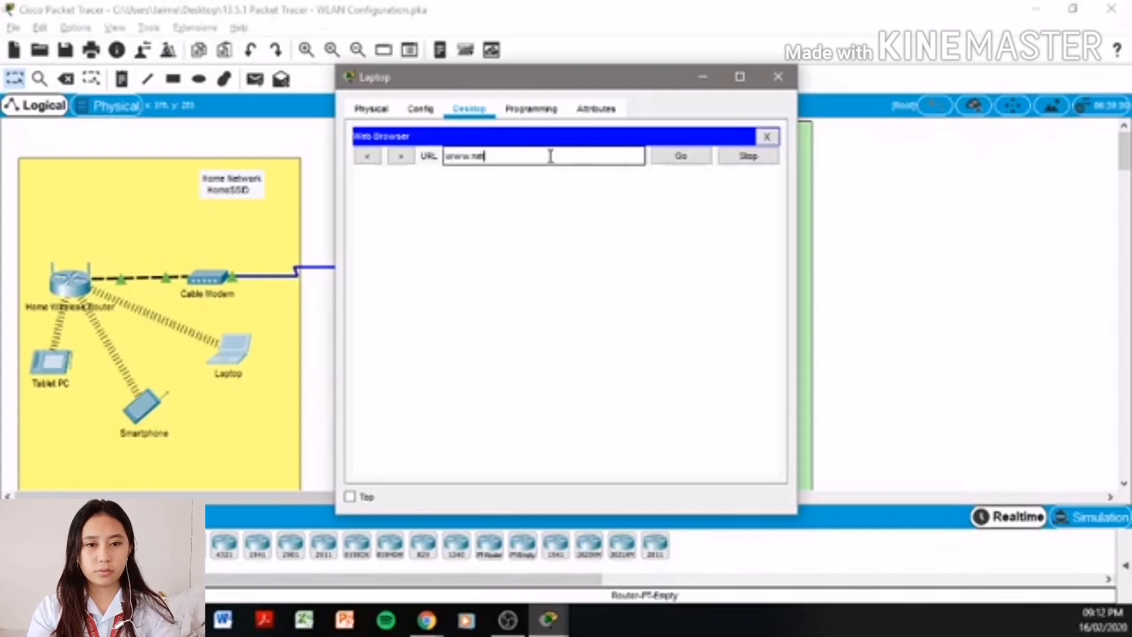
type("acad.p")
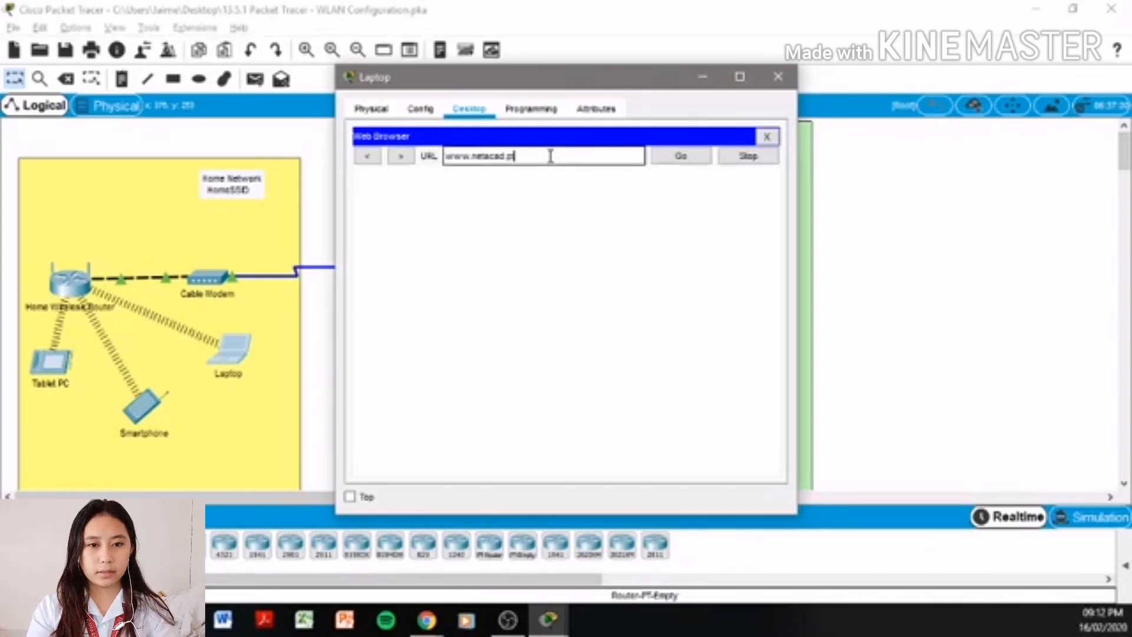
type("t")
key("Return")
left_click(658, 162)
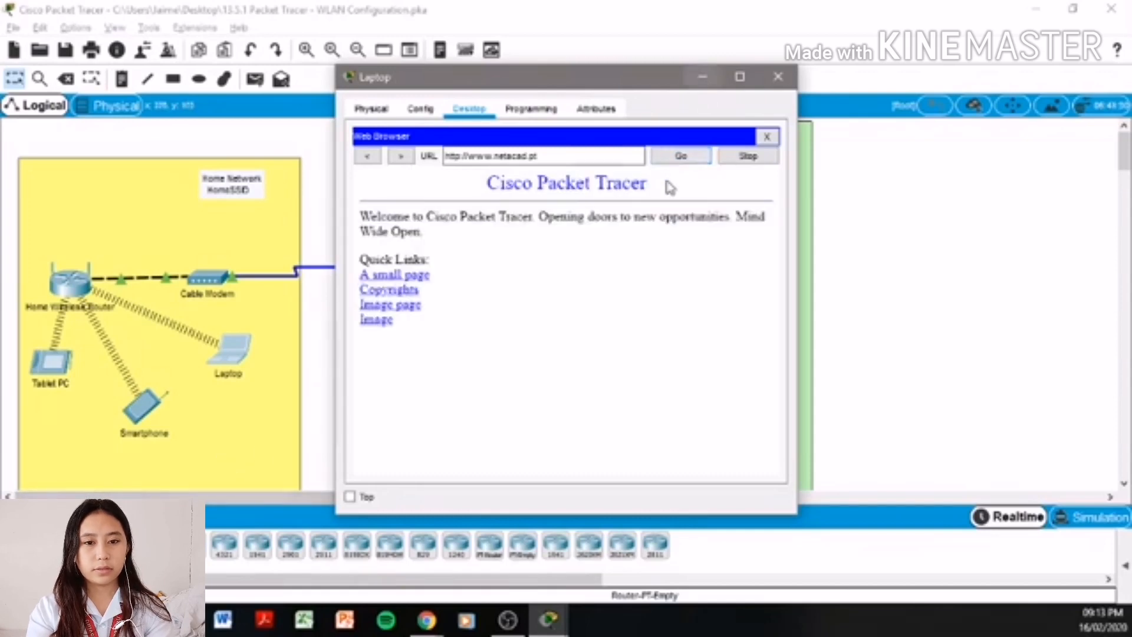
left_click(777, 82)
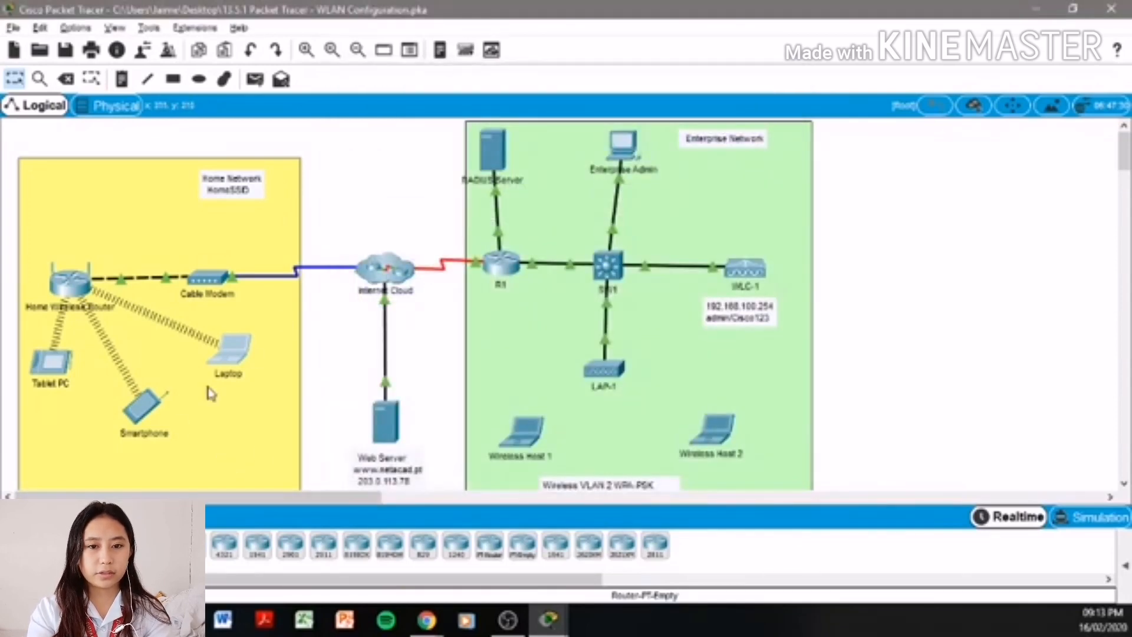
left_click(140, 416)
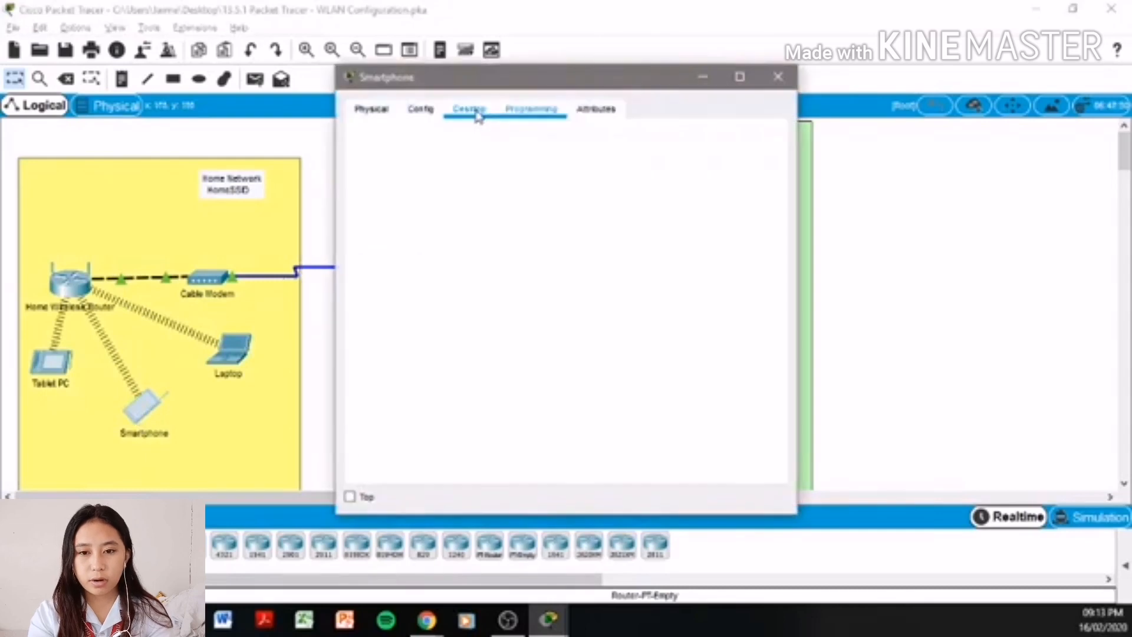
left_click(478, 114)
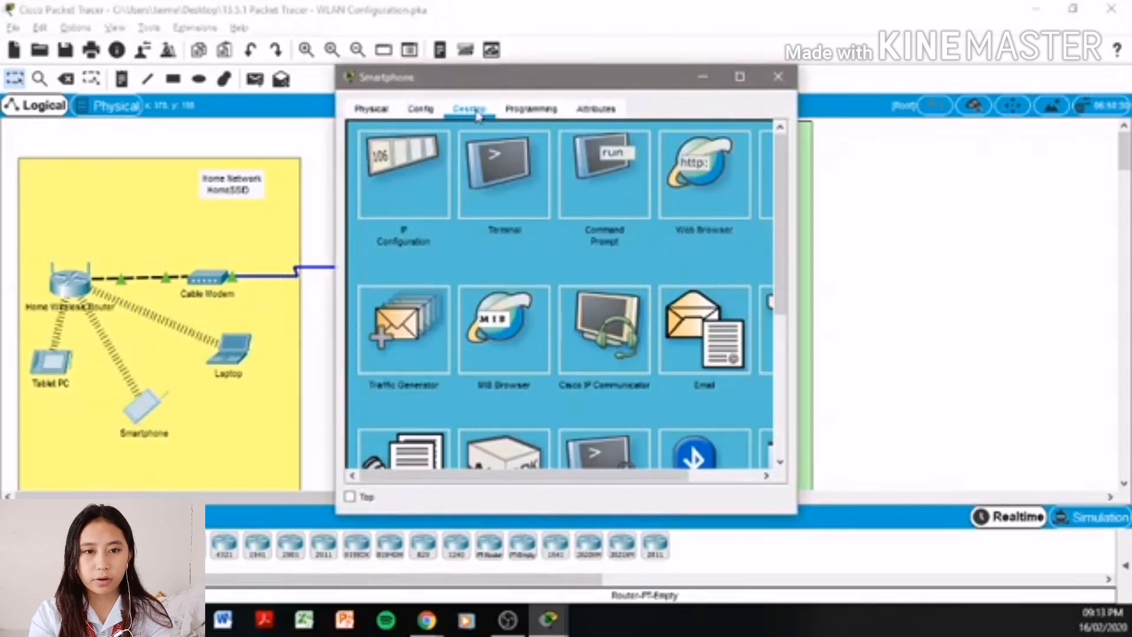
left_click(710, 168)
left_click(595, 159)
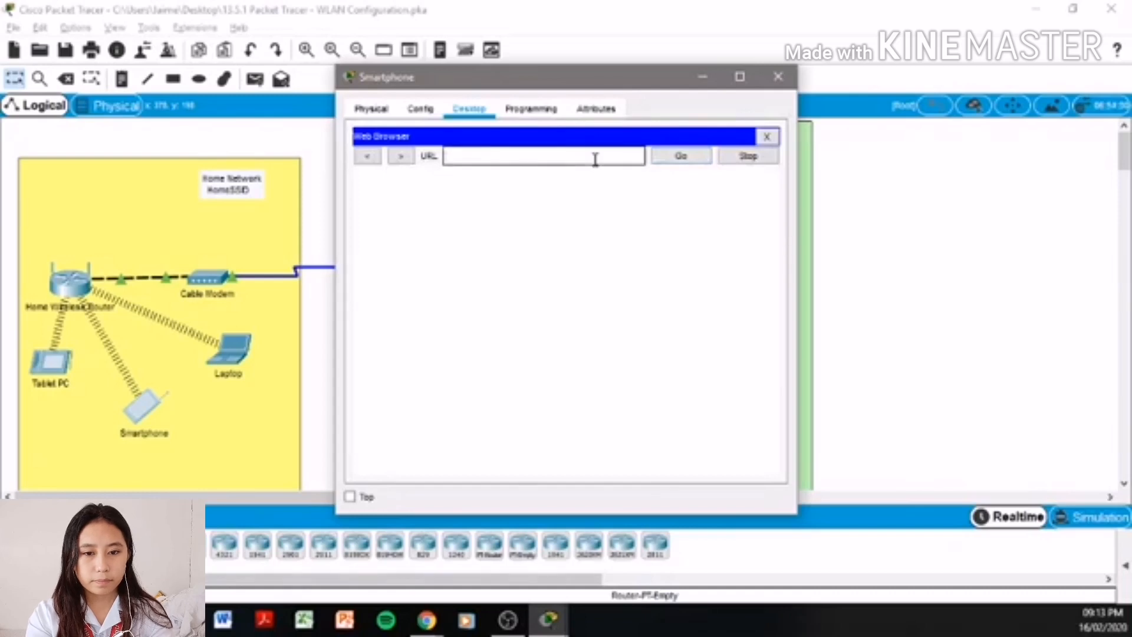
type("www")
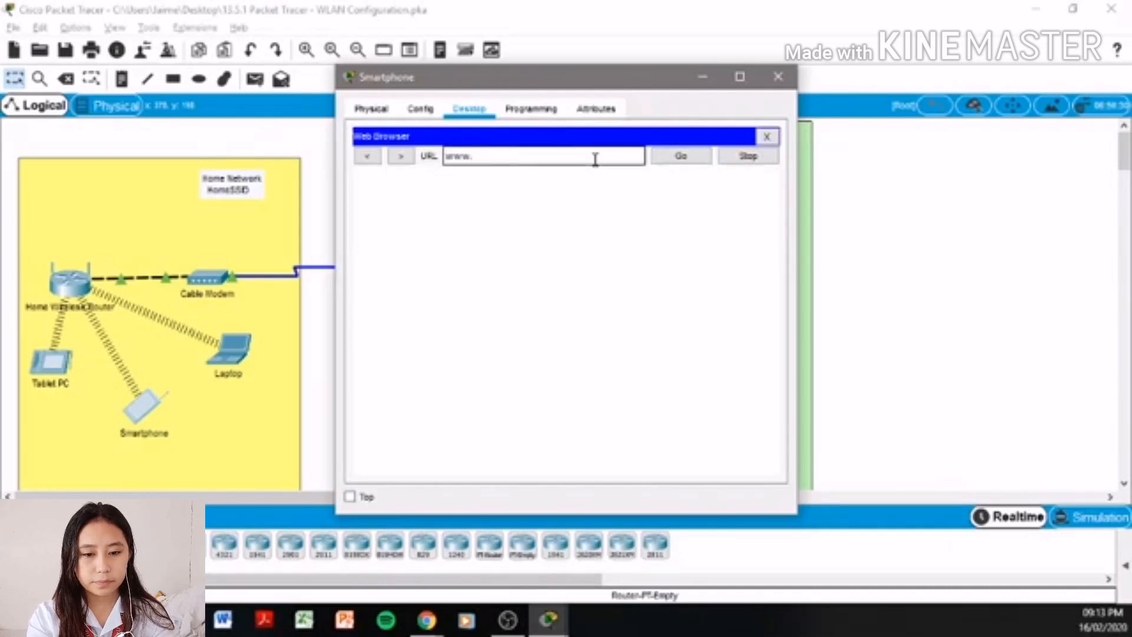
type(".netacad")
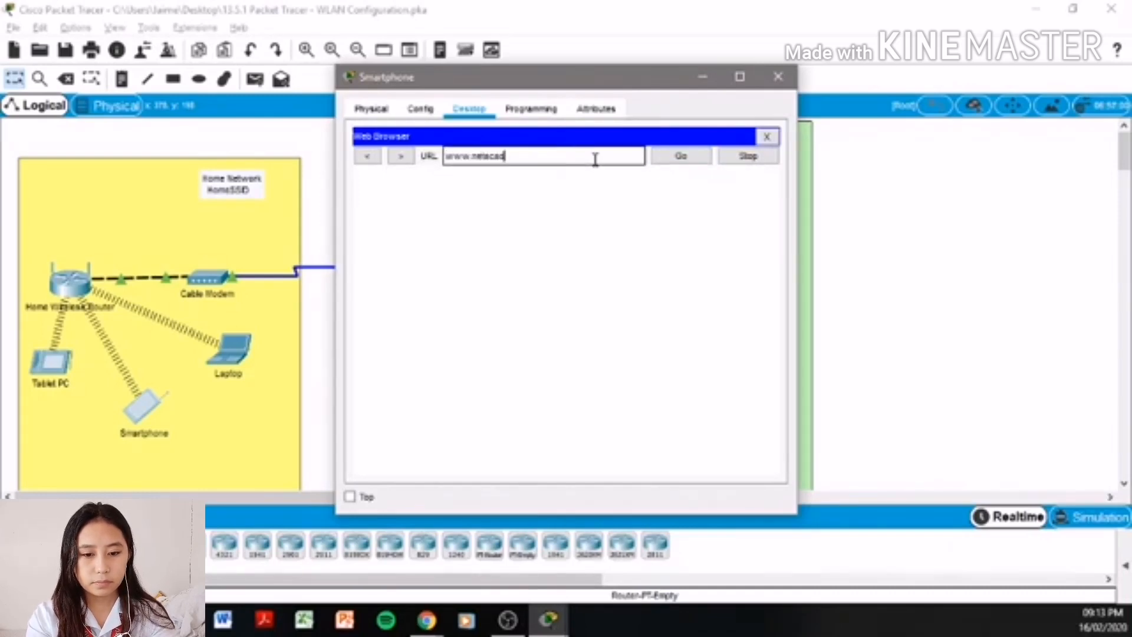
type(".pt")
key("Return")
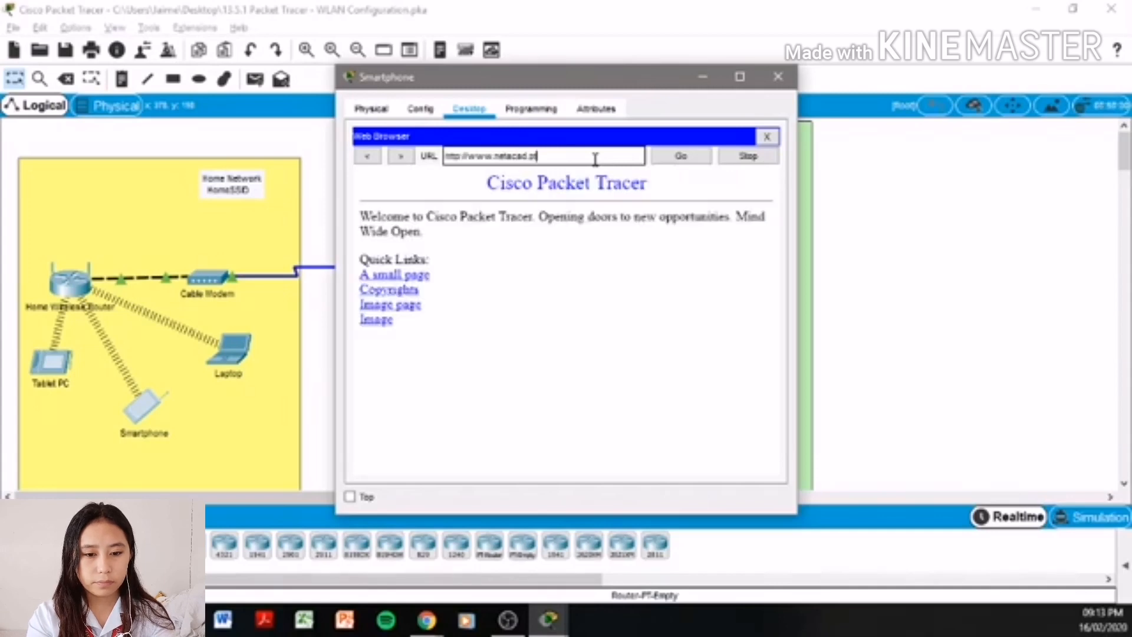
left_click(779, 76)
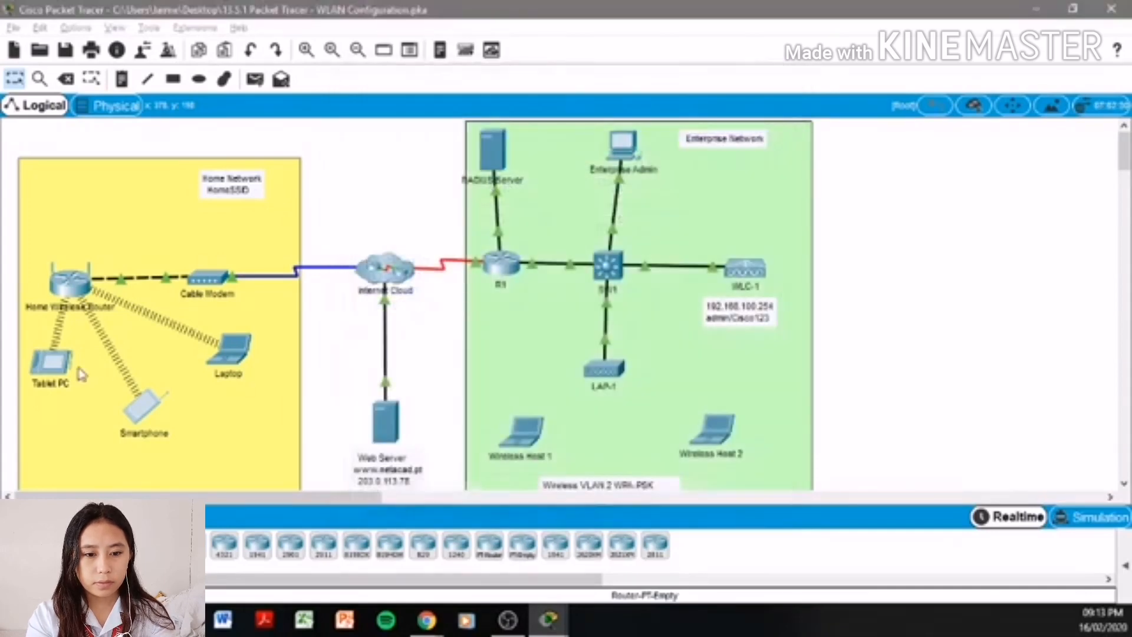
left_click(54, 365)
left_click(478, 111)
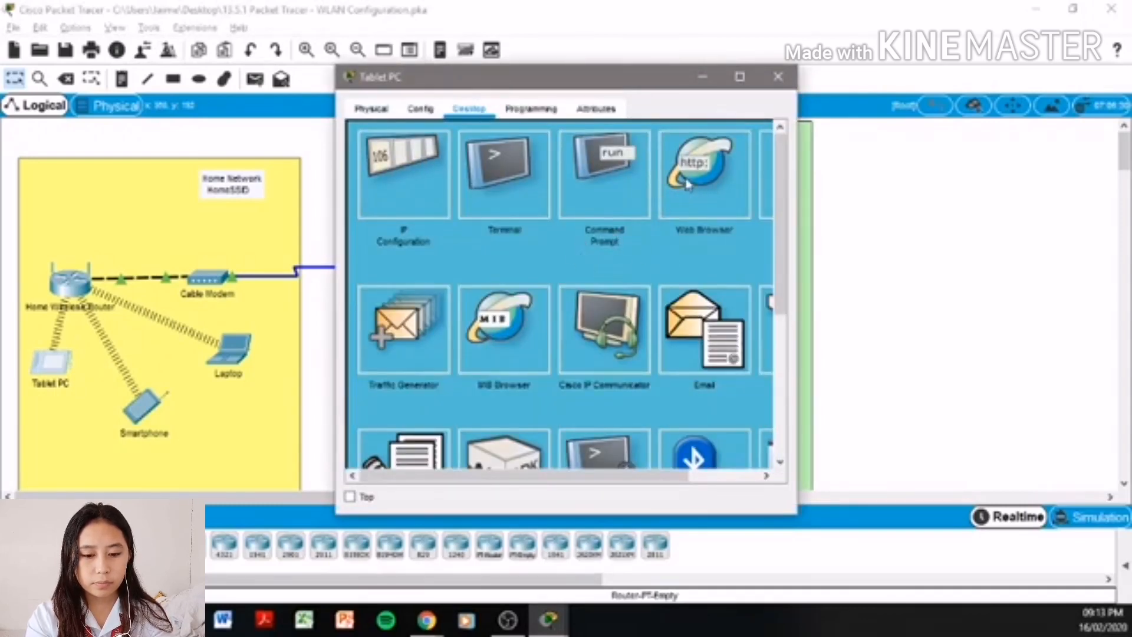
left_click(687, 184)
left_click(561, 157)
type("ww")
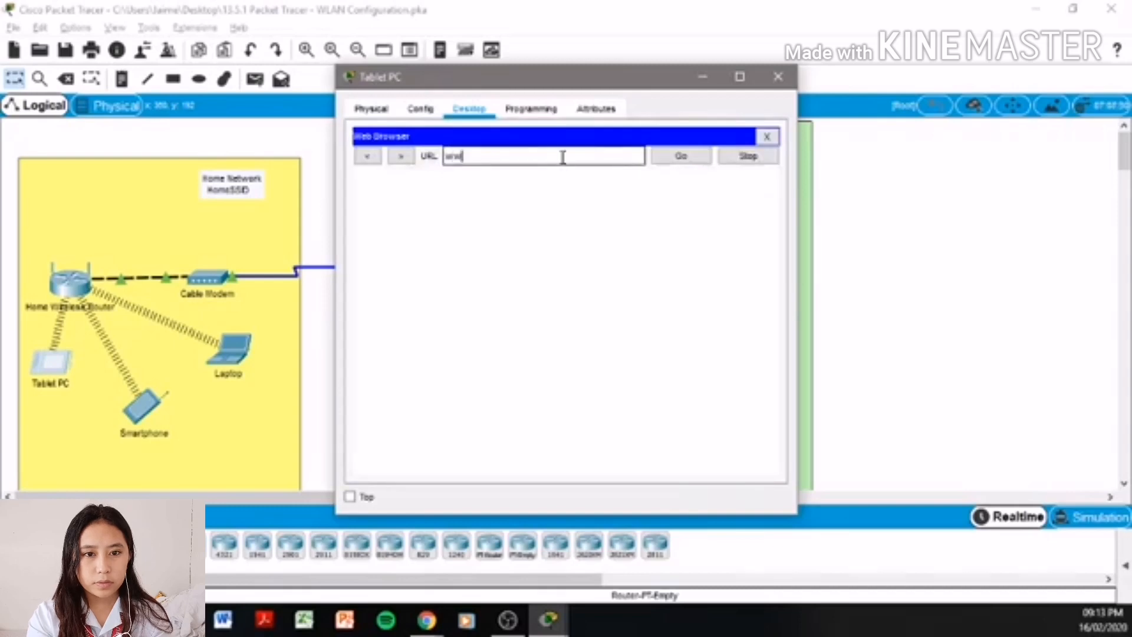
type("w.")
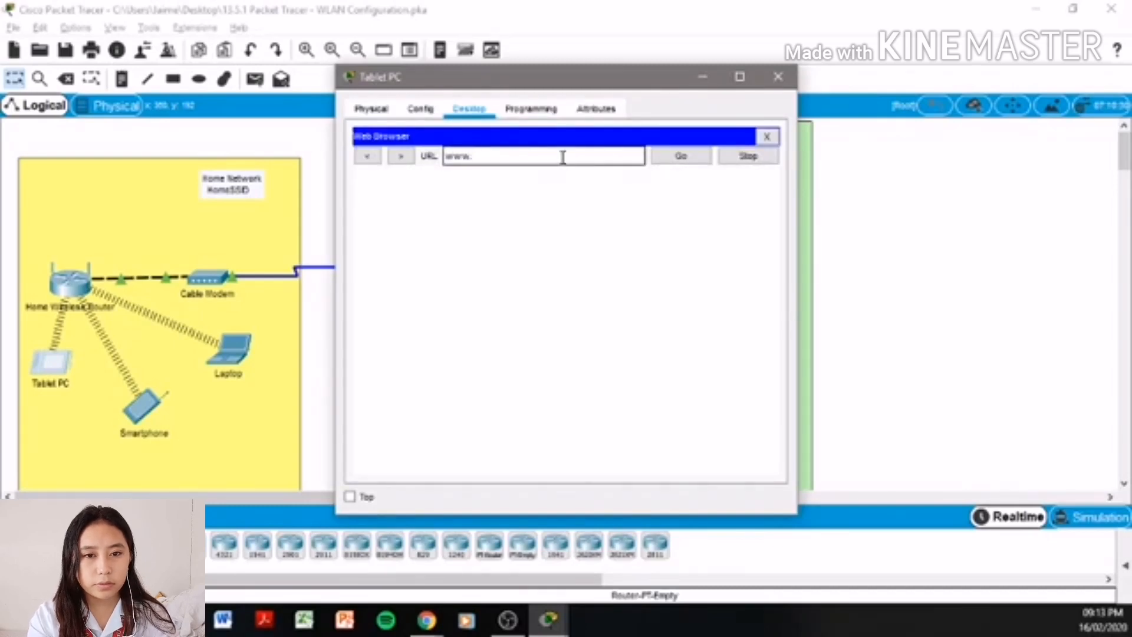
type("cet")
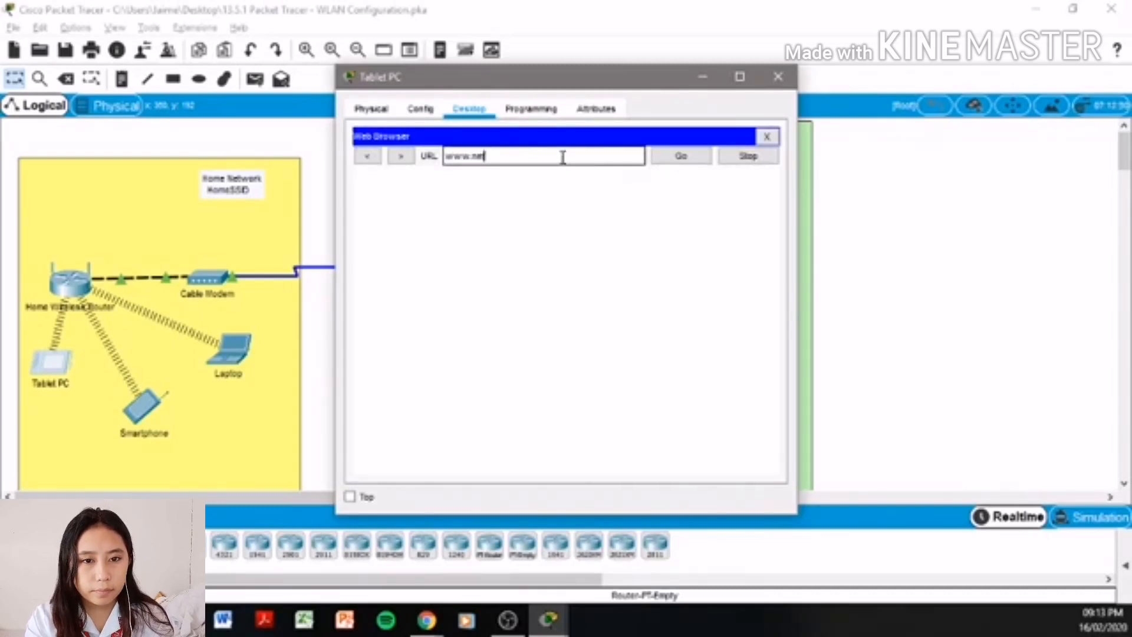
type("acad.com")
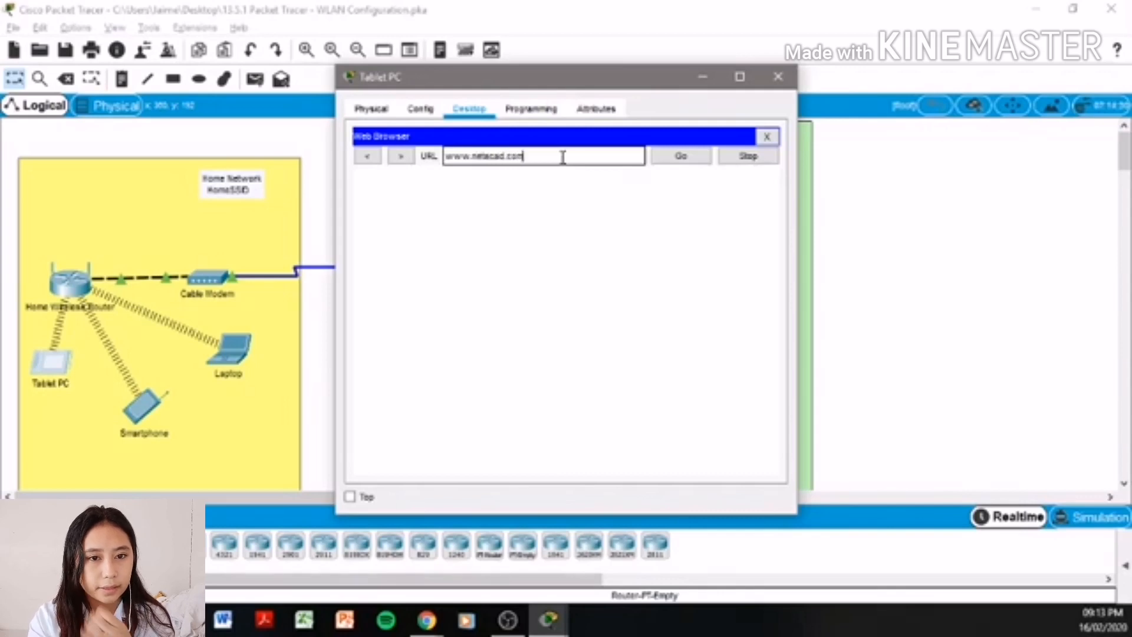
key("Return")
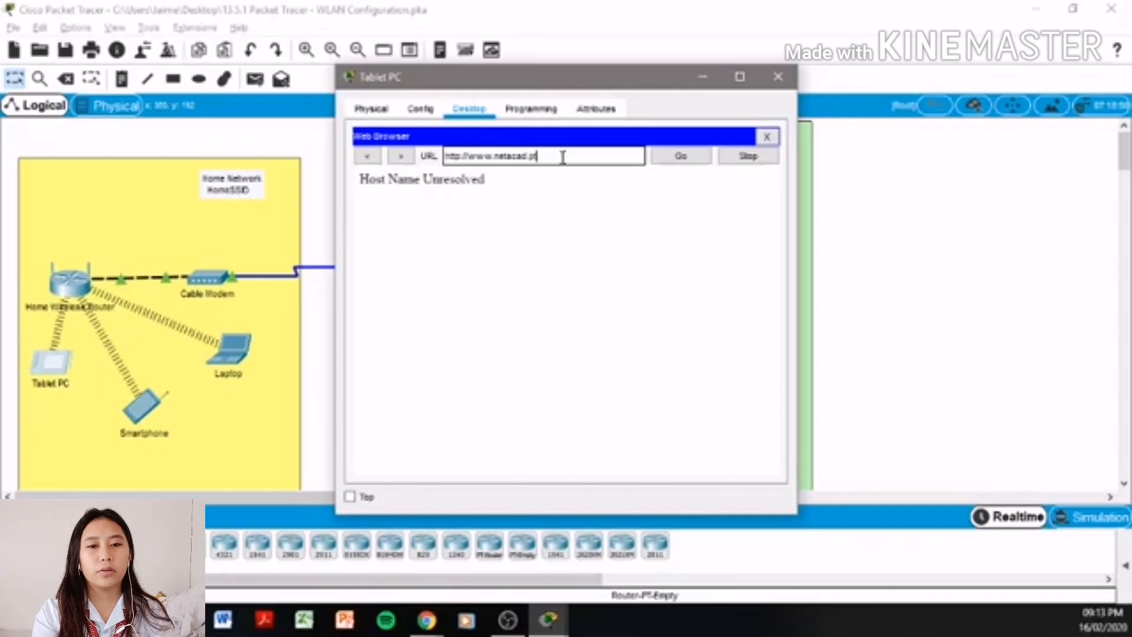
key("Return")
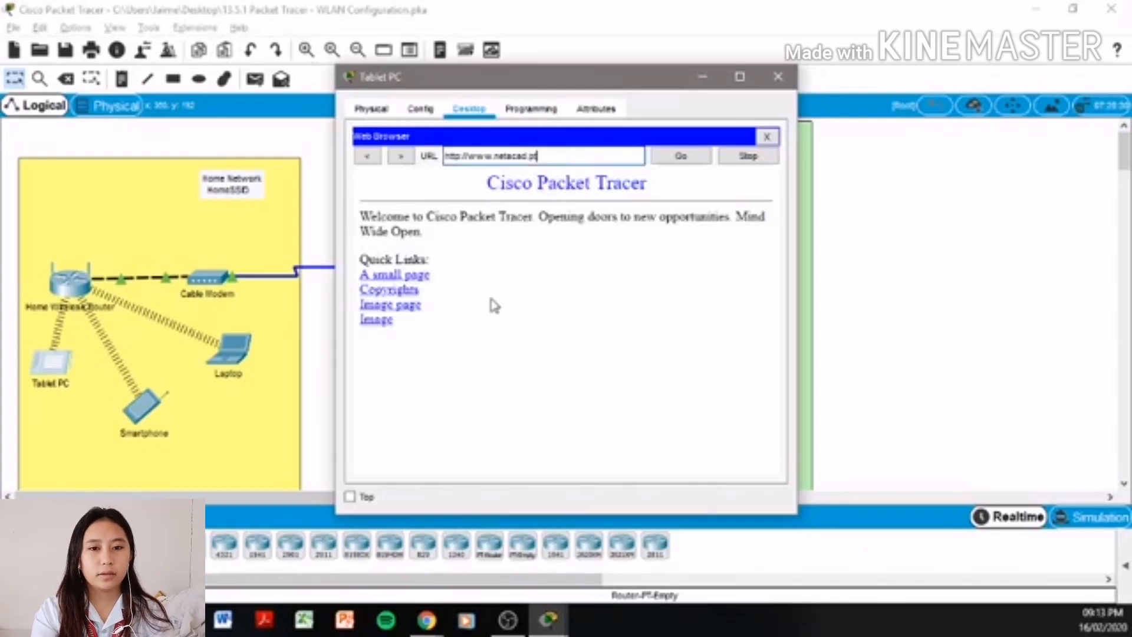
left_click(778, 77)
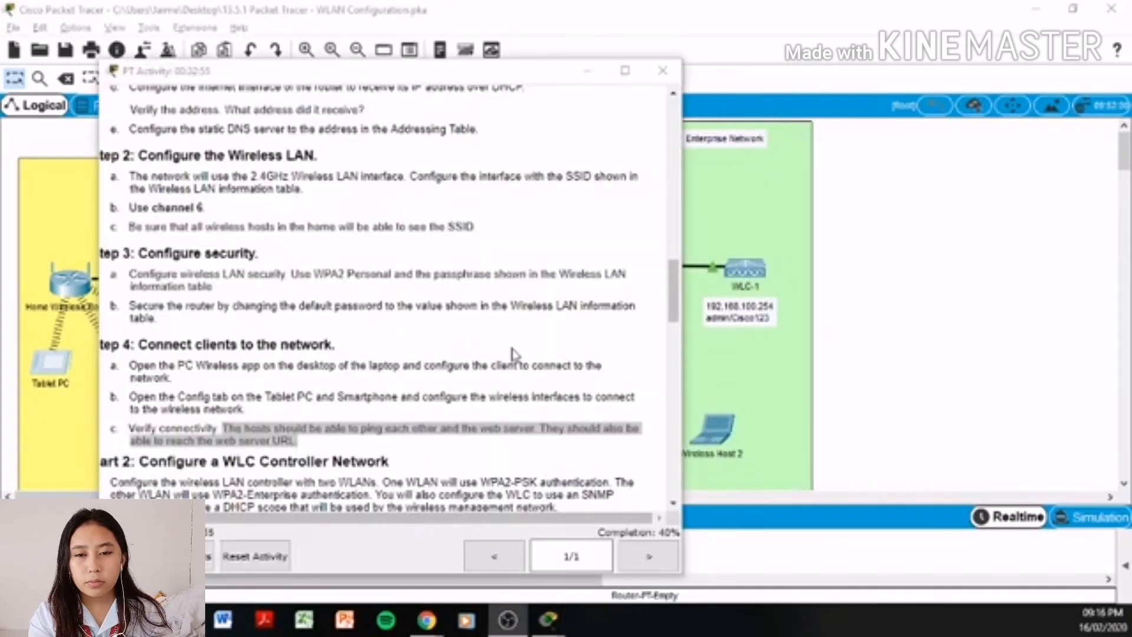
- Widen the instructions window, highlight the Part 2 overview text, then return to the topology workspace
left_click(669, 190)
left_click_drag(681, 233, 1040, 232)
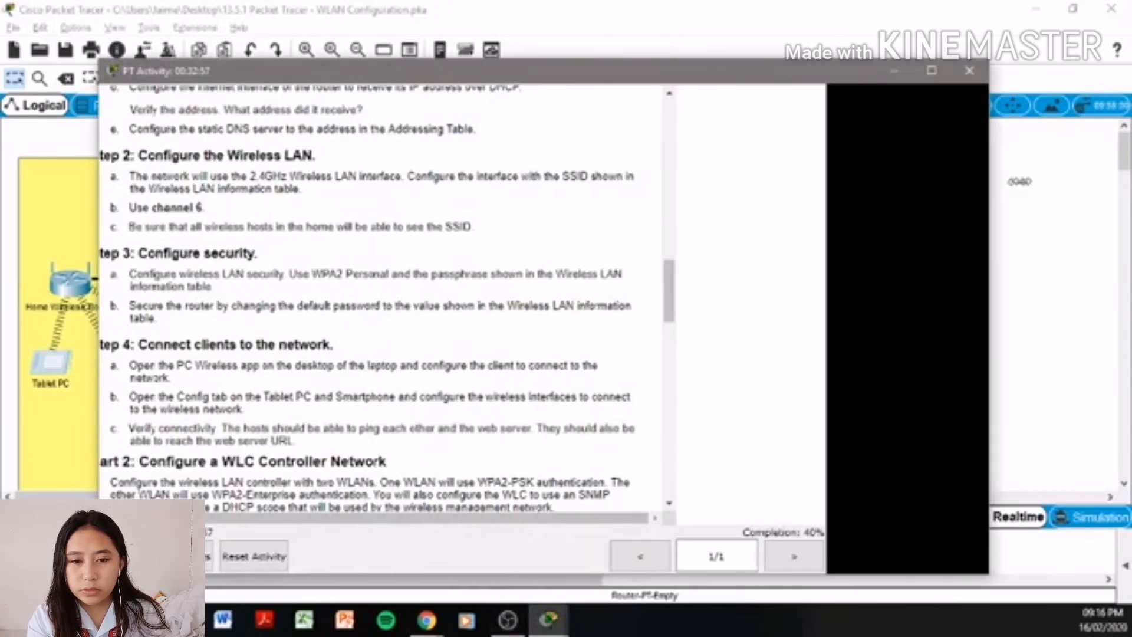
scroll(571, 297, "down", 3)
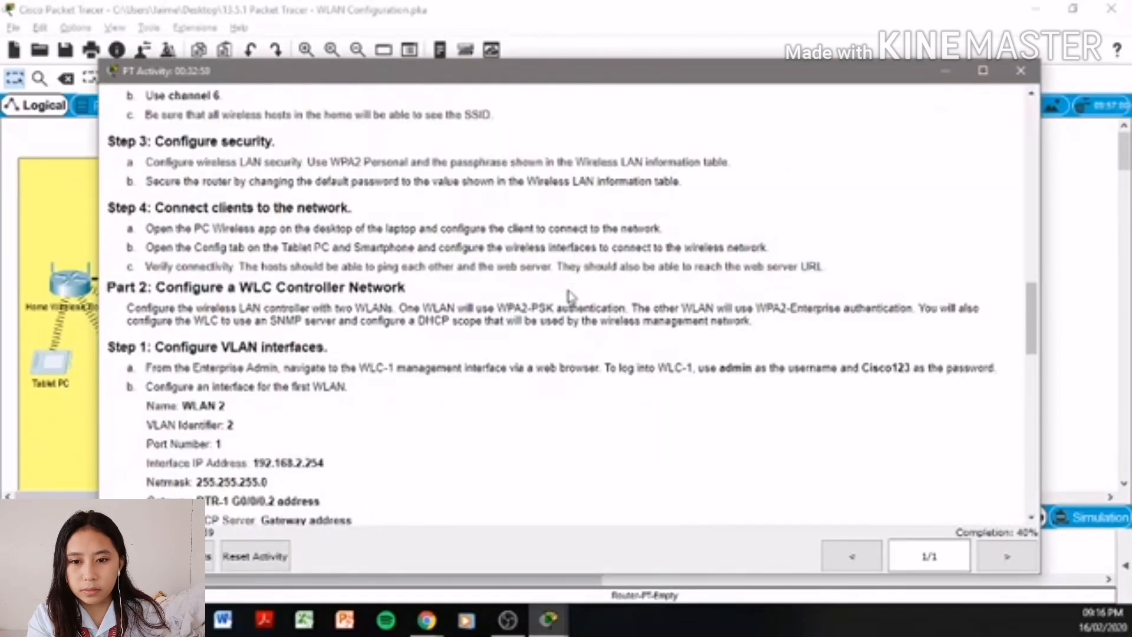
scroll(248, 342, "down", 2)
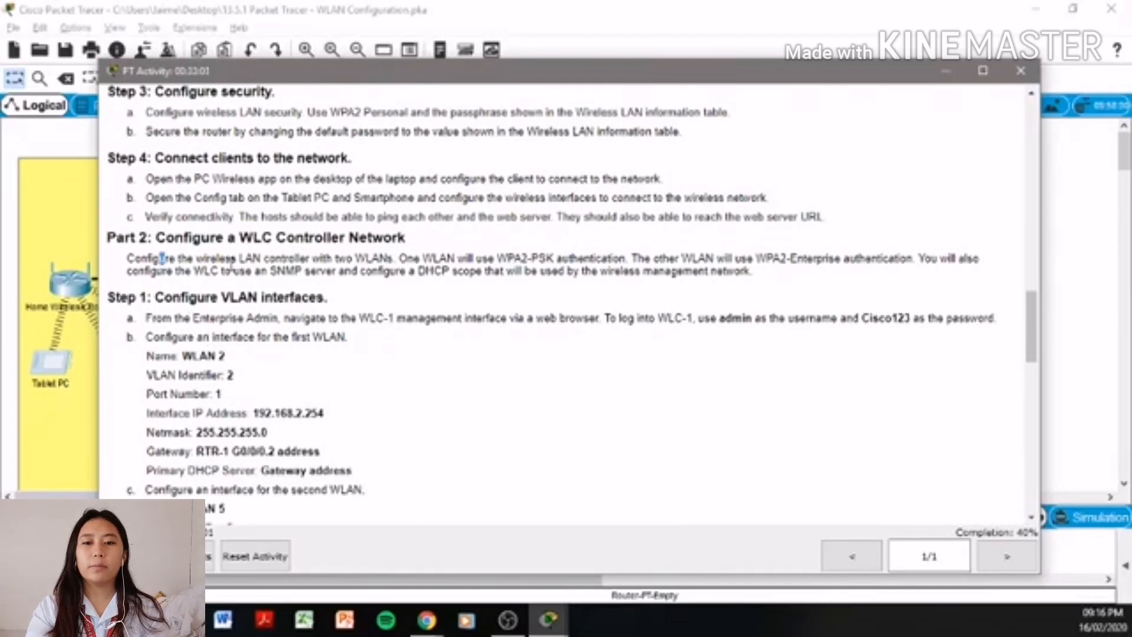
left_click_drag(160, 257, 915, 277)
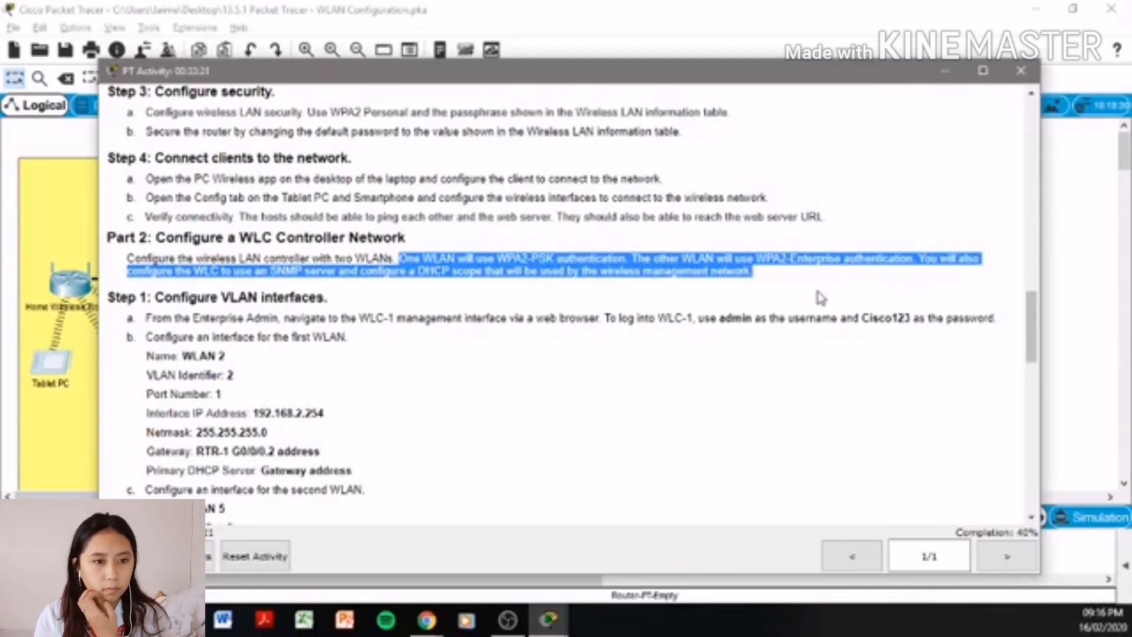
left_click(821, 298)
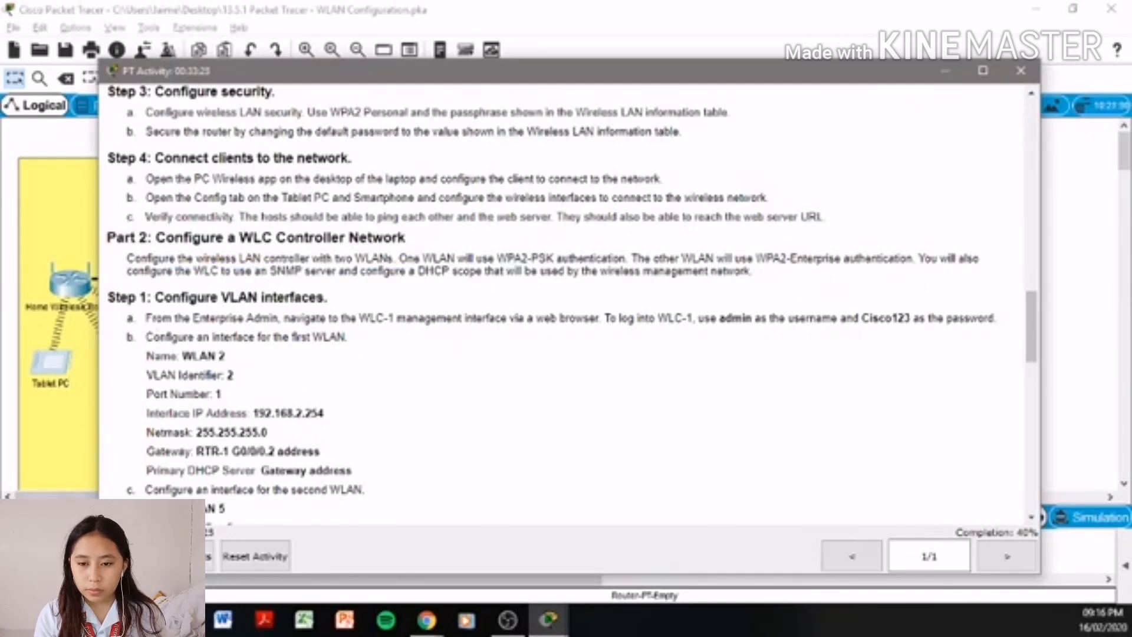
left_click(884, 8)
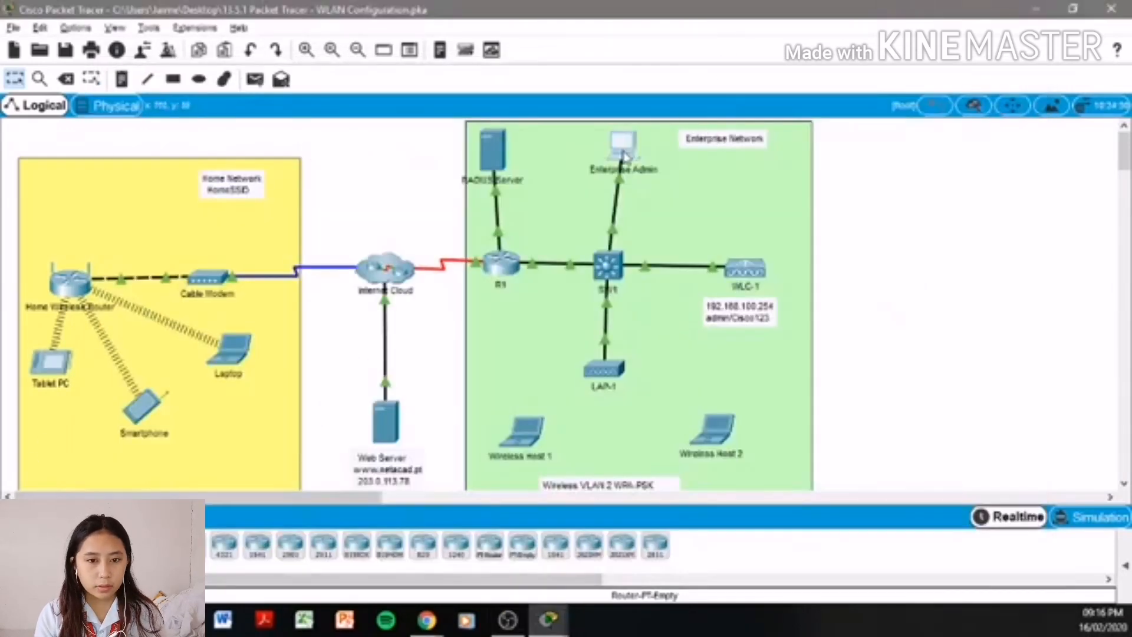
left_click(625, 151)
left_click(469, 108)
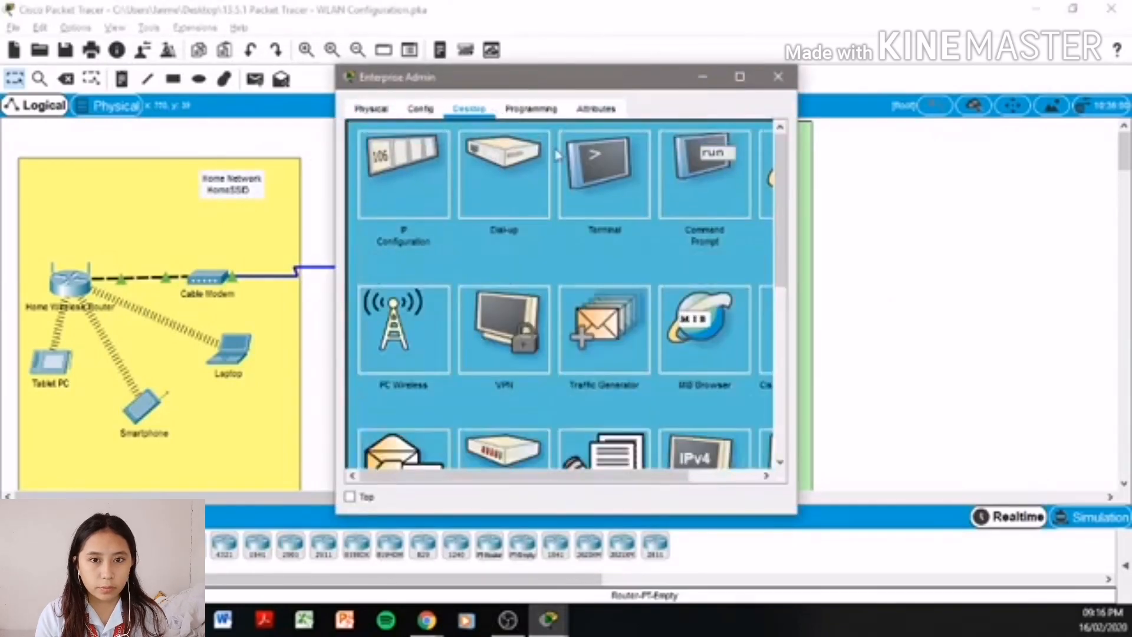
left_click(773, 208)
left_click(501, 154)
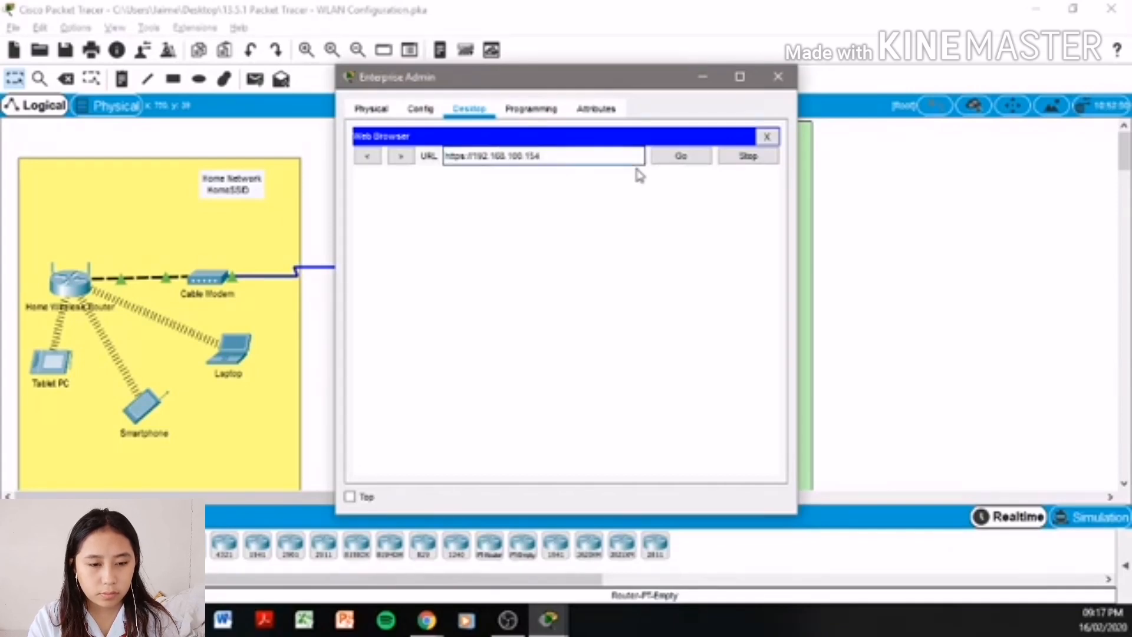
key("BackSpace")
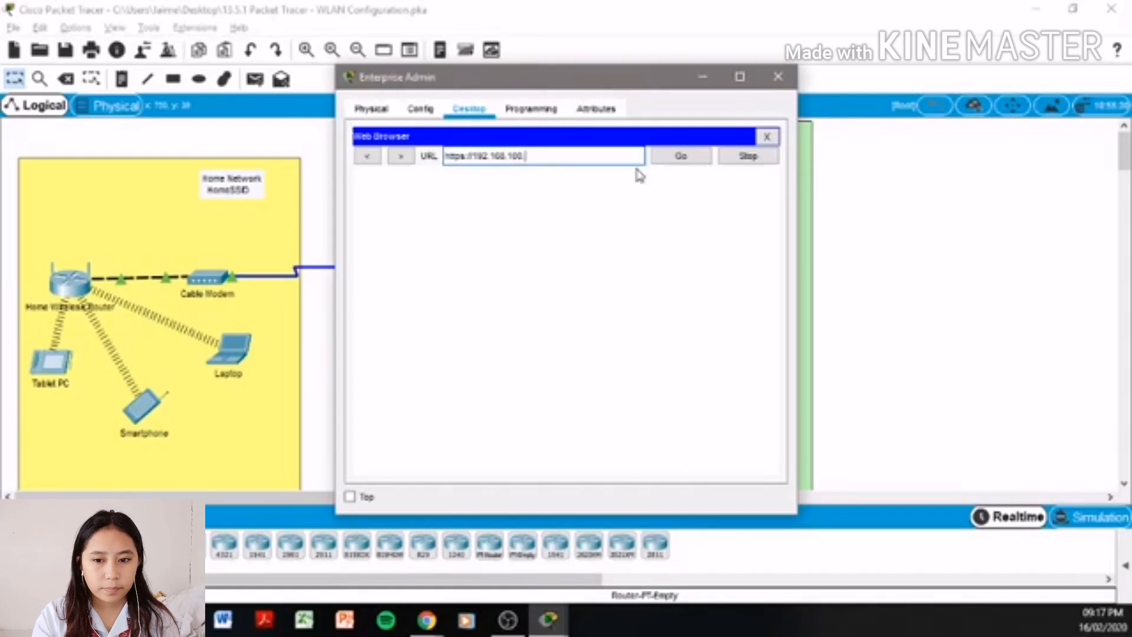
left_click(694, 157)
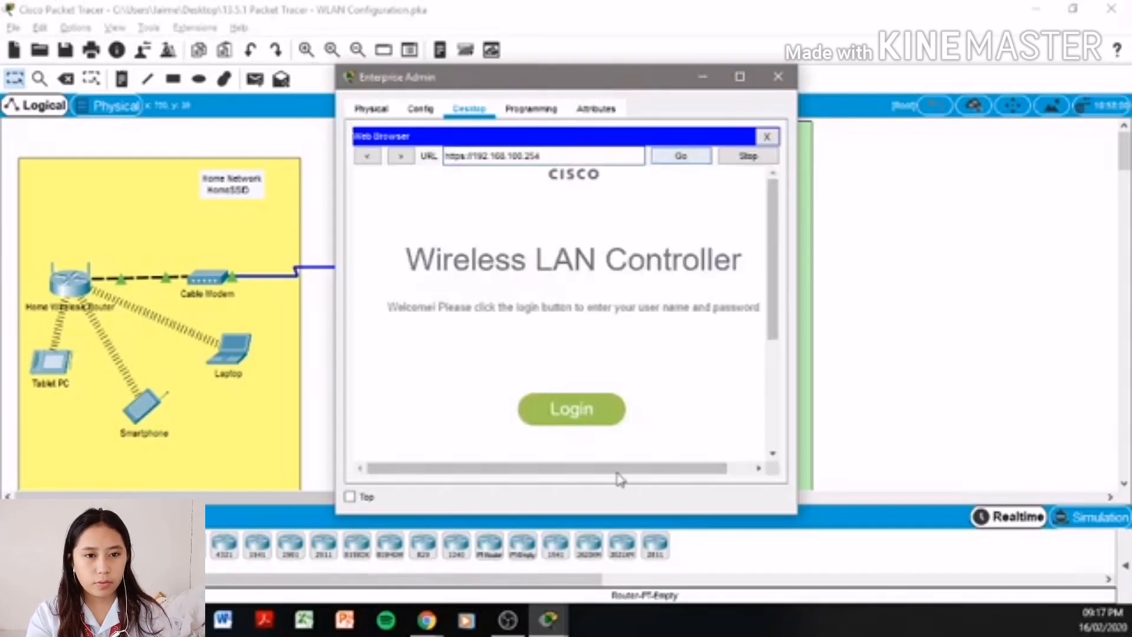
- Log in to the controller with the administrator credentials
left_click(586, 410)
type("admin")
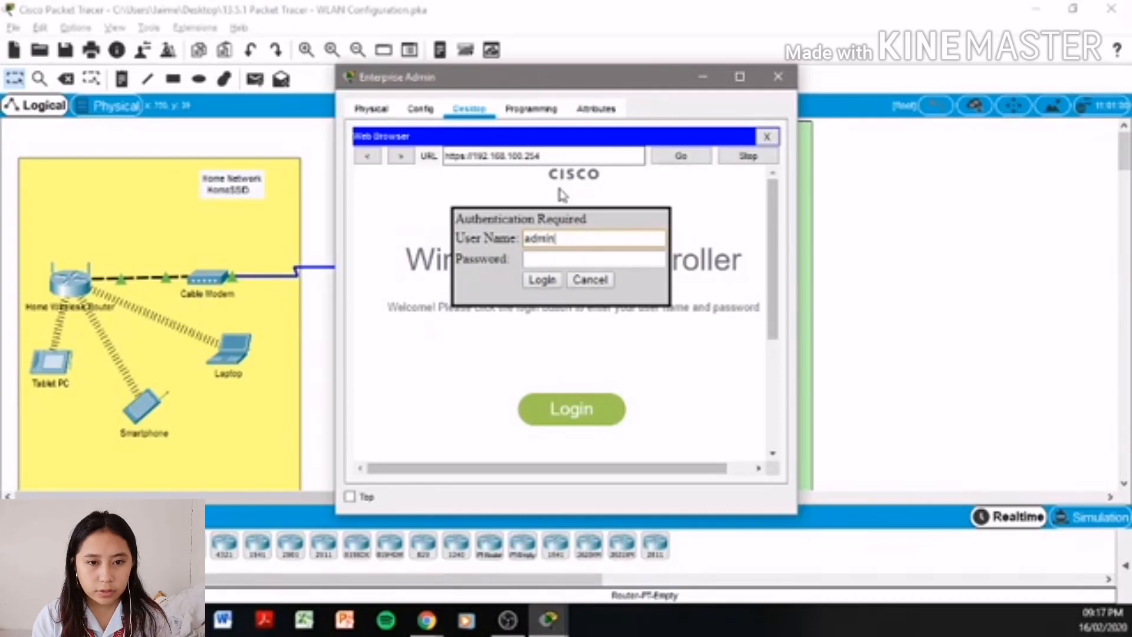
type("dmin")
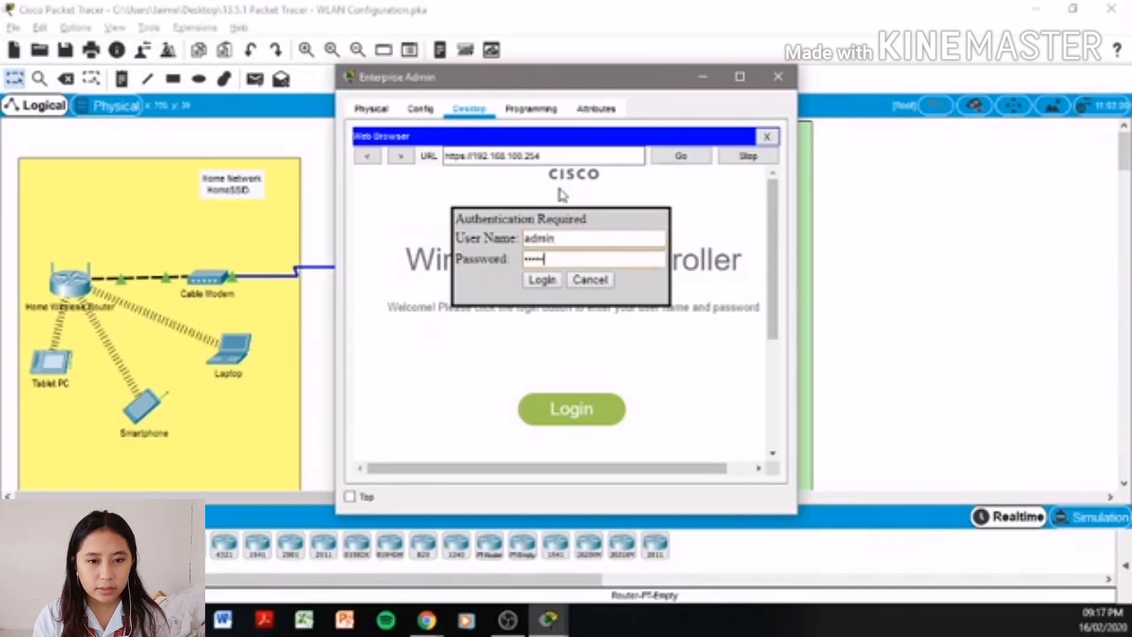
left_click(541, 282)
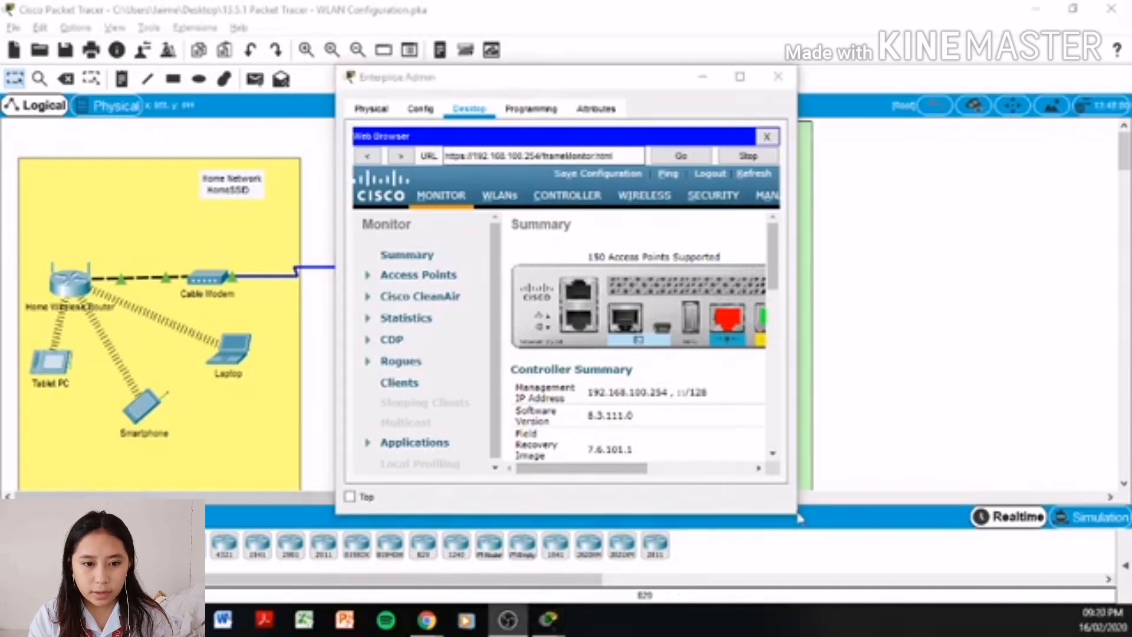
- Enlarge the Enterprise Admin window, go to CONTROLLER > Interfaces and choose New..
left_click_drag(797, 512, 1103, 511)
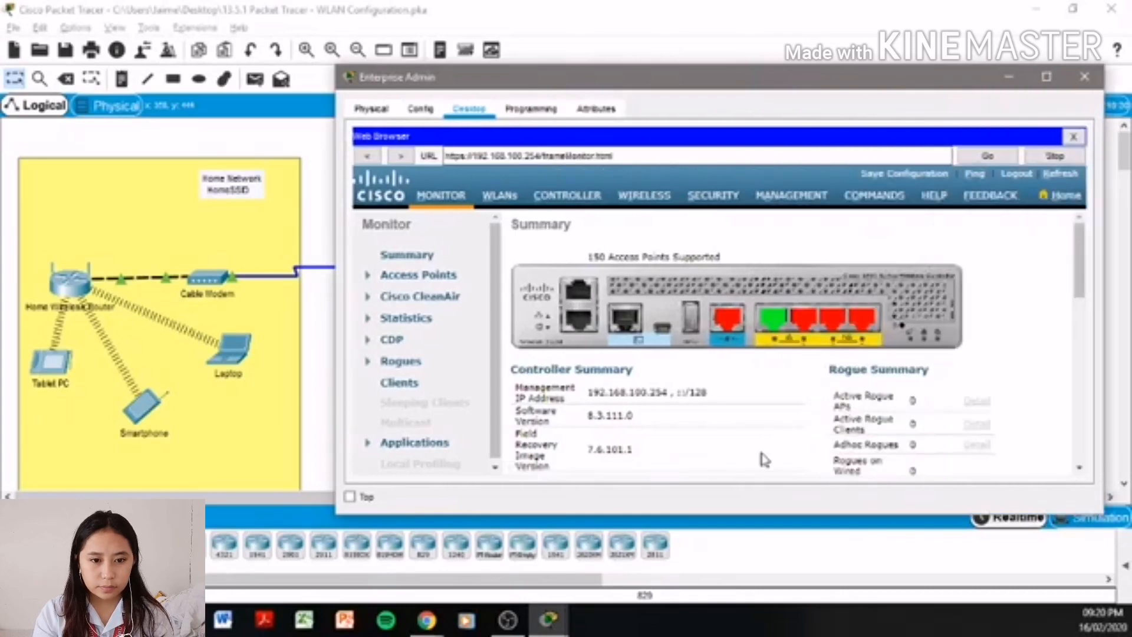
key("alt+Tab")
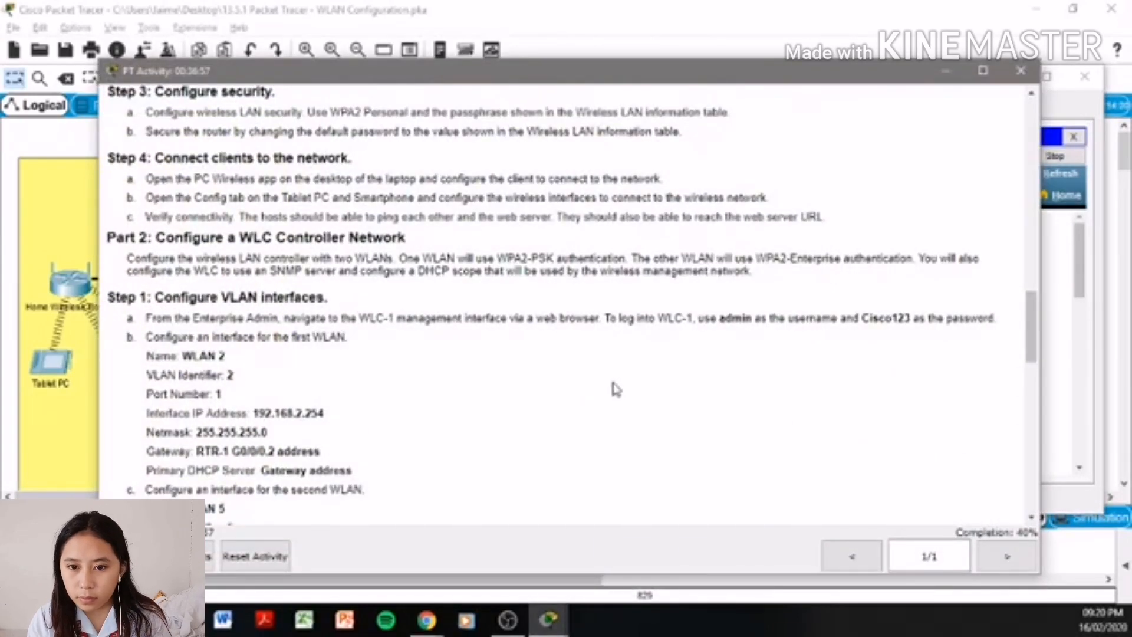
left_click(1064, 361)
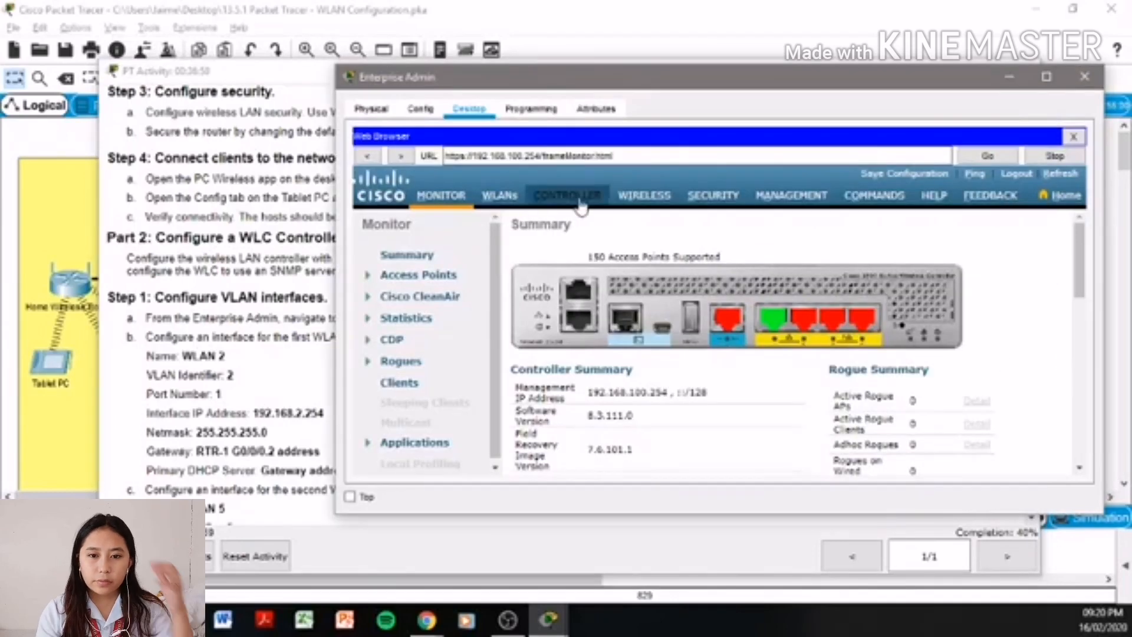
left_click(546, 200)
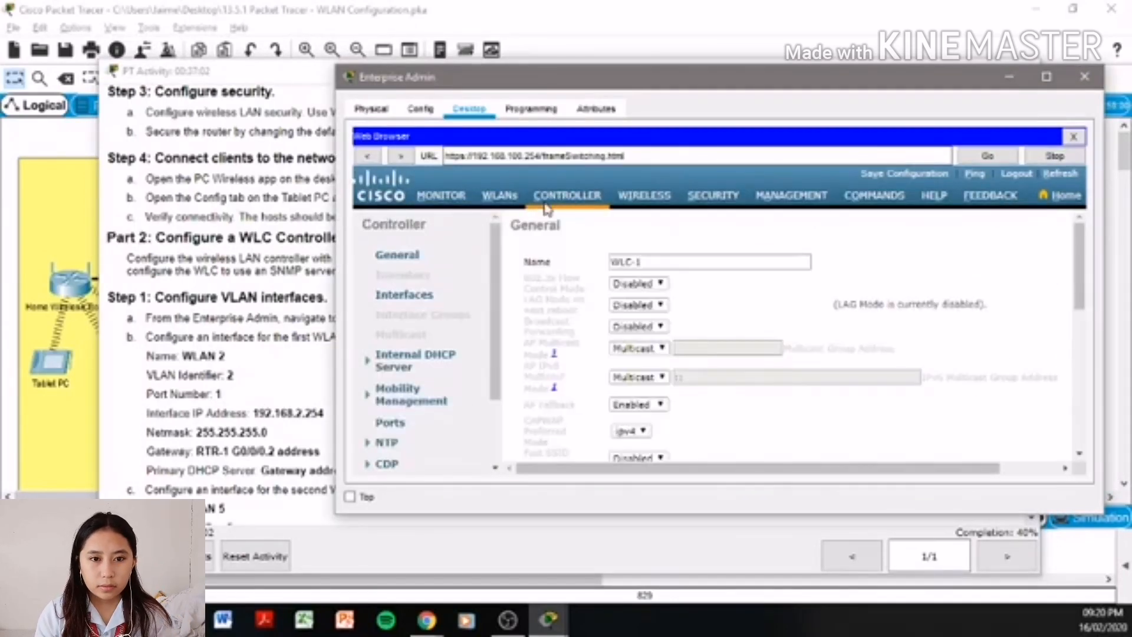
left_click(405, 297)
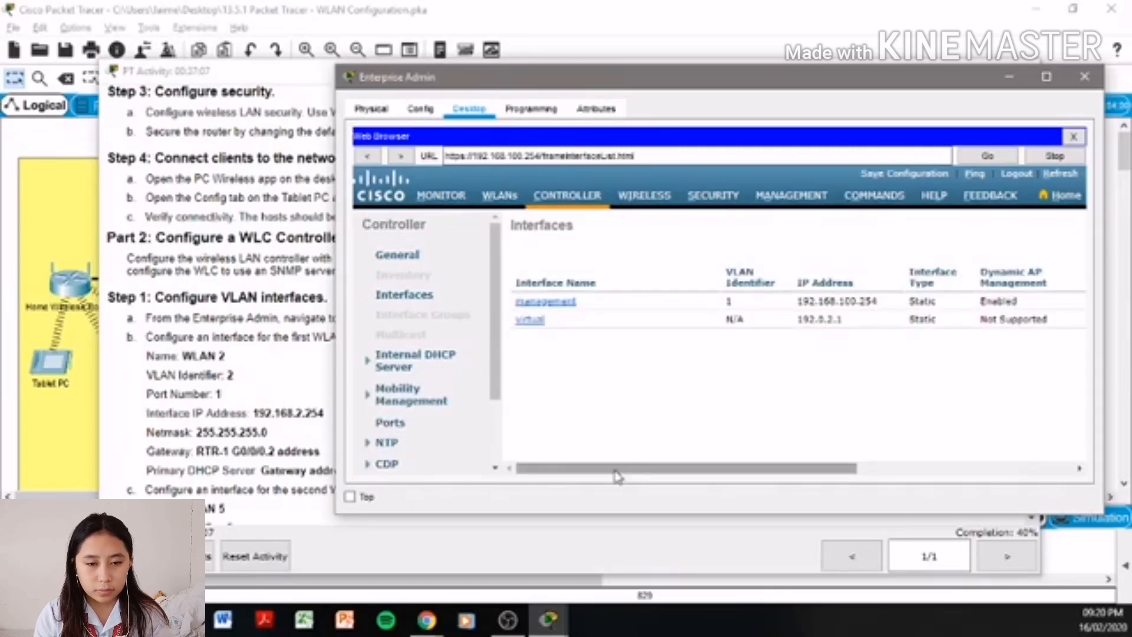
left_click_drag(782, 469, 996, 468)
left_click(1047, 230)
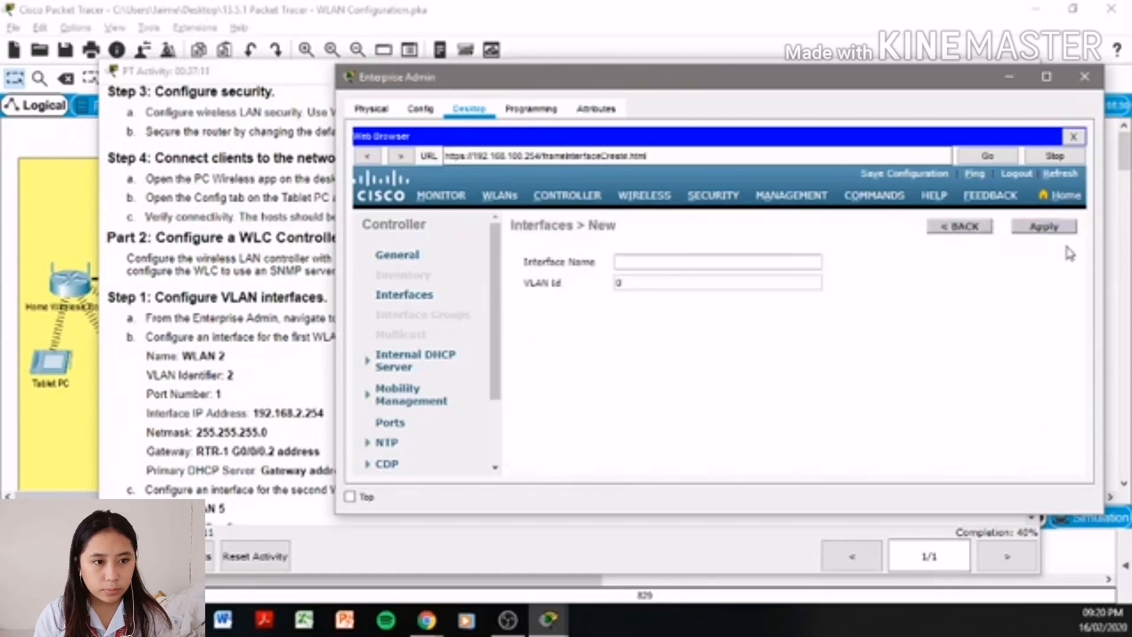
- Create a new interface named WLAN 2 on VLAN Id 2 and apply it
left_click(735, 260)
type("W")
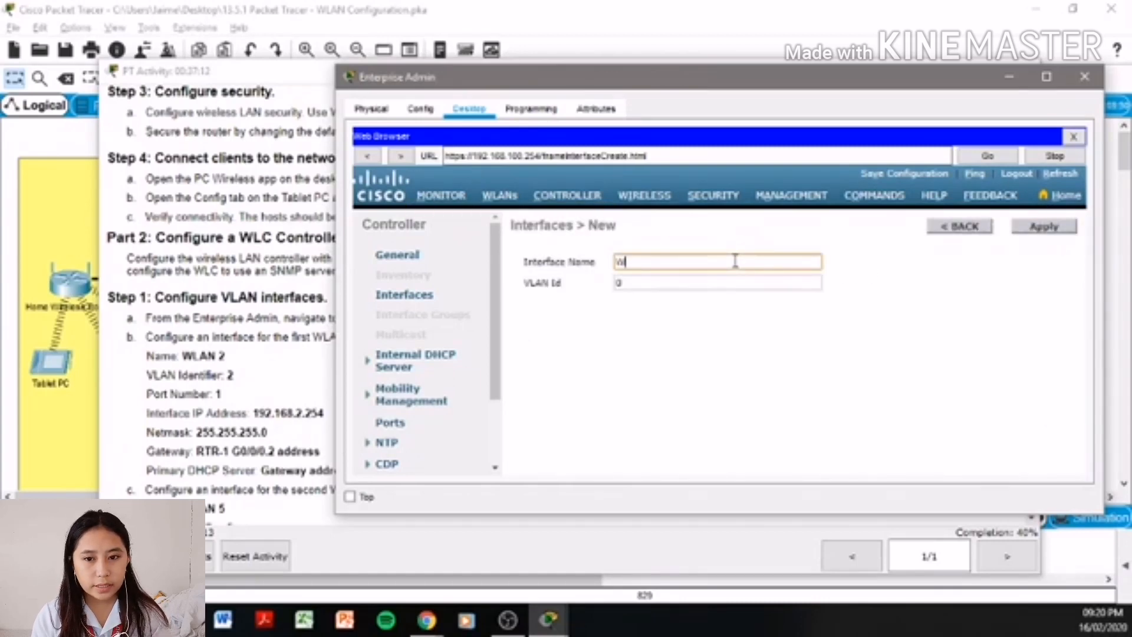
type("LAN")
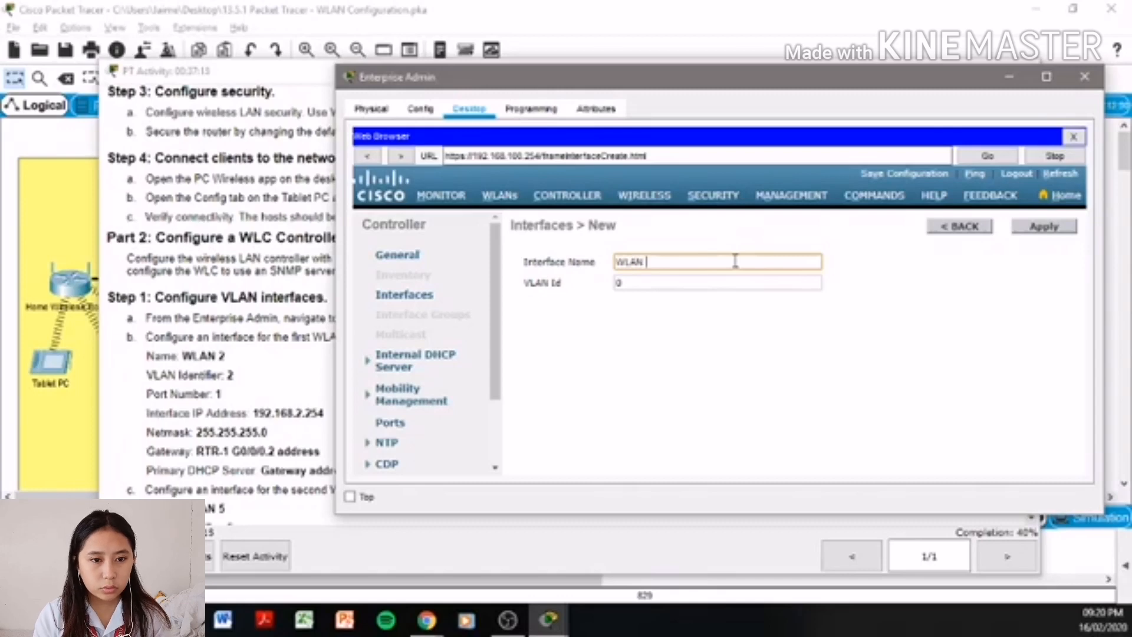
type(" 2")
left_click(721, 280)
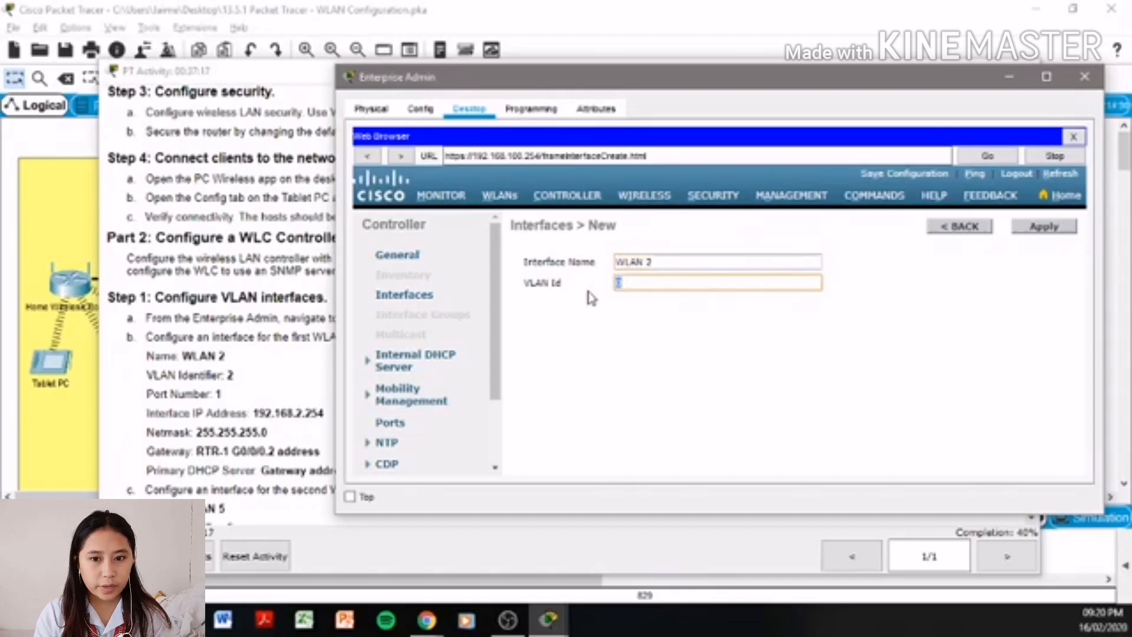
type("2")
left_click(1044, 227)
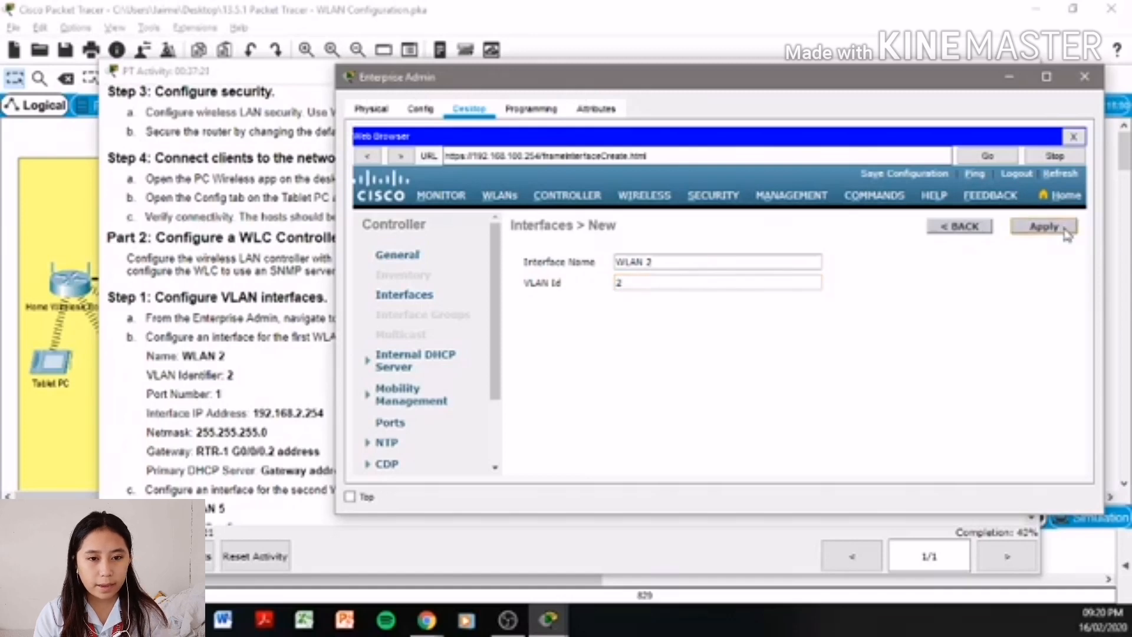
- Set WLAN 2 to port 1, IP 192.168.2.254, netmask 255.255.255.0
scroll(819, 352, "down", 3)
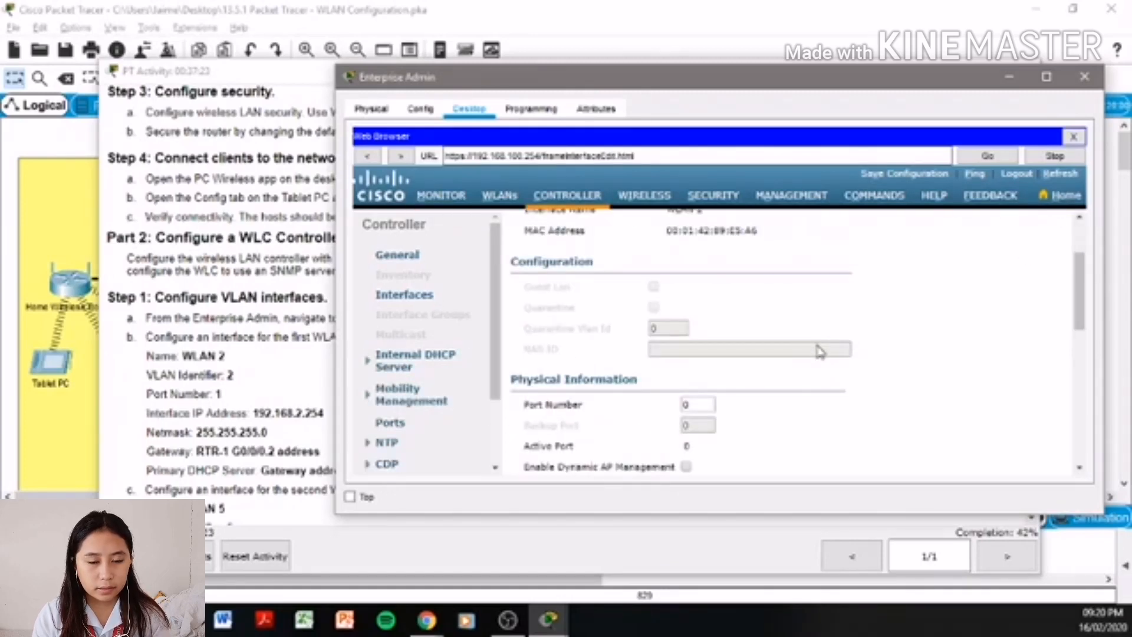
double_click(693, 406)
type("1")
scroll(696, 413, "down", 2)
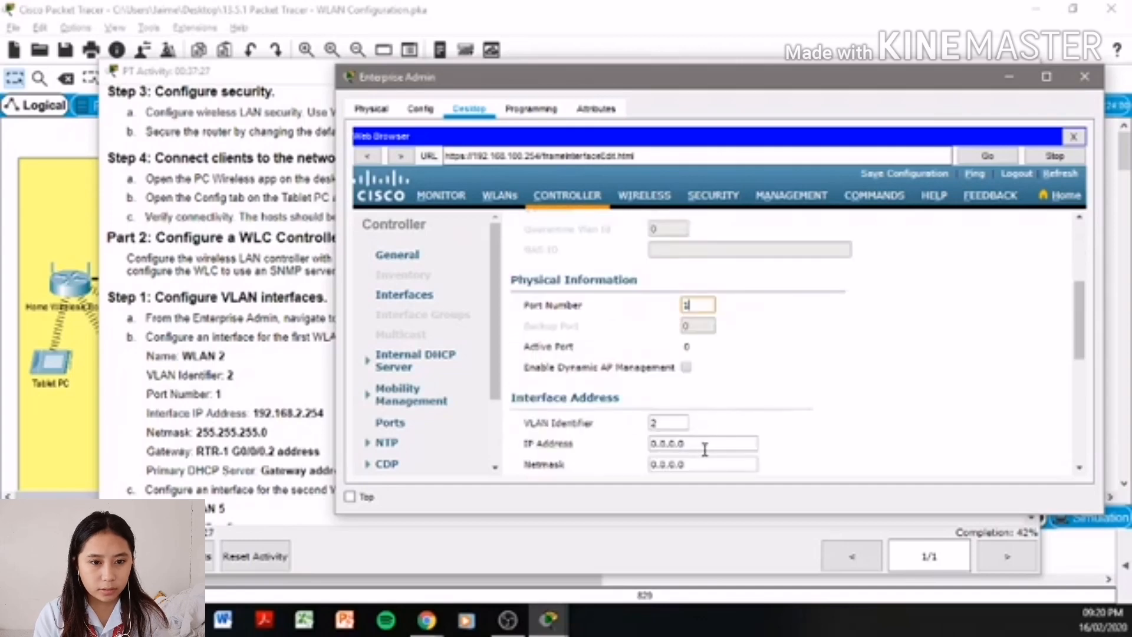
left_click_drag(705, 447, 607, 447)
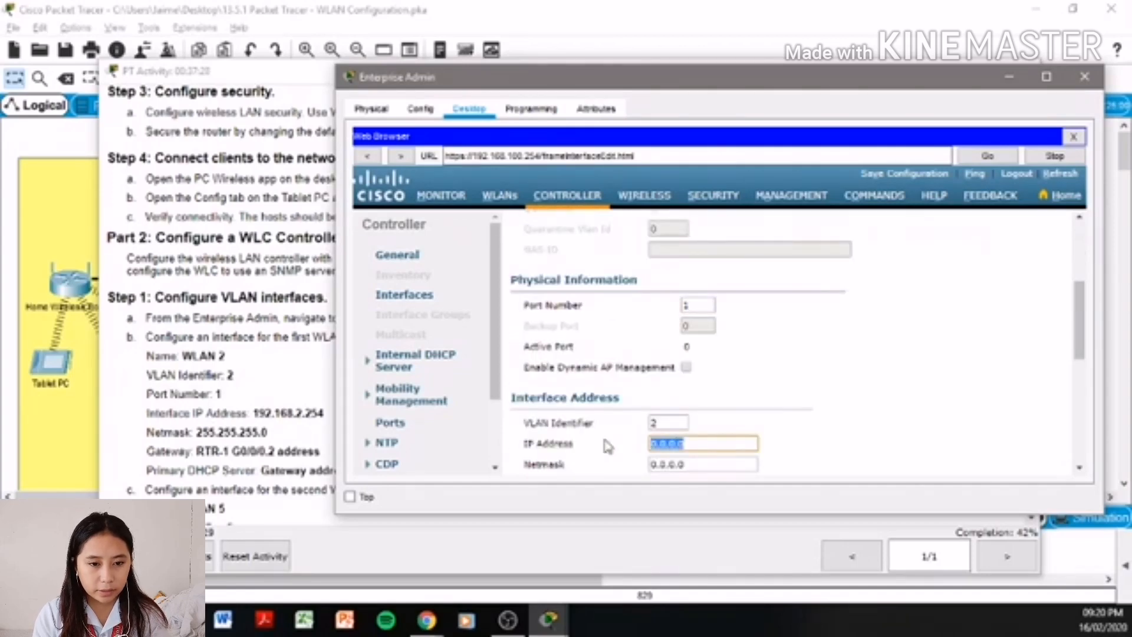
type("192.")
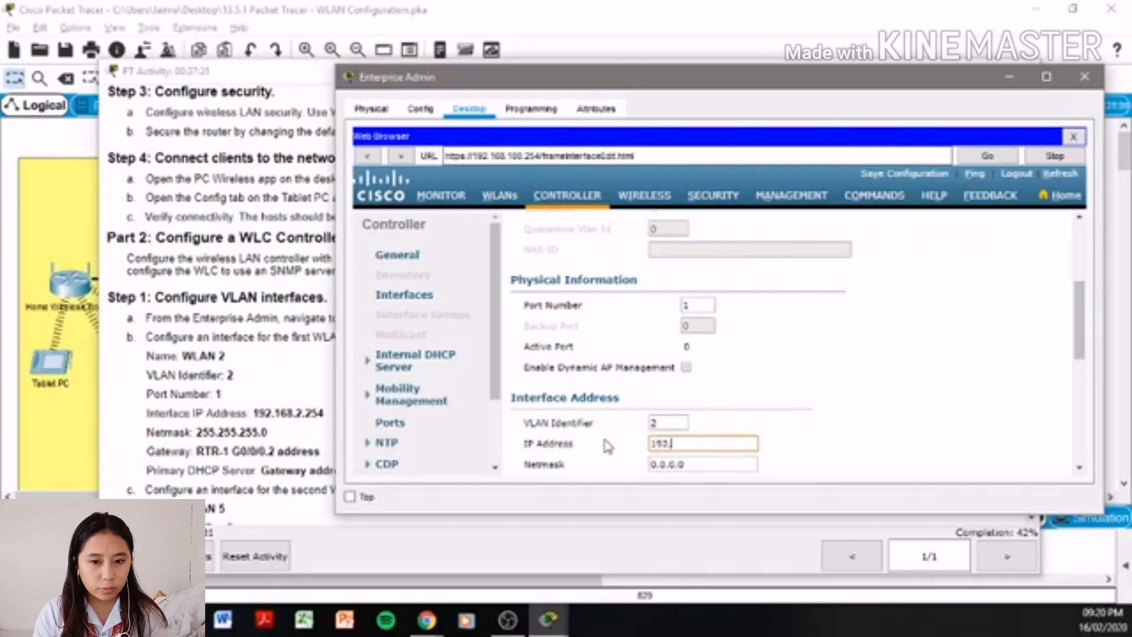
type("167")
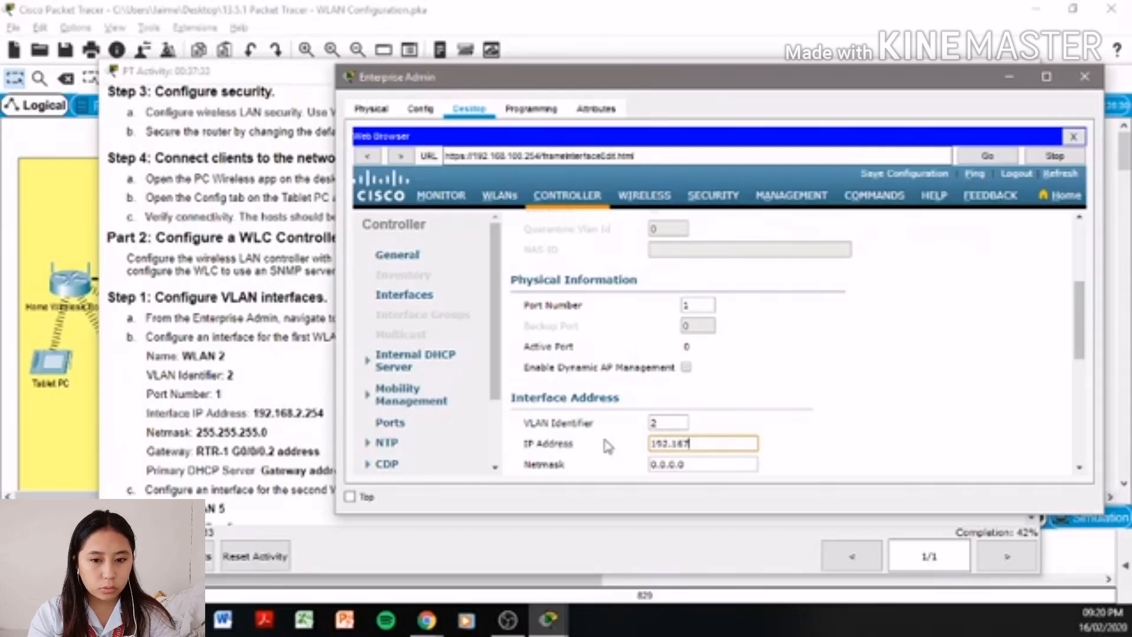
key("BackSpace")
type("8.2")
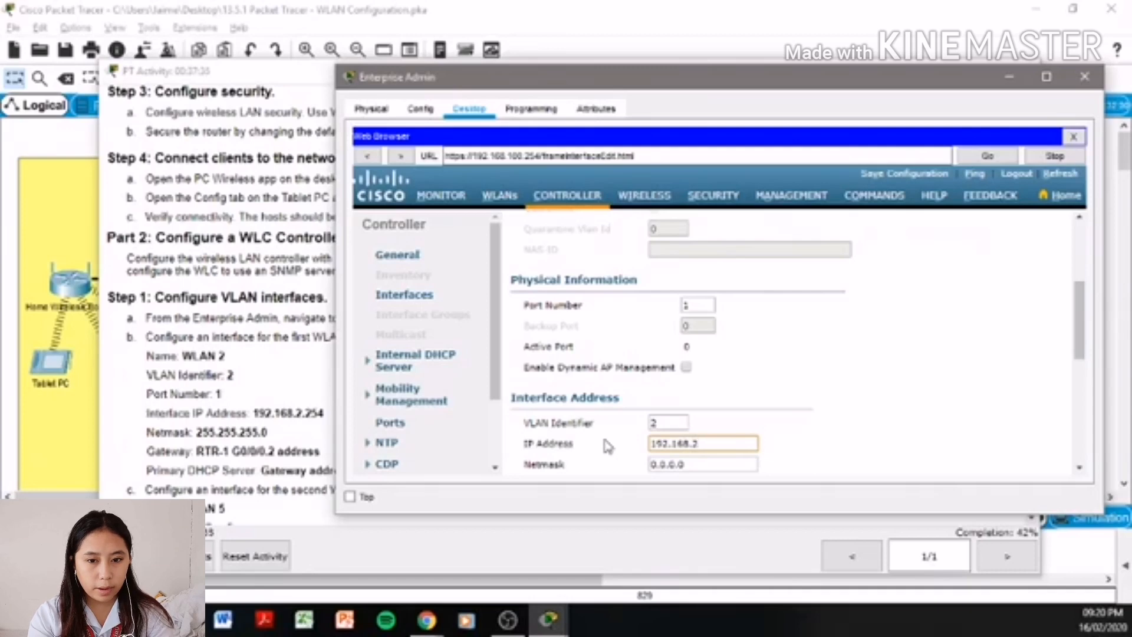
type(".254")
key("Tab")
type("2")
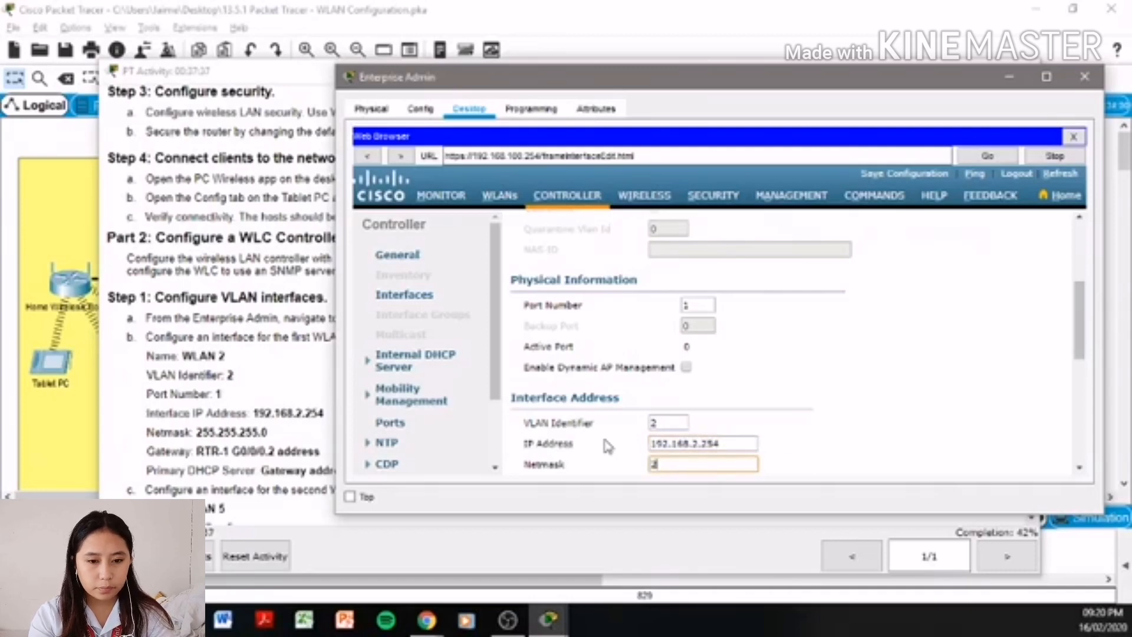
type("55.255.2")
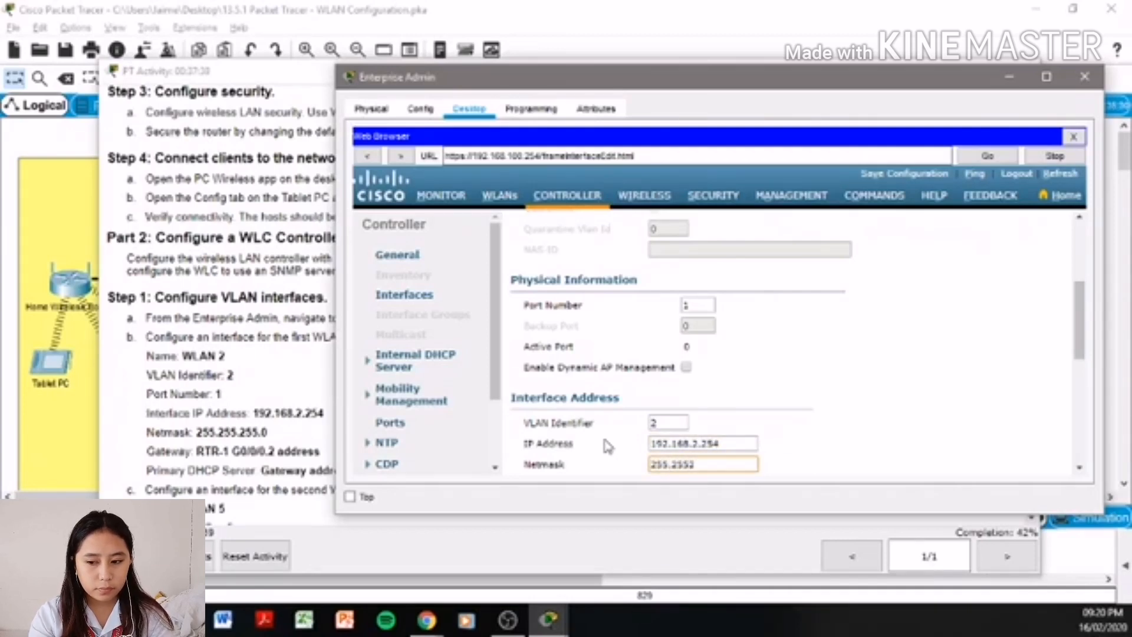
type("55.")
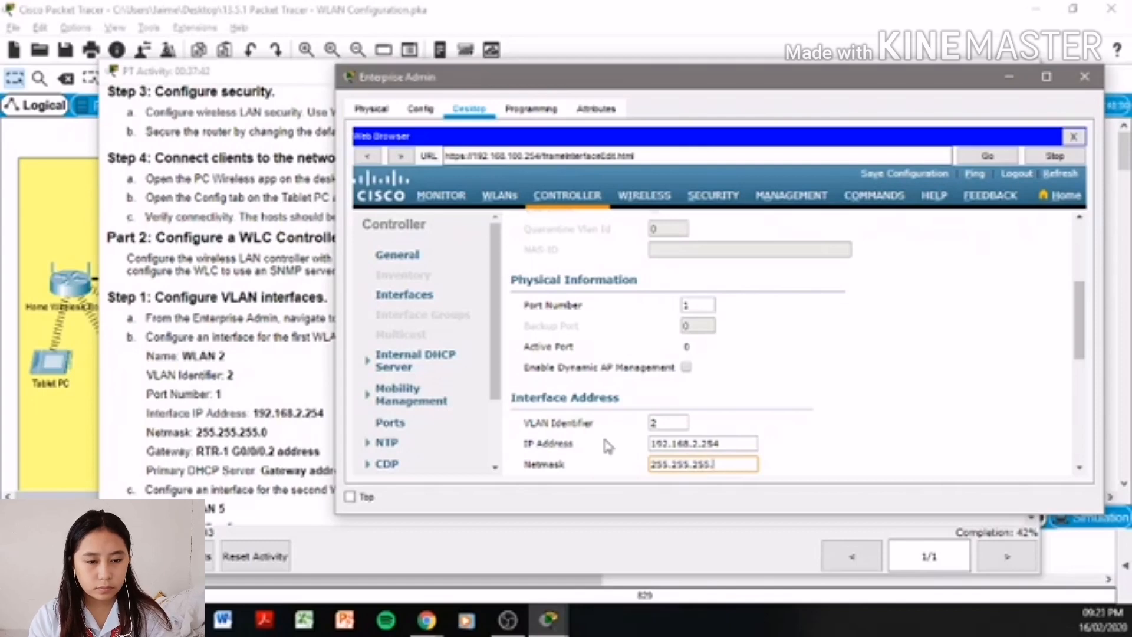
type("0")
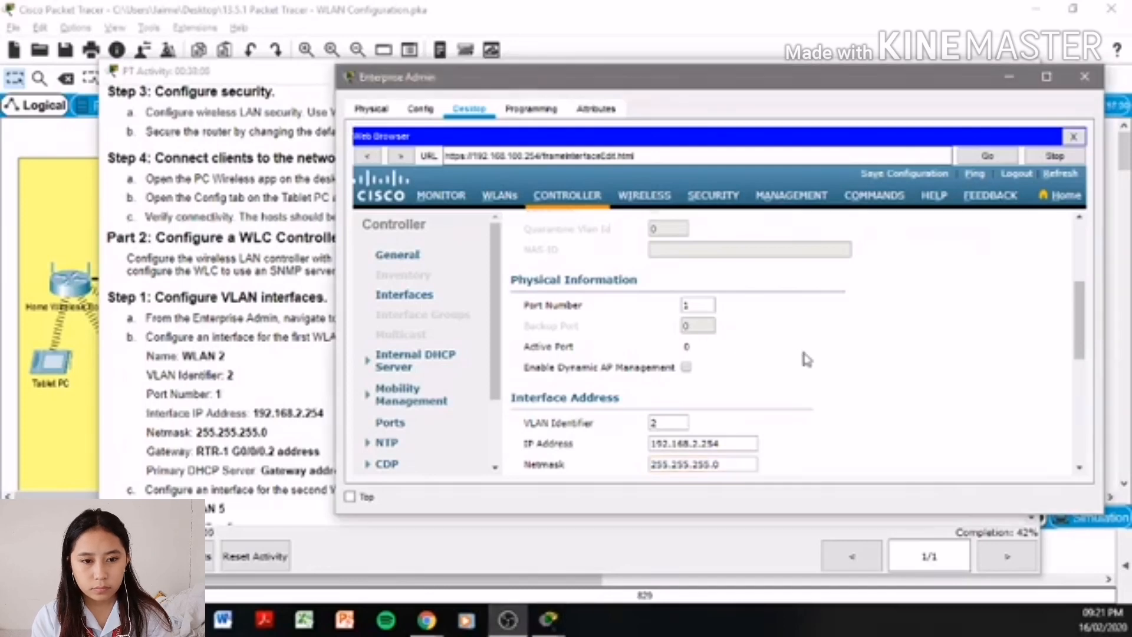
- Set gateway and primary DHCP server to 192.168.5.1, apply, confirm, and return to interfaces
scroll(805, 355, "down", 5)
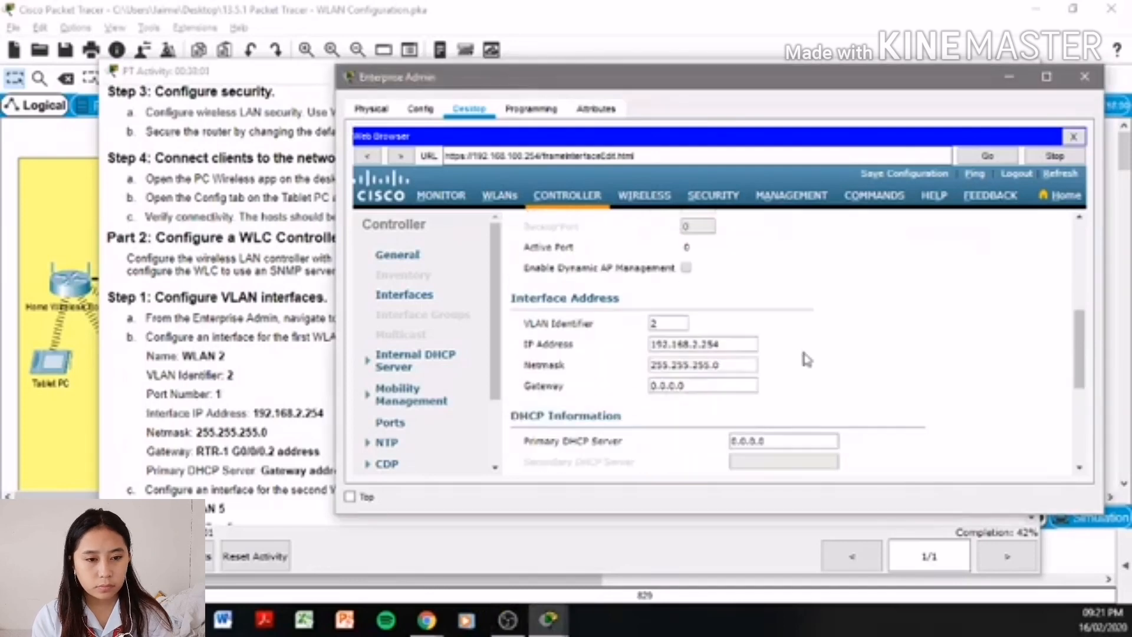
left_click_drag(693, 334, 632, 341)
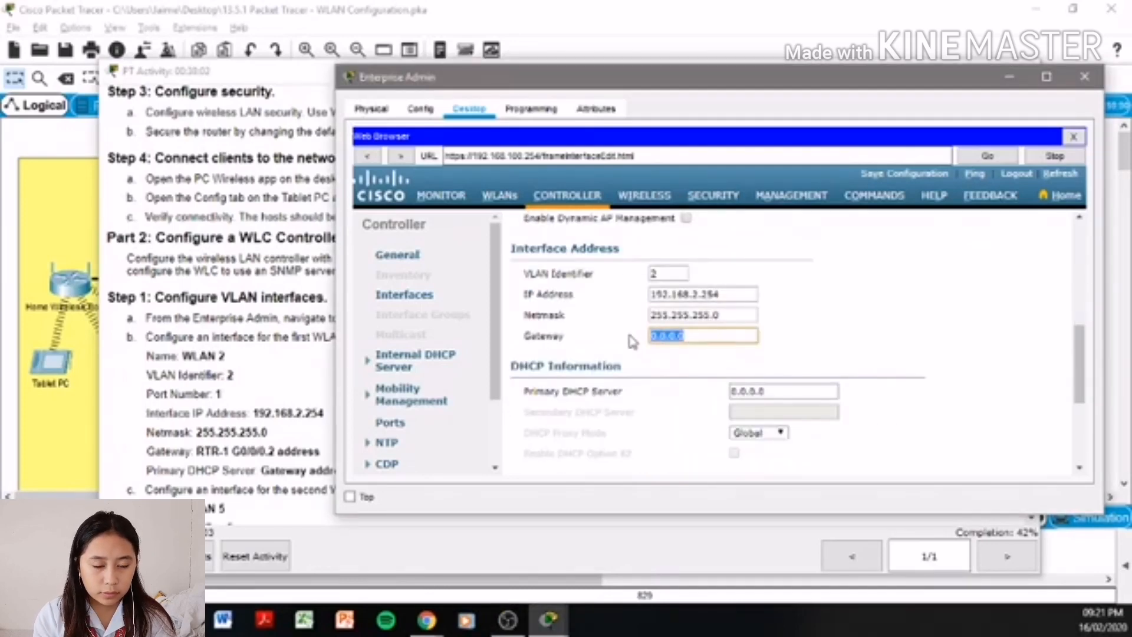
type("192.1")
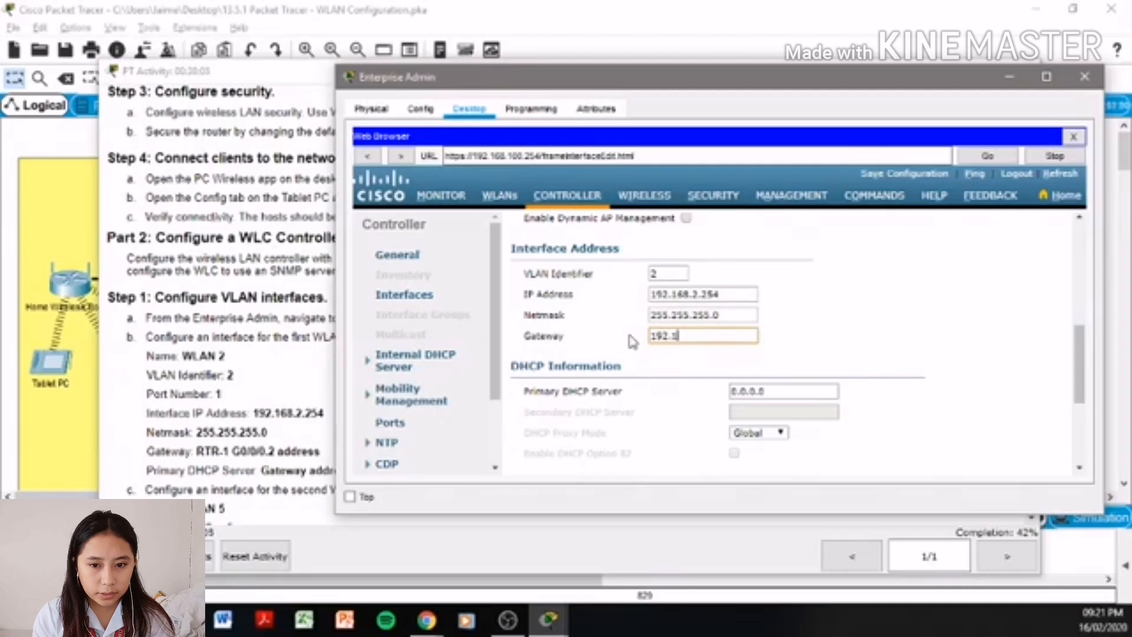
type("68.5.0")
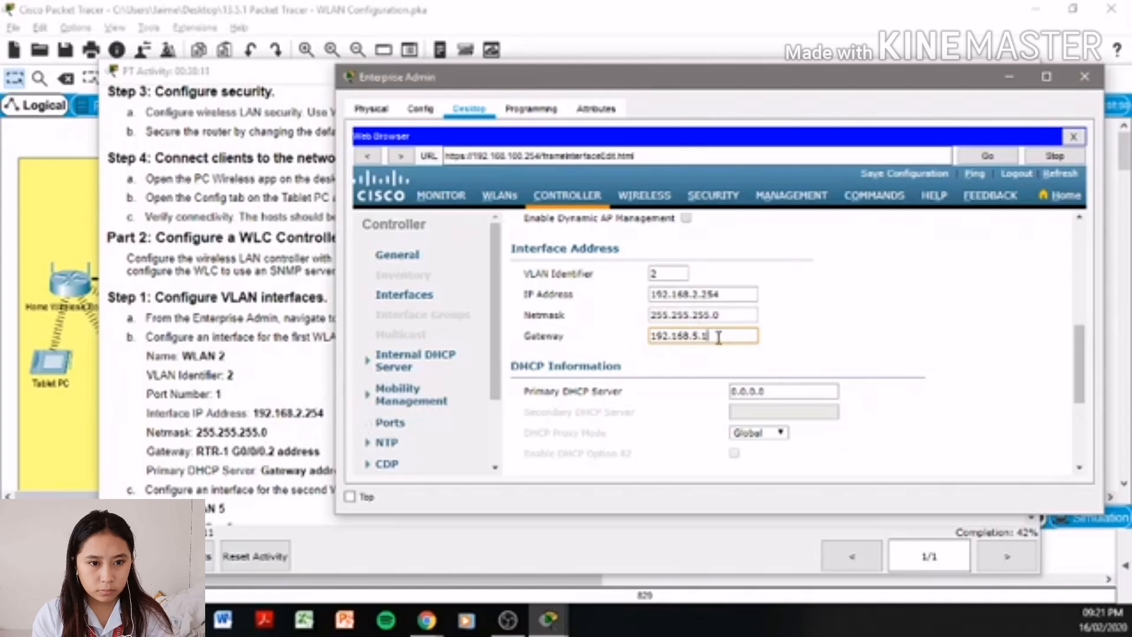
left_click_drag(717, 336, 654, 338)
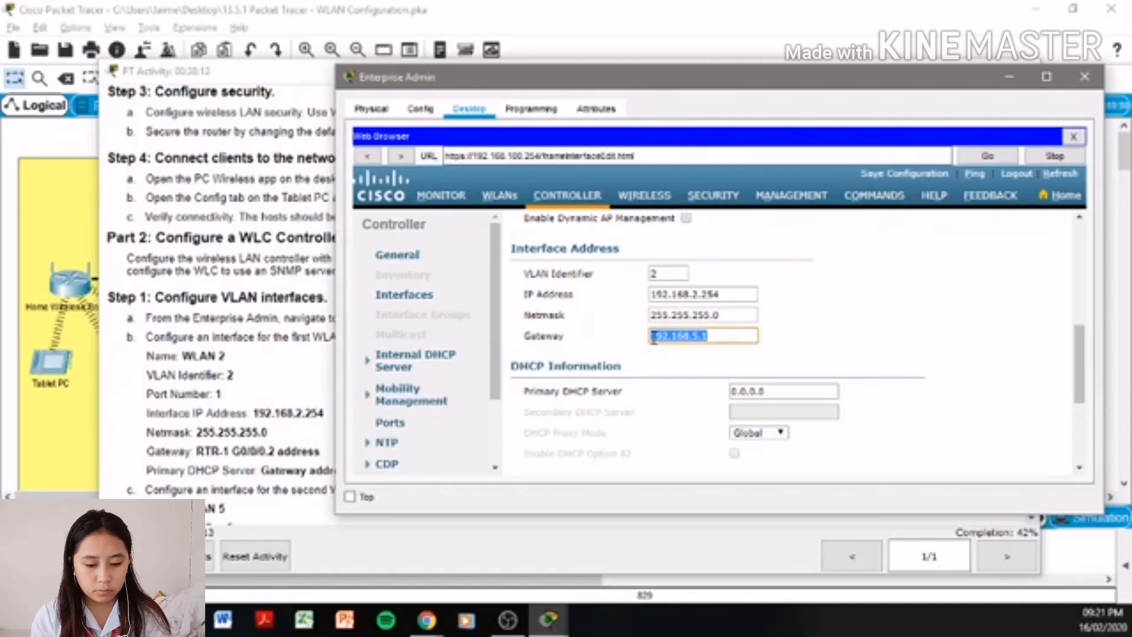
key("ctrl+c")
left_click_drag(766, 391, 729, 393)
key("ctrl+v")
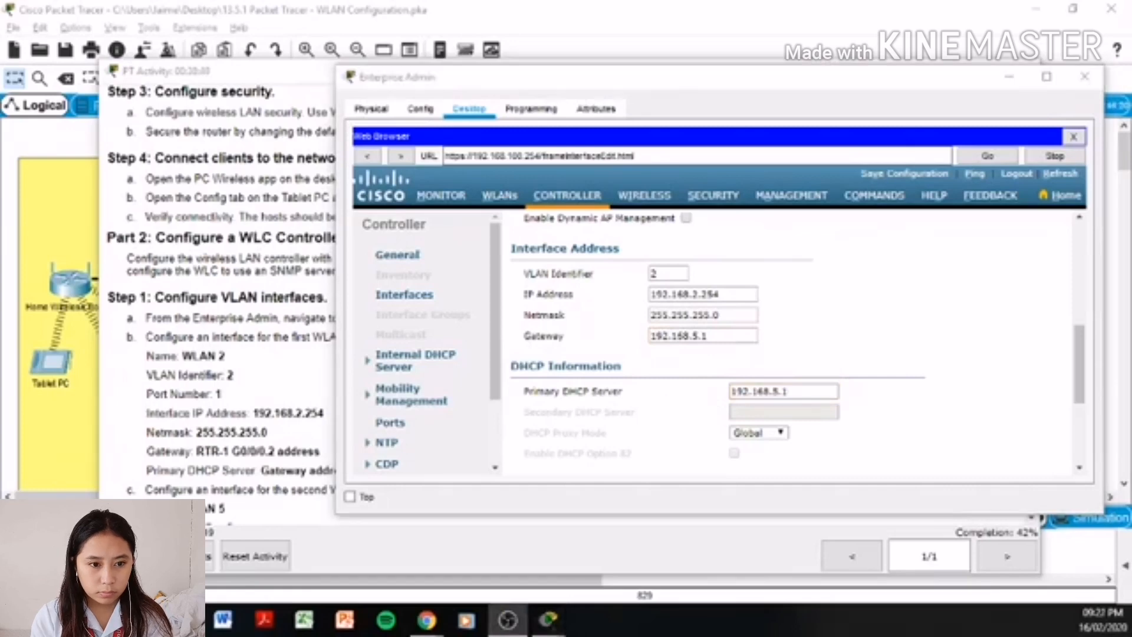
scroll(883, 407, "up", 5)
scroll(981, 412, "up", 2)
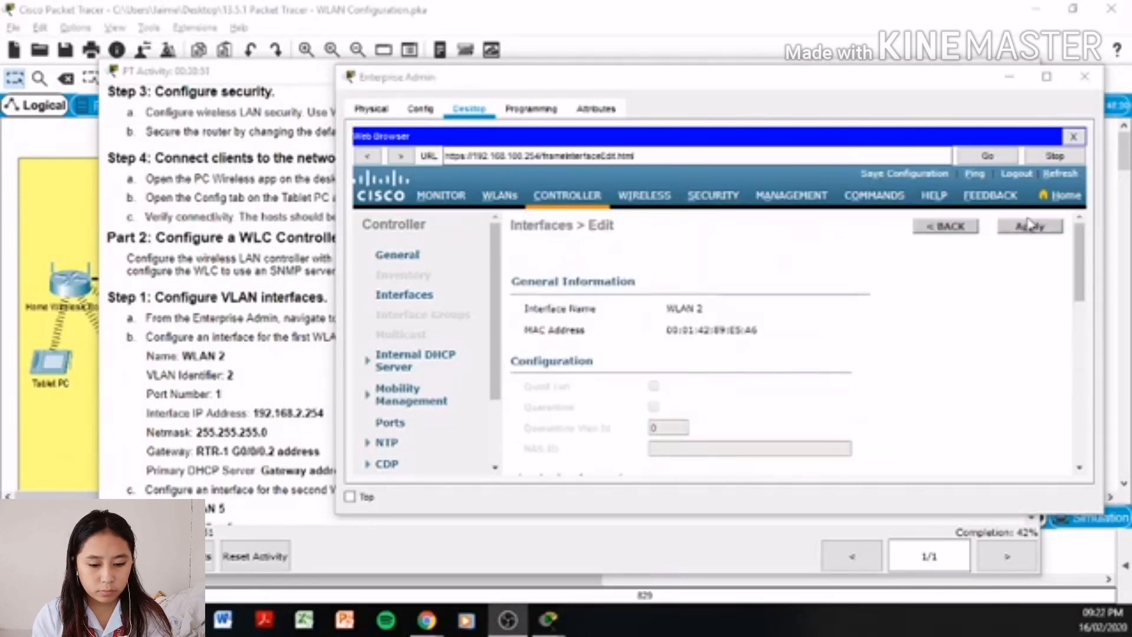
left_click(1030, 227)
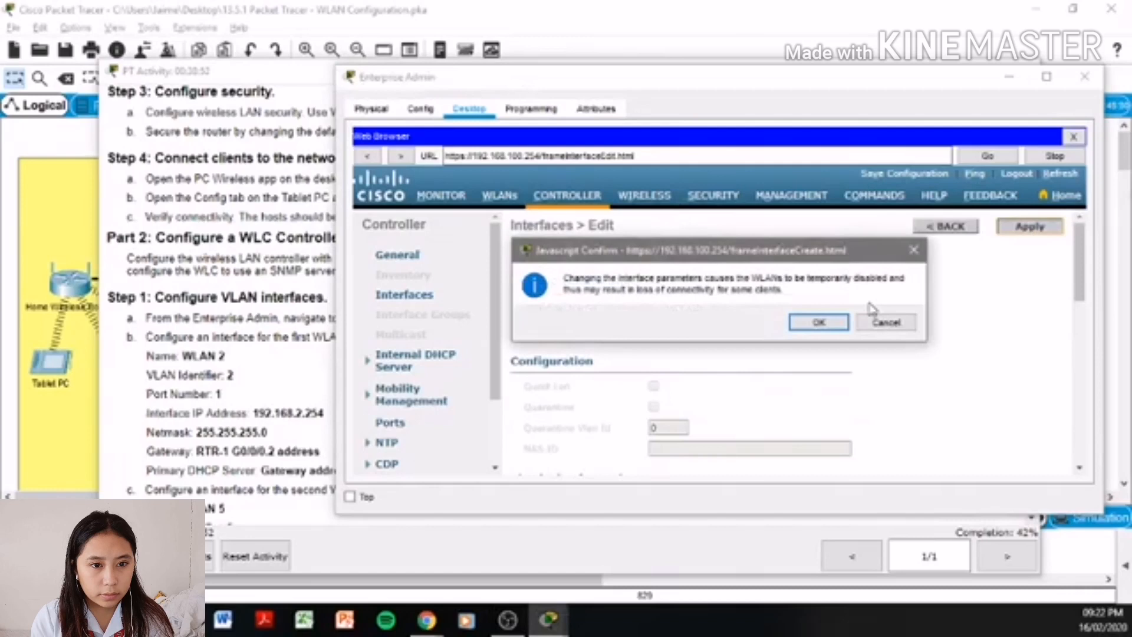
left_click(820, 323)
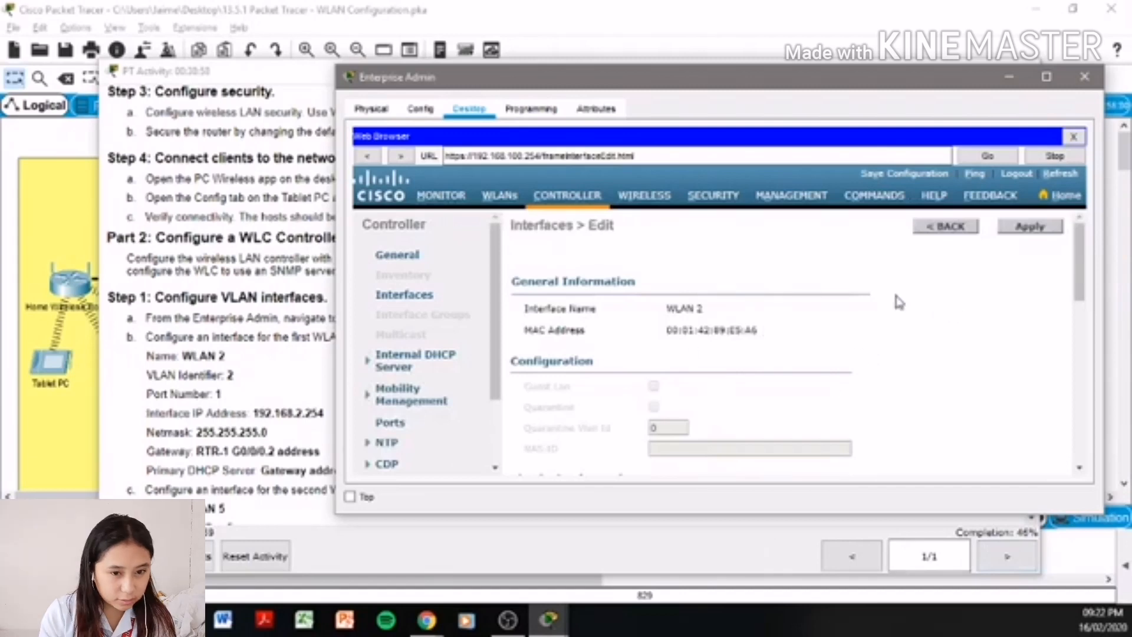
left_click(938, 231)
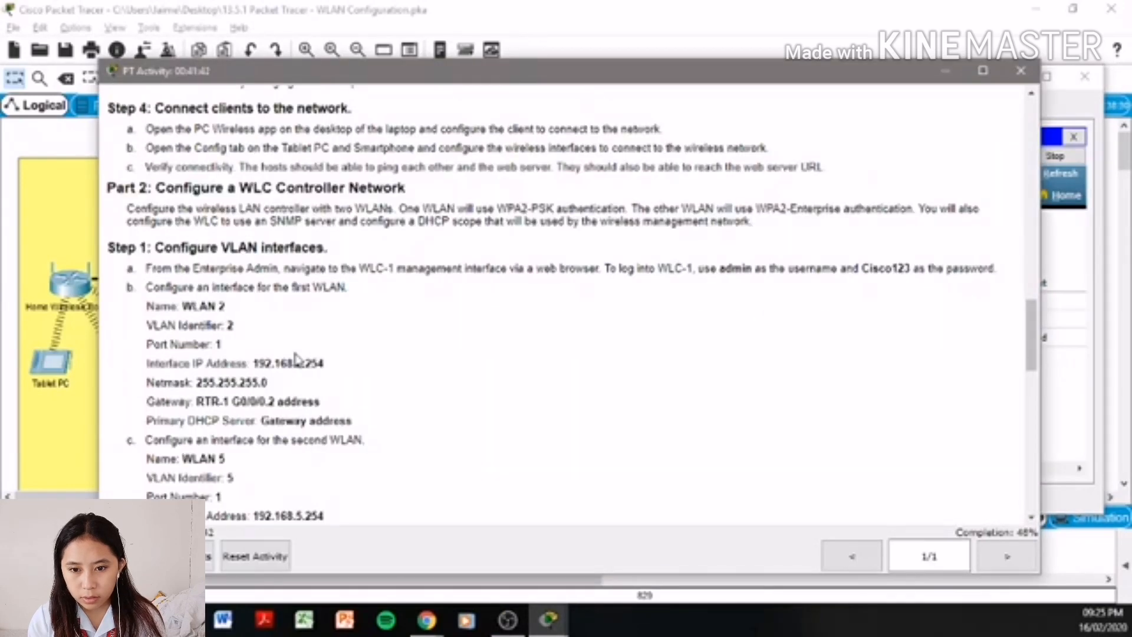
- Open another New interface form, enter name WLAN 5 with VLAN Id 5, and apply
scroll(298, 357, "down", 3)
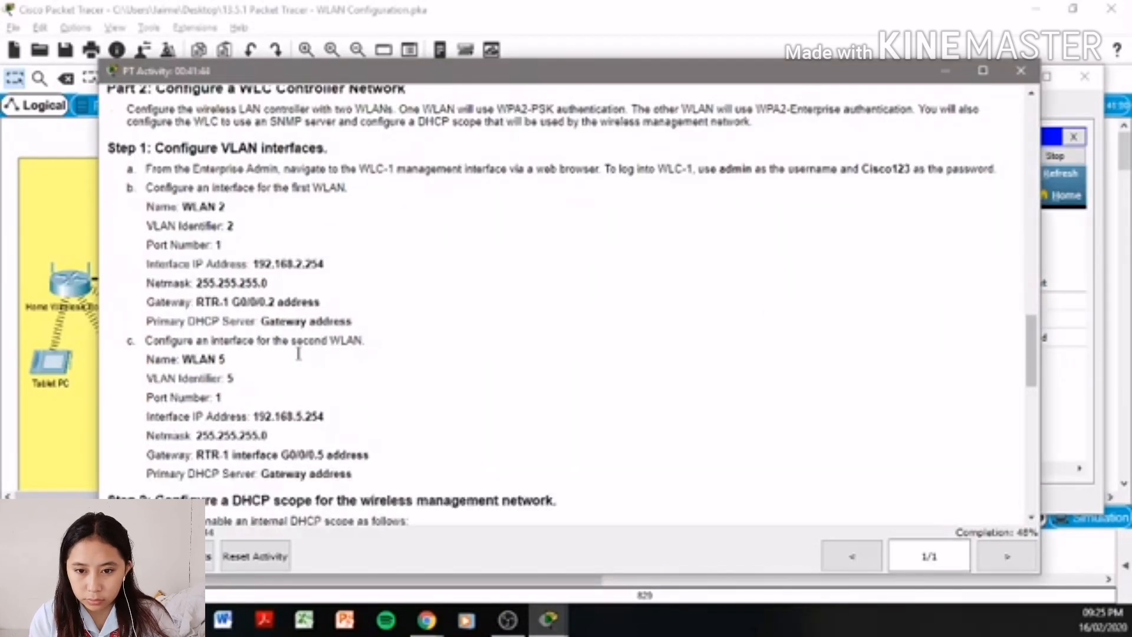
left_click(1068, 384)
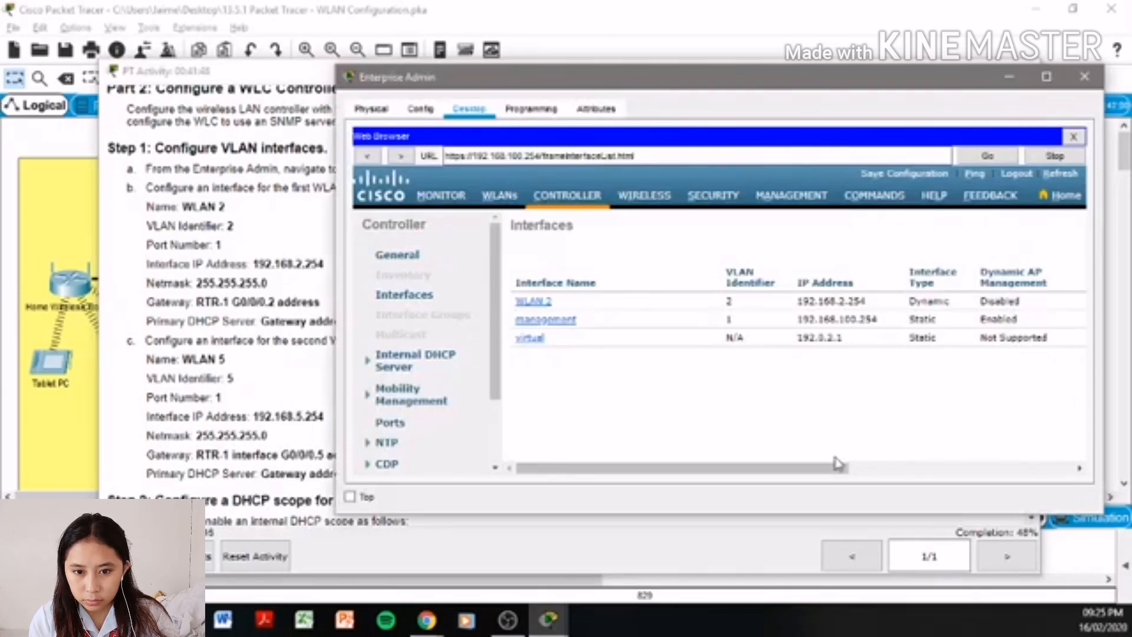
left_click_drag(786, 473, 1010, 470)
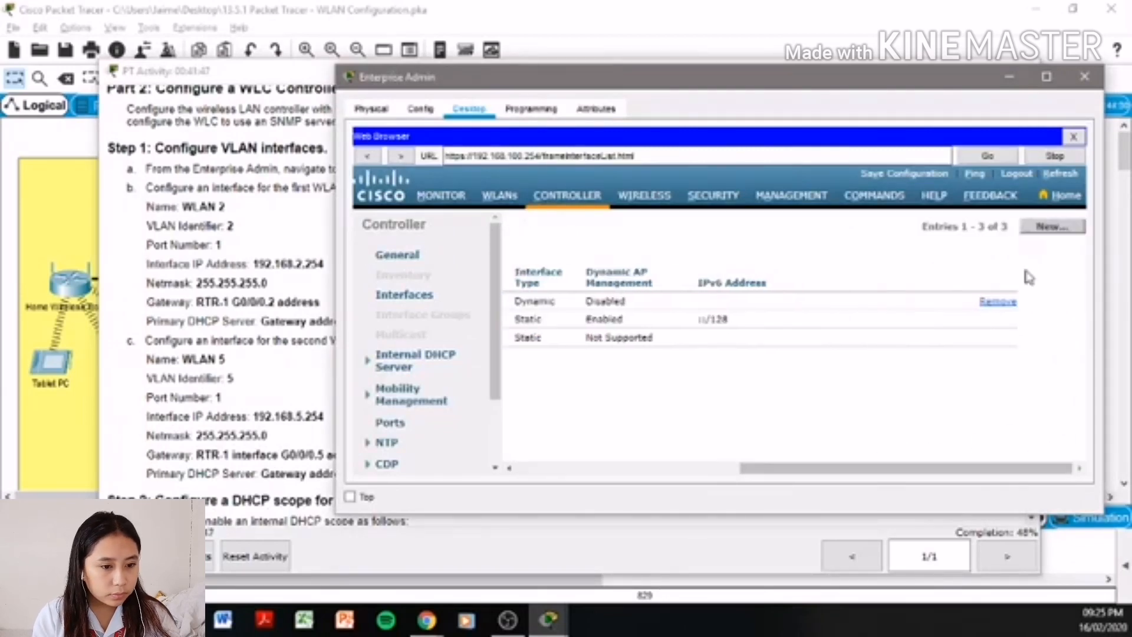
left_click(1052, 226)
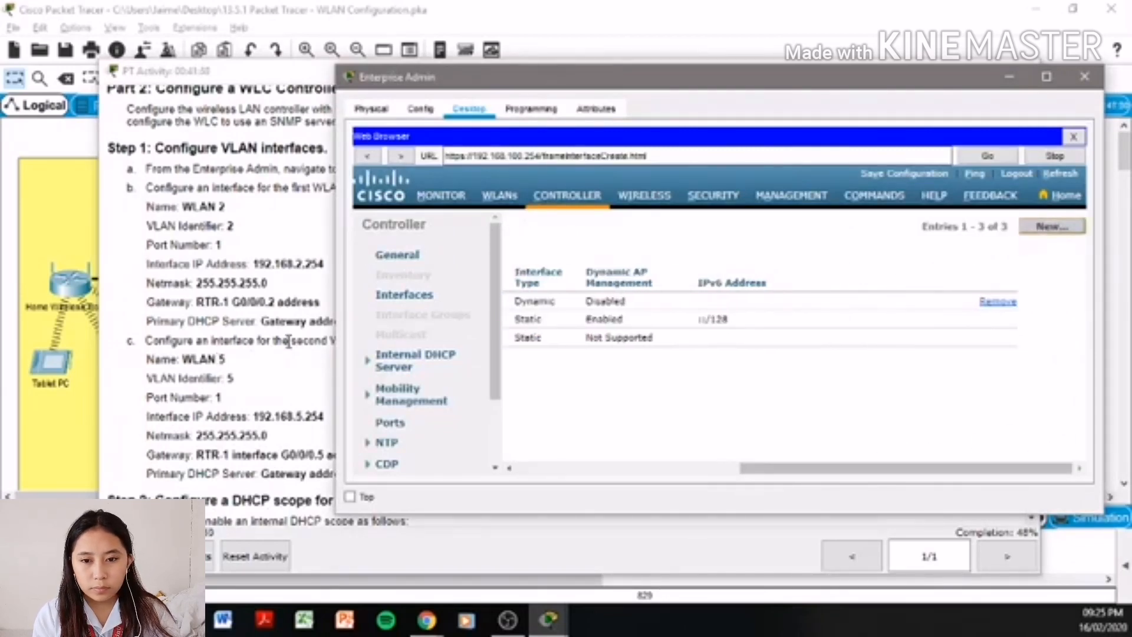
left_click(635, 266)
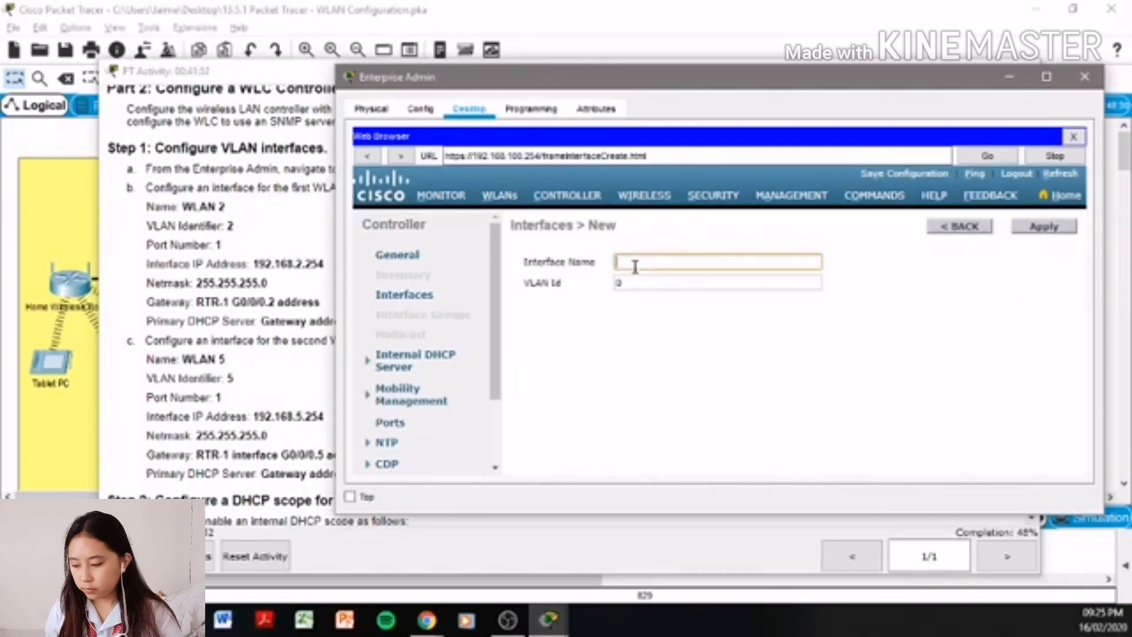
type("WLAN")
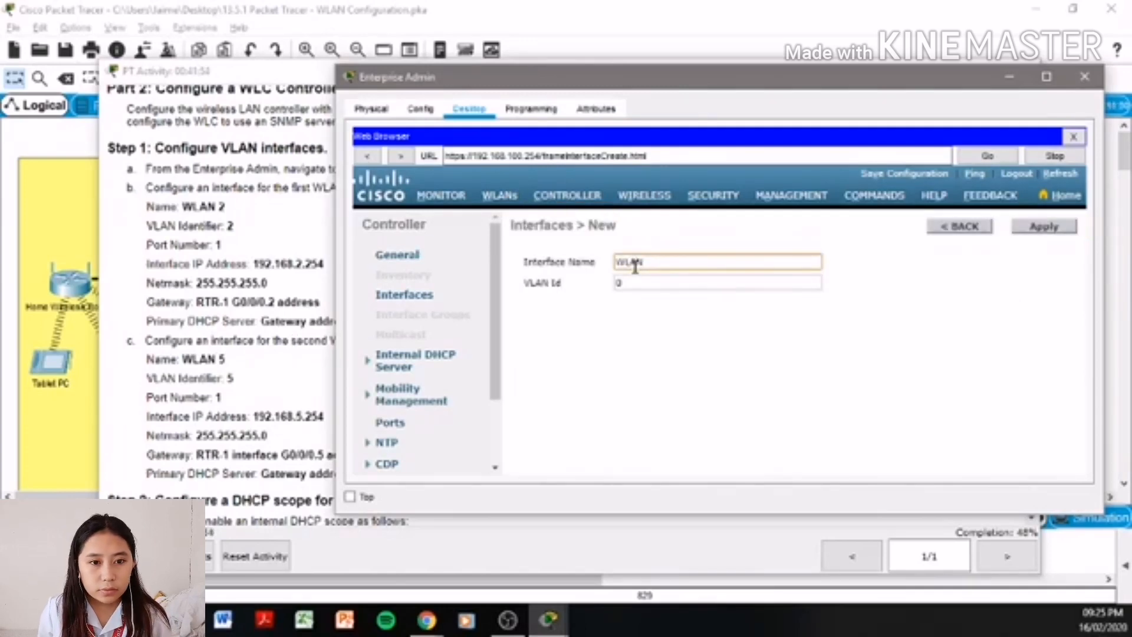
type(" 5")
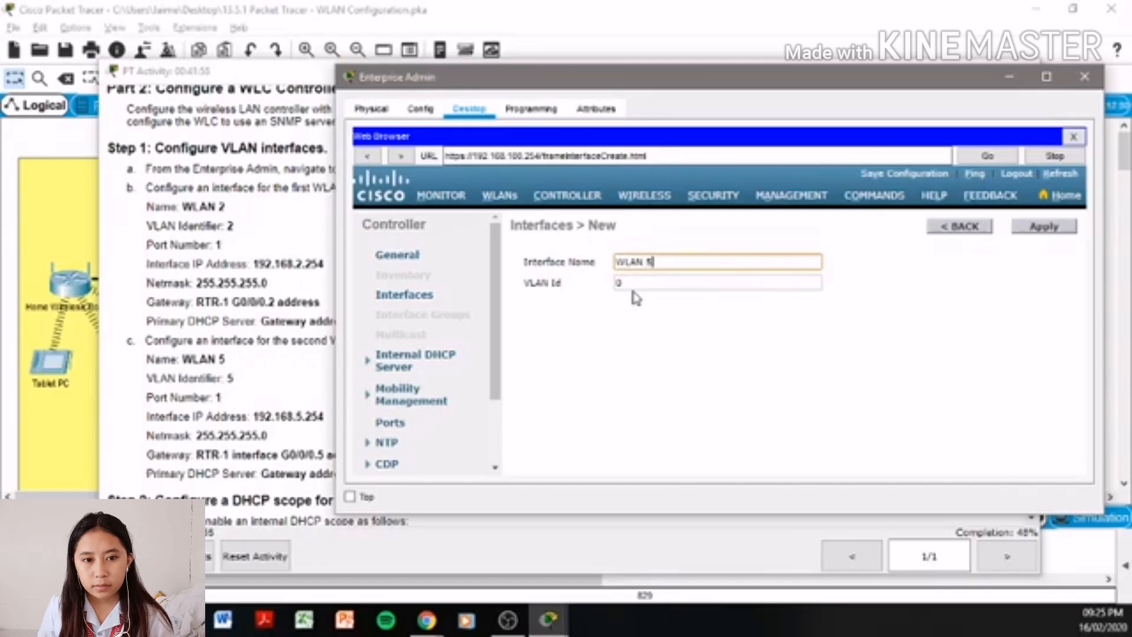
double_click(635, 283)
type("5")
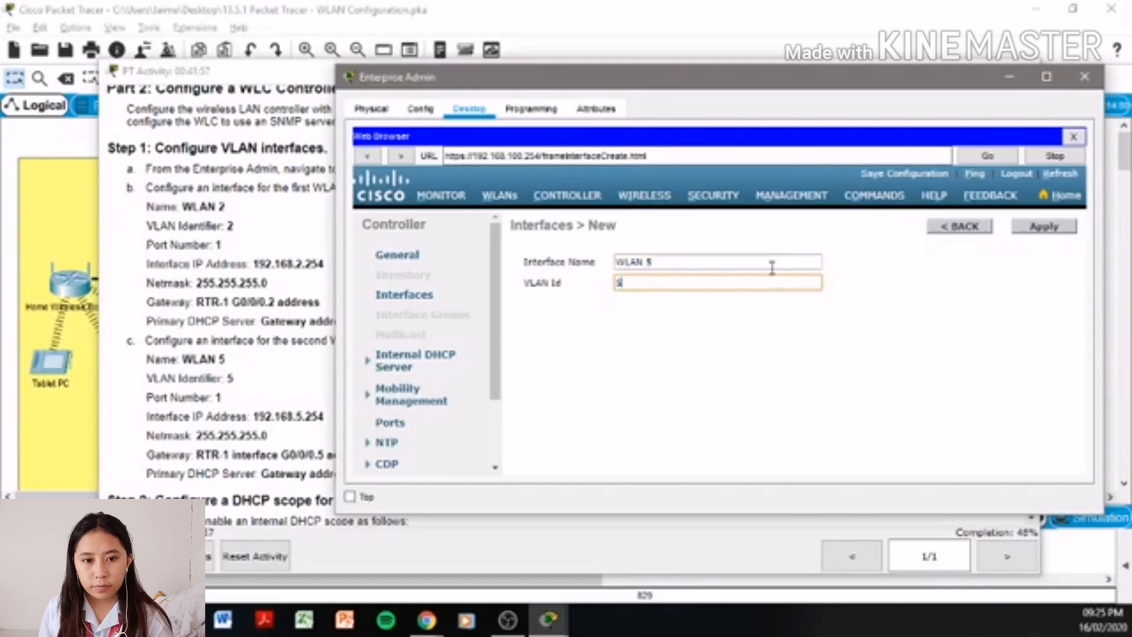
left_click(1058, 239)
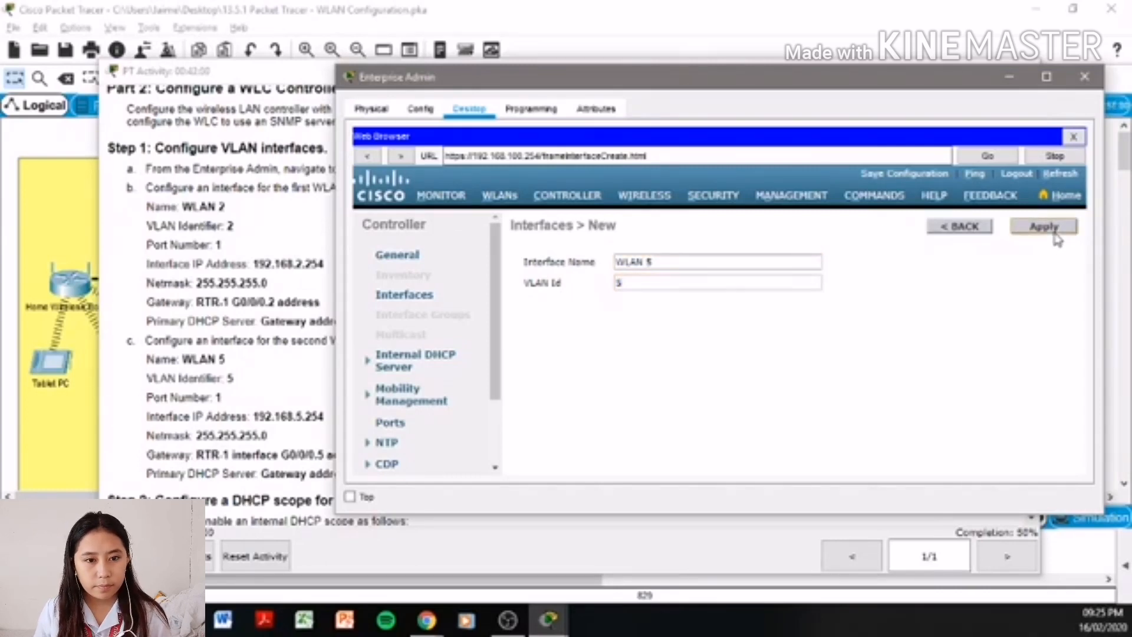
- Set WLAN 5 to port 1, IP 192.168.5.254, netmask 255.255.255.0
scroll(758, 326, "down", 4)
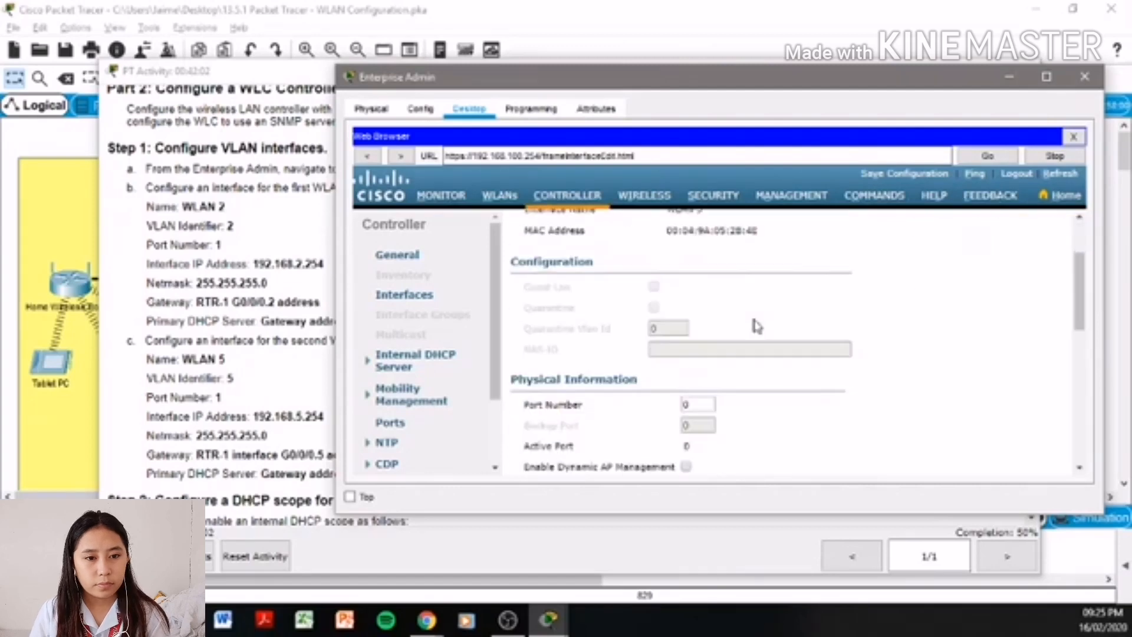
double_click(699, 305)
type("1")
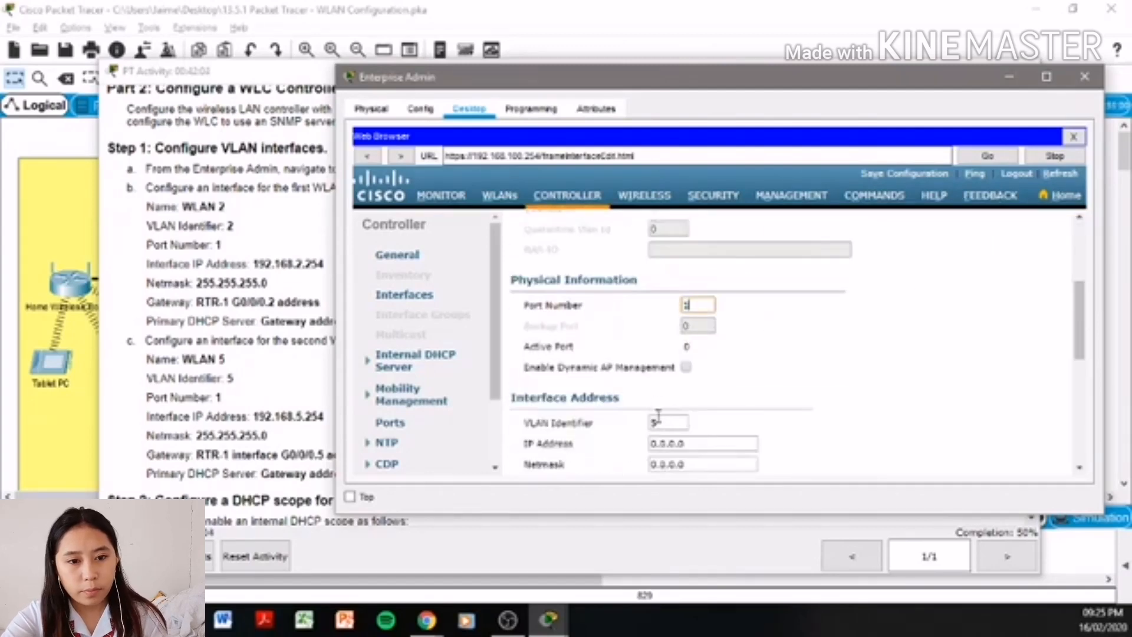
double_click(700, 444)
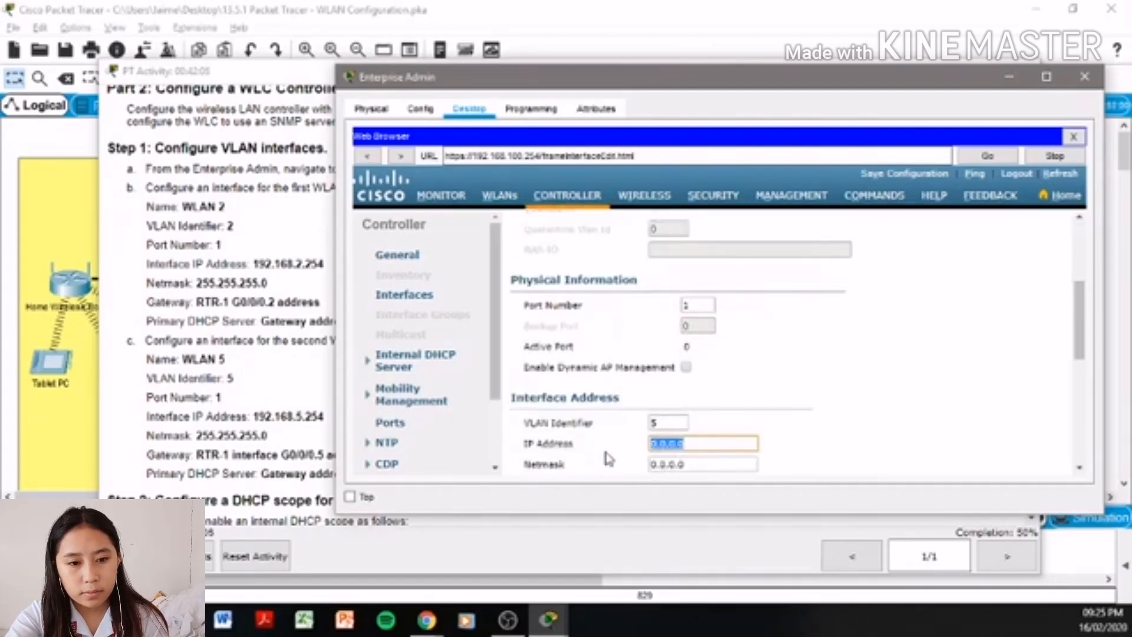
type("192.168")
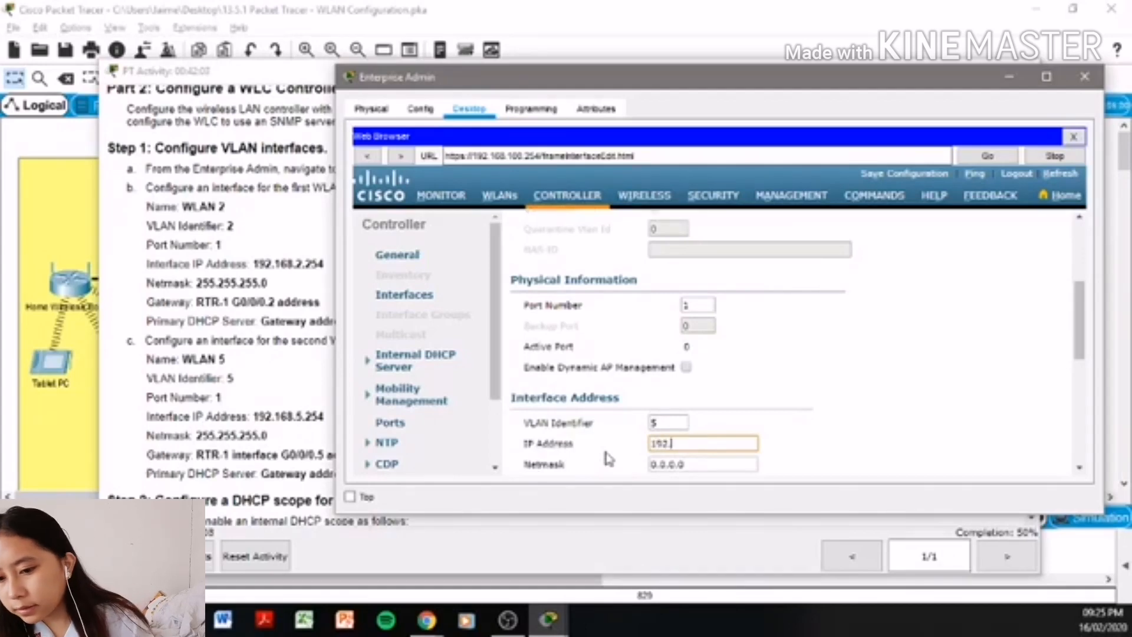
type(".5.")
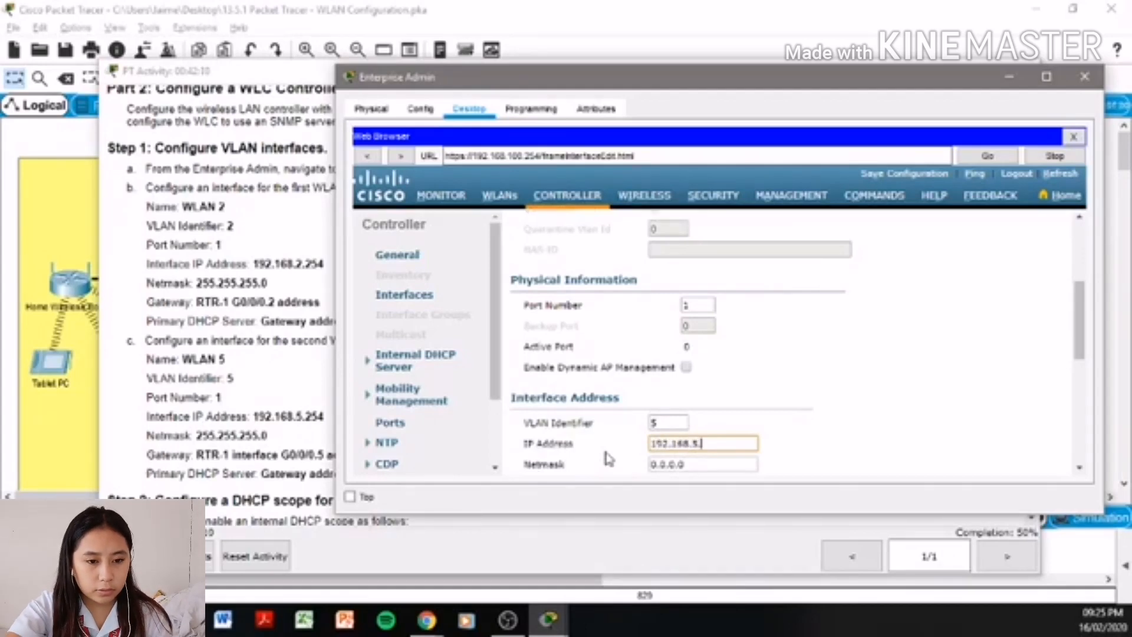
type("254")
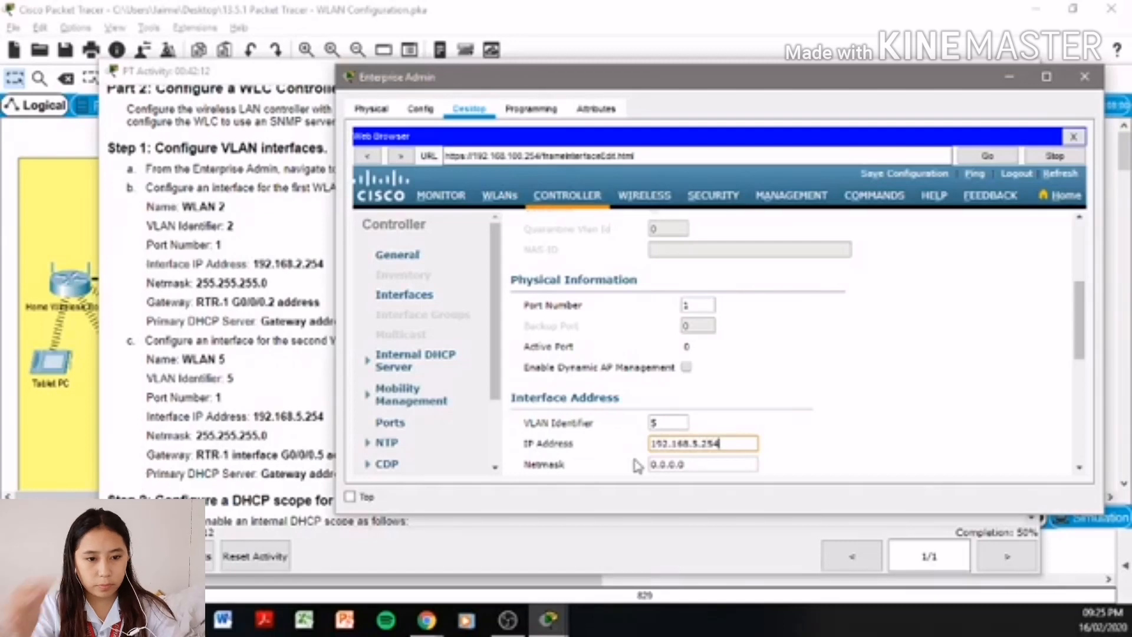
key("Tab")
scroll(608, 458, "down", 2)
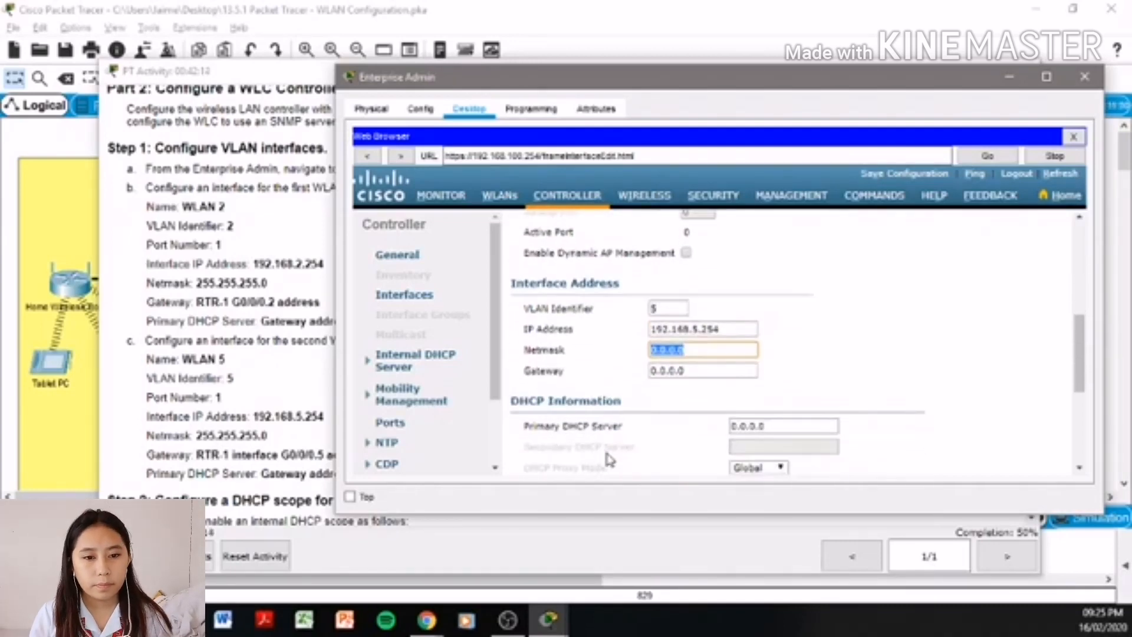
type("255.255")
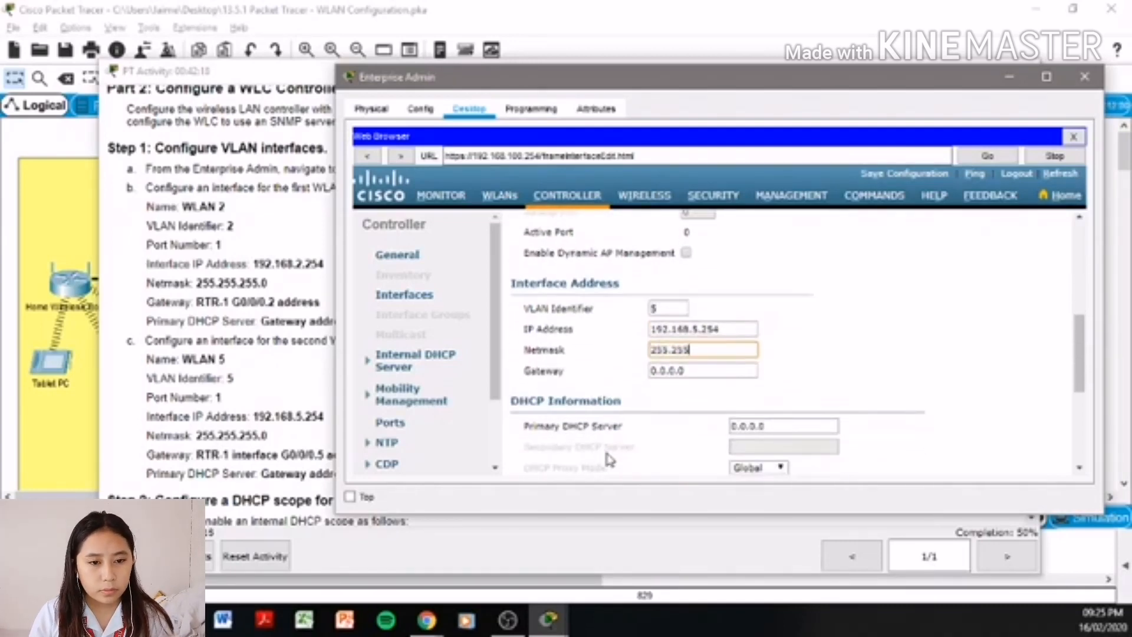
type(".255.")
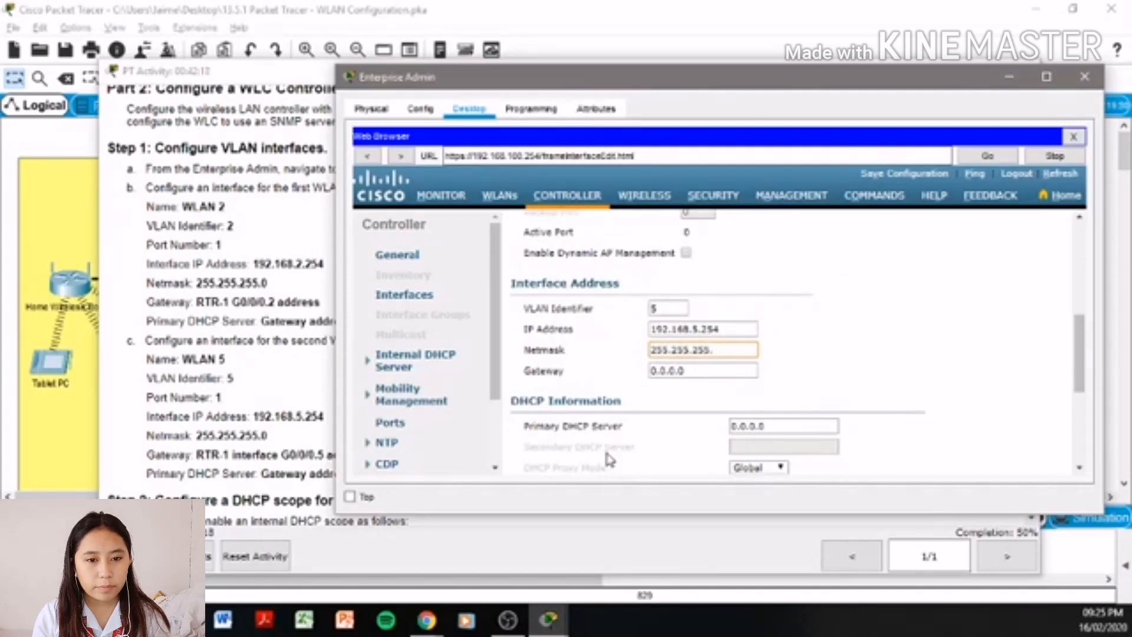
type("0")
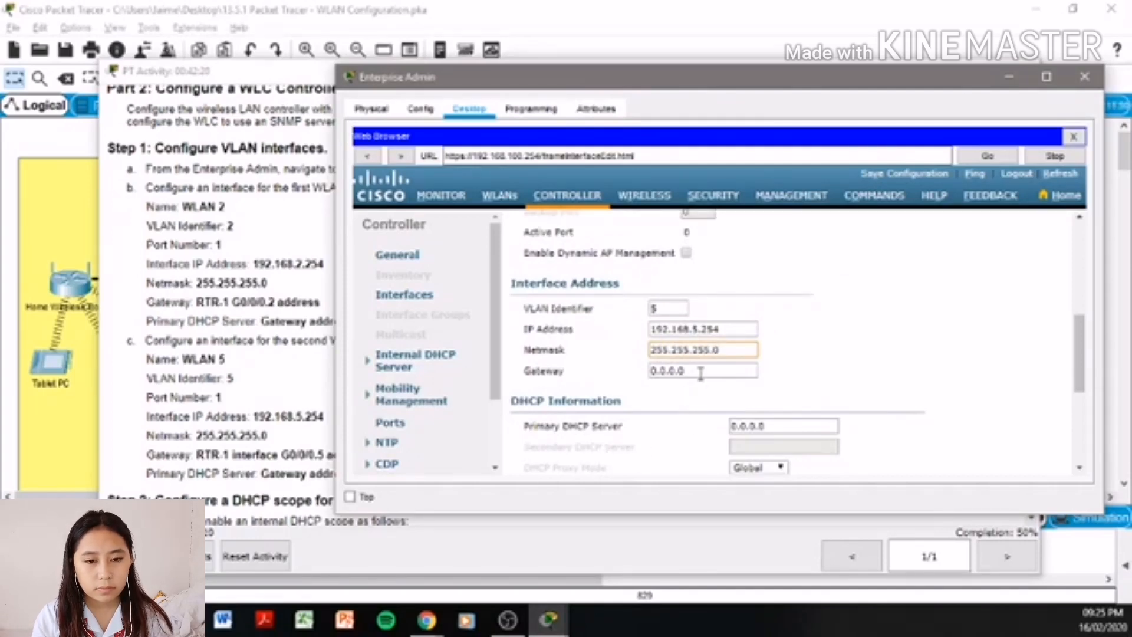
- Set gateway and primary DHCP server to 192.168.5.1, then apply and confirm
key("Tab")
type("192")
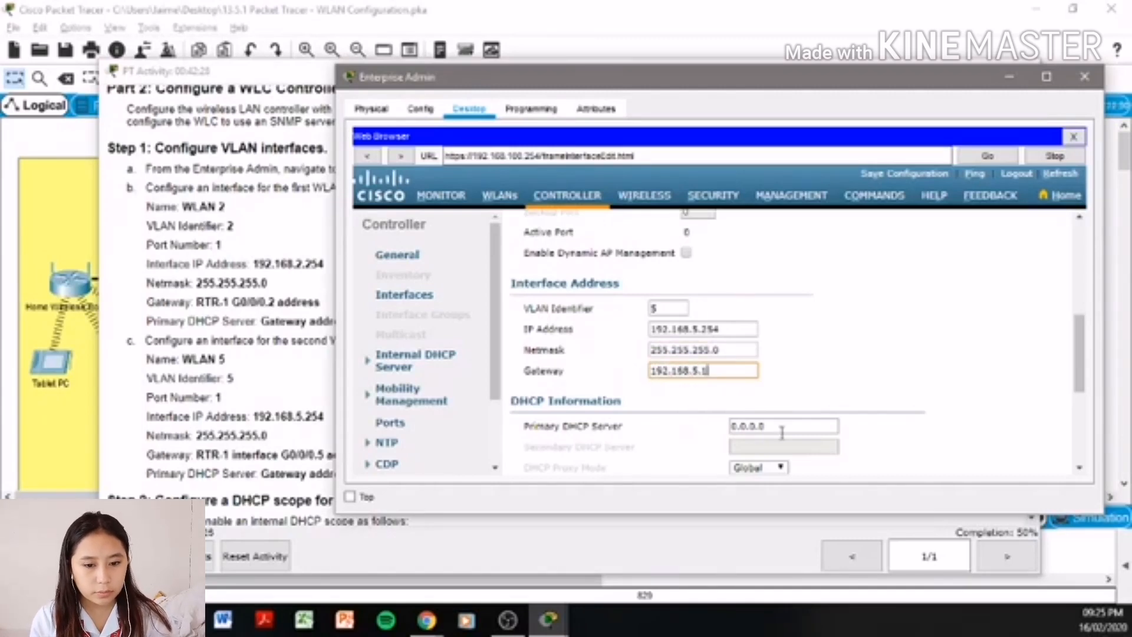
key("Tab")
key("shift+Tab")
key("ctrl+c")
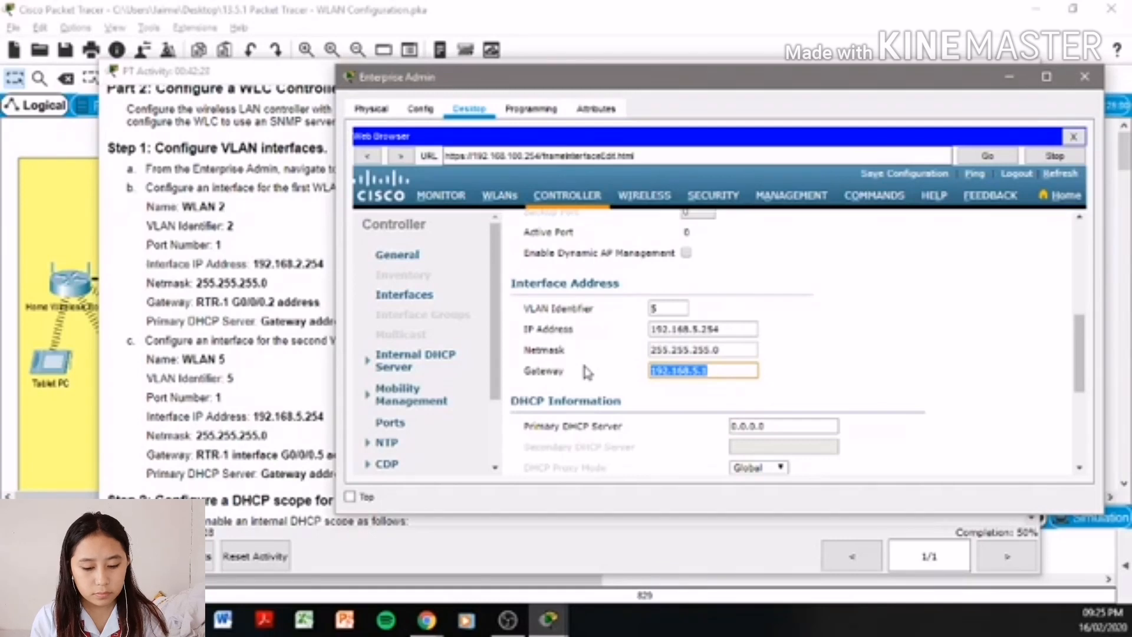
left_click_drag(812, 425, 715, 425)
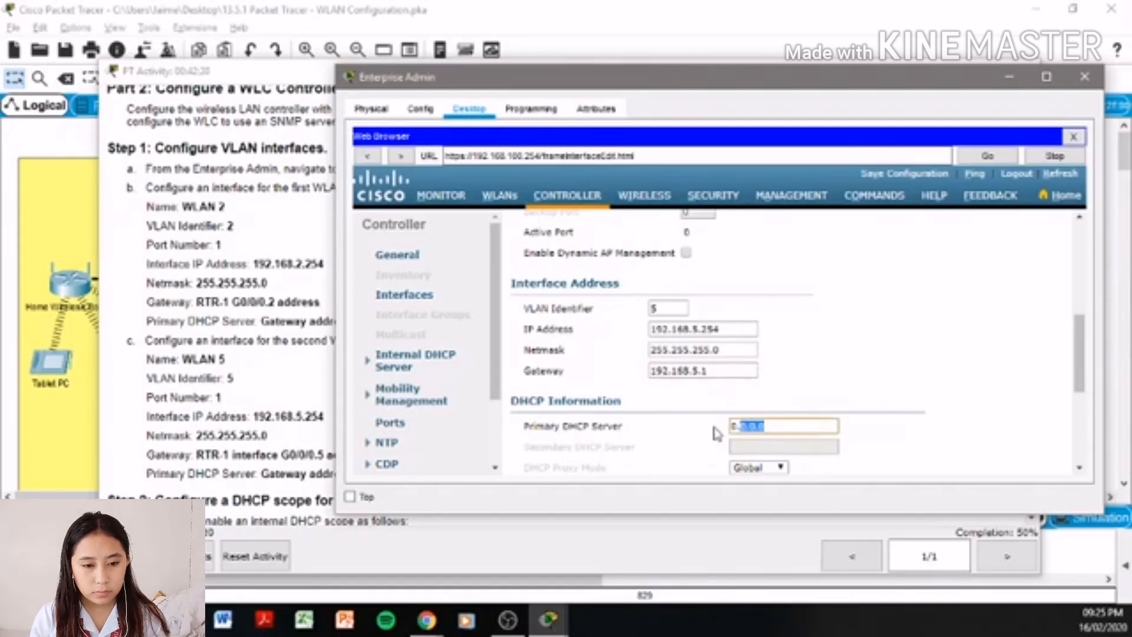
key("ctrl+v")
scroll(946, 413, "up", 5)
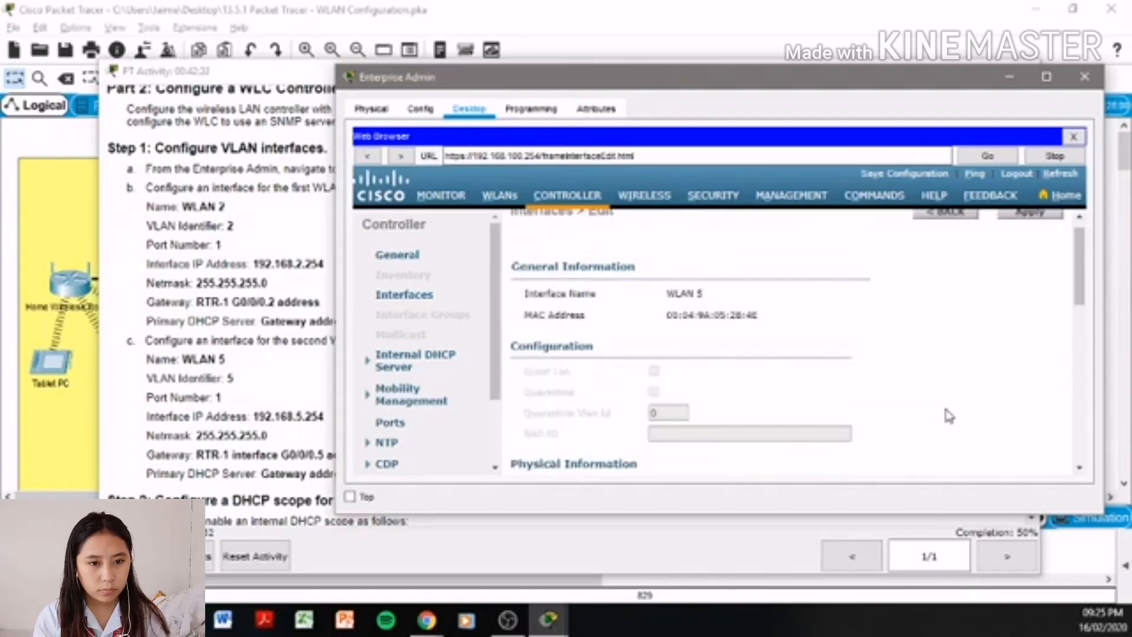
left_click(1031, 227)
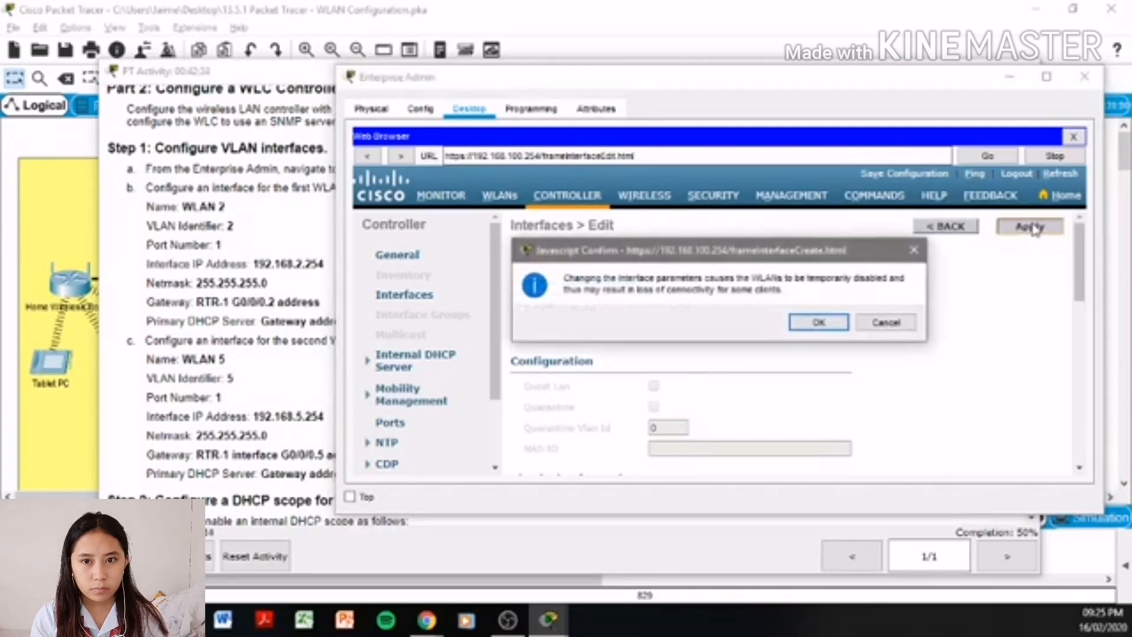
left_click(820, 322)
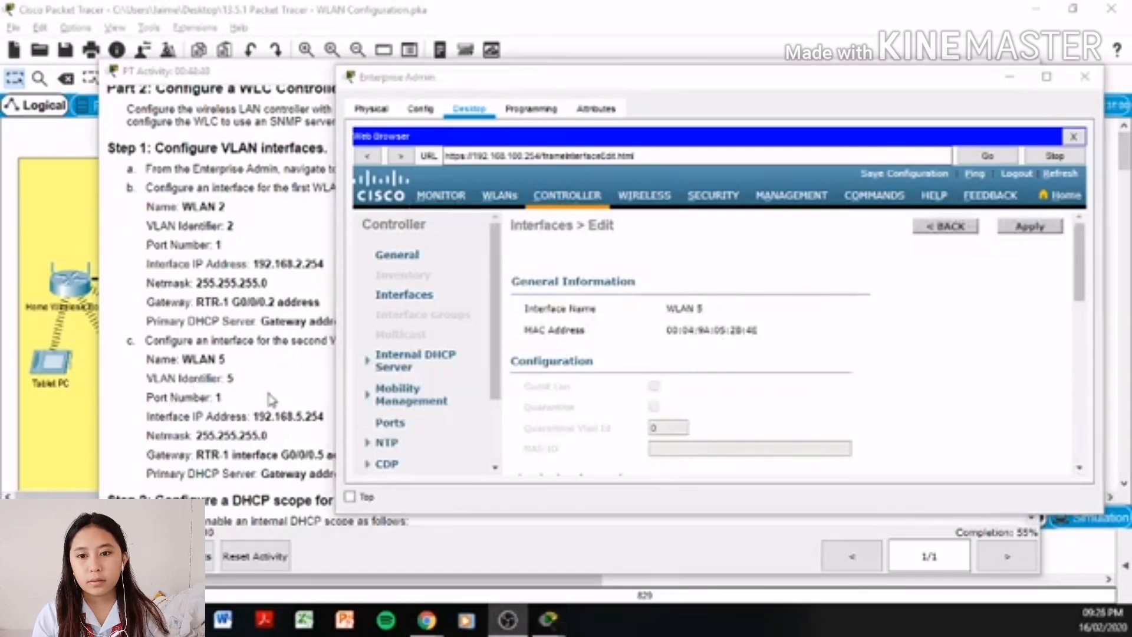
- Under Internal DHCP Server > DHCP Scope, create a New scope named management and apply
left_click(272, 400)
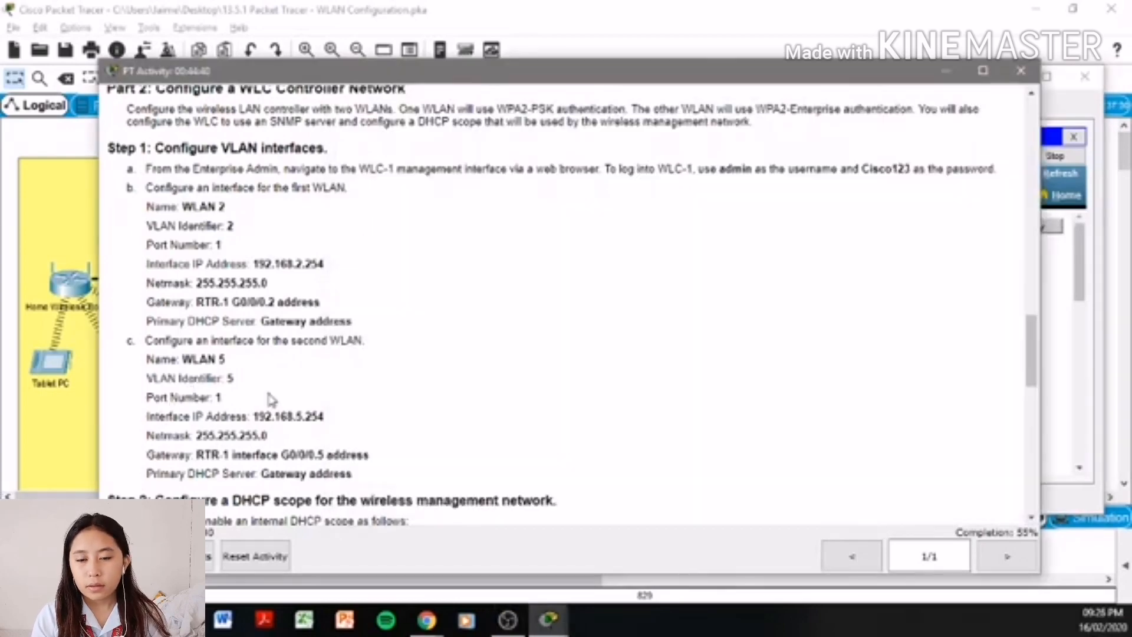
scroll(291, 377, "down", 5)
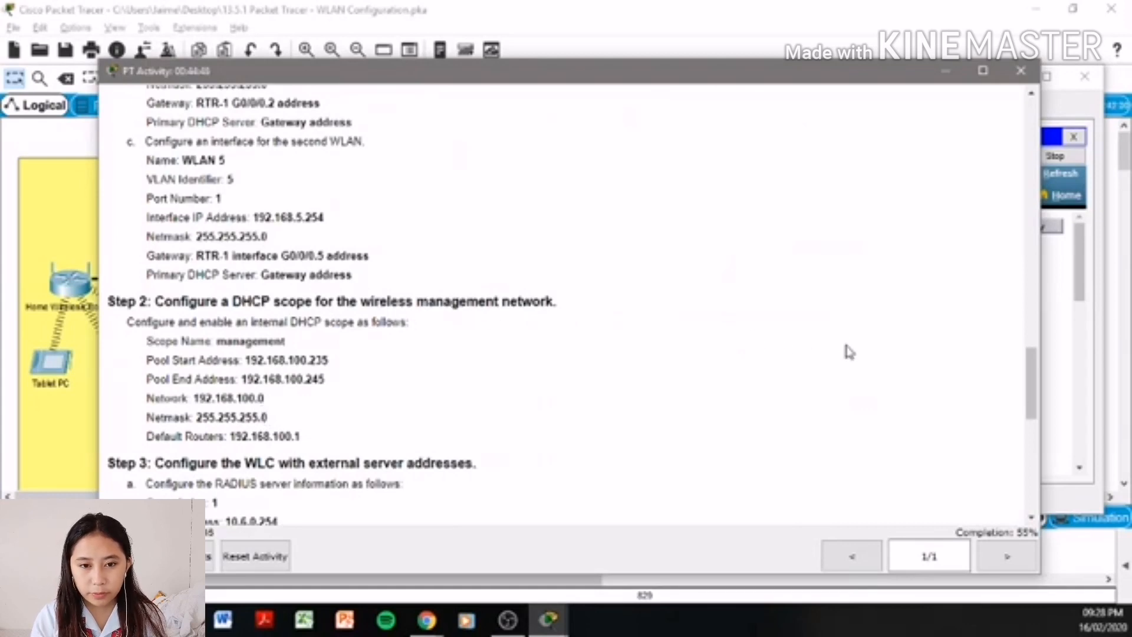
left_click(1060, 329)
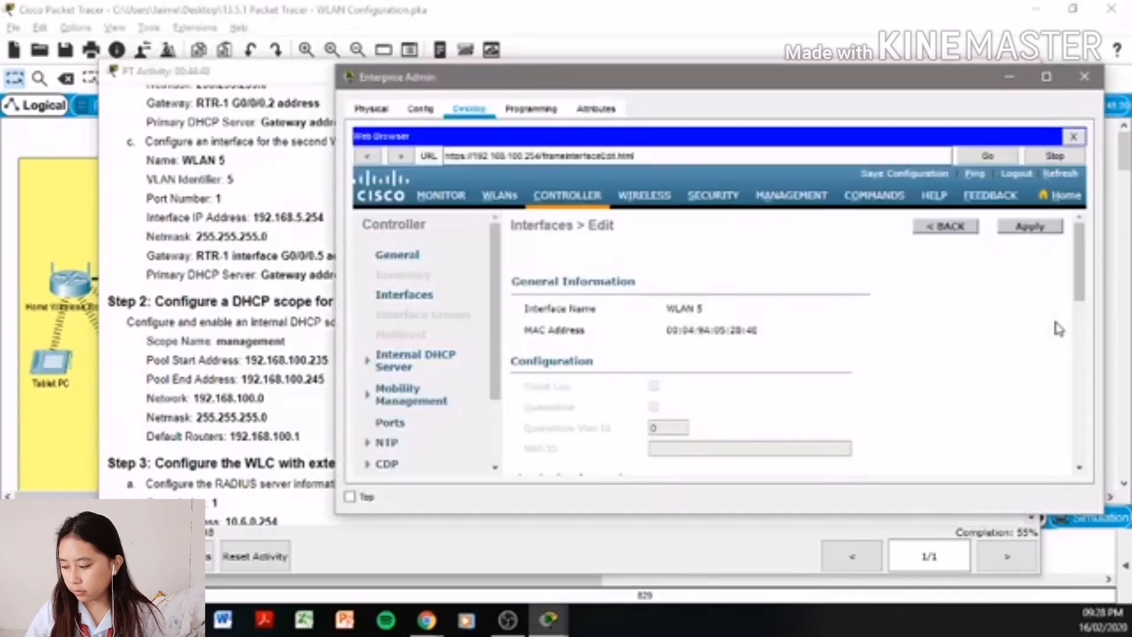
left_click(428, 364)
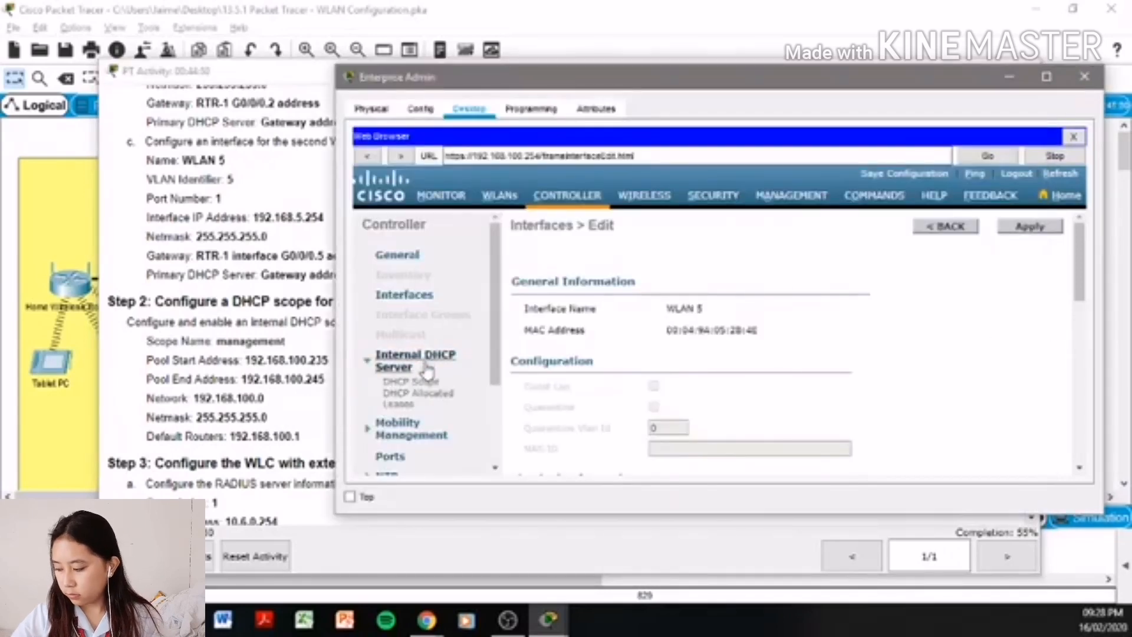
left_click(429, 383)
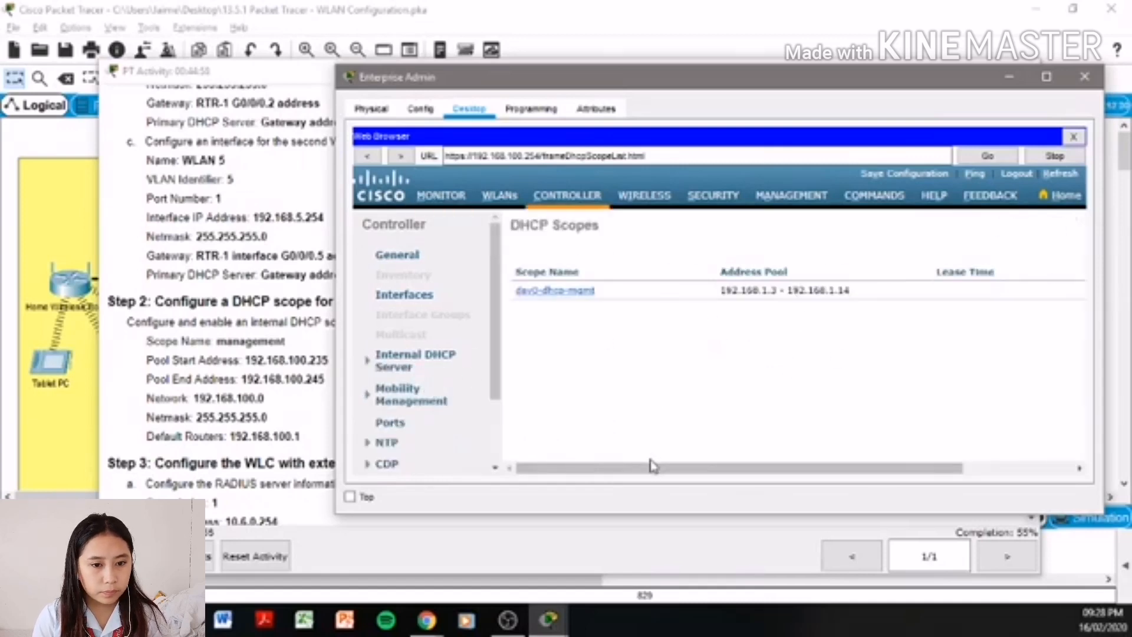
left_click_drag(751, 470, 863, 470)
left_click(1042, 227)
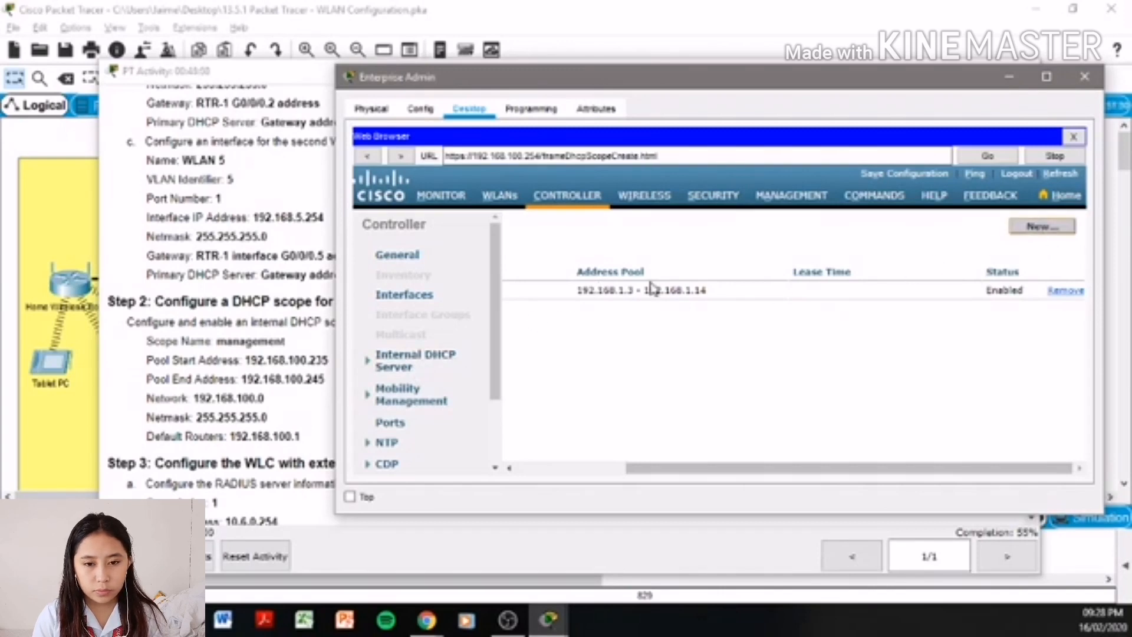
left_click(691, 261)
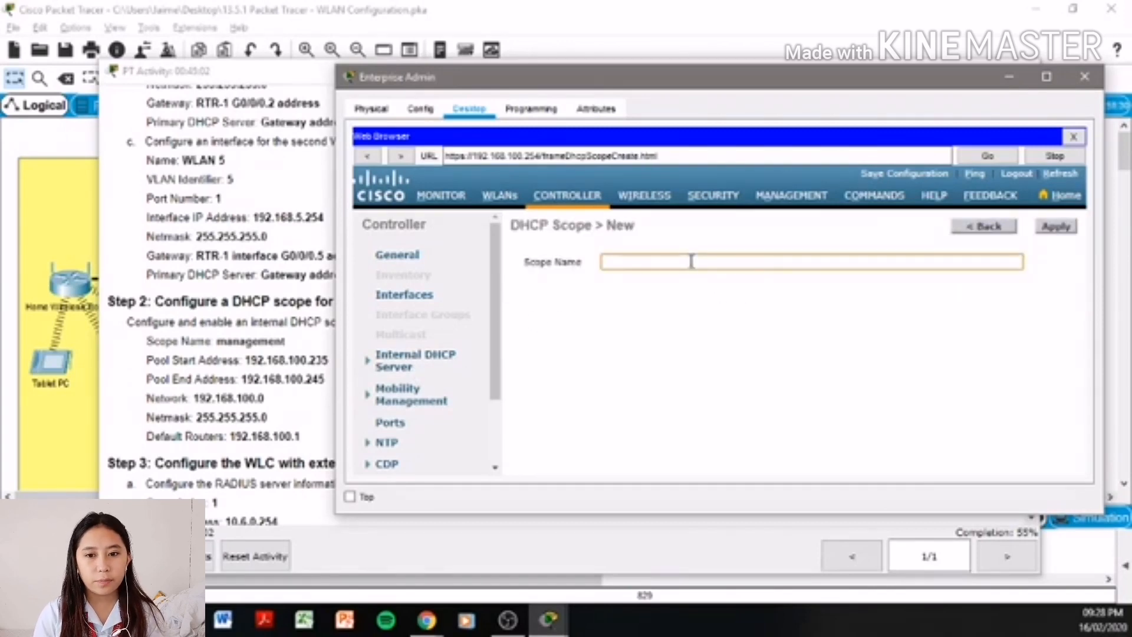
type("management")
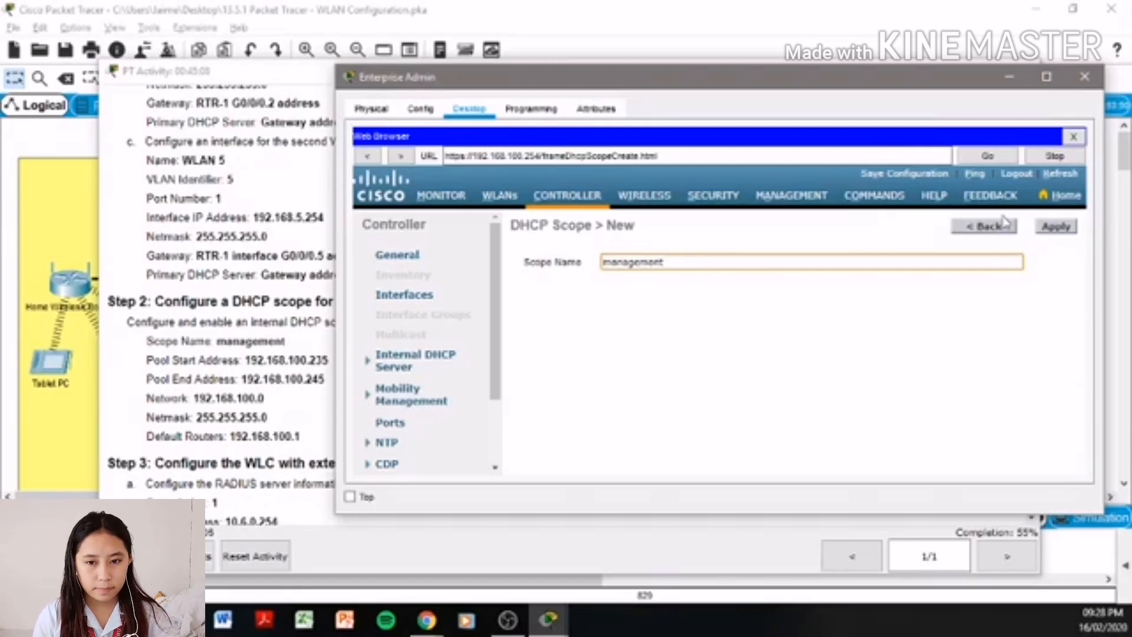
left_click(1070, 228)
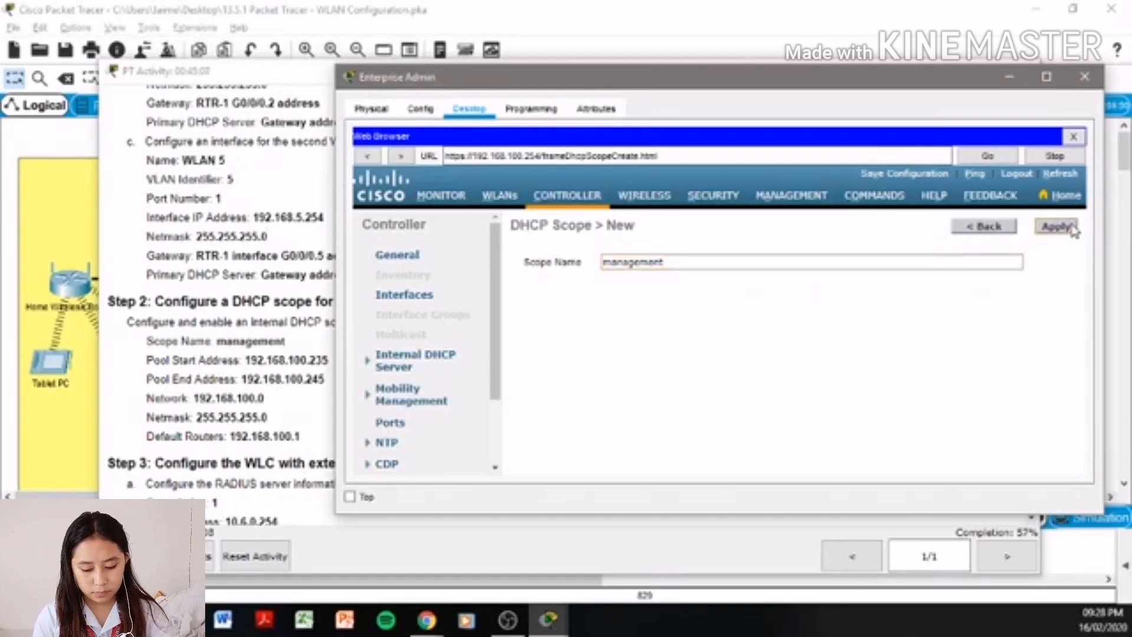
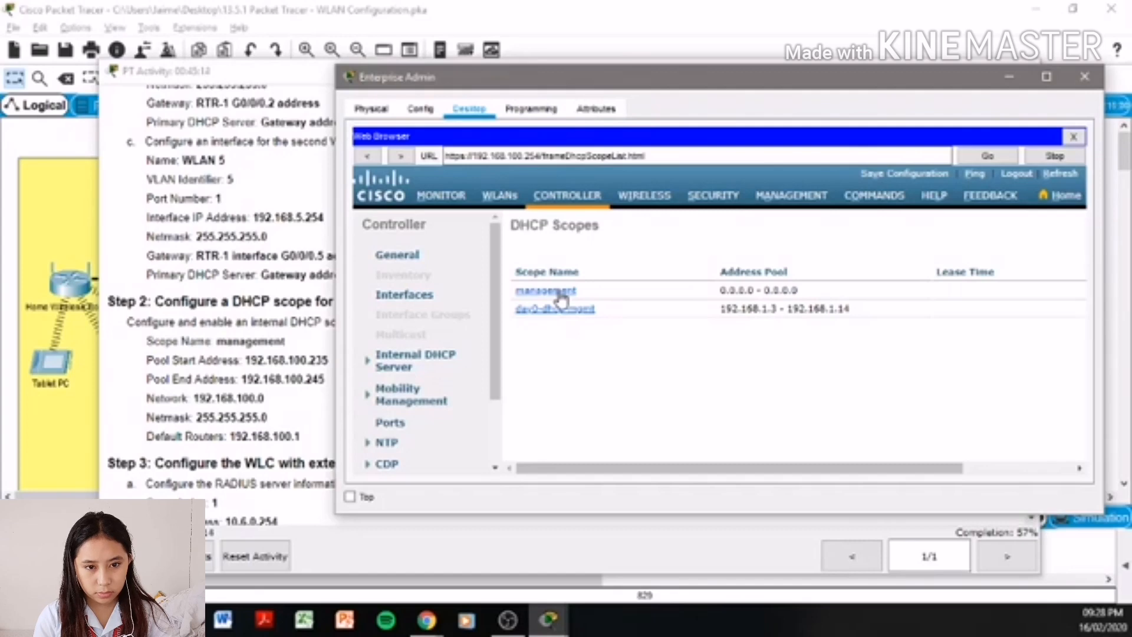
- Give the management scope pool 192.168.100.235–245, network 192.168.100.0 and netmask 255.255.255.0
left_click(559, 291)
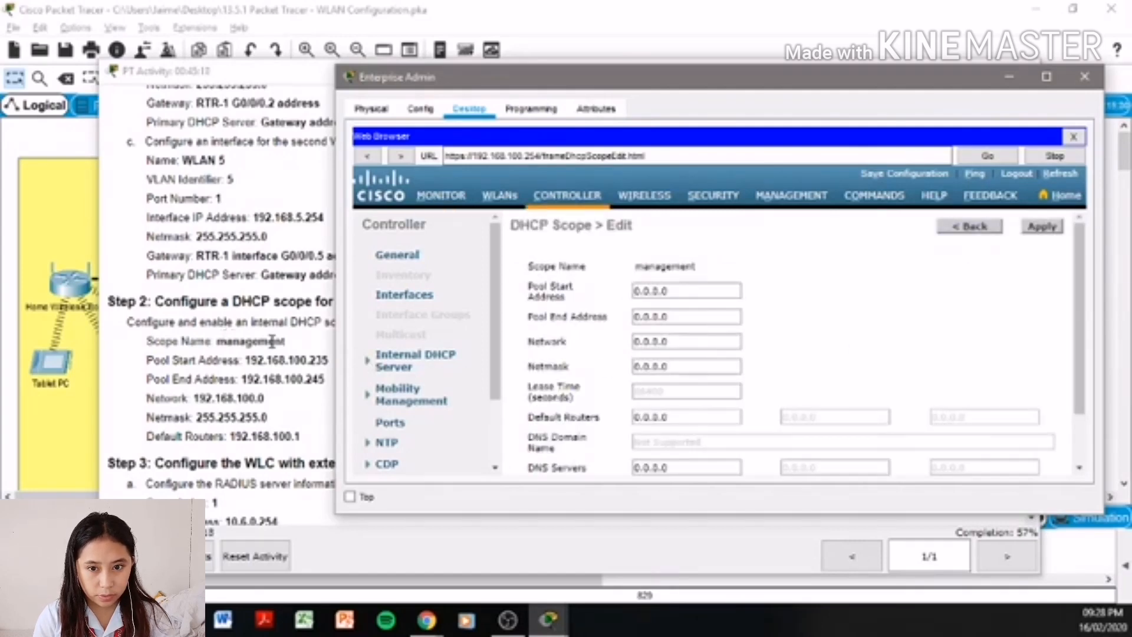
left_click_drag(674, 293, 618, 295)
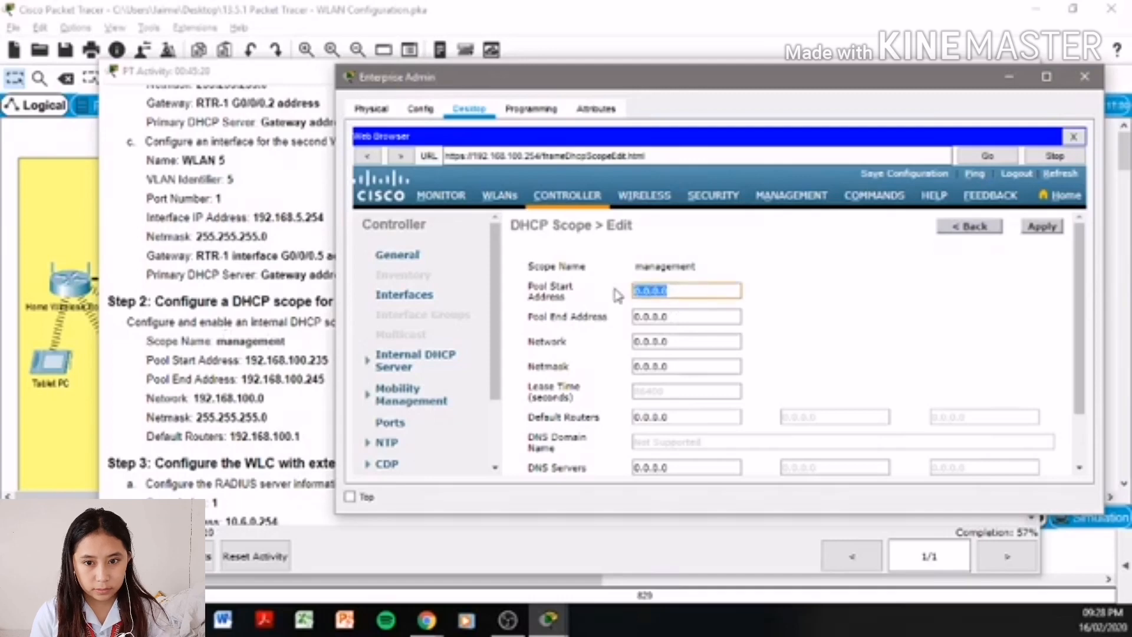
type("192.")
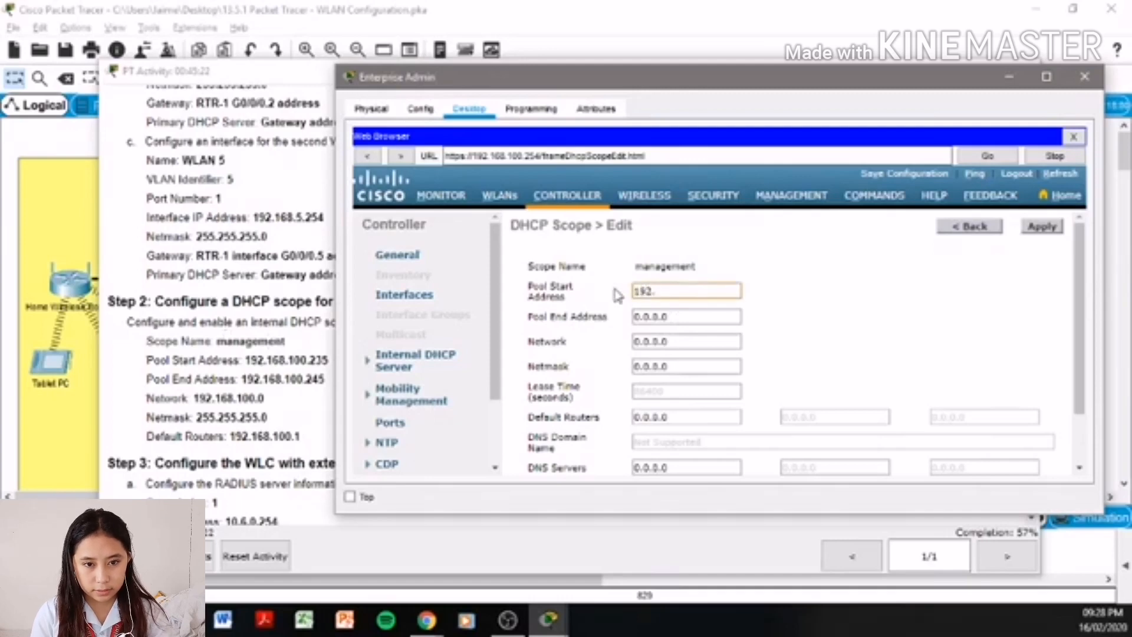
type("168")
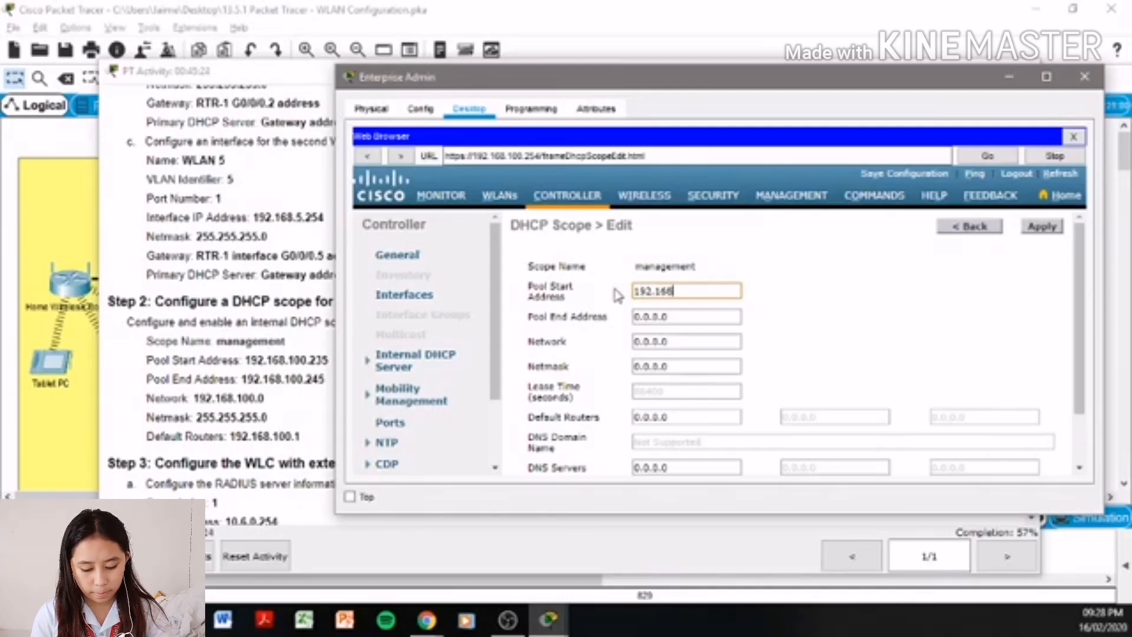
type(".100")
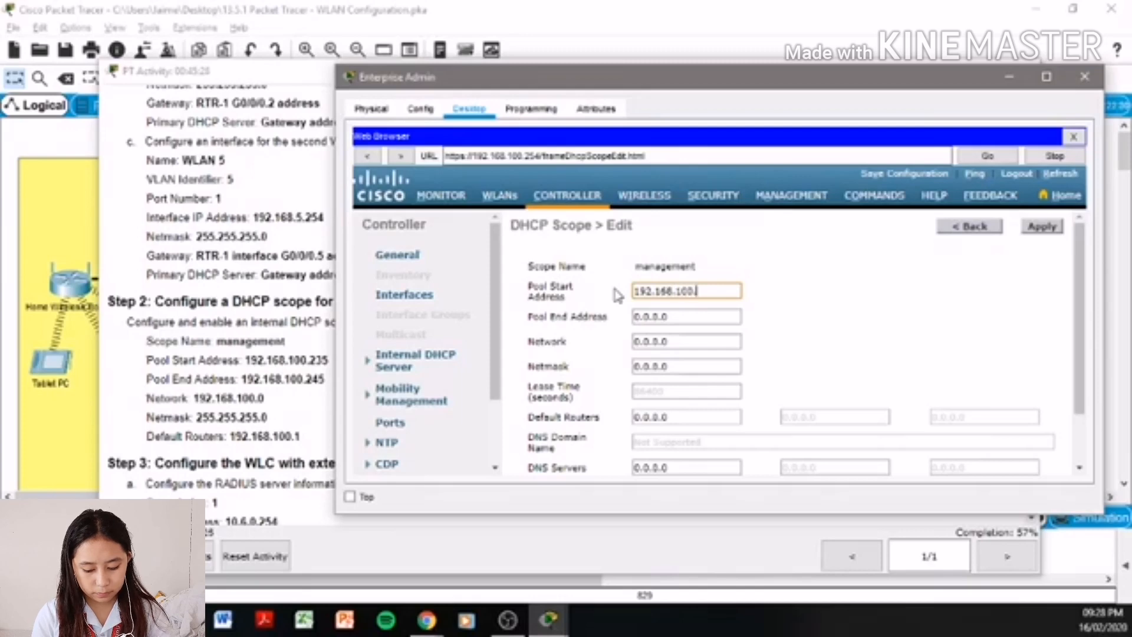
type(".")
type("235")
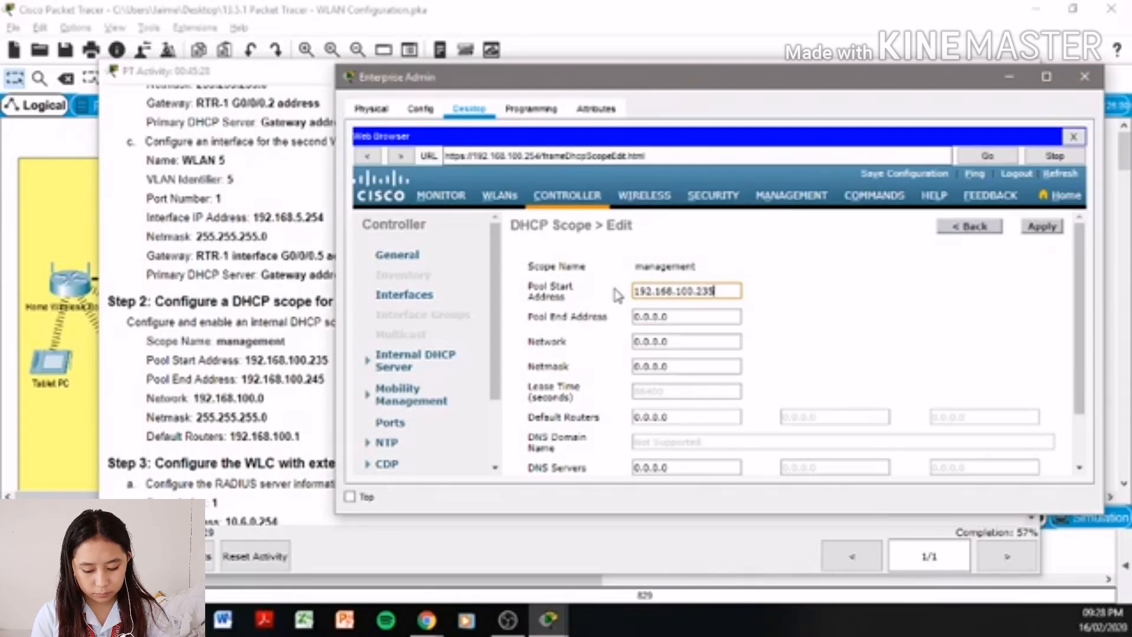
key("Tab")
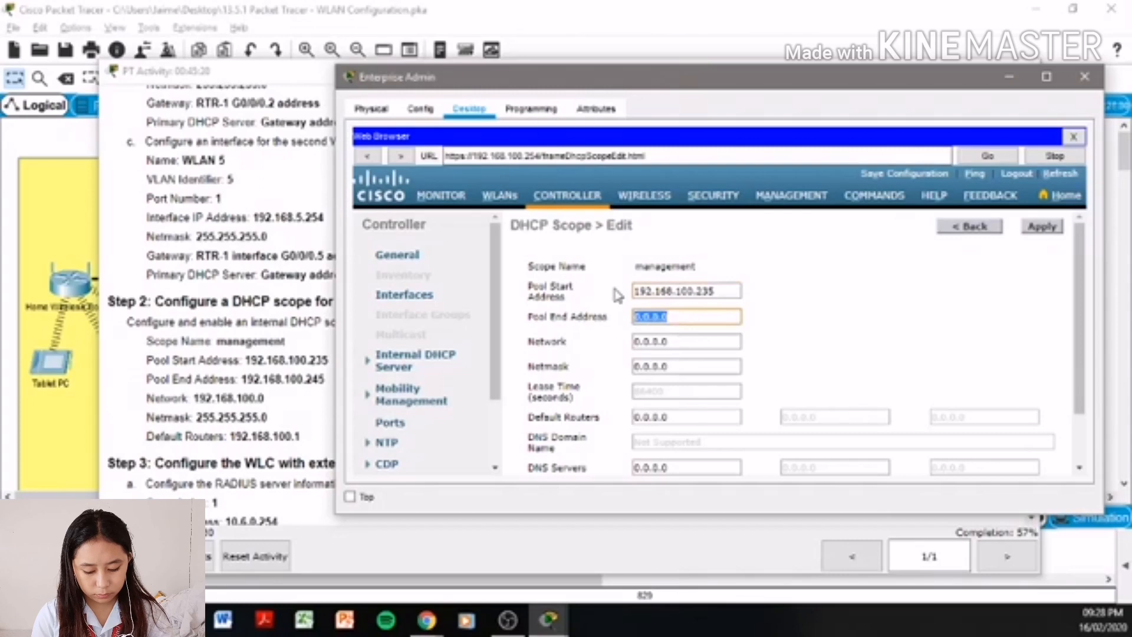
type("10")
type("2.168.")
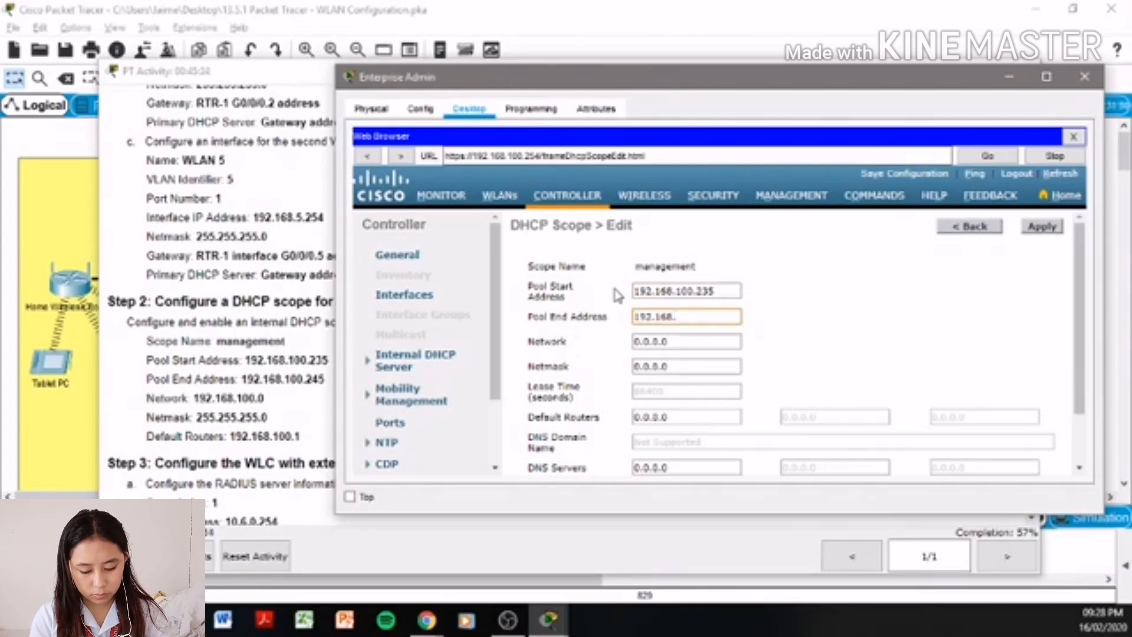
type("100.245")
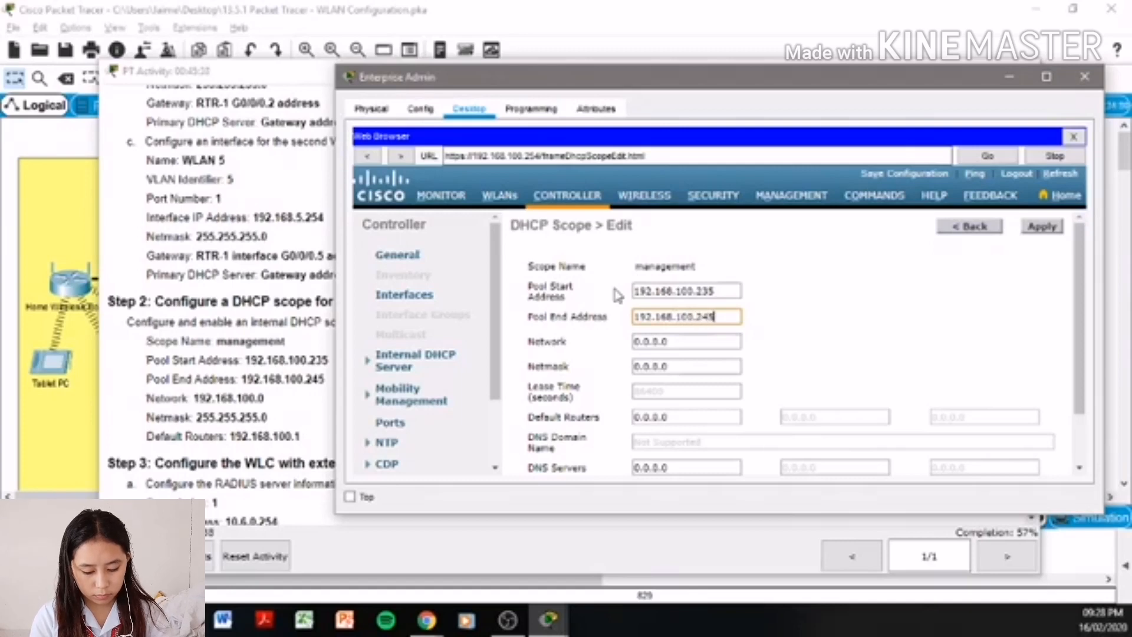
key("Tab")
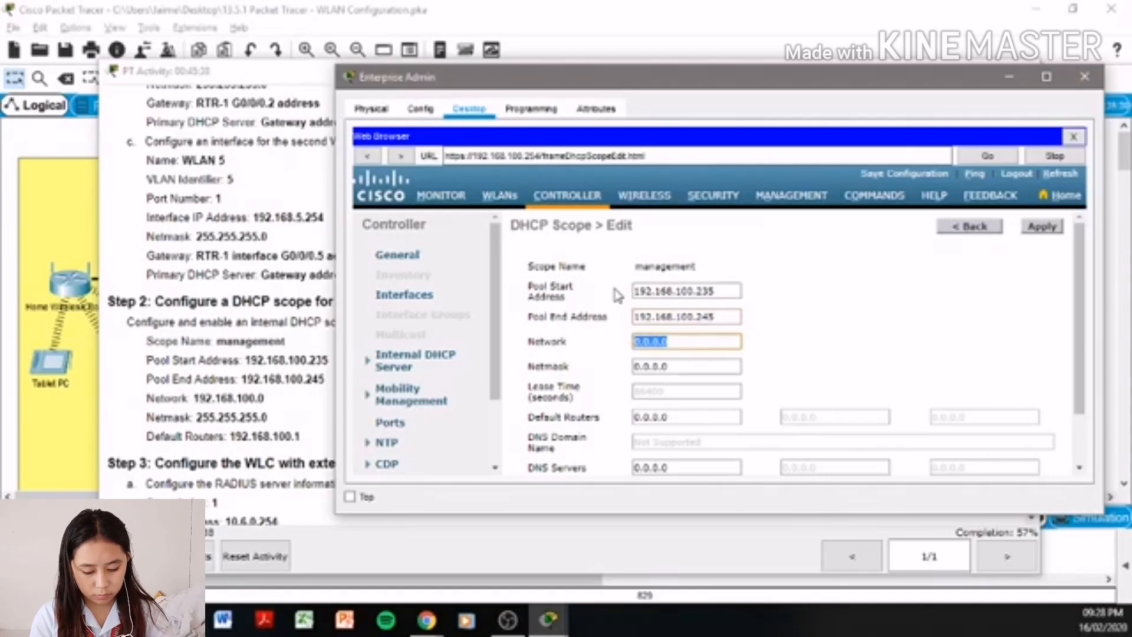
type("192.")
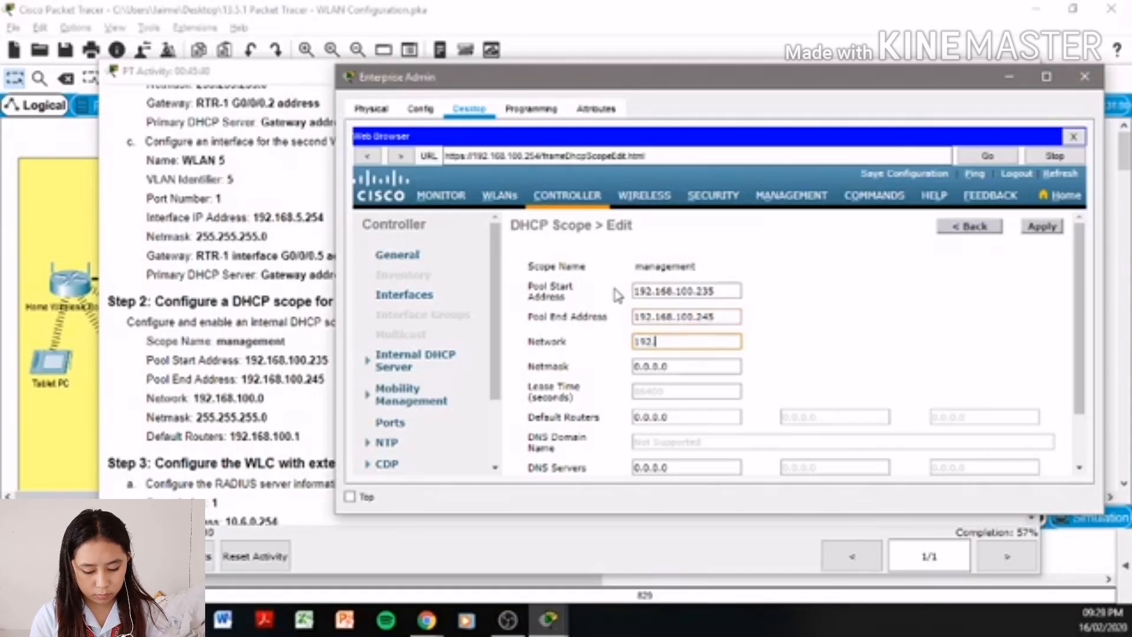
type("168.1")
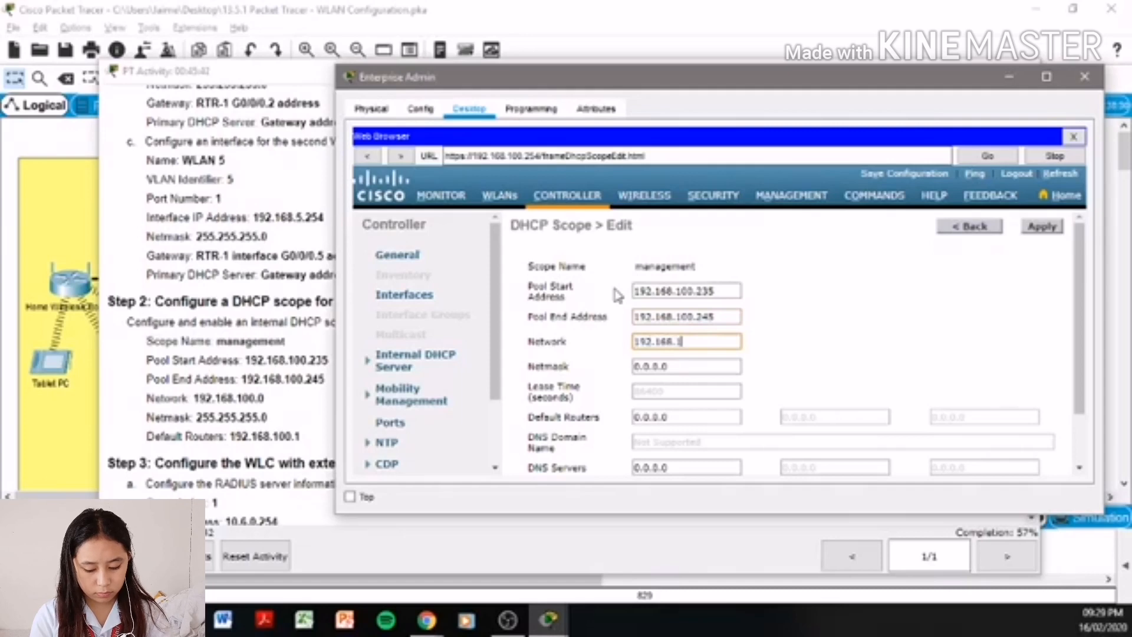
type("00.0")
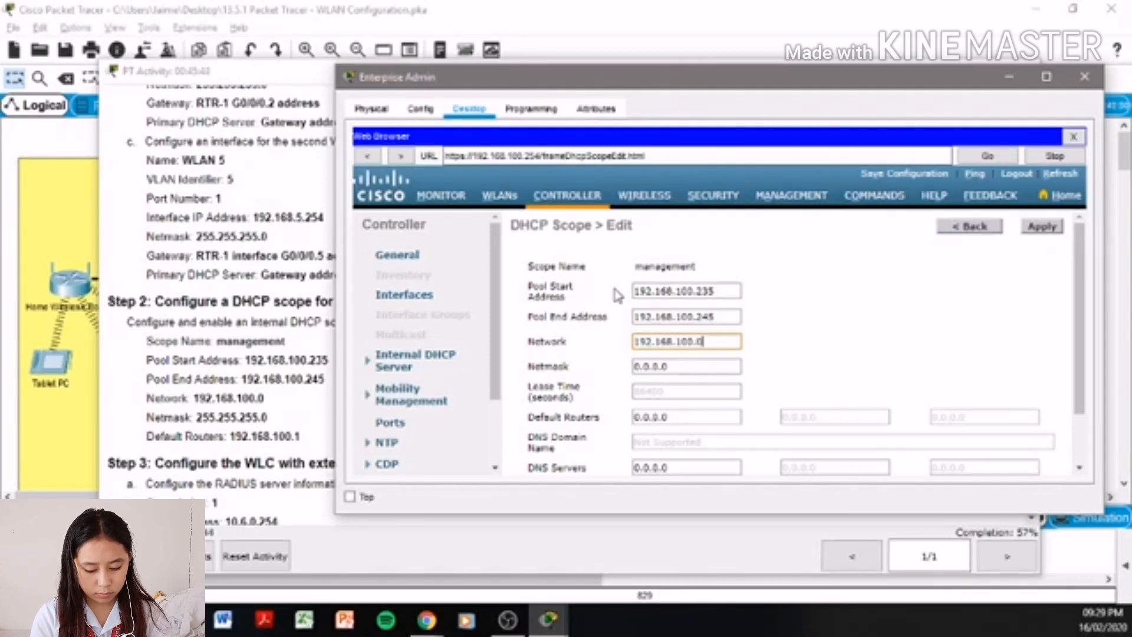
key("Tab")
type("255.")
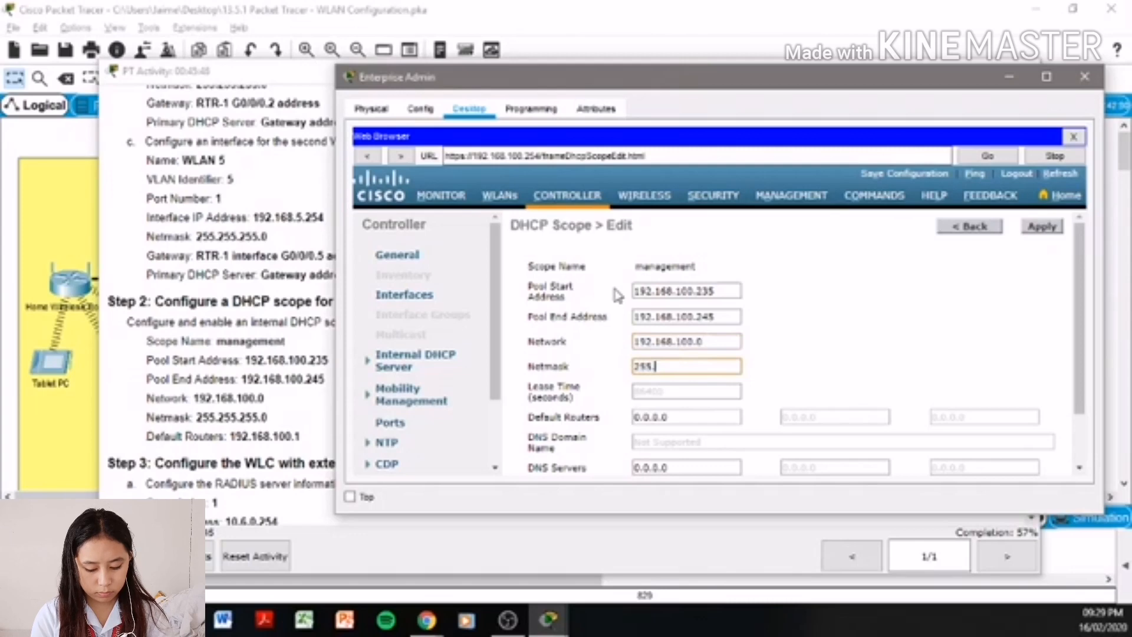
type("255.255.0")
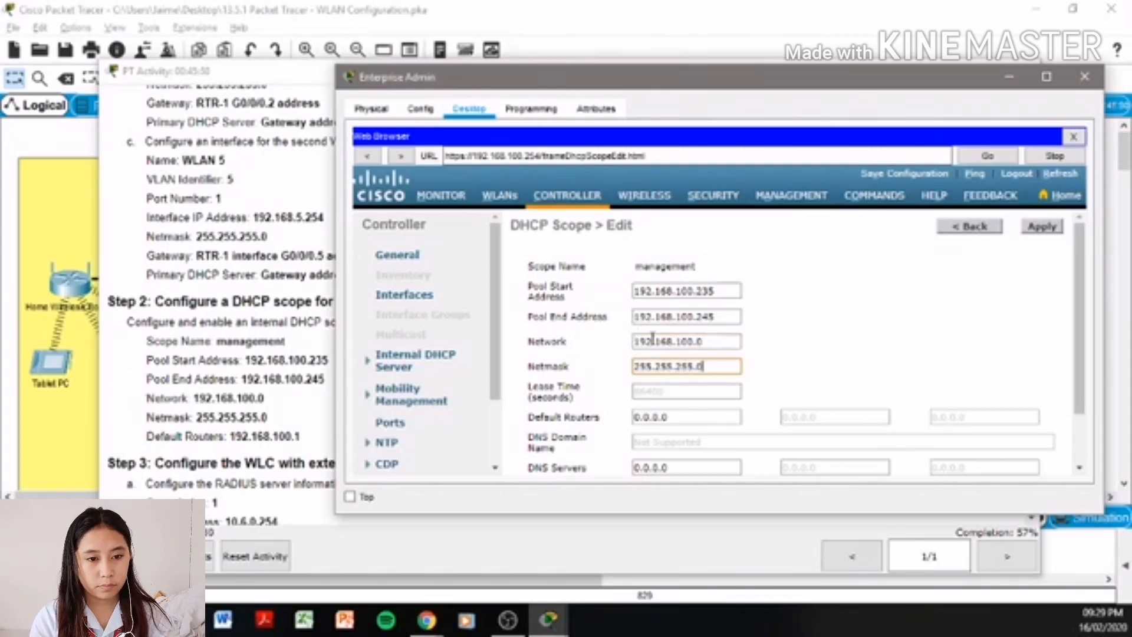
- Paste 192.168.100.1 as the scope's default router and apply the management scope
left_click_drag(300, 436, 233, 435)
key("ctrl+c")
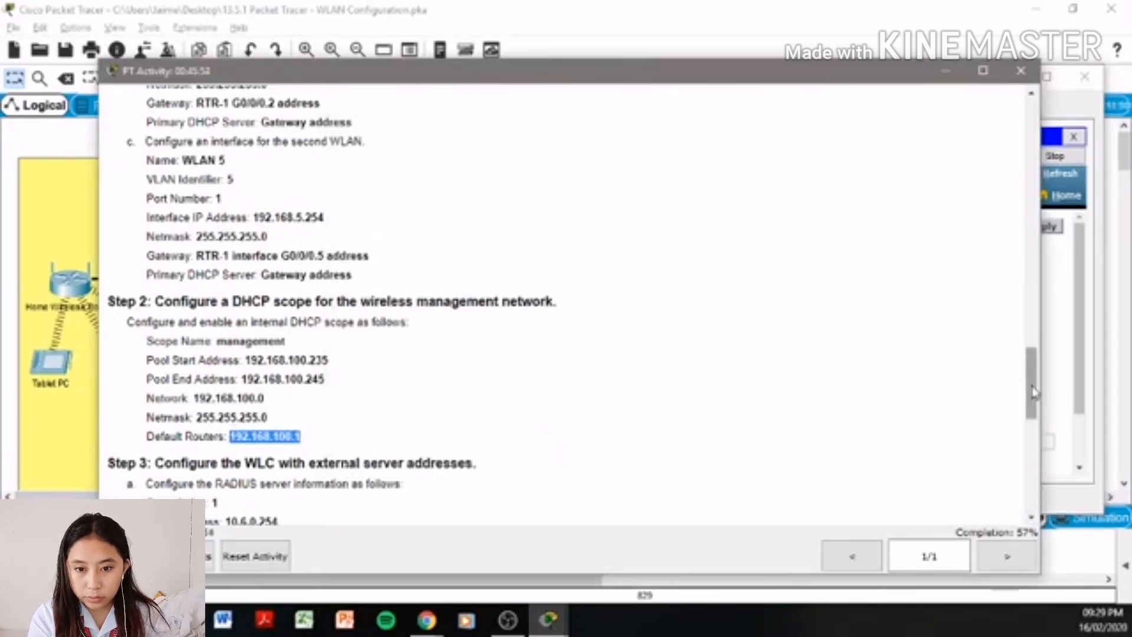
left_click(1076, 377)
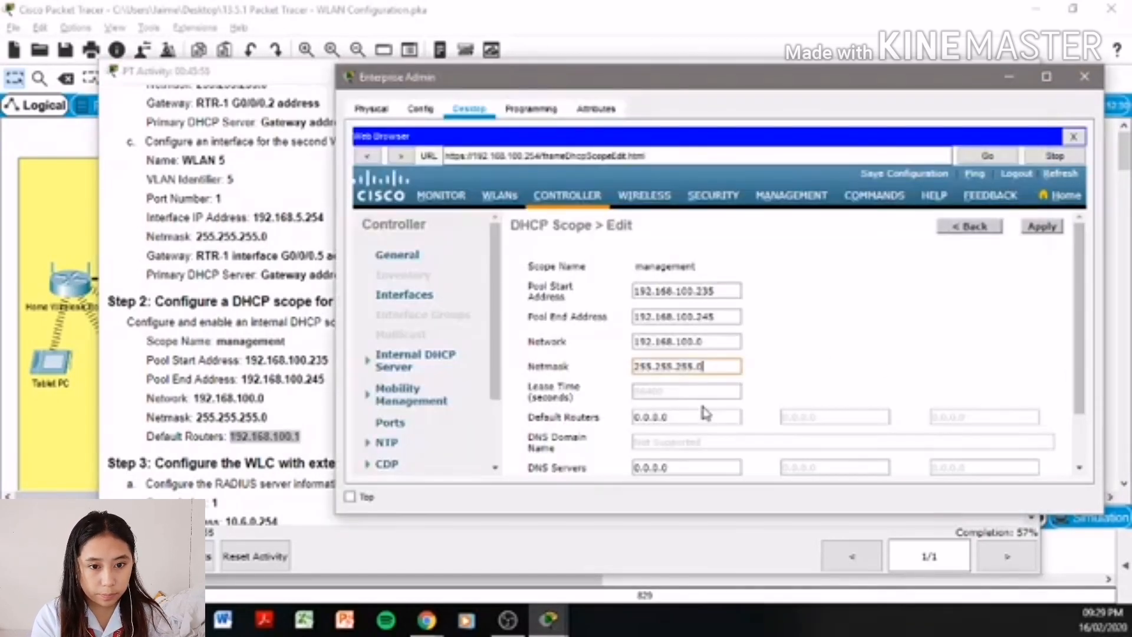
left_click_drag(704, 416, 594, 420)
key("ctrl+v")
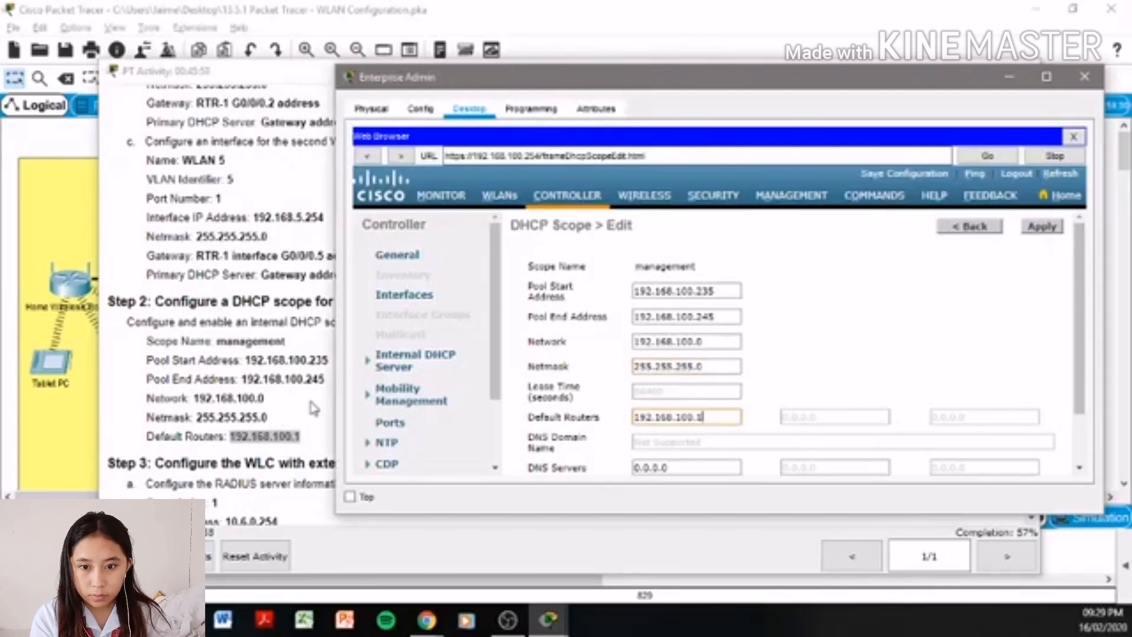
left_click(313, 413)
left_click(1073, 363)
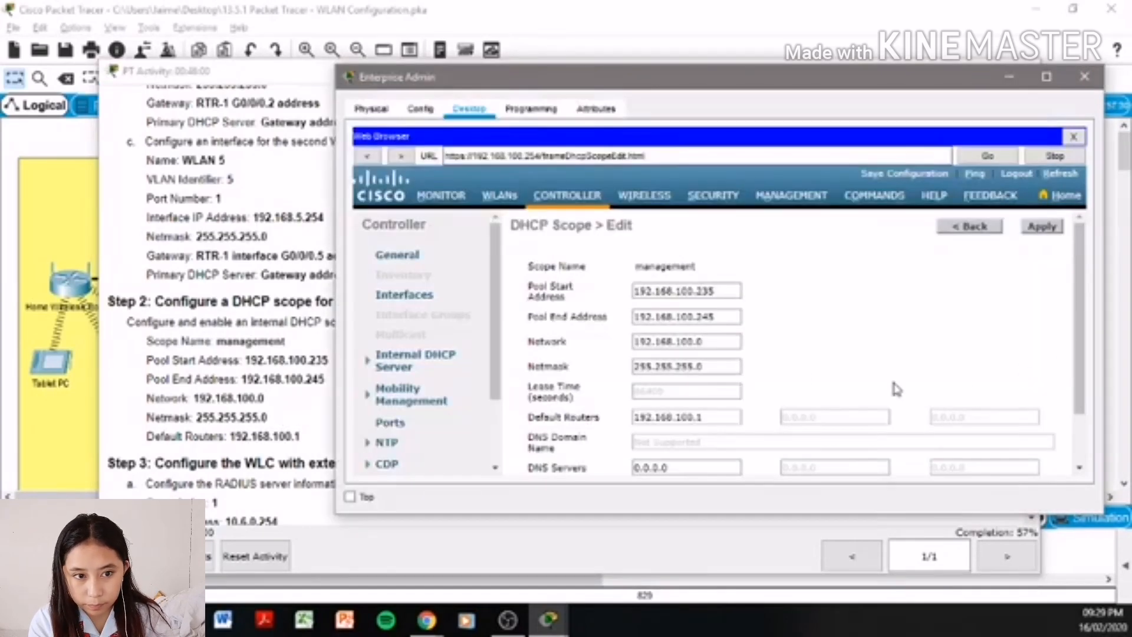
scroll(959, 360, "down", 2)
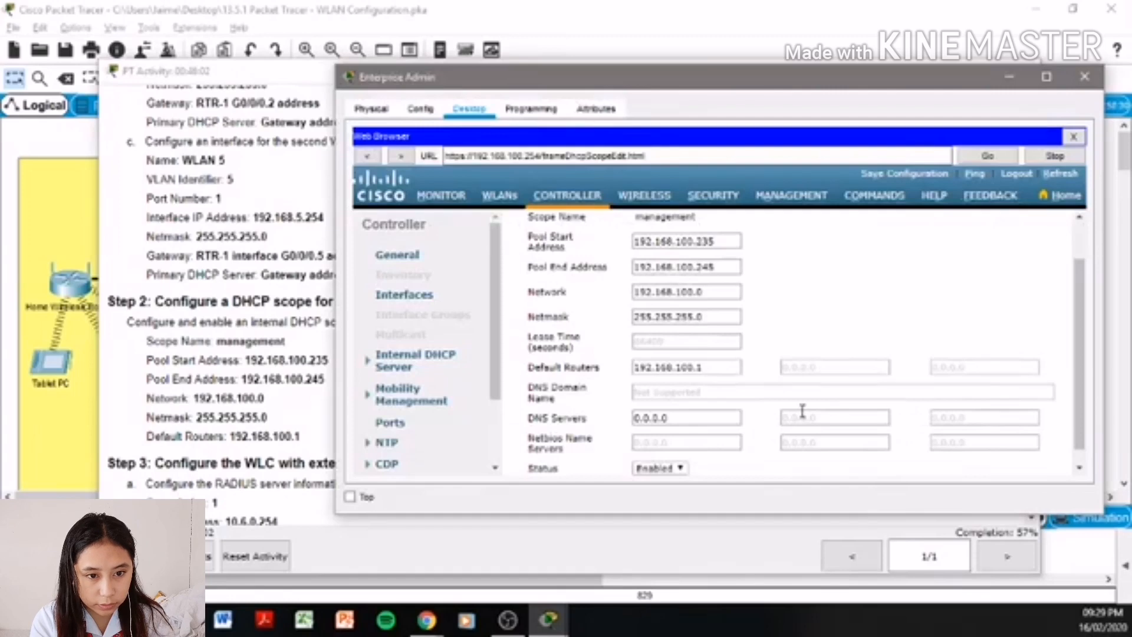
scroll(819, 407, "down", 1)
scroll(996, 336, "up", 3)
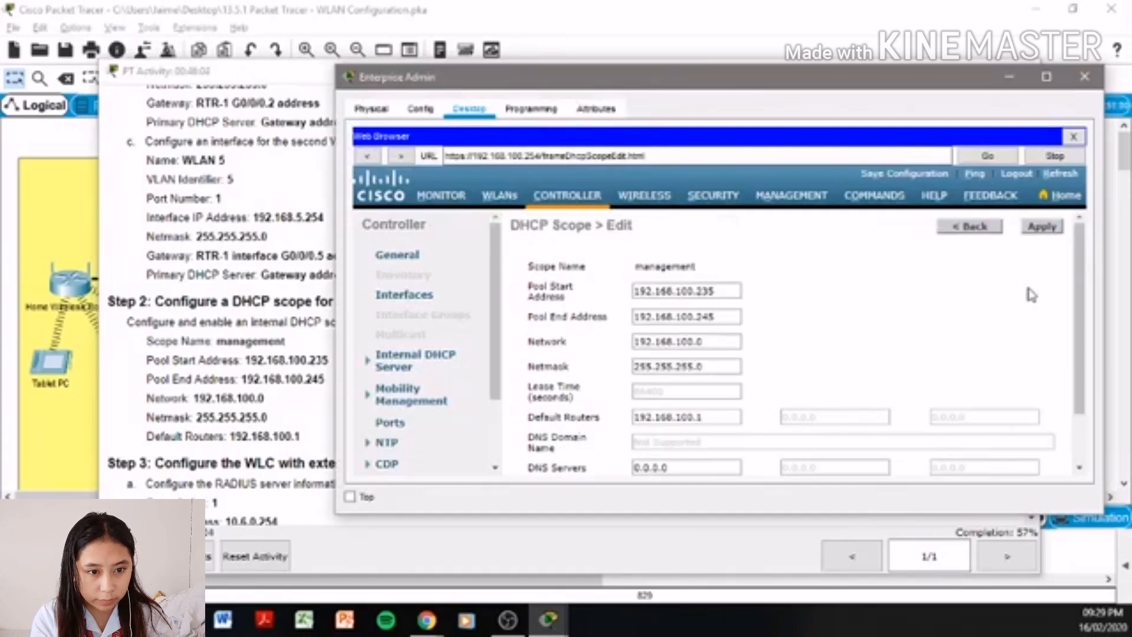
left_click(1056, 232)
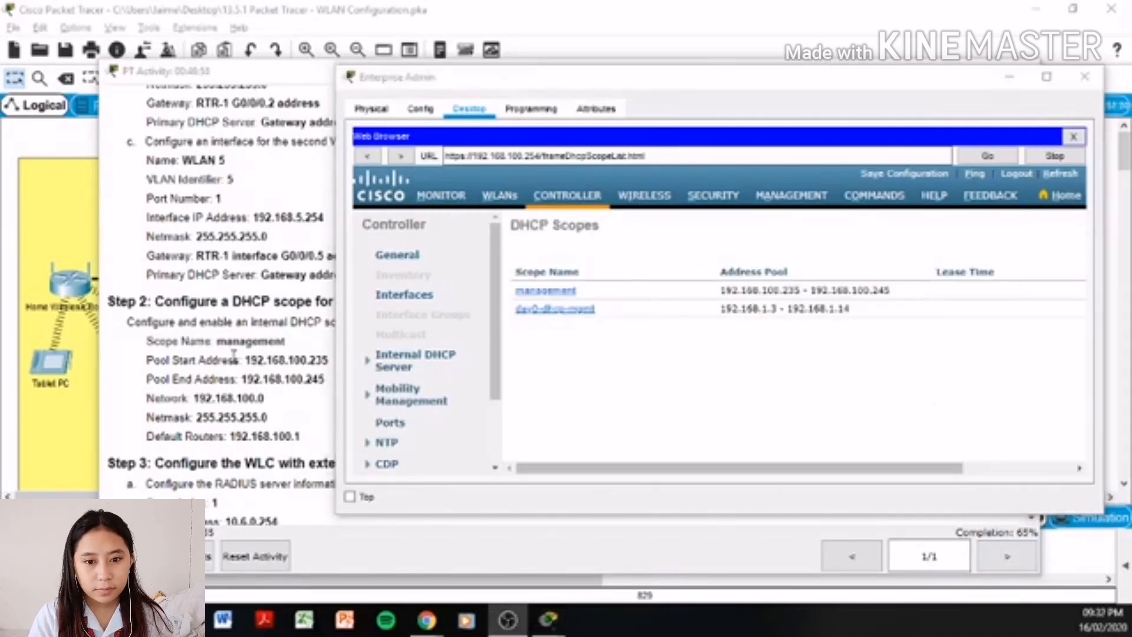
- Review the RADIUS server instructions, then switch the controller to its Security section
left_click(234, 354)
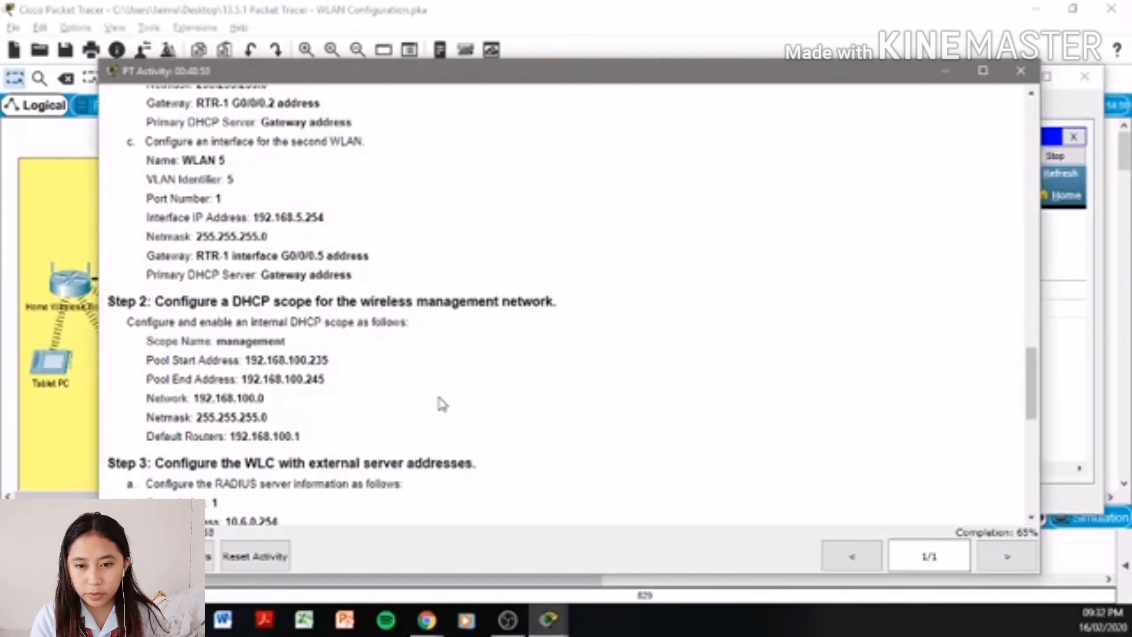
scroll(443, 405, "down", 2)
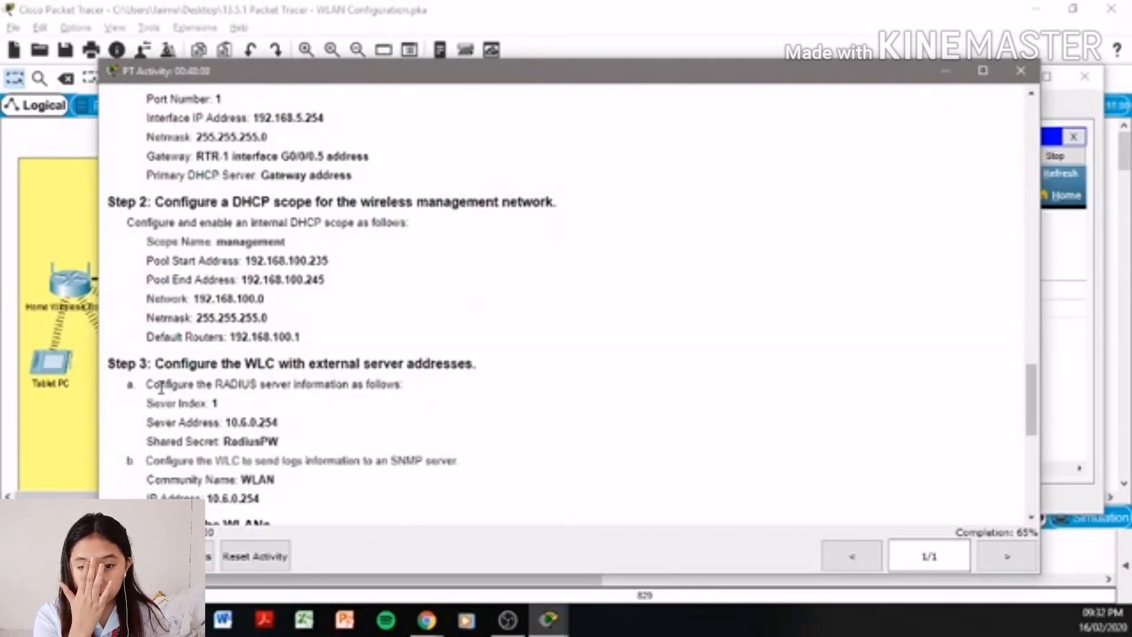
left_click_drag(161, 388, 394, 384)
left_click(368, 429)
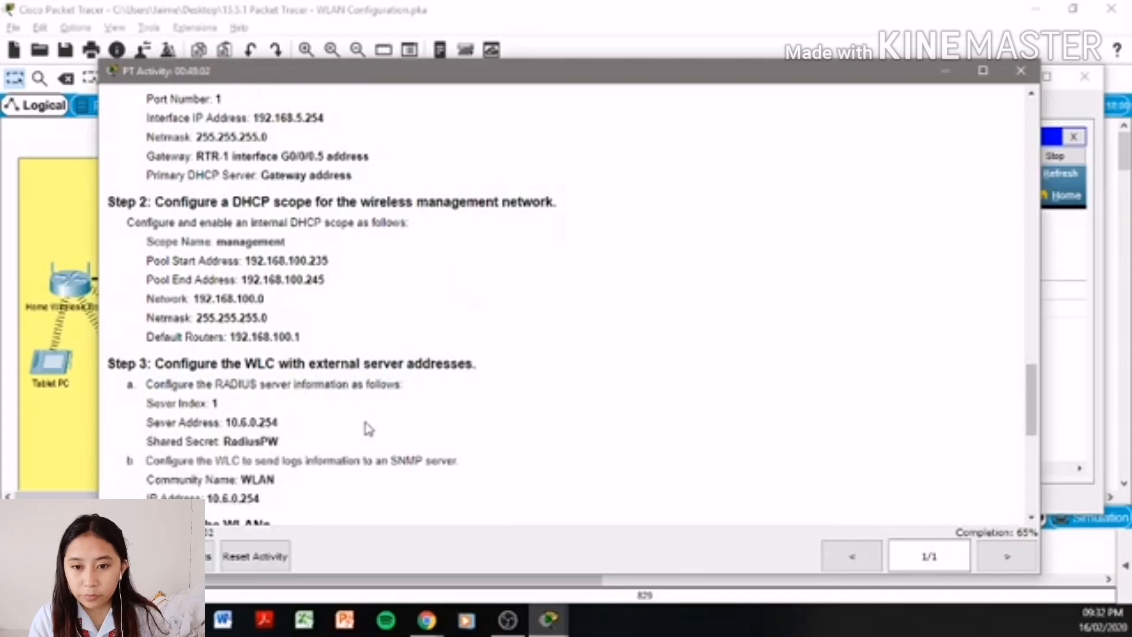
left_click(1083, 269)
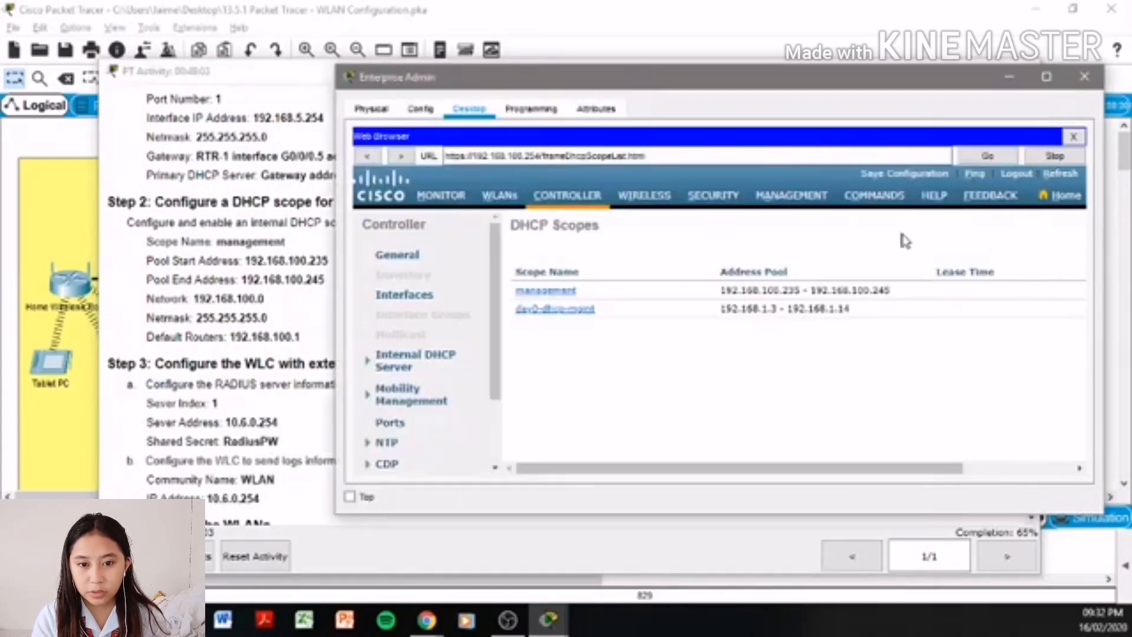
left_click(725, 197)
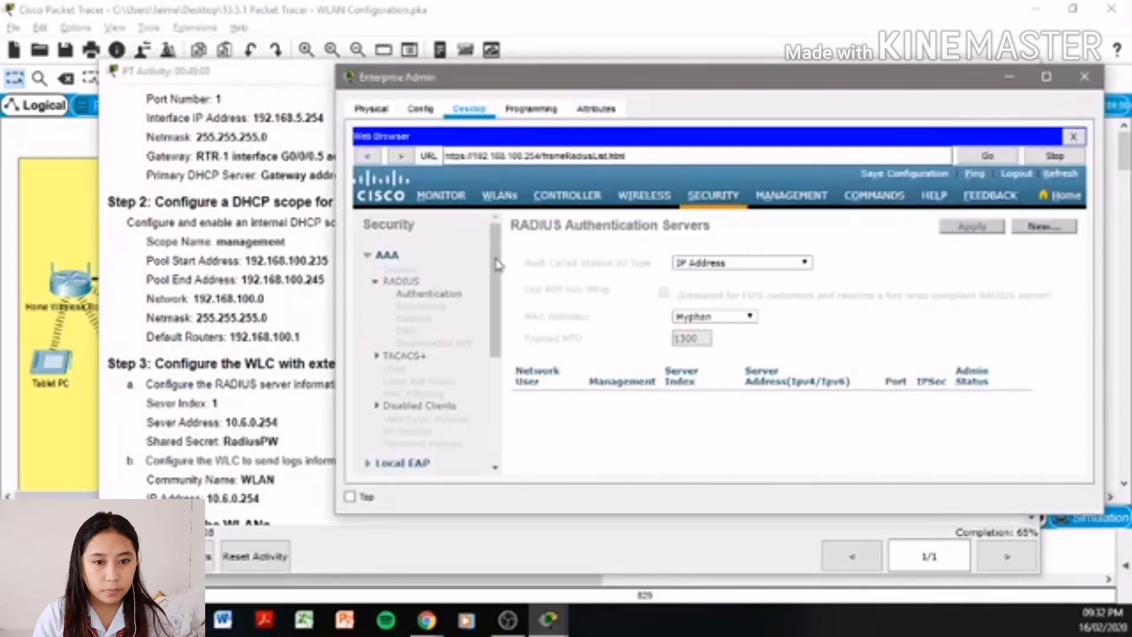
- Add RADIUS authentication server 10.6.0.254 on port 1812, entering the shared secret twice
left_click(435, 305)
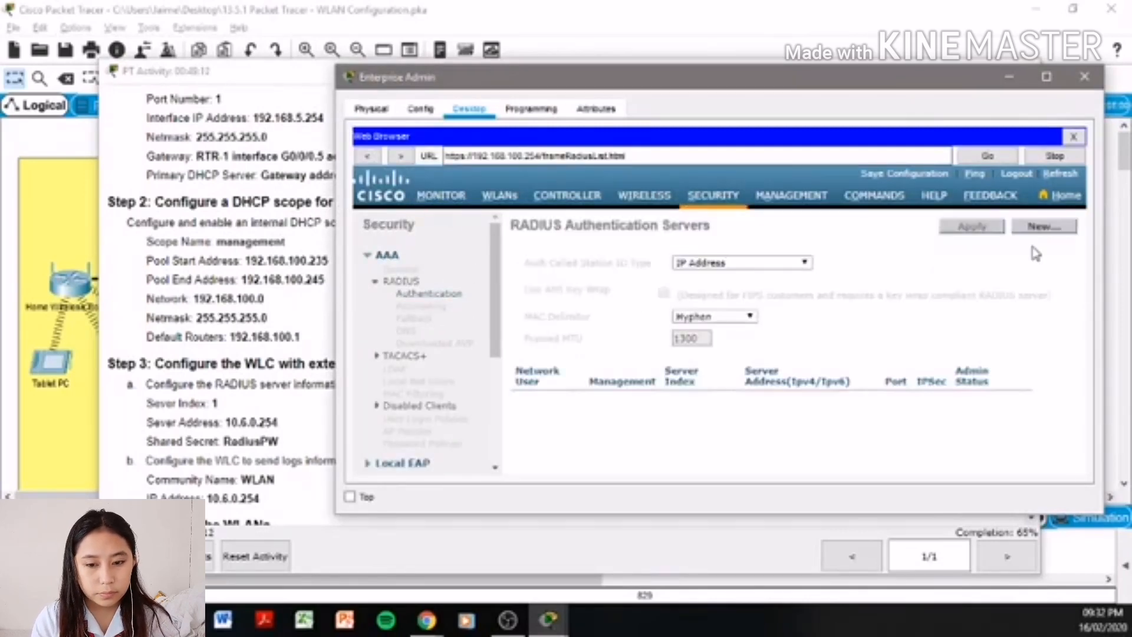
left_click(1042, 229)
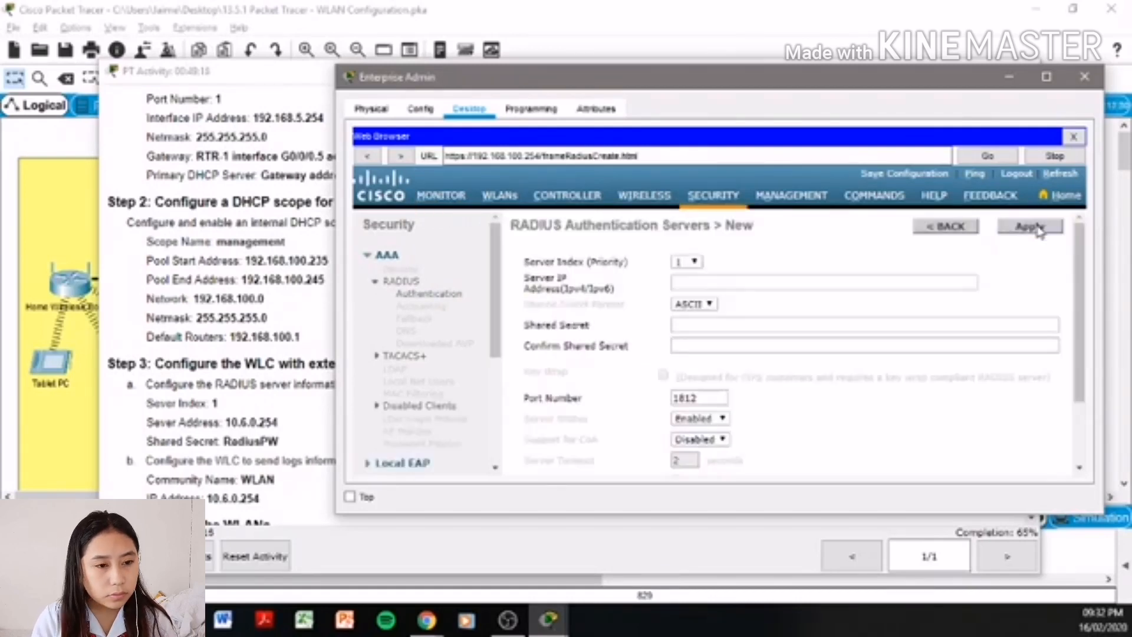
left_click(763, 287)
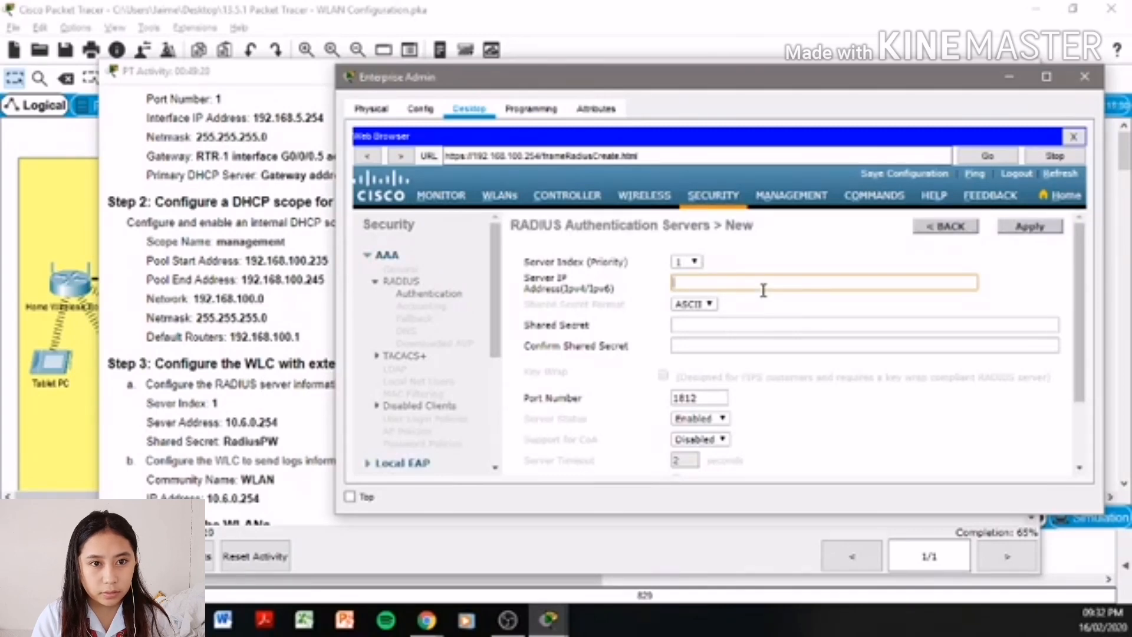
type("10")
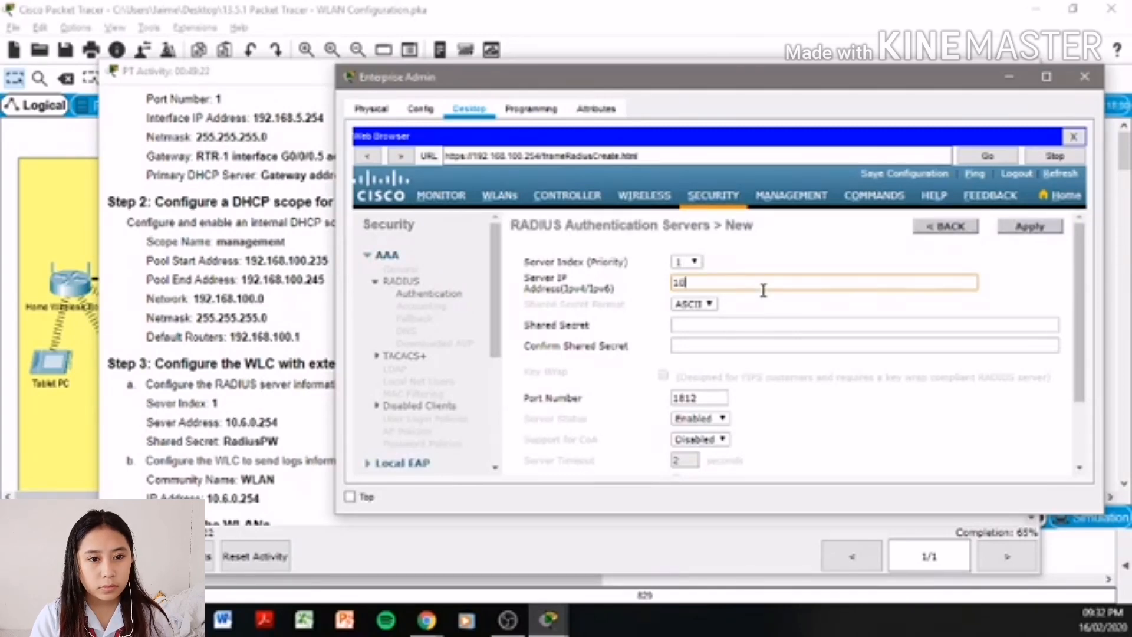
type(".6")
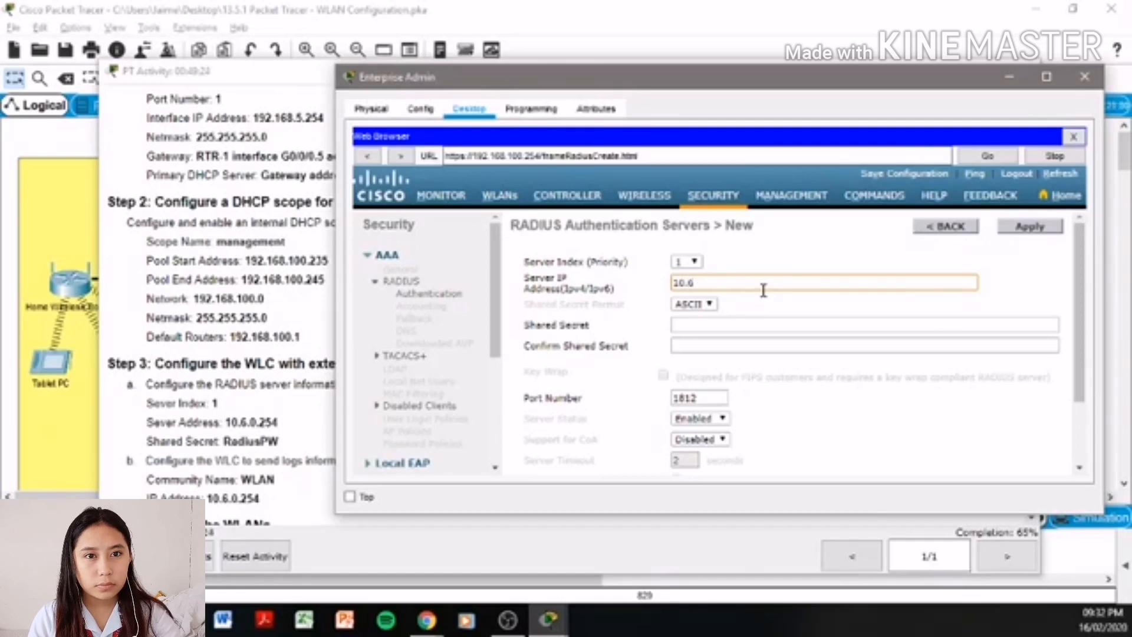
type(".0.254")
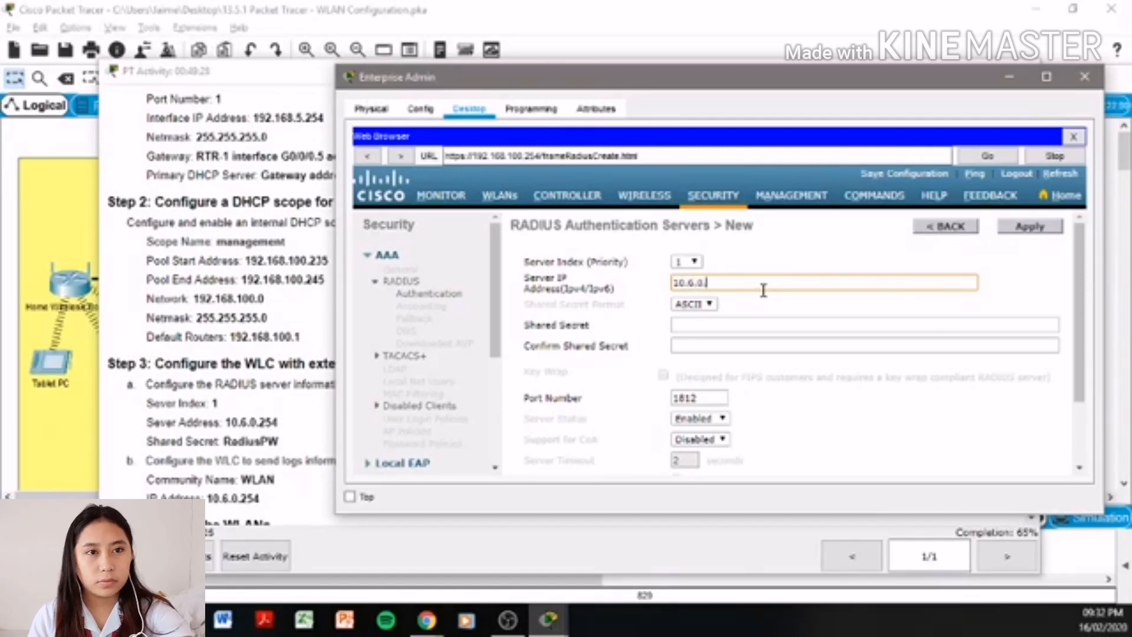
left_click(733, 326)
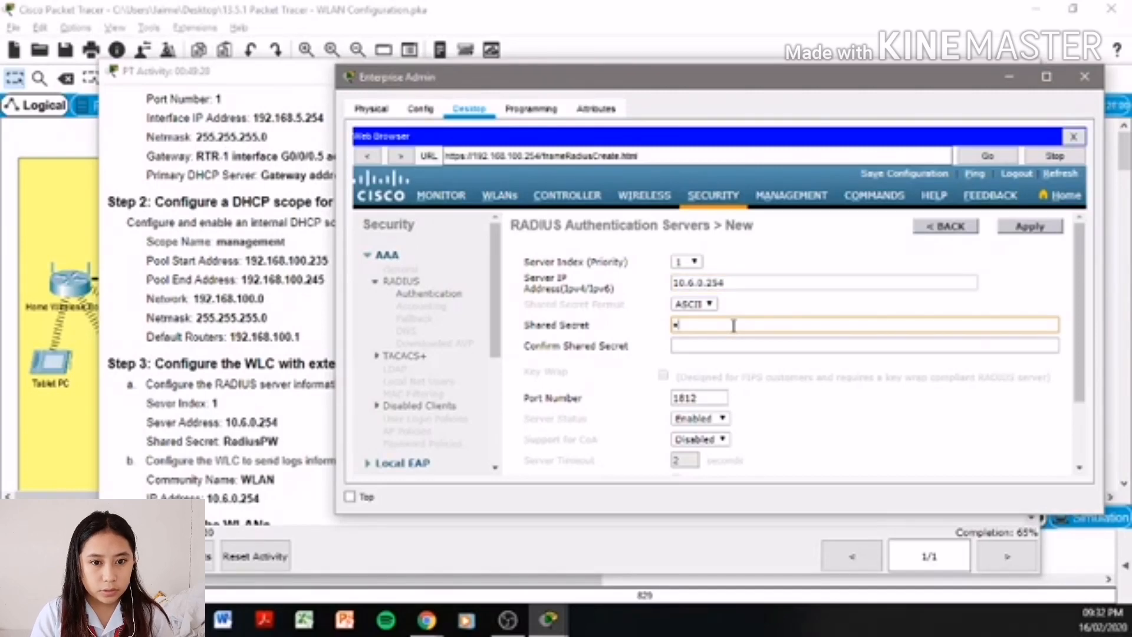
type("Radi")
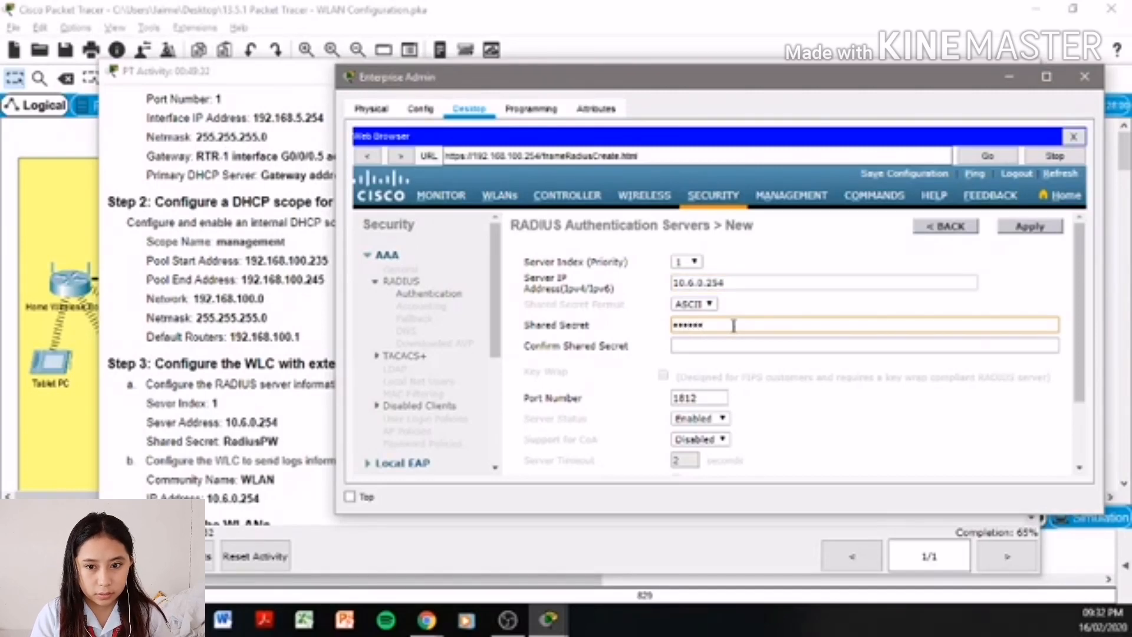
type("usPW")
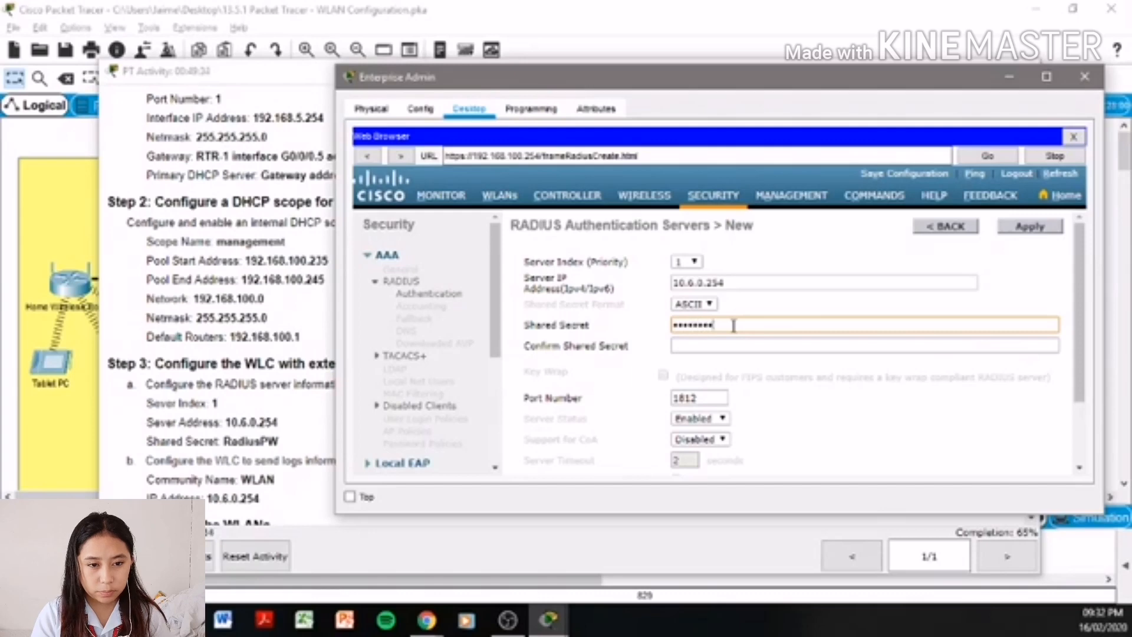
key("Tab")
type("R")
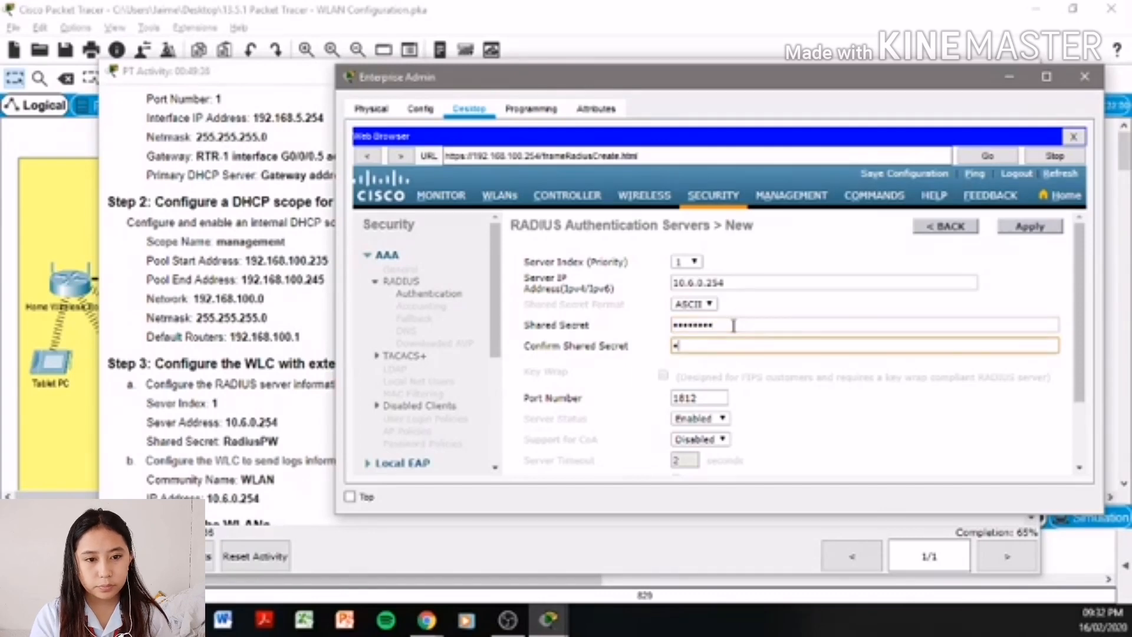
type("adiusPW")
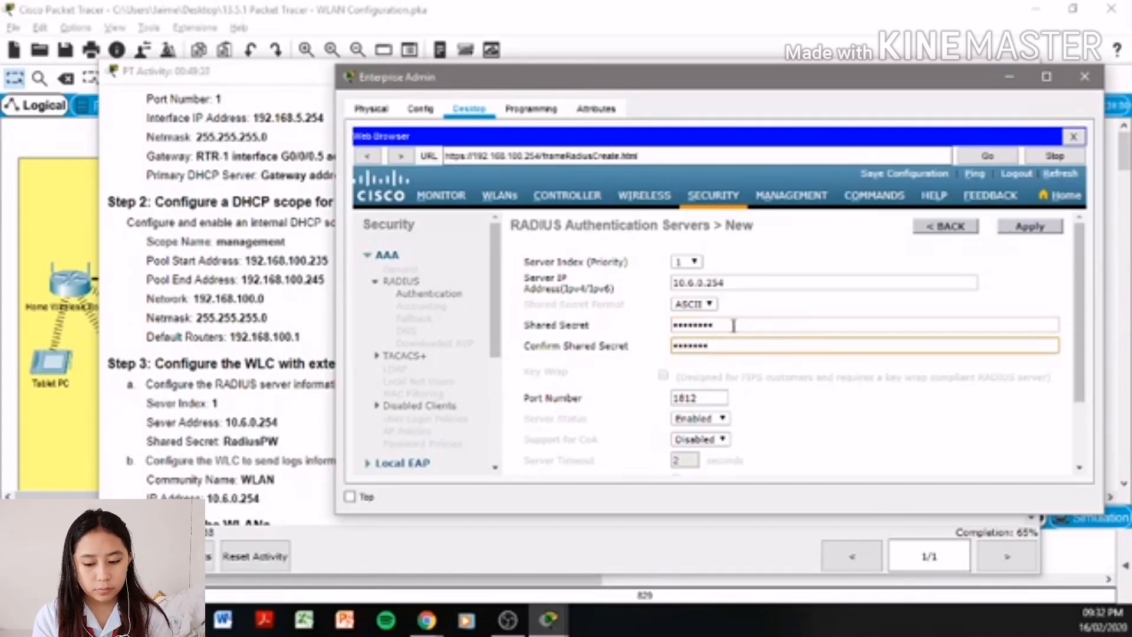
scroll(832, 348, "down", 1)
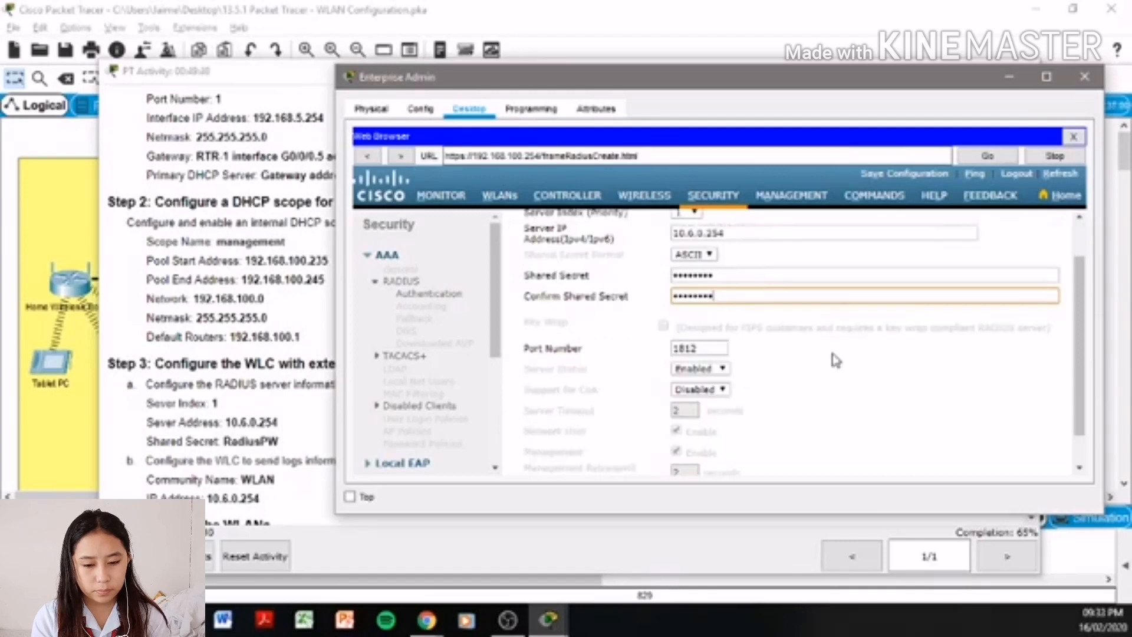
scroll(929, 383, "down", 1)
scroll(928, 381, "up", 2)
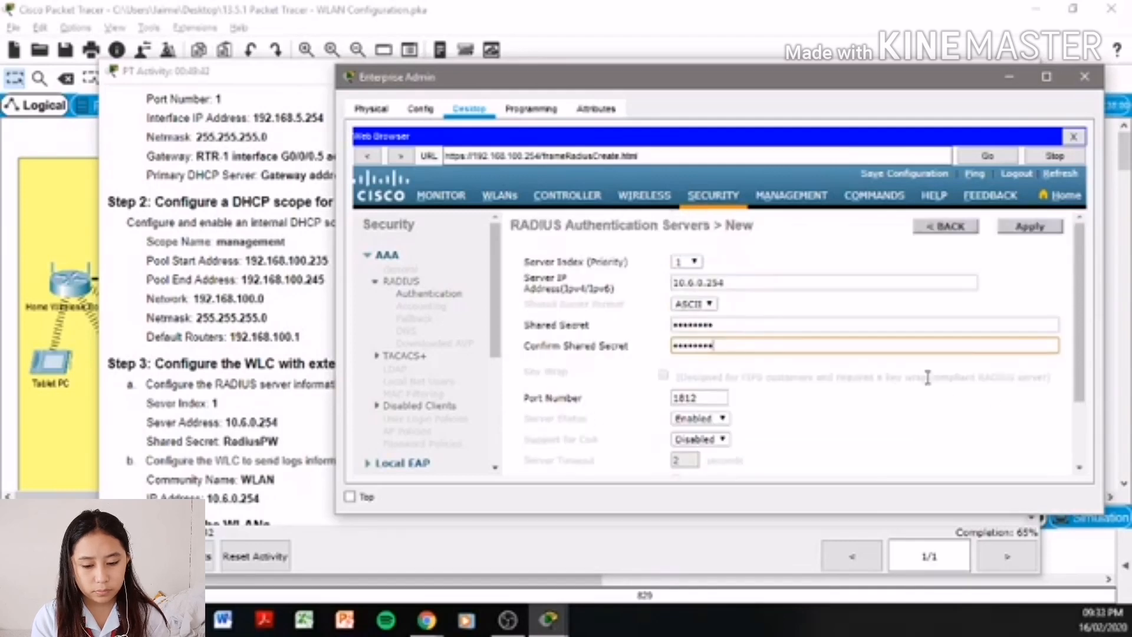
left_click(1035, 231)
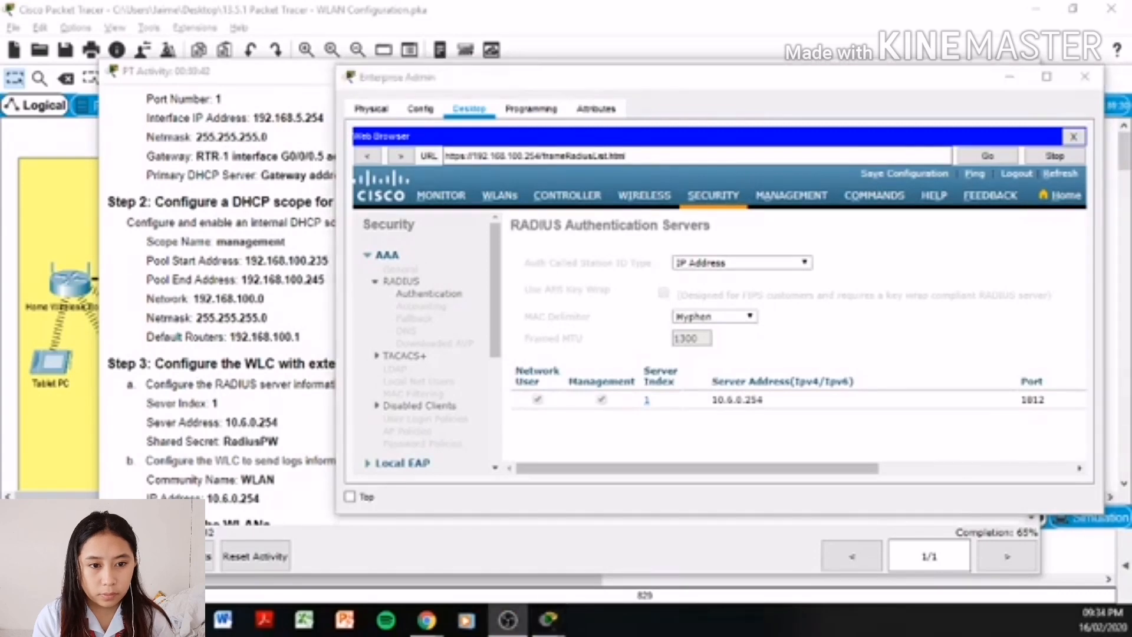
left_click(275, 407)
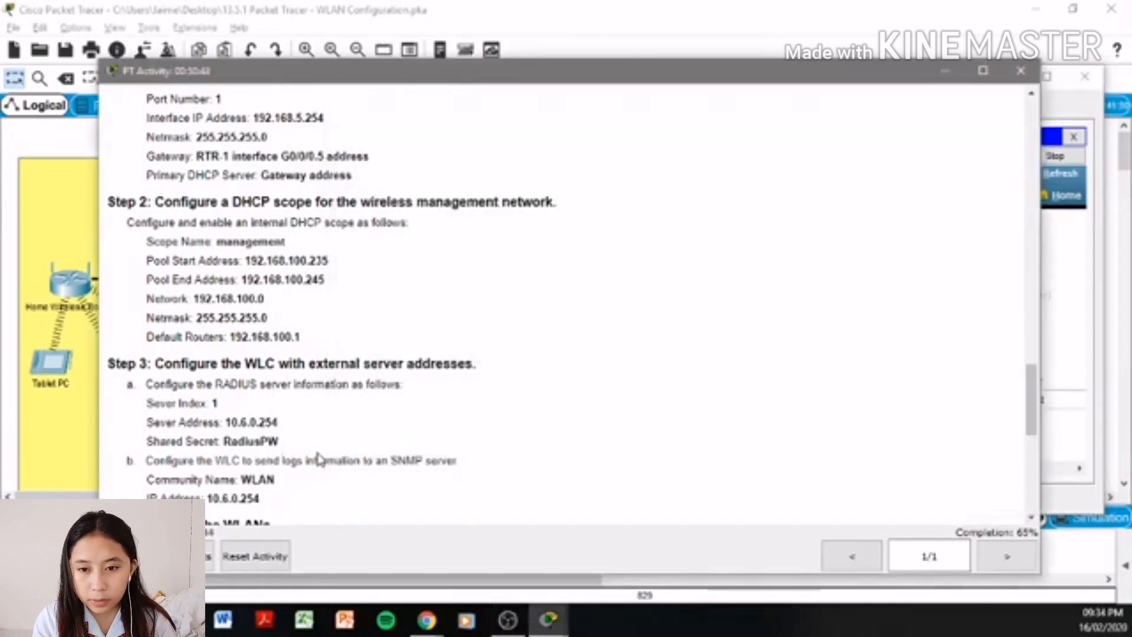
- Add an SNMP trap receiver with community WLAN at 10.6.0.254 under Management > SNMP
scroll(317, 459, "down", 1)
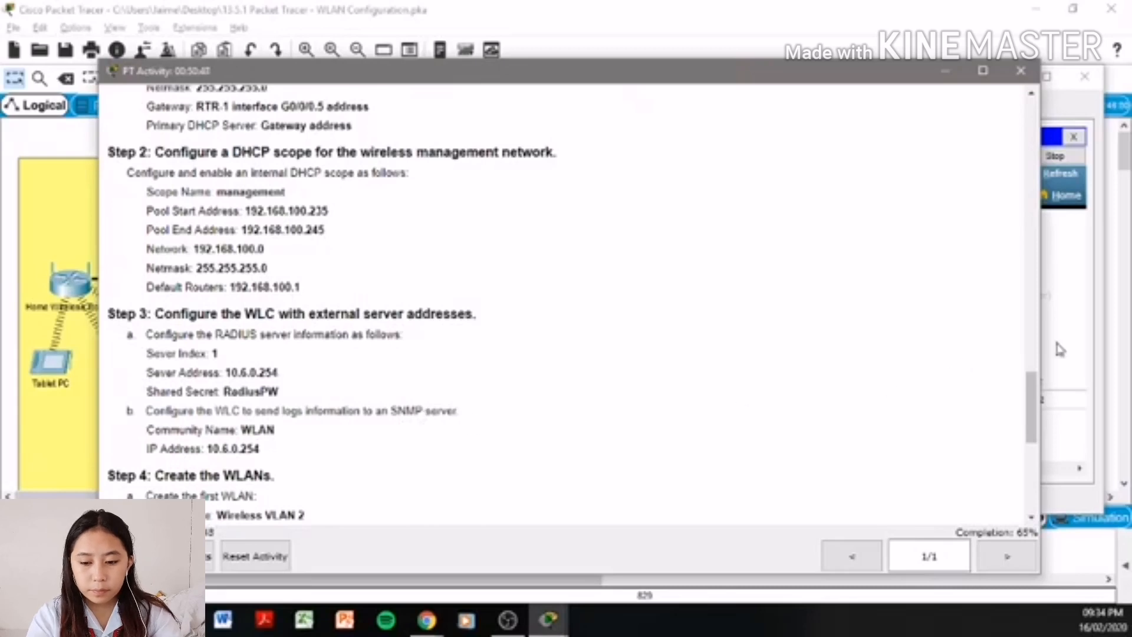
left_click(1066, 348)
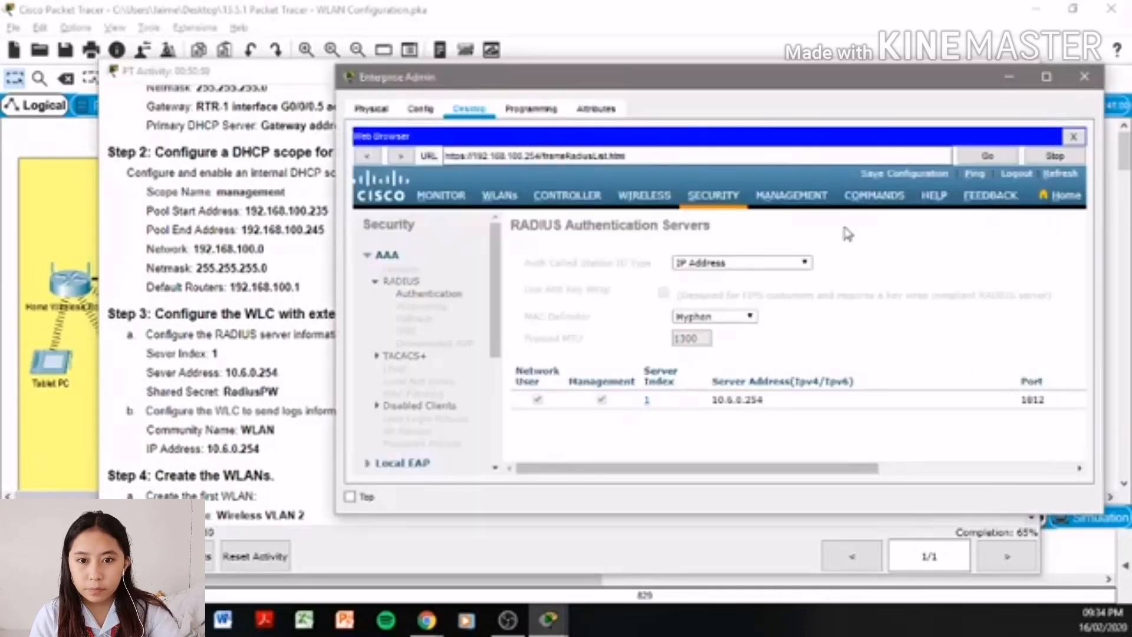
left_click(816, 206)
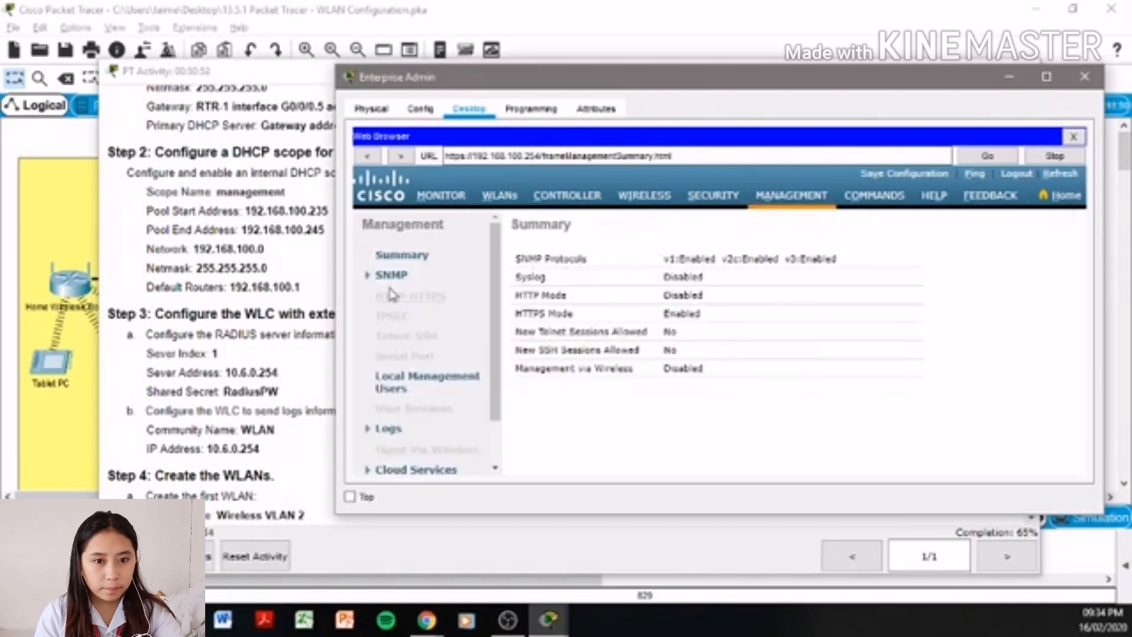
left_click(386, 275)
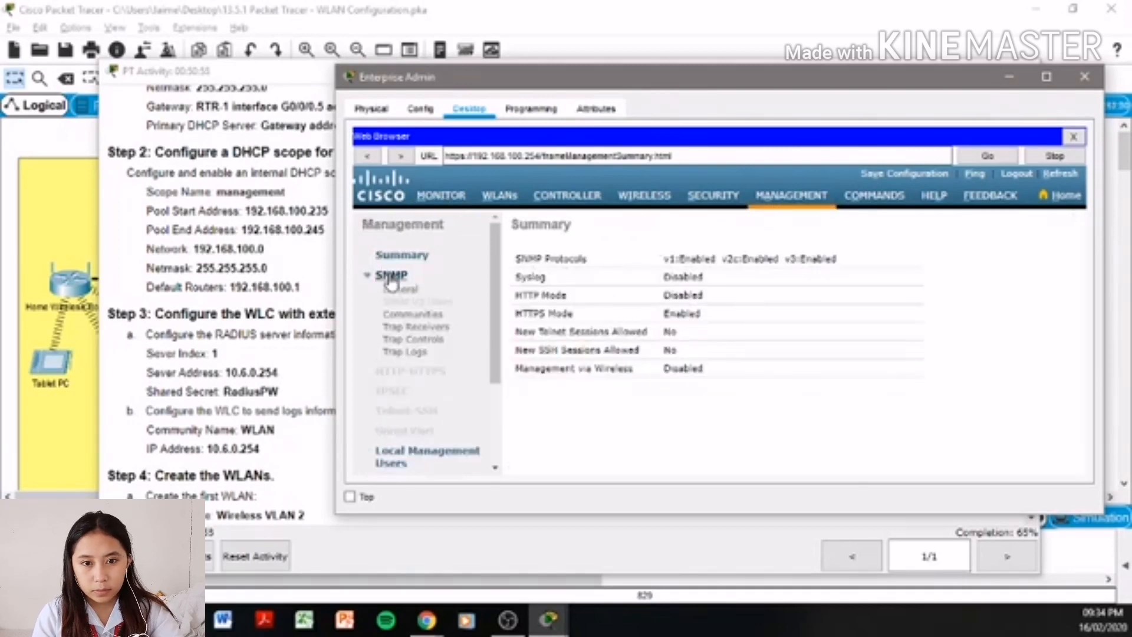
left_click(440, 328)
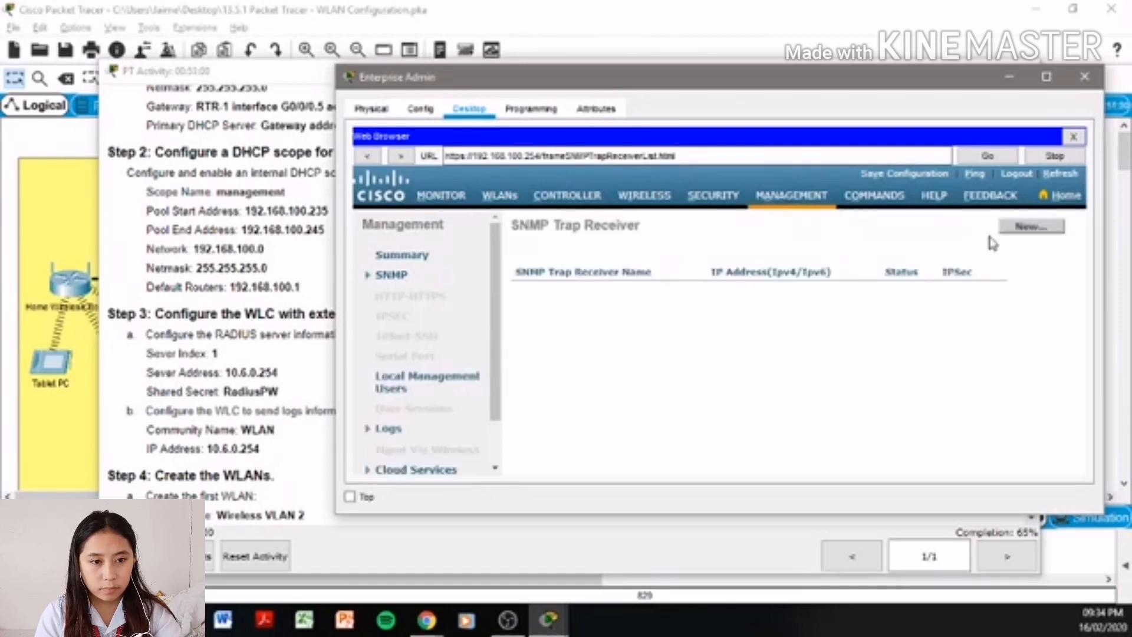
left_click(1026, 227)
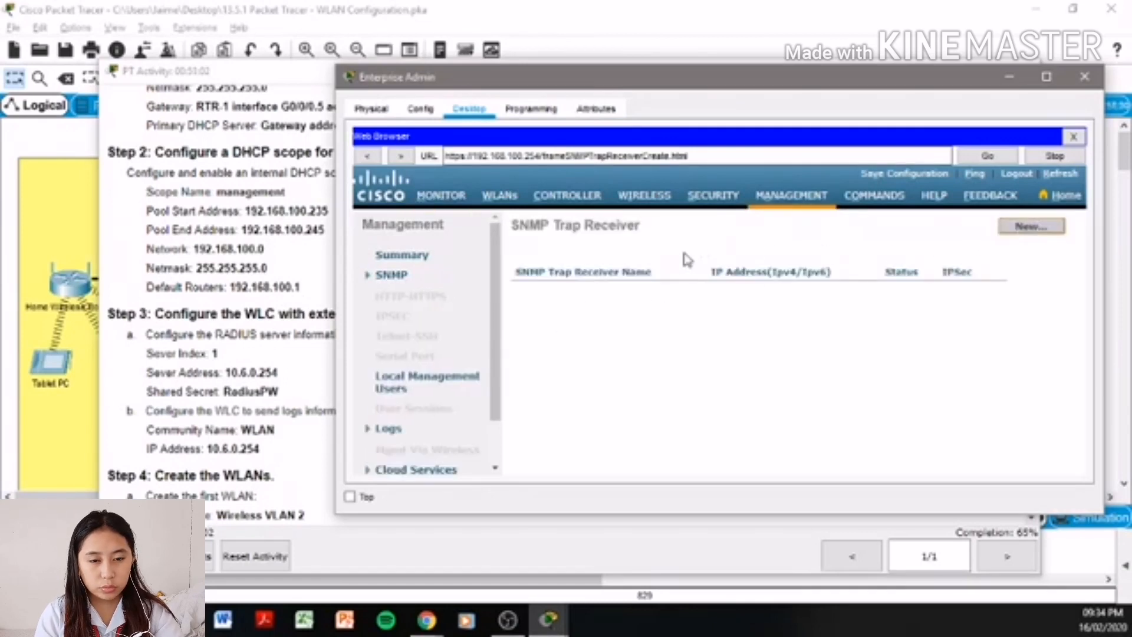
left_click(740, 264)
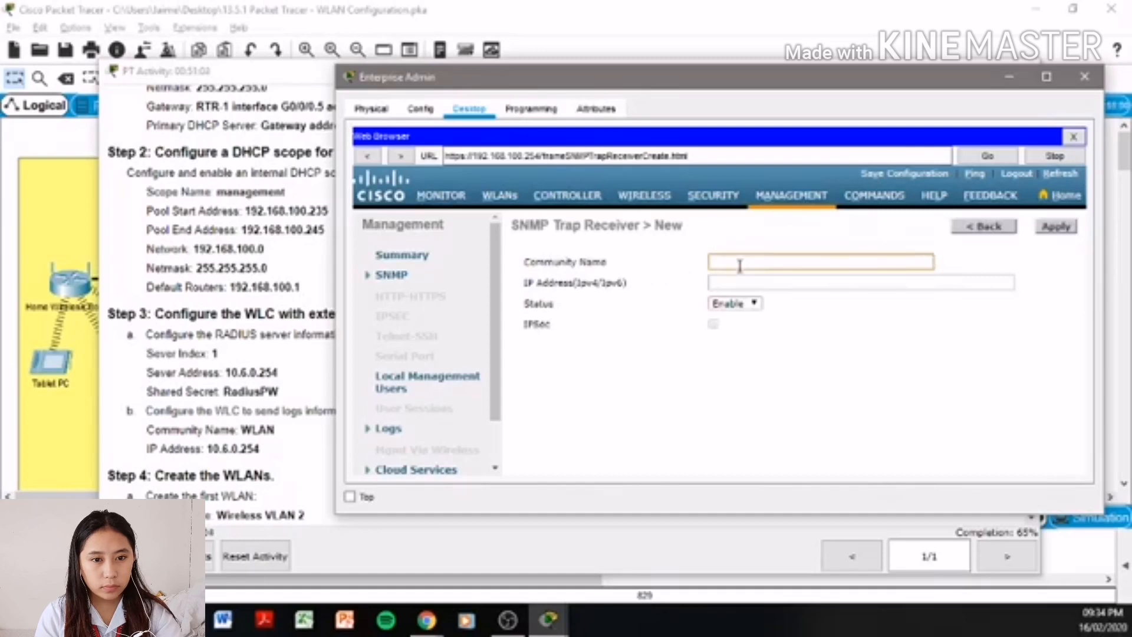
type("WLAN")
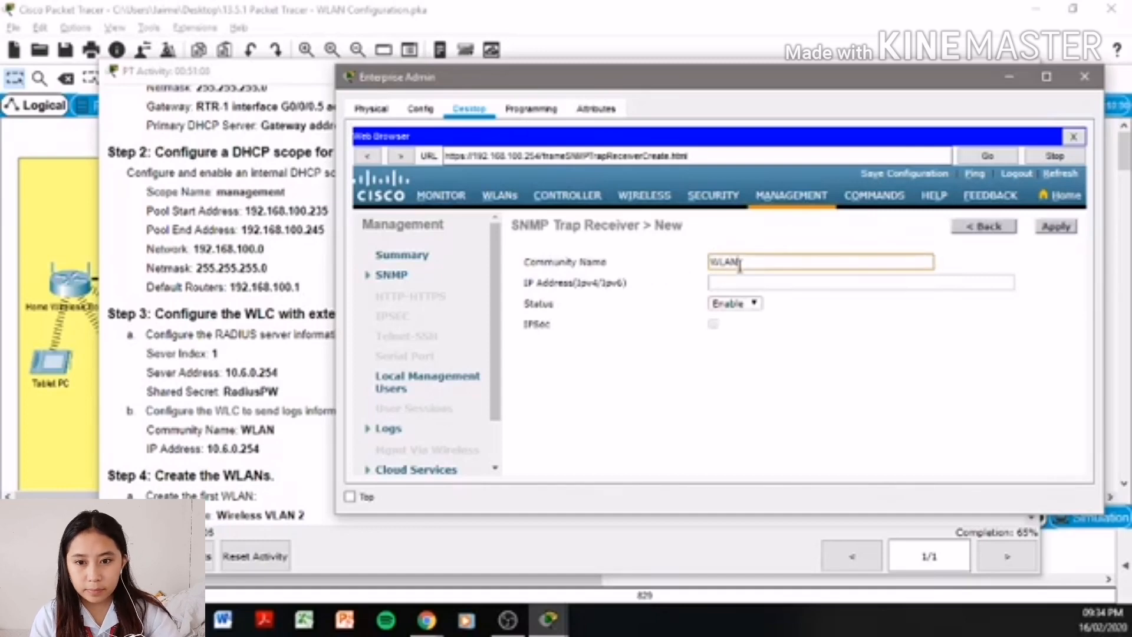
left_click(736, 283)
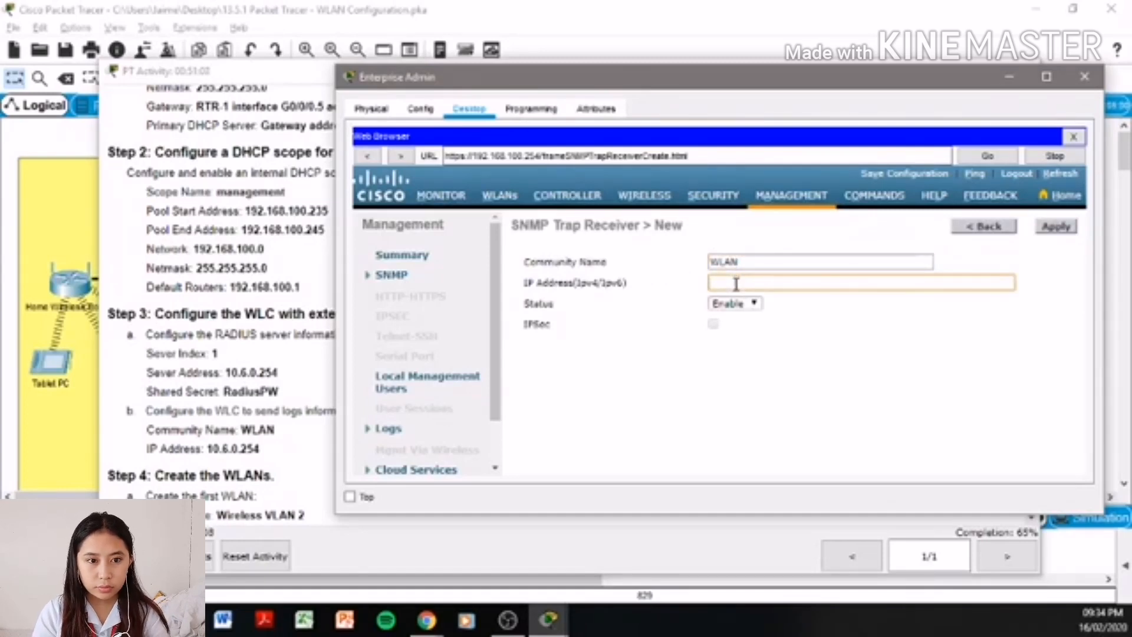
type("10")
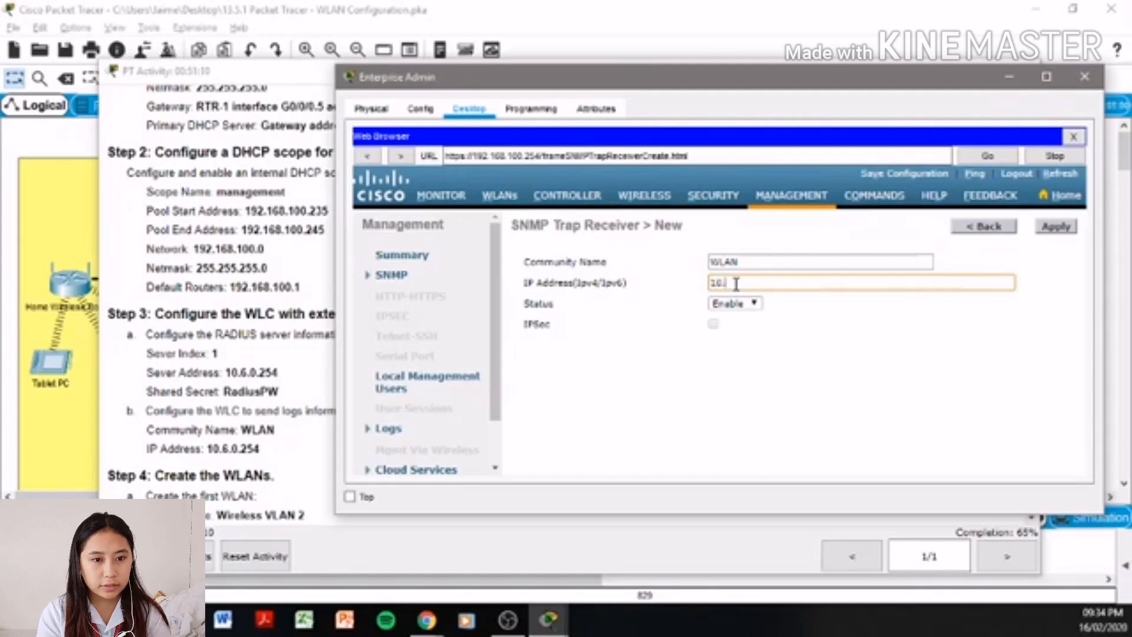
type(".6")
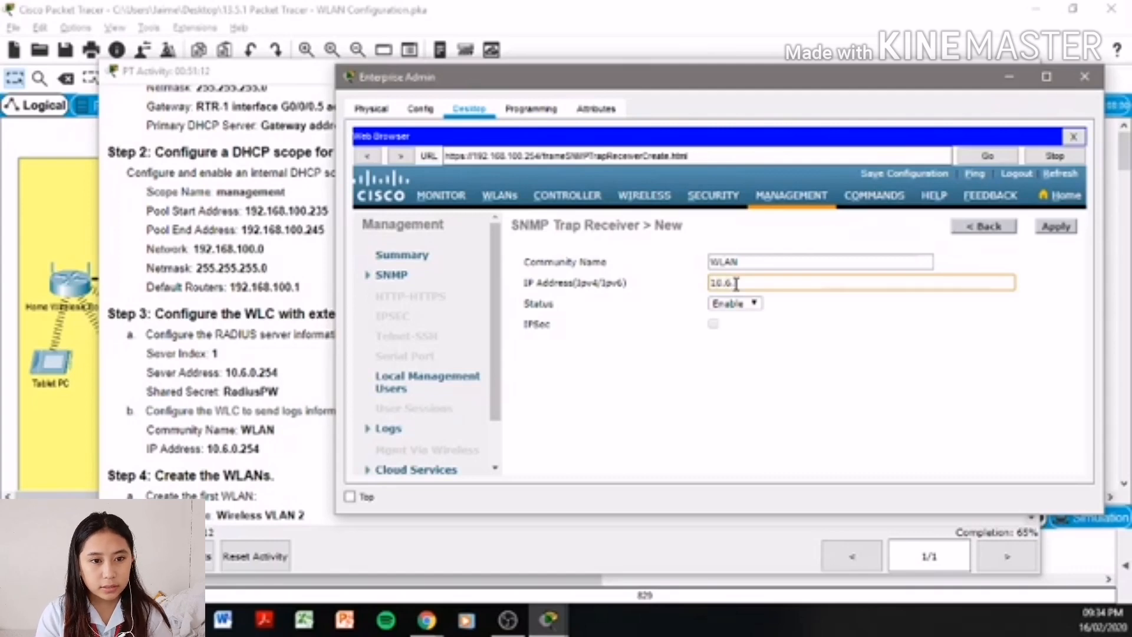
type(".0.254")
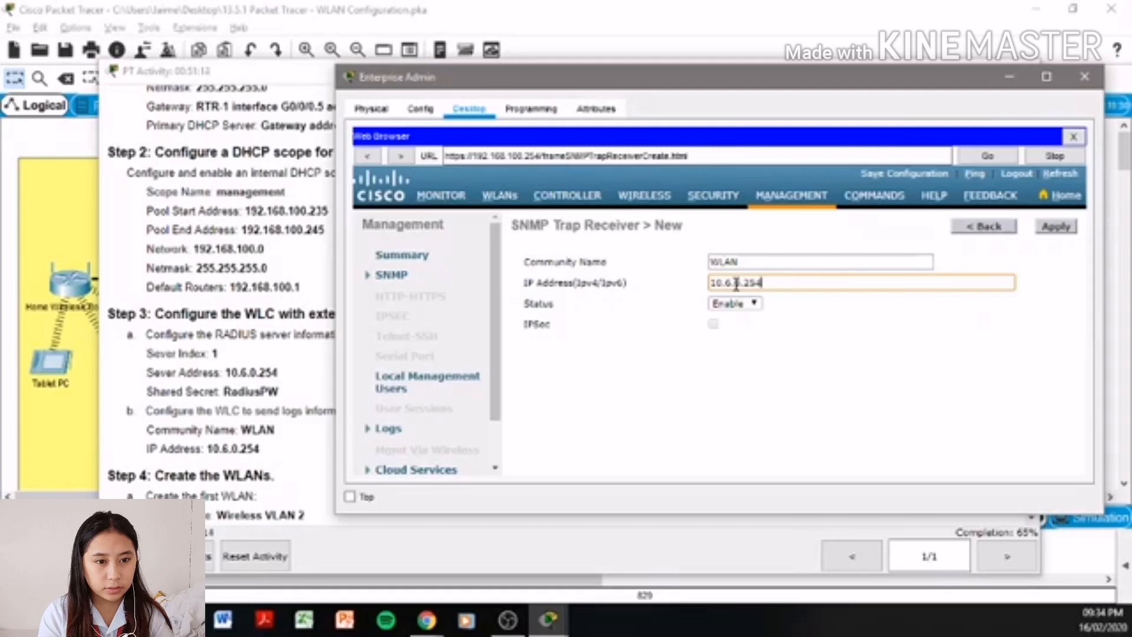
left_click(1044, 230)
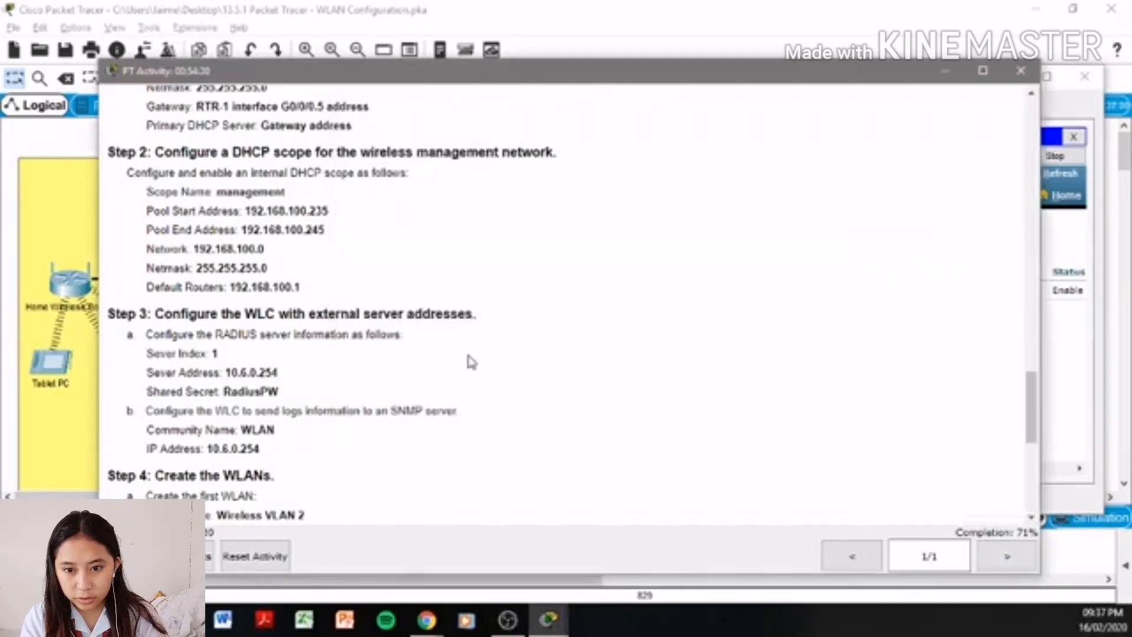
- Check the Step 4a instructions and start a new WLAN from the controller's WLANs list
scroll(468, 356, "down", 3)
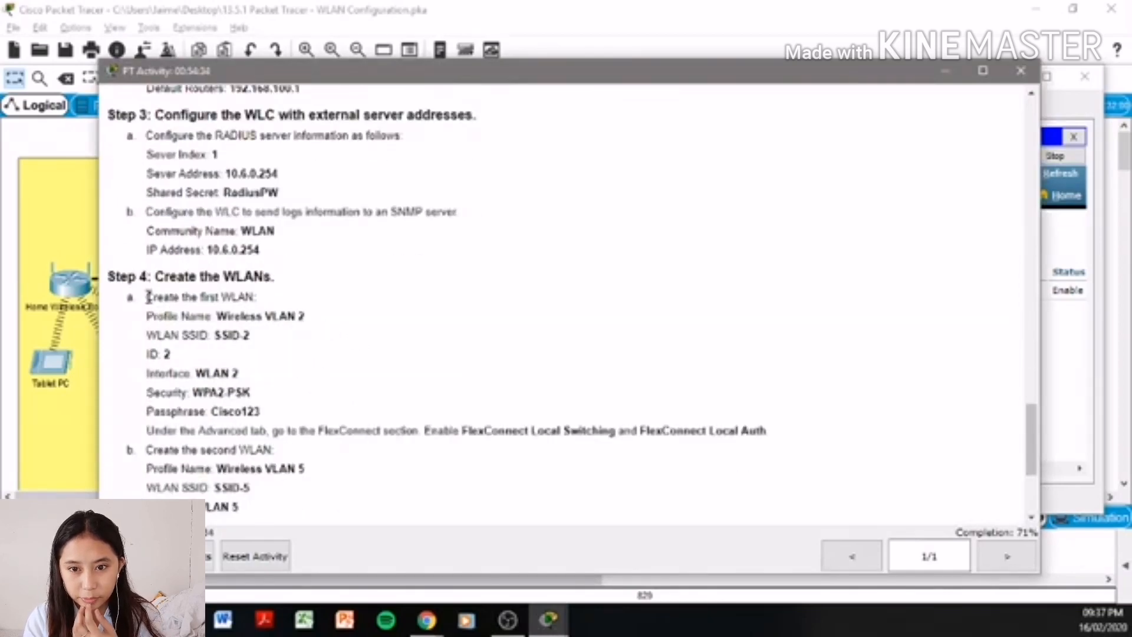
left_click_drag(149, 297, 425, 430)
left_click(440, 405)
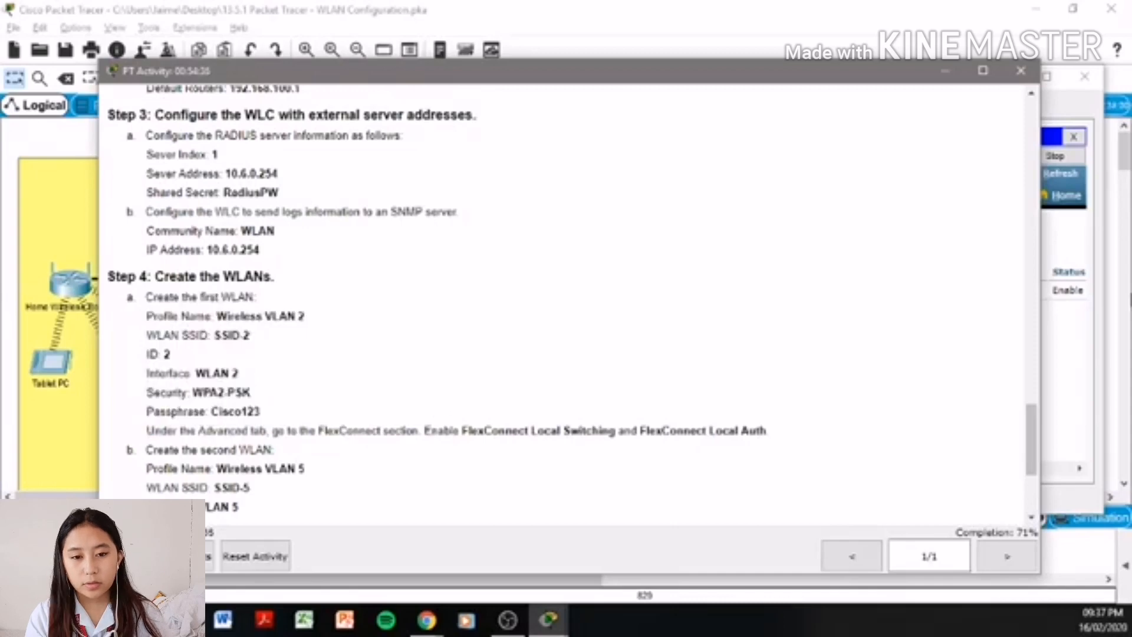
left_click(1071, 315)
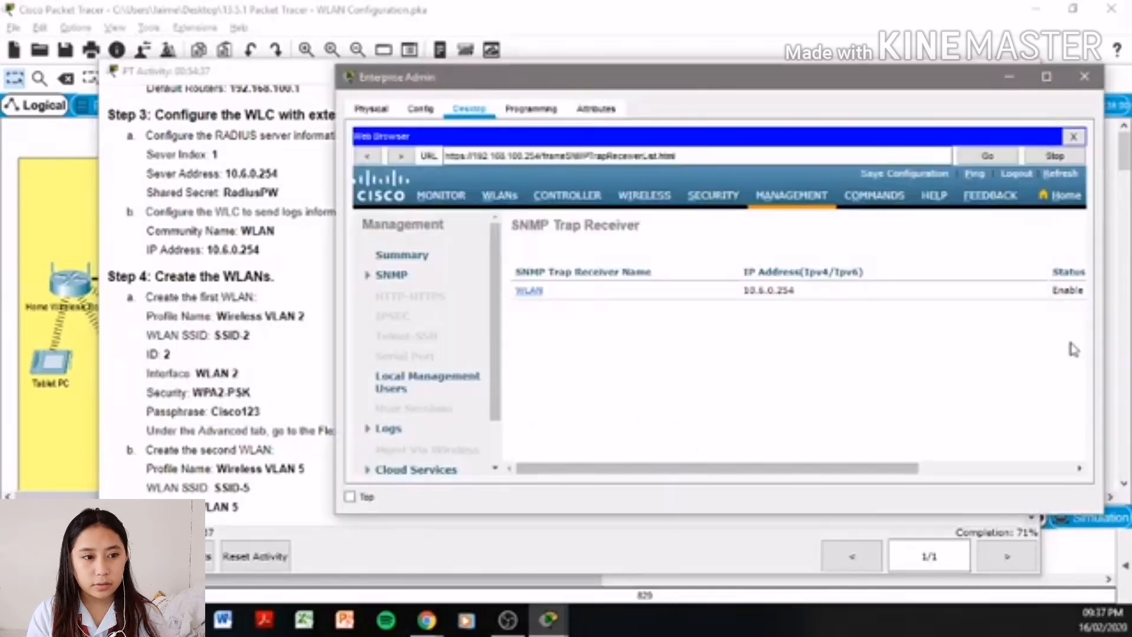
left_click(506, 198)
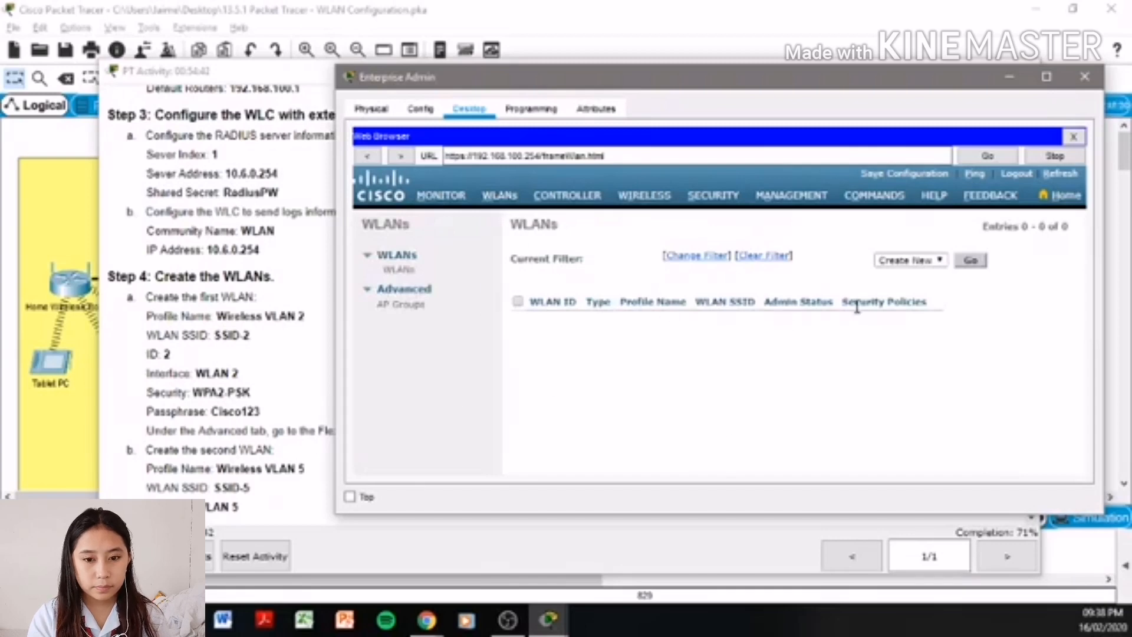
left_click(969, 266)
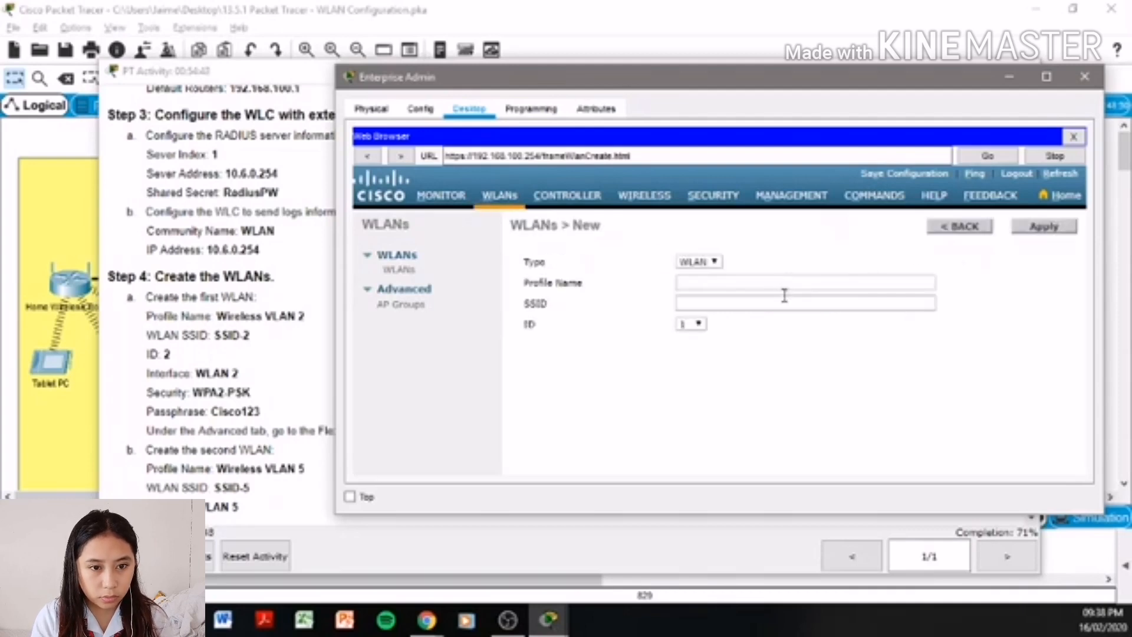
- Create the WLAN with profile 'Wireless VLAN 2', SSID 'SSID-2' and ID 2
left_click(786, 285)
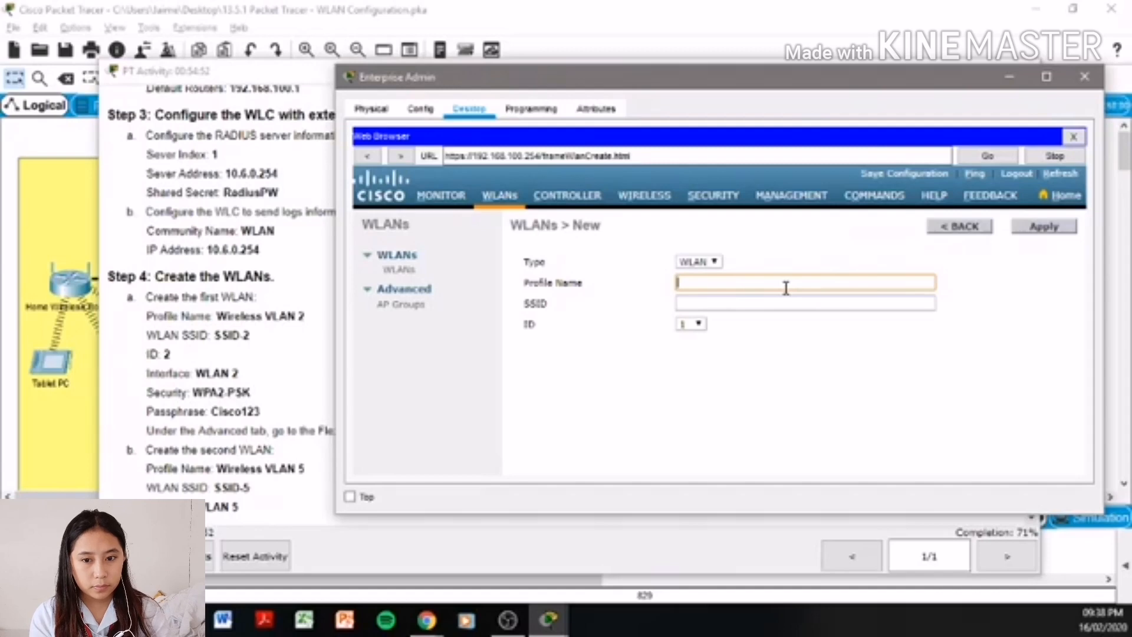
type("Wirele")
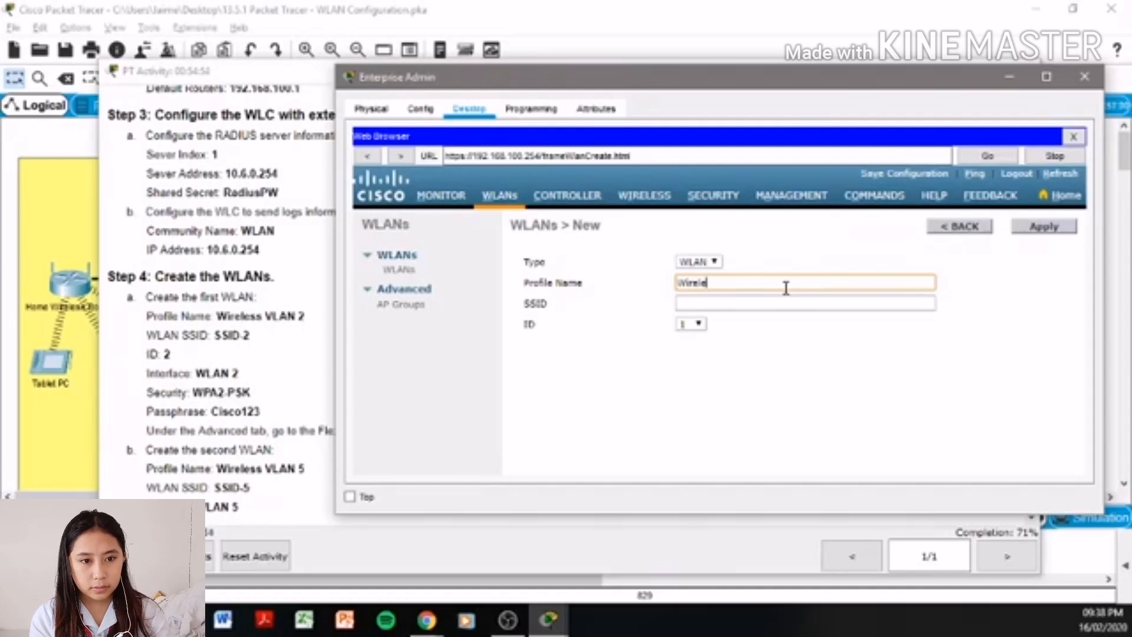
type("ss V")
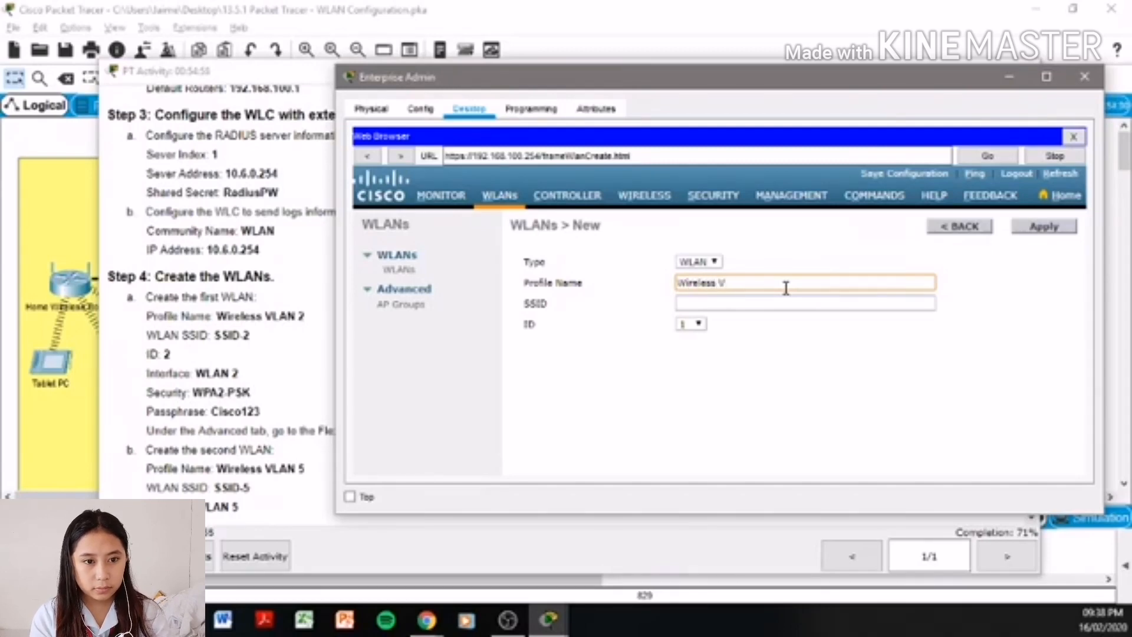
type("LAN 2")
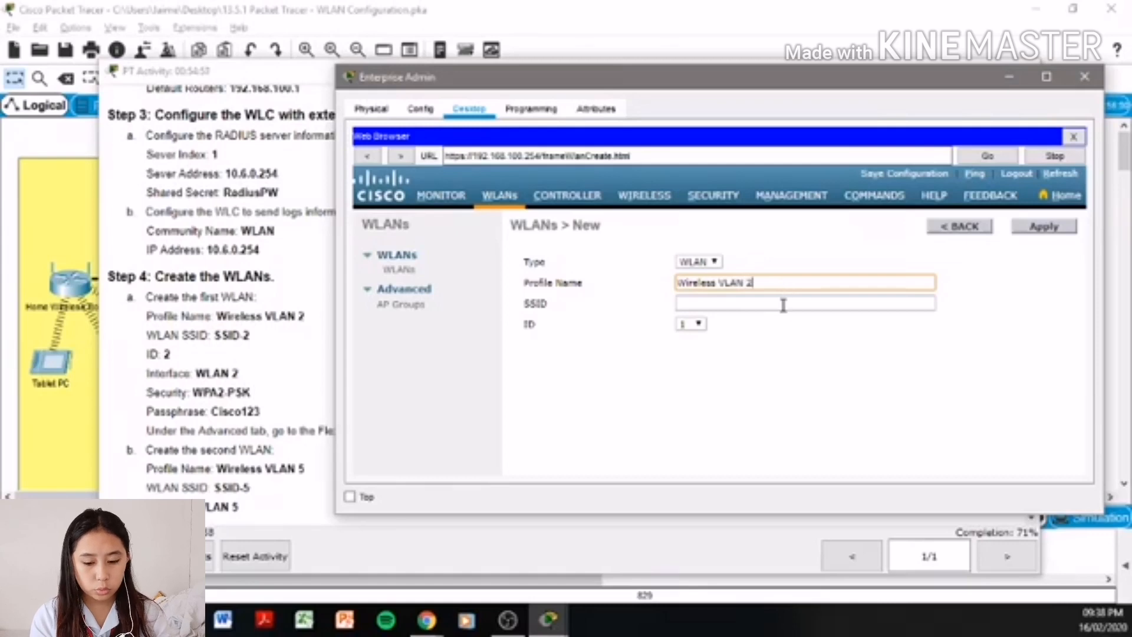
left_click(784, 305)
type("SSID-2")
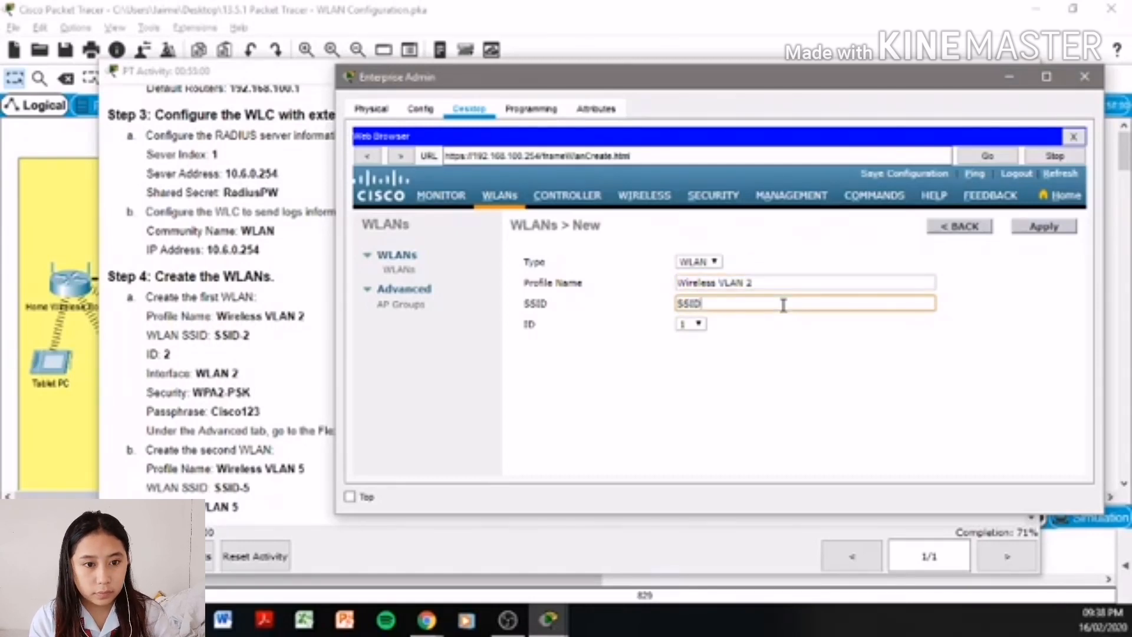
left_click(699, 326)
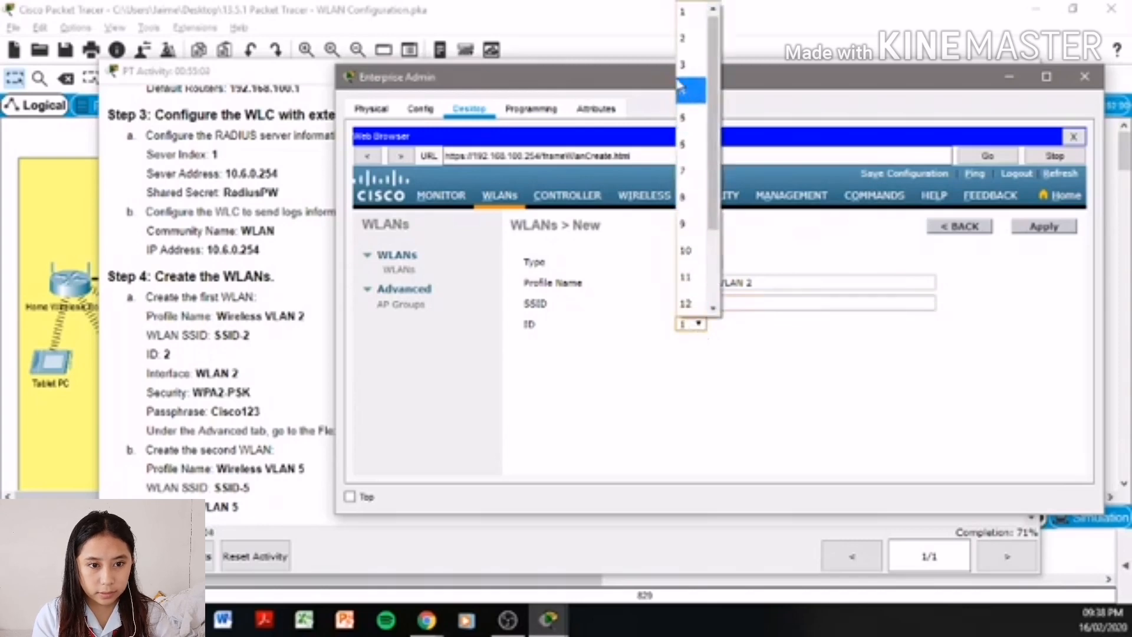
left_click(696, 39)
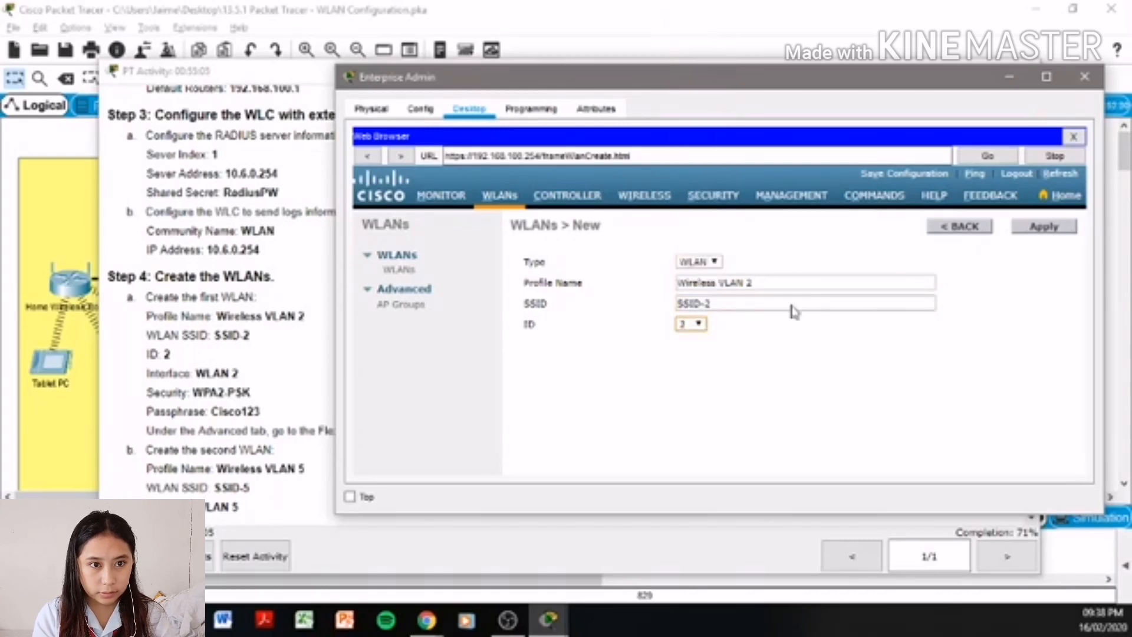
left_click(1041, 236)
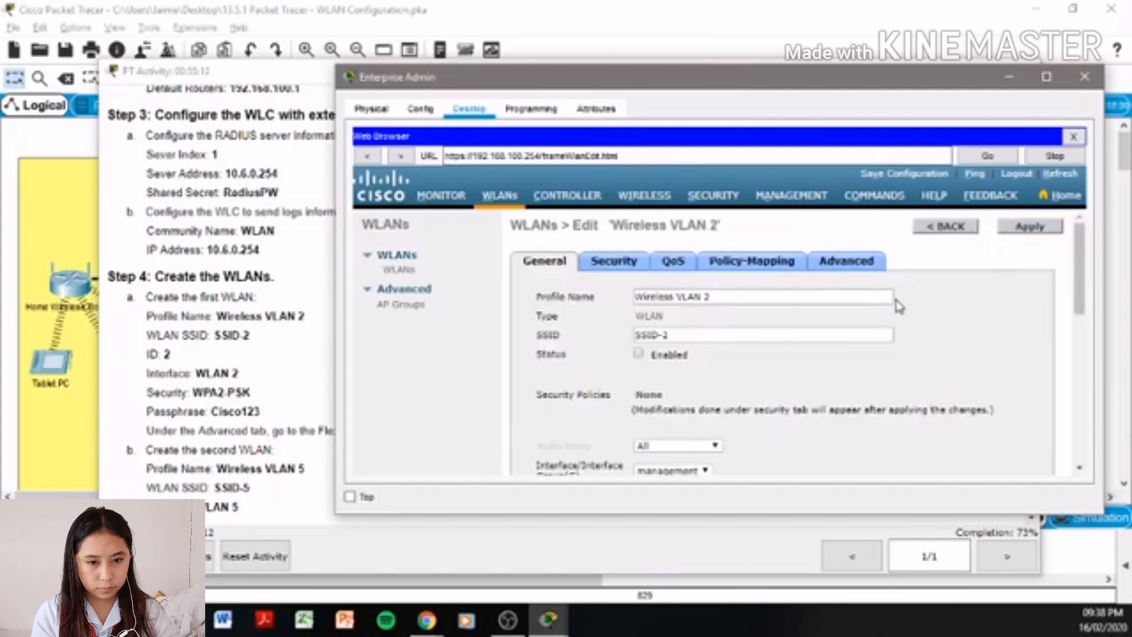
- Enable Wireless VLAN 2 and assign it the WLAN 2 interface
left_click(638, 355)
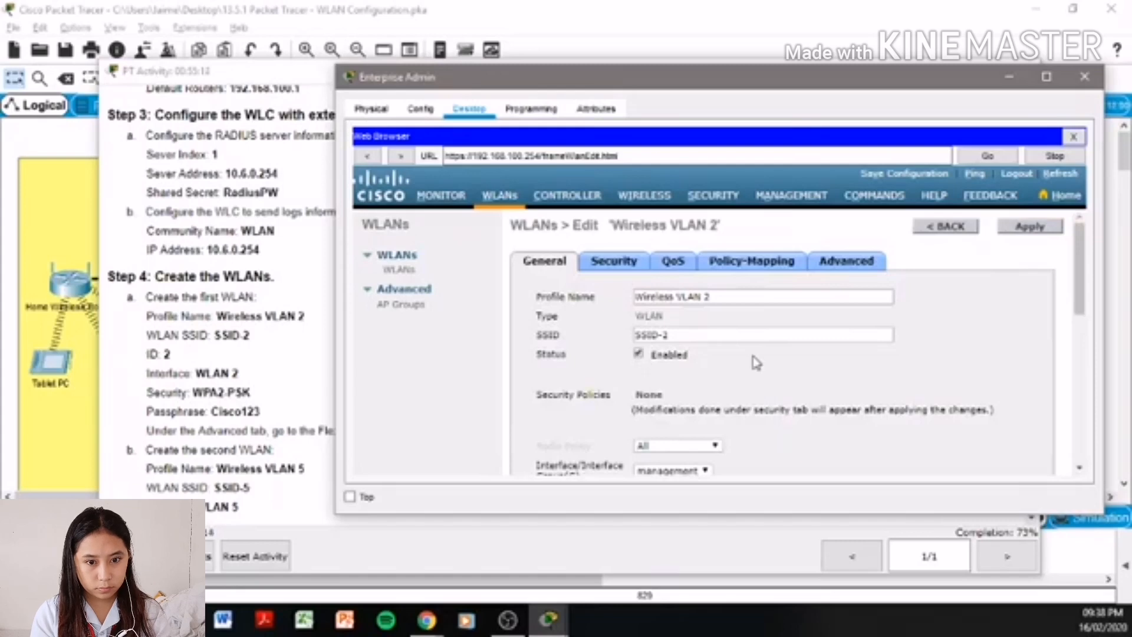
scroll(873, 404, "down", 1)
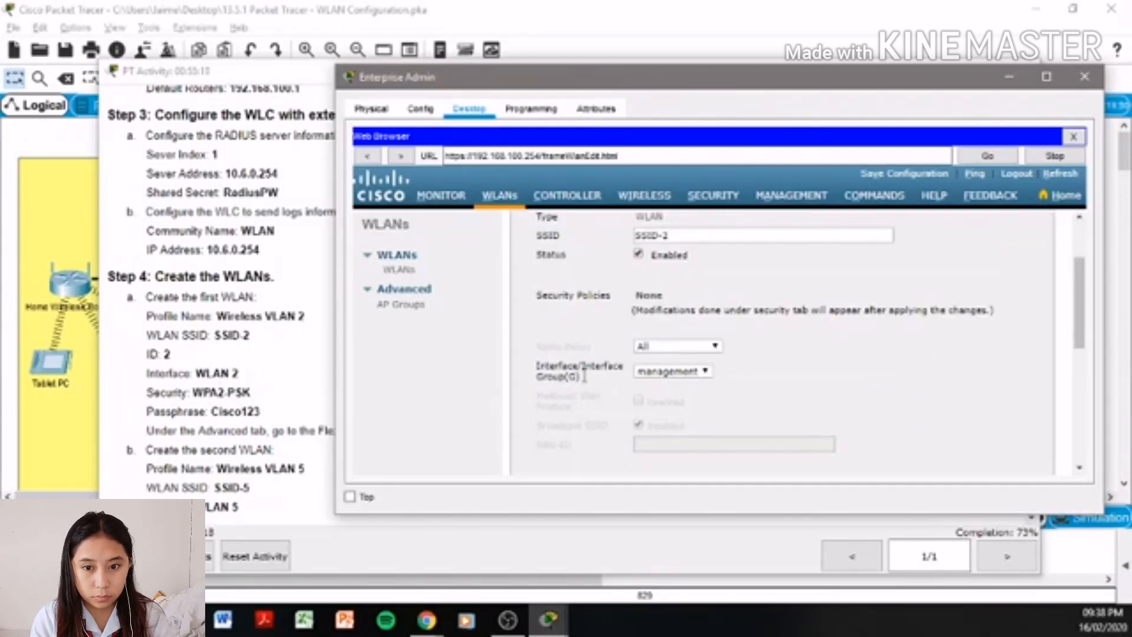
left_click(663, 374)
left_click(665, 401)
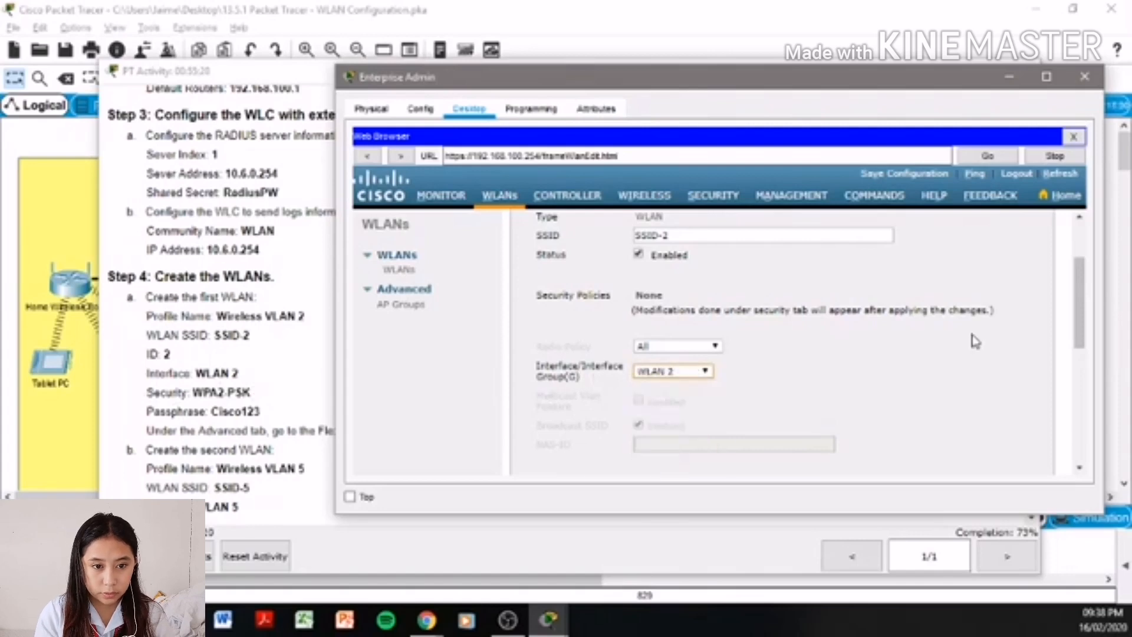
scroll(967, 345, "up", 3)
- Set layer 2 security to WPA+WPA2 with the WPA2 policy and PSK authentication
left_click(593, 264)
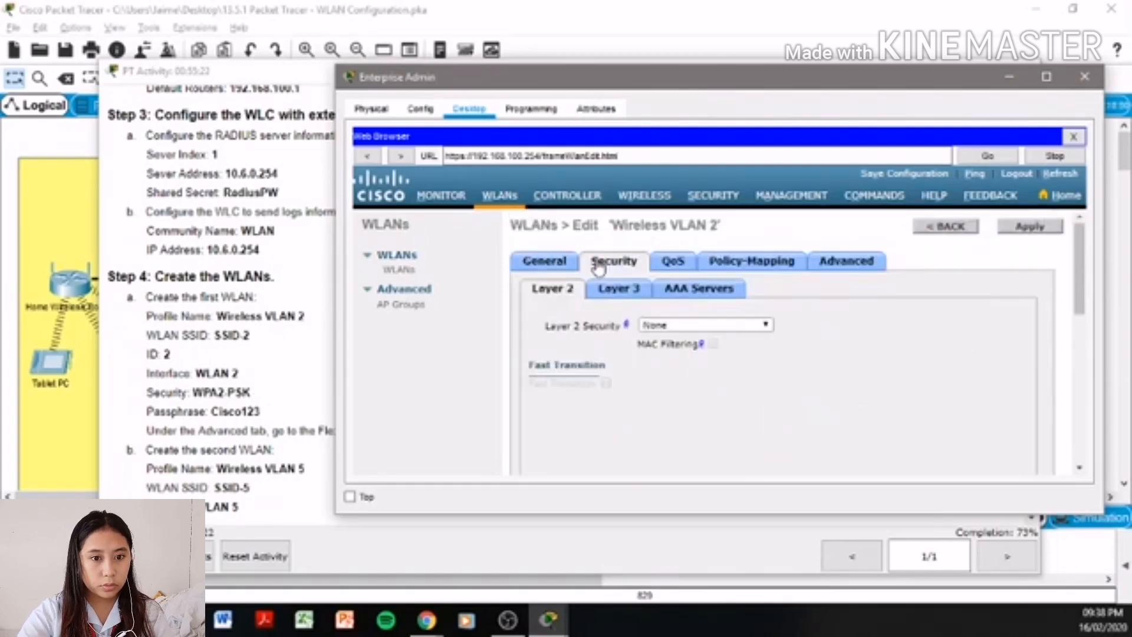
left_click(705, 326)
left_click(689, 384)
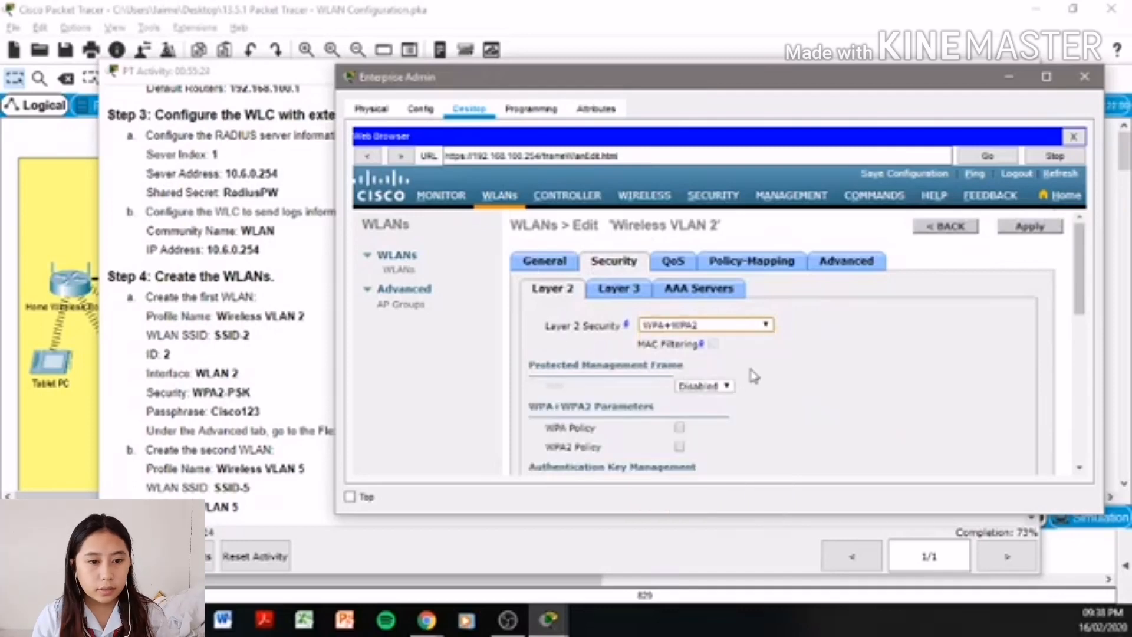
scroll(763, 372, "down", 2)
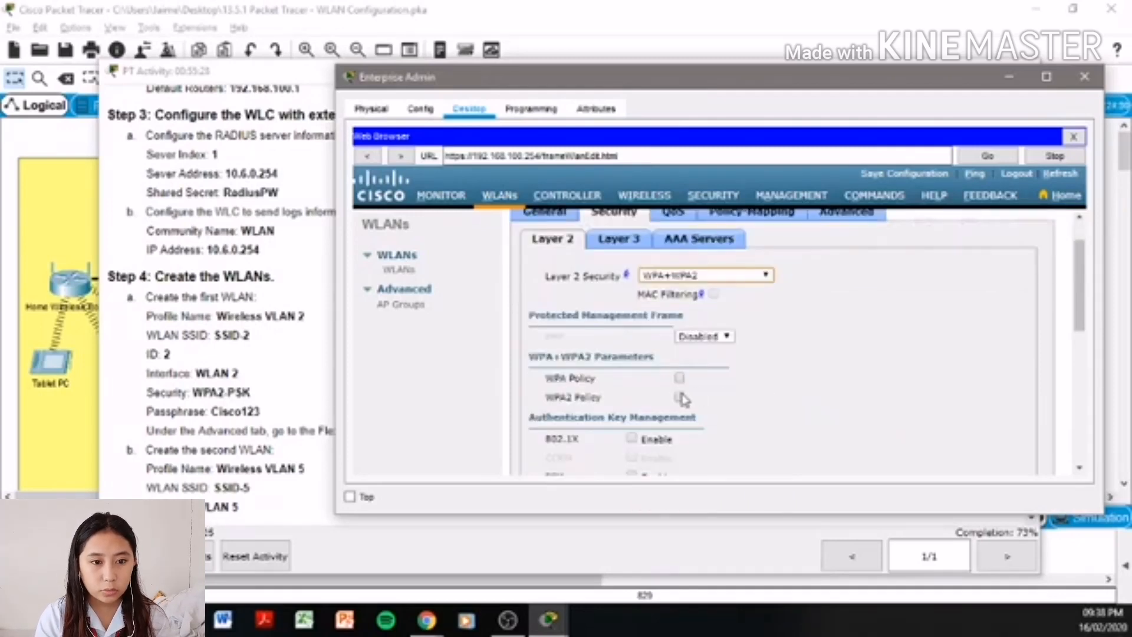
left_click(679, 396)
scroll(828, 384, "down", 2)
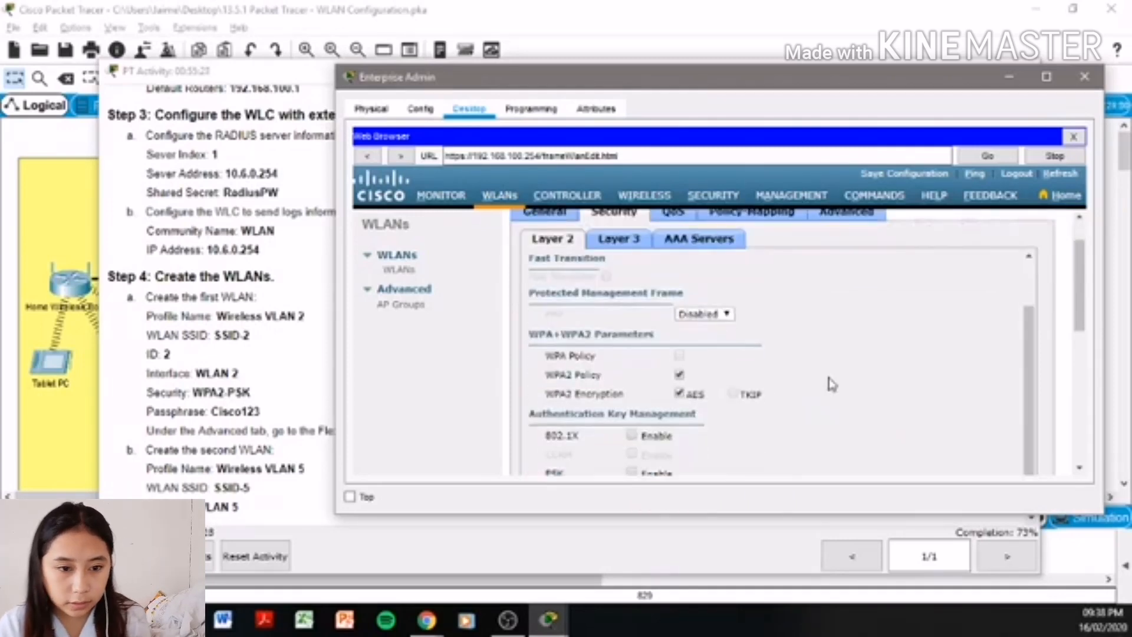
scroll(813, 378, "down", 3)
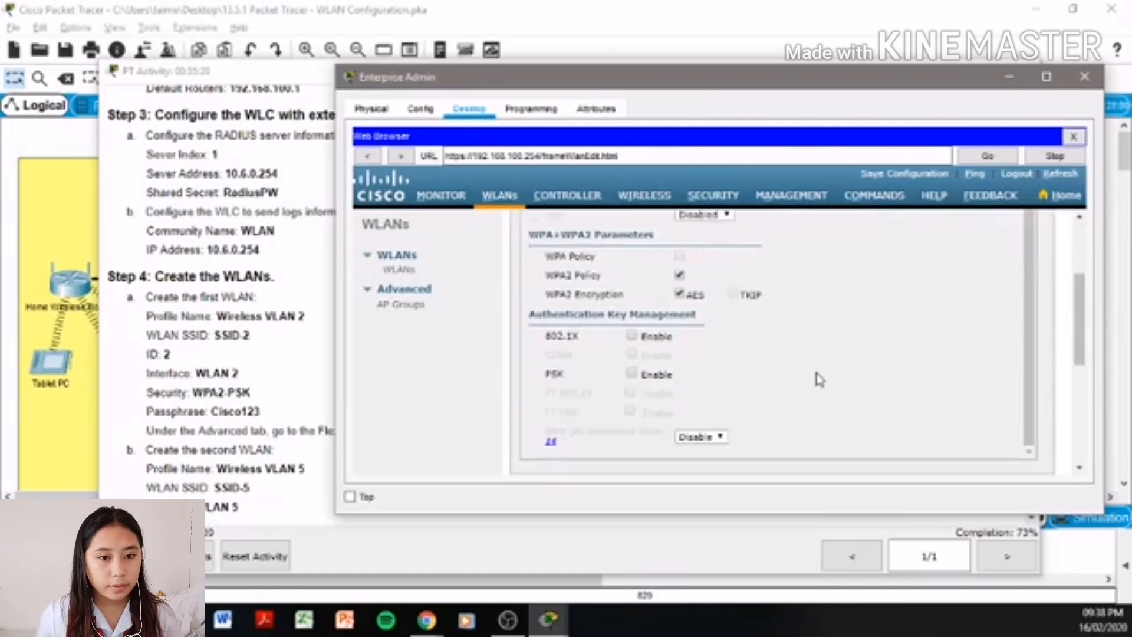
left_click(632, 373)
scroll(737, 372, "down", 1)
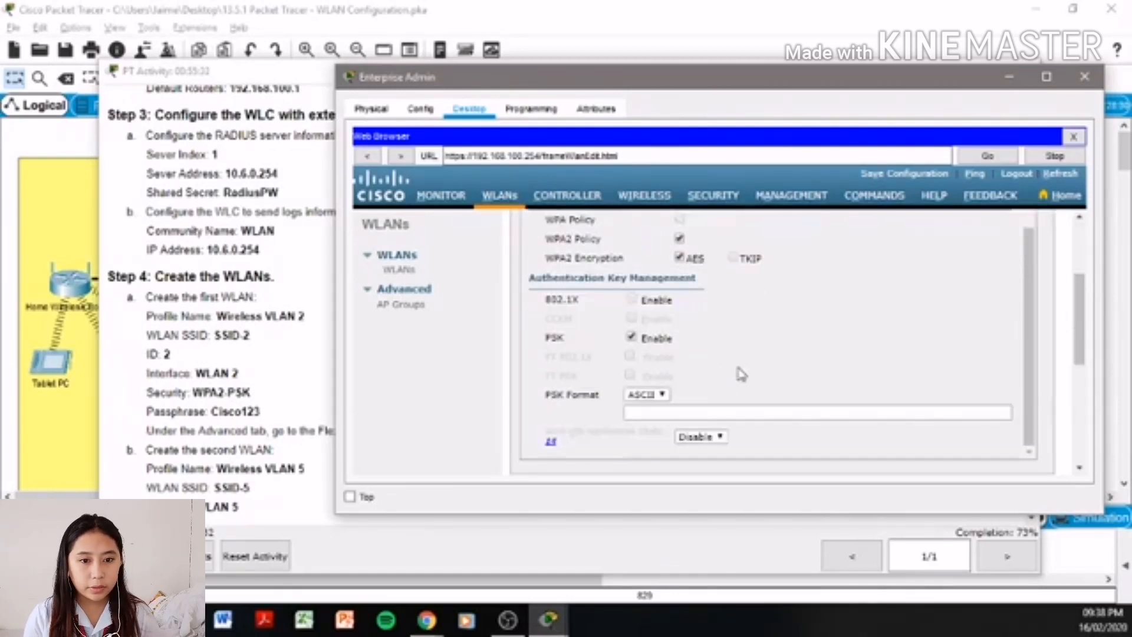
- Fill in the pre-shared key passphrase, checking the activity instructions for it
left_click(654, 416)
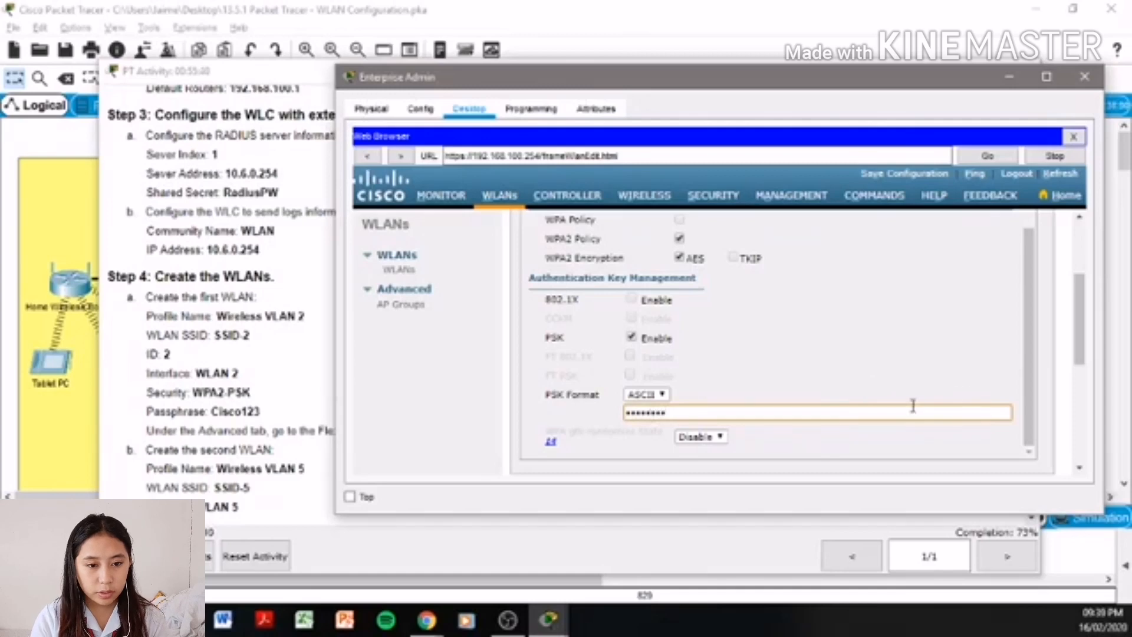
scroll(912, 404, "down", 3)
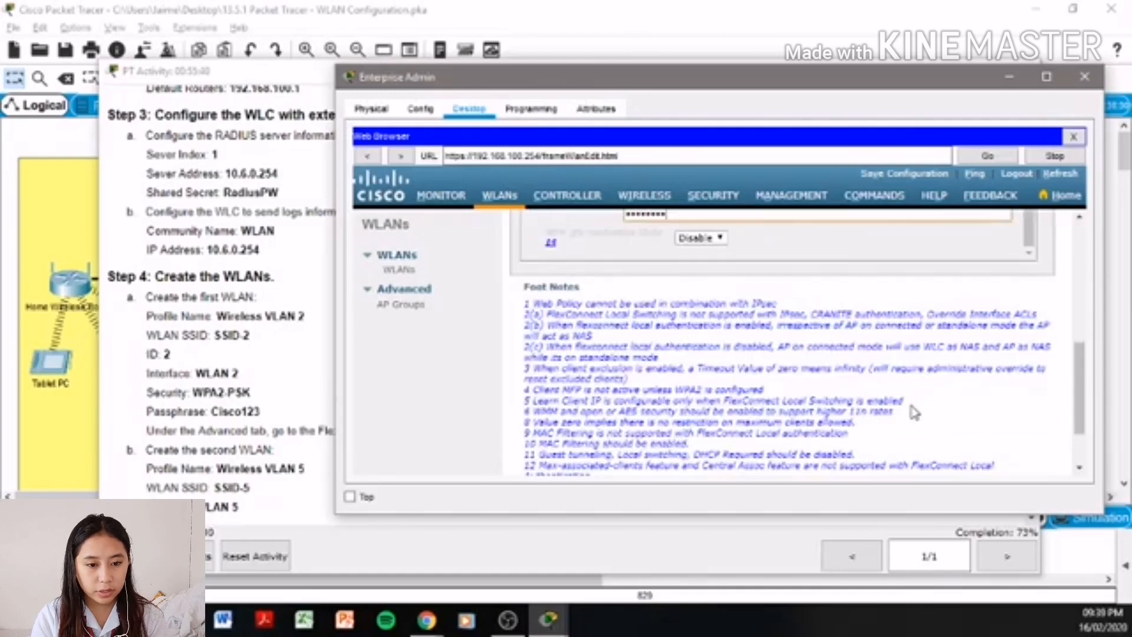
left_click(274, 416)
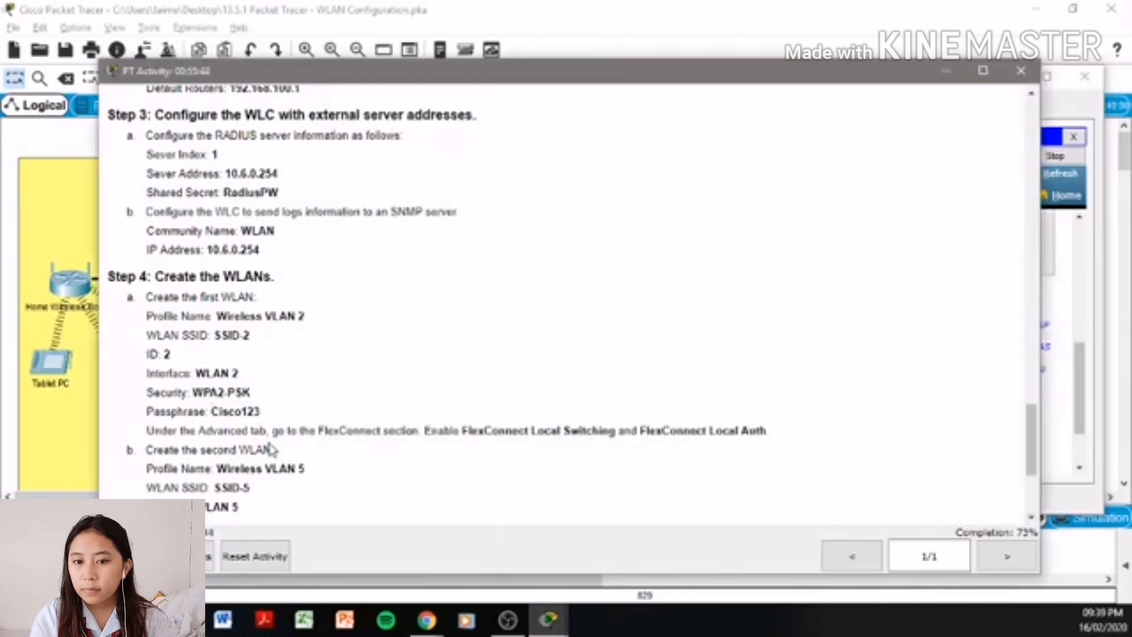
left_click(1060, 394)
scroll(955, 363, "up", 4)
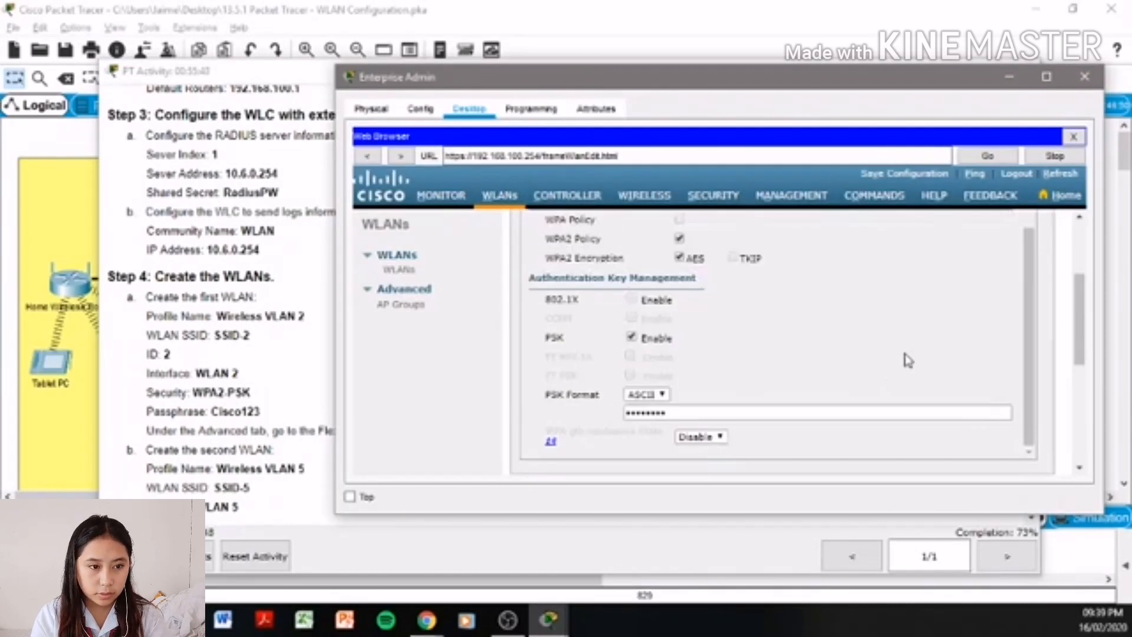
scroll(907, 359, "up", 2)
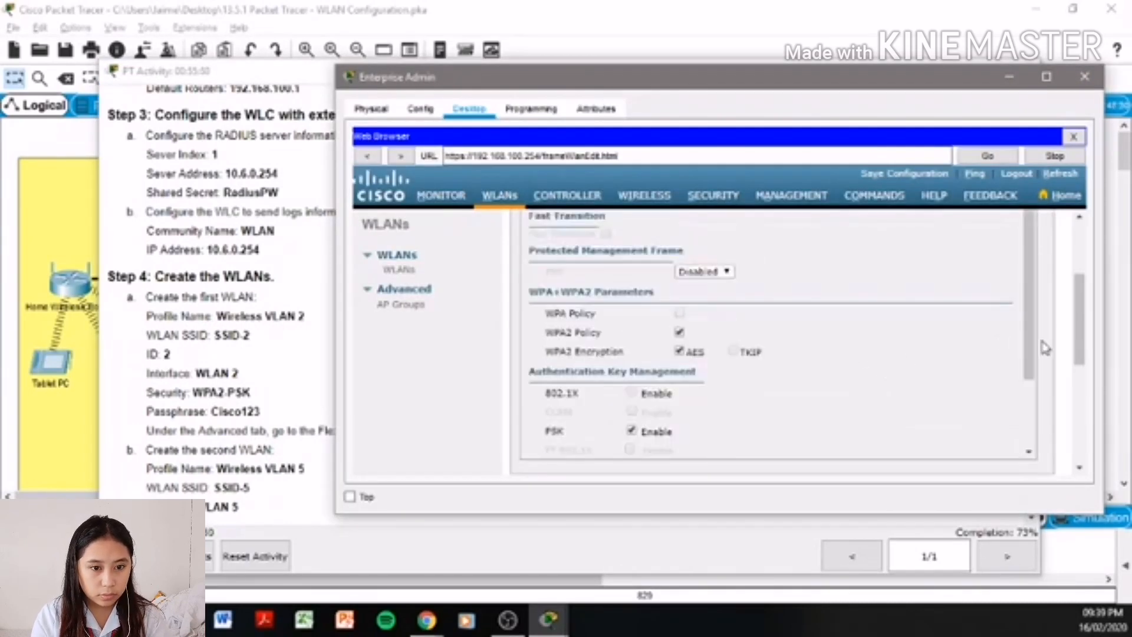
scroll(1046, 349, "up", 2)
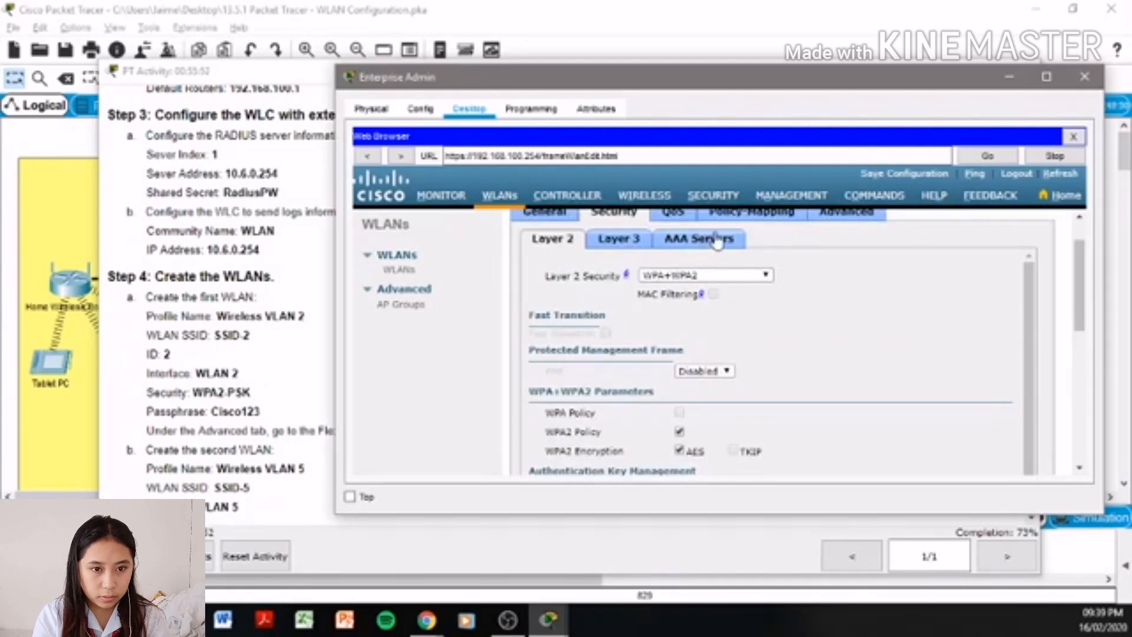
- Turn on FlexConnect Local Switching, apply, and return to the WLANs list
left_click(866, 216)
scroll(742, 317, "down", 3)
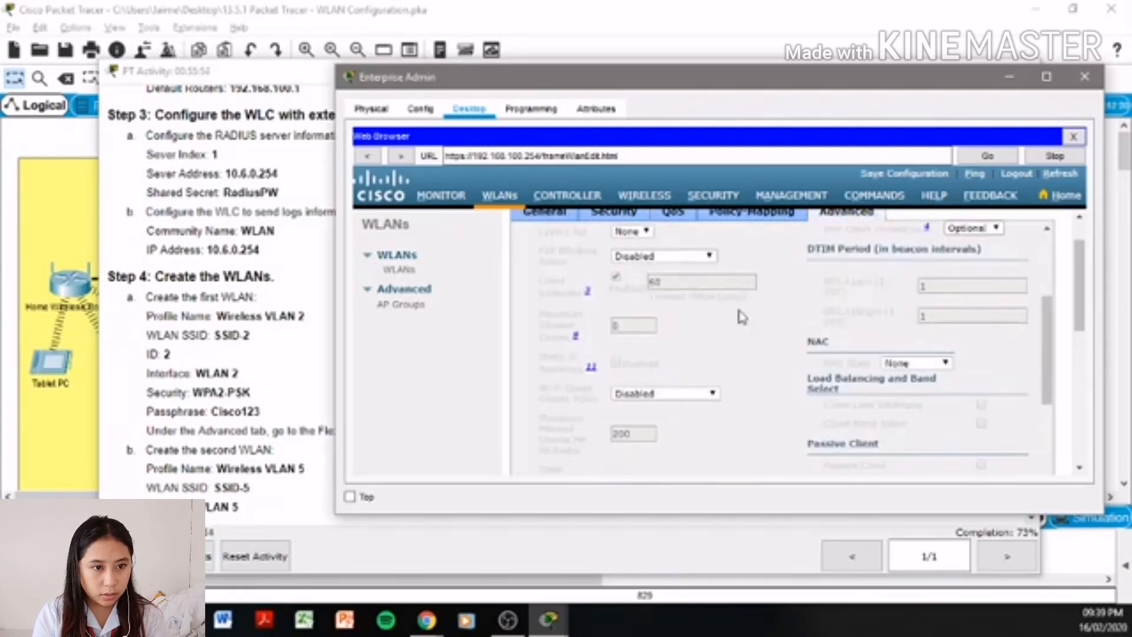
scroll(742, 318, "up", 2)
scroll(741, 317, "down", 6)
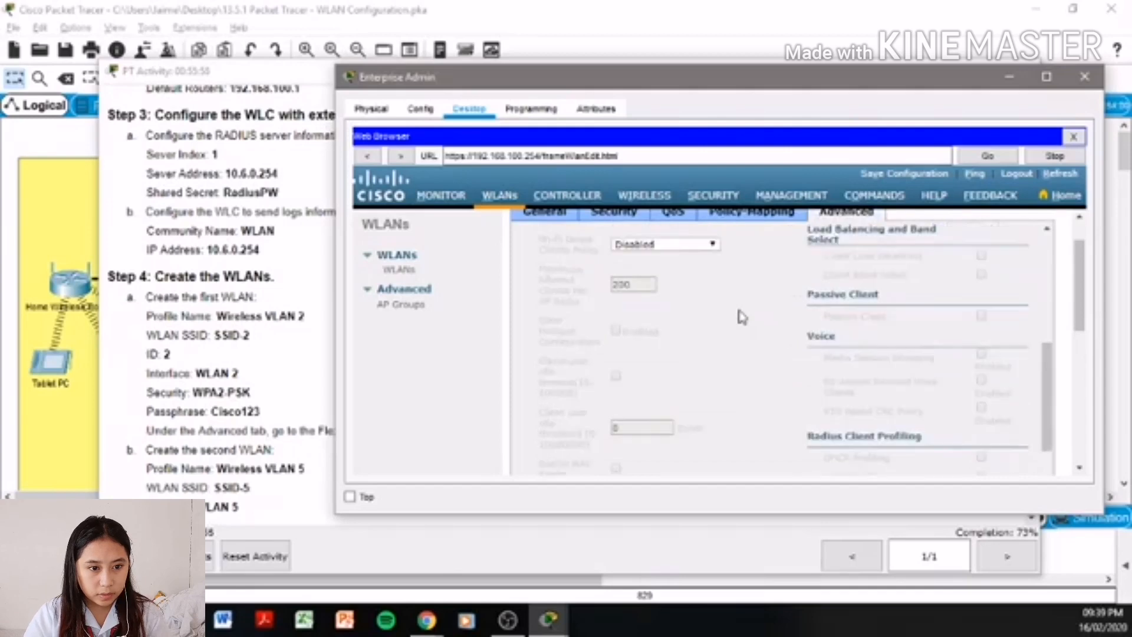
scroll(741, 317, "down", 4)
scroll(742, 317, "up", 1)
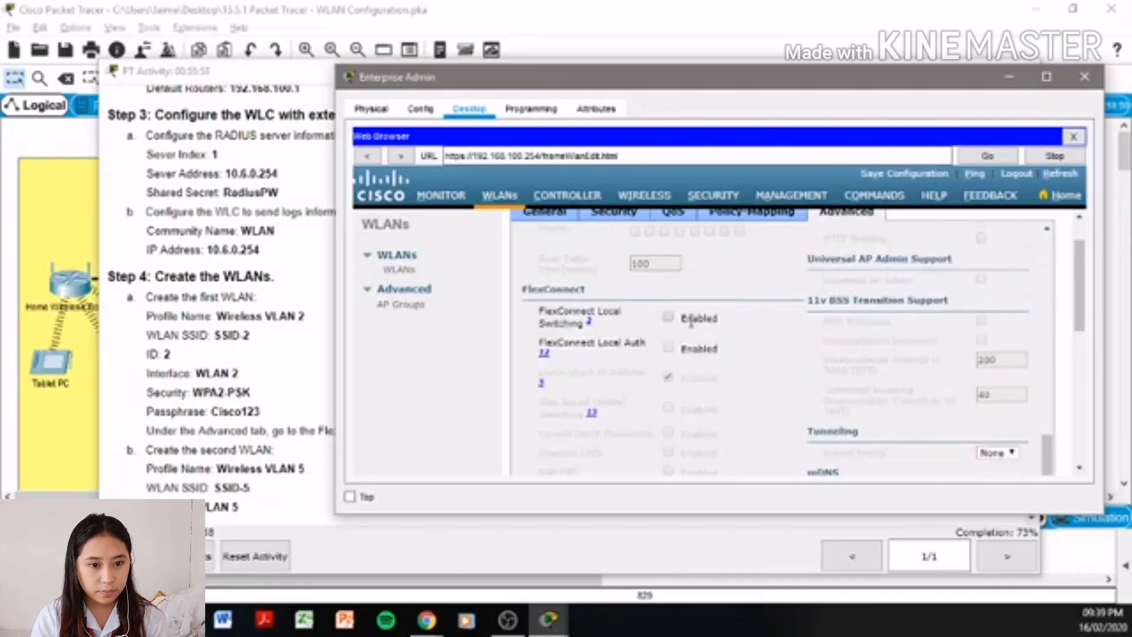
left_click(668, 317)
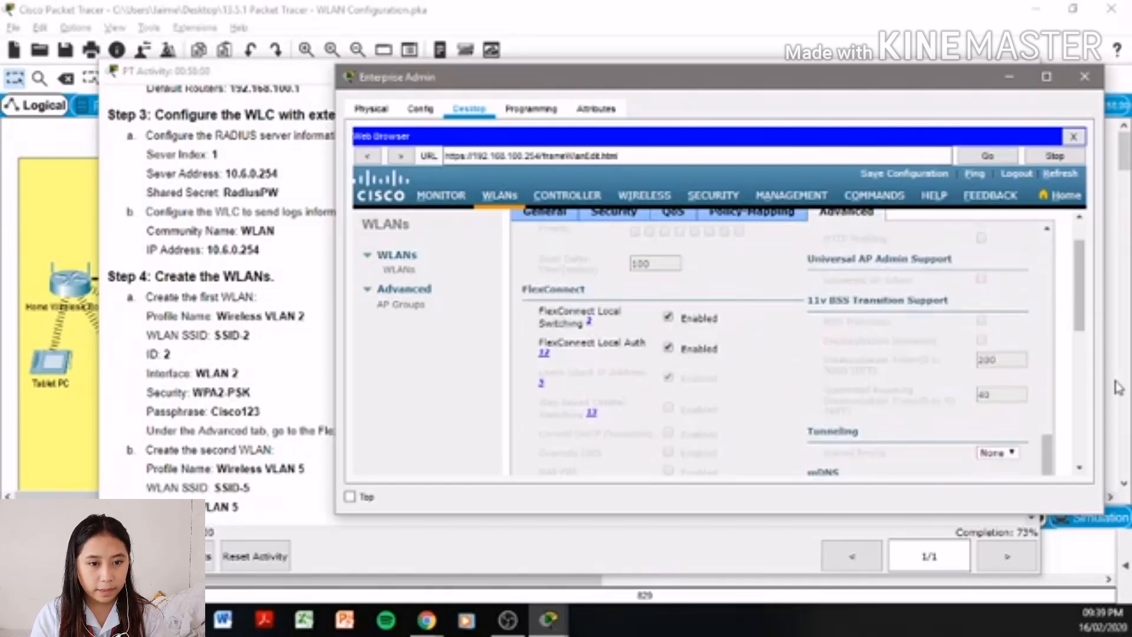
left_click(224, 398)
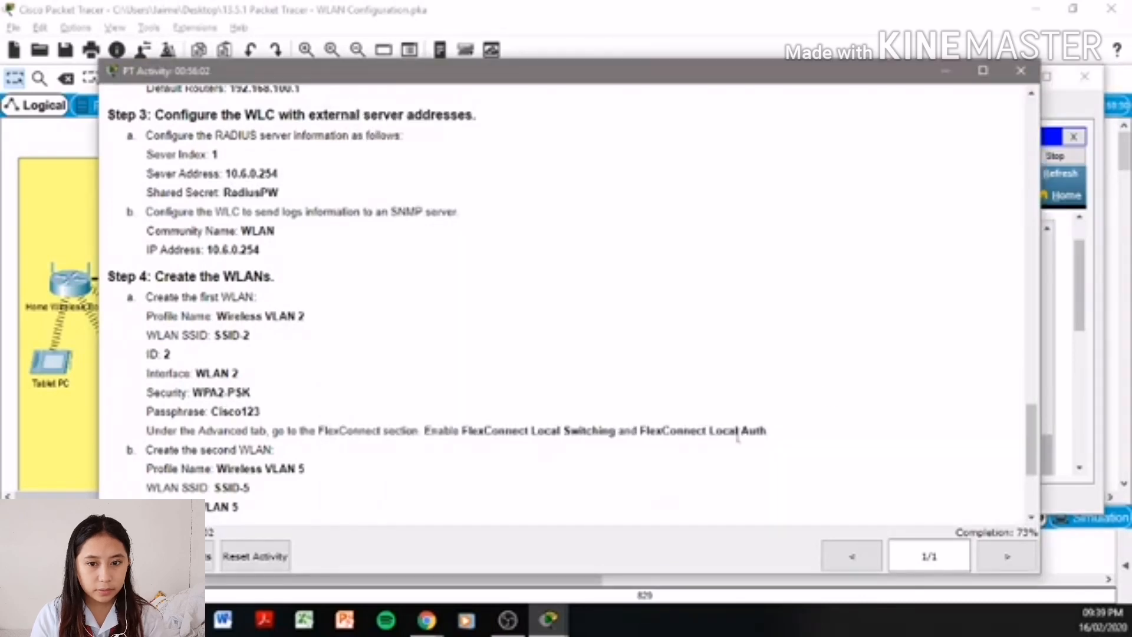
left_click(1081, 400)
left_click_drag(1081, 354, 1070, 257)
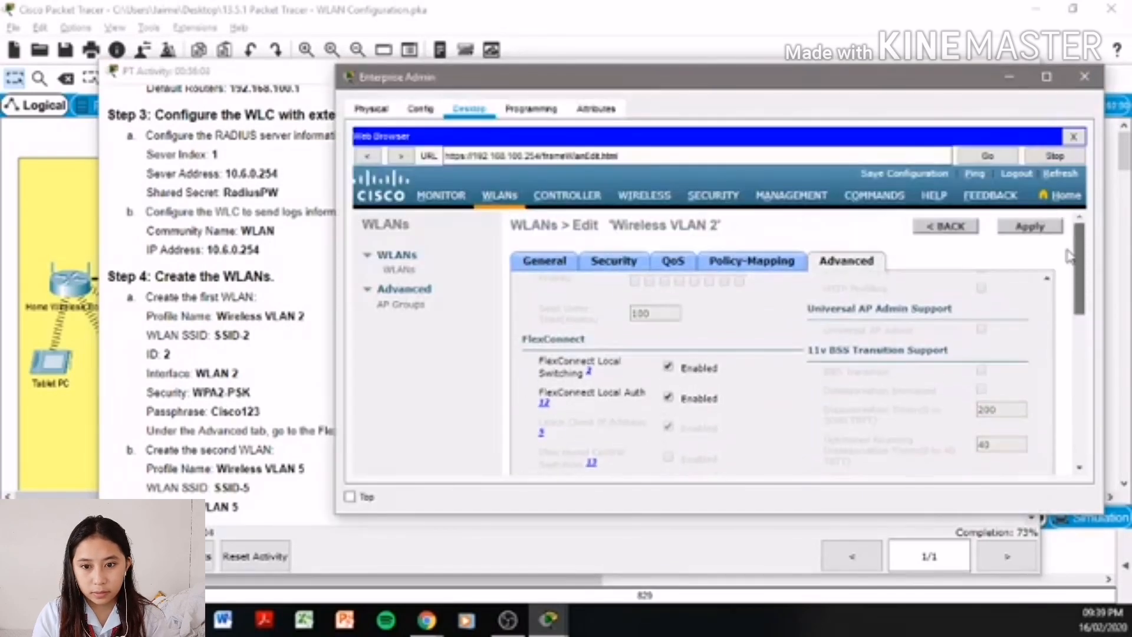
left_click(1032, 228)
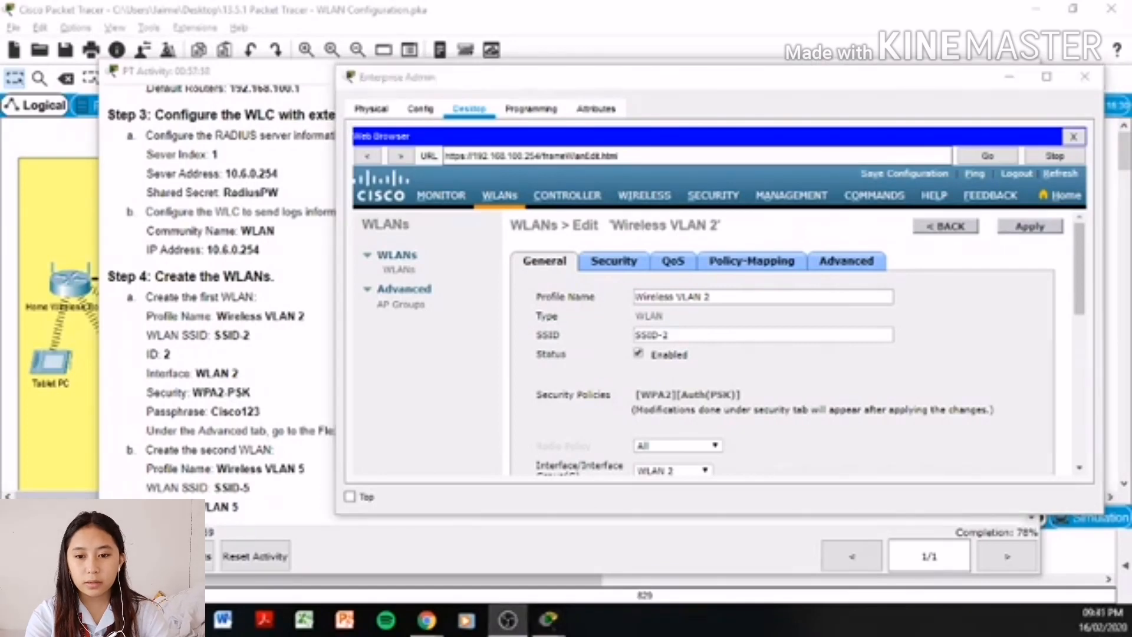
left_click(958, 228)
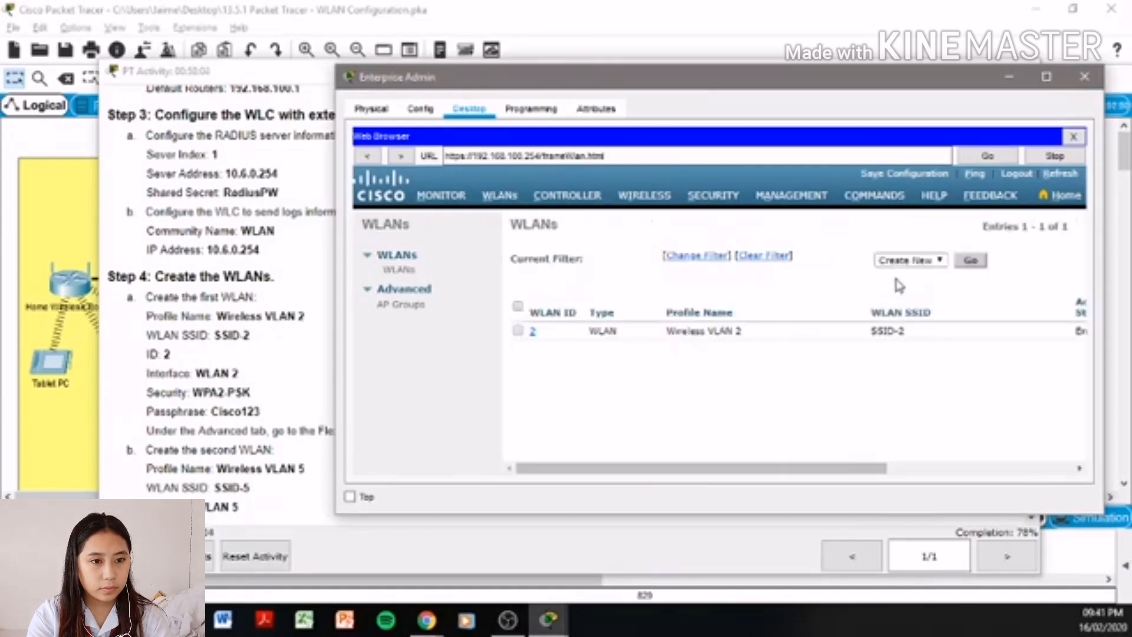
- Create WLAN profile 'Wireless VLAN 5' with SSID 'SSID-5' and ID 5
left_click(970, 261)
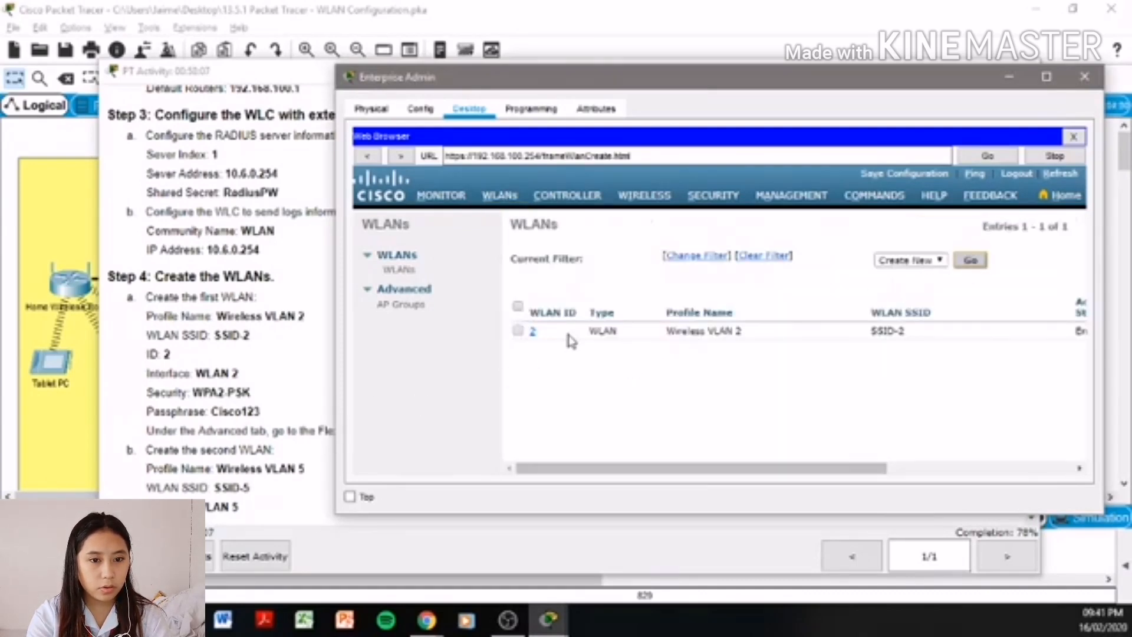
left_click(702, 282)
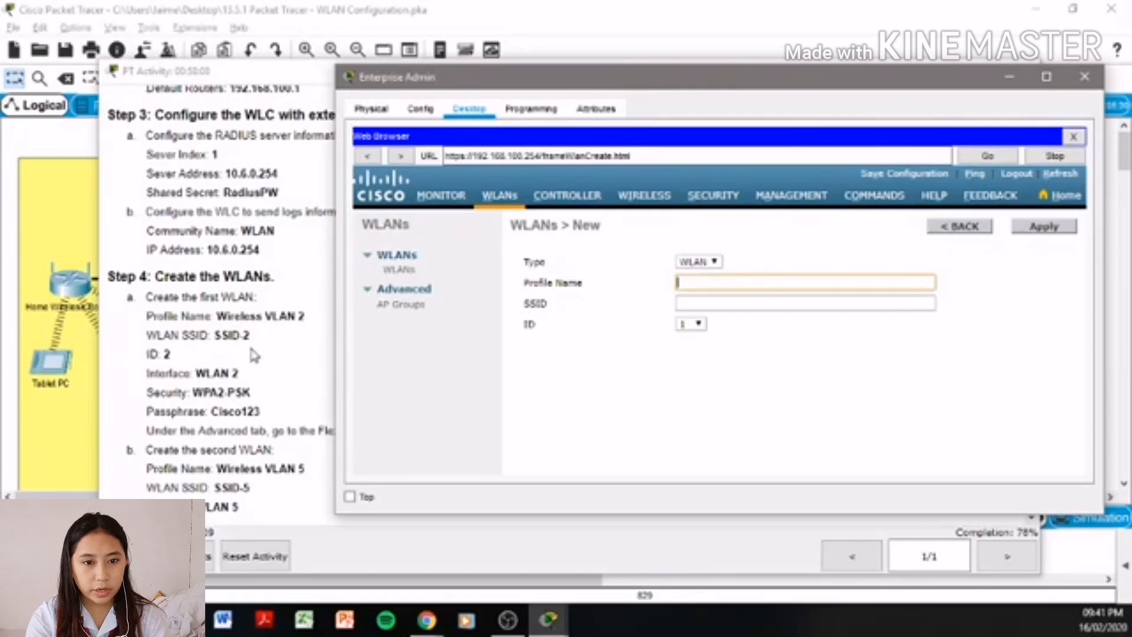
type("Wireless VLAN 5")
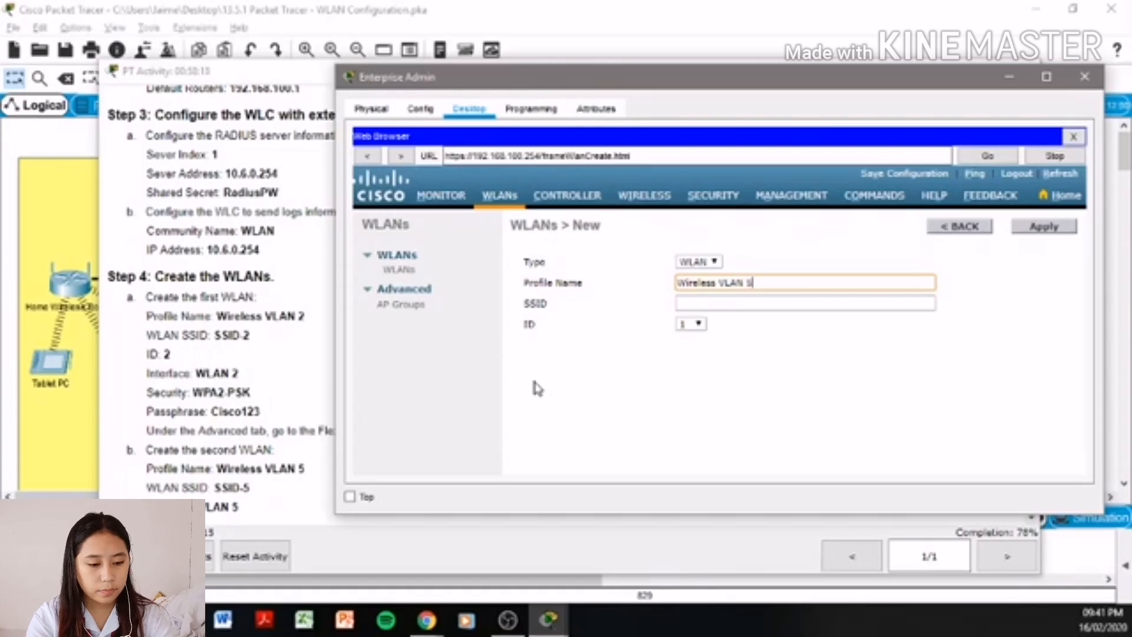
key("Tab")
type("SSID")
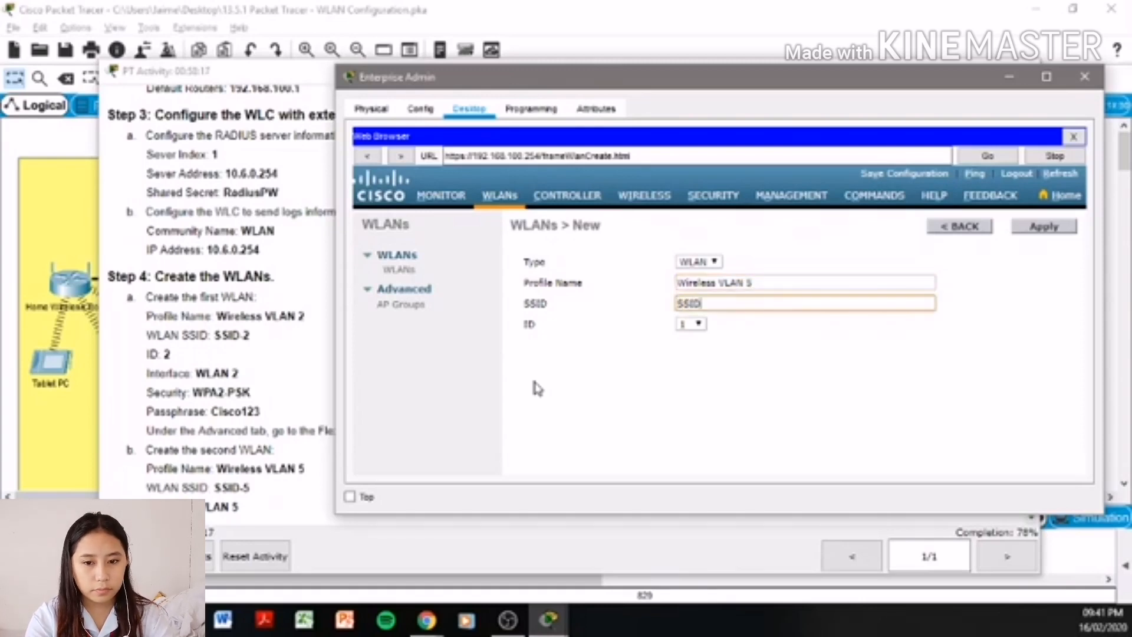
type("-5")
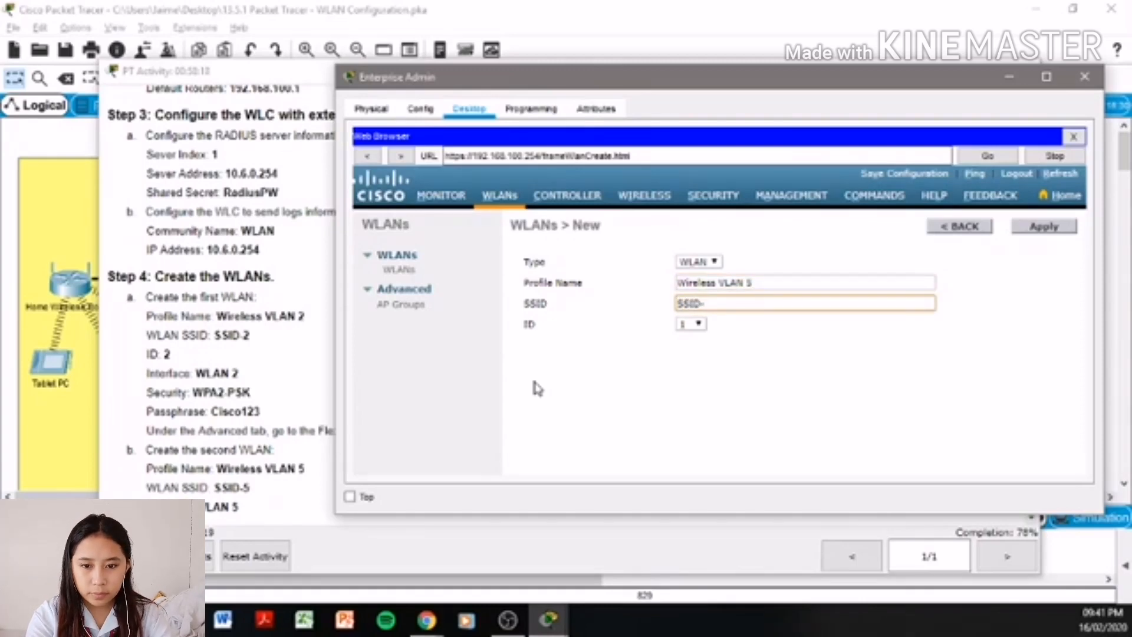
left_click(692, 325)
left_click(694, 94)
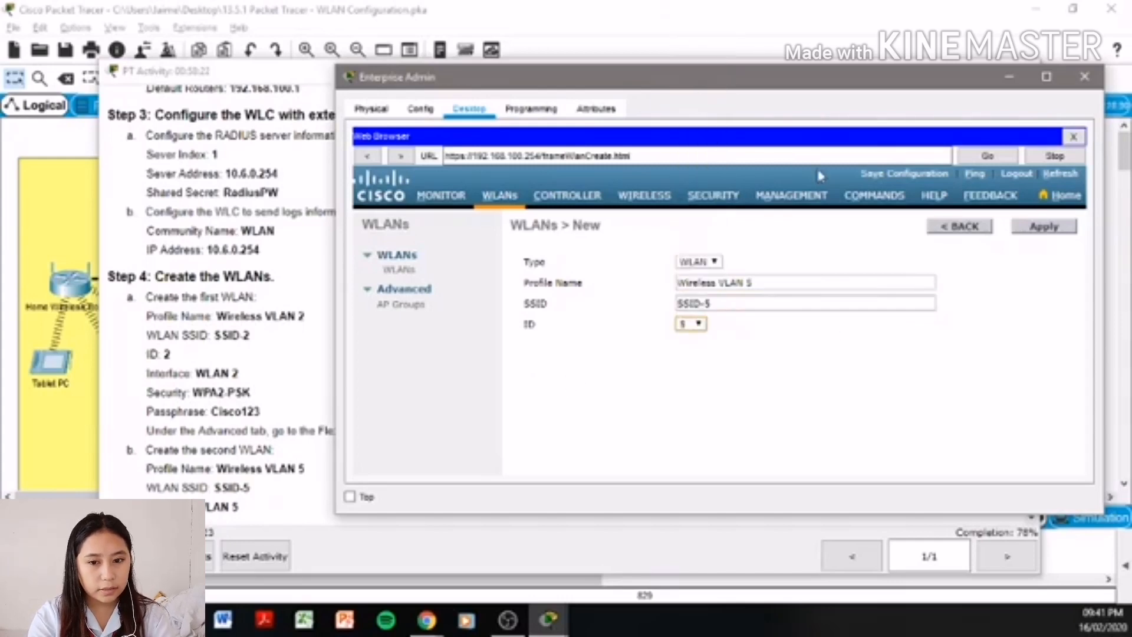
left_click(1041, 229)
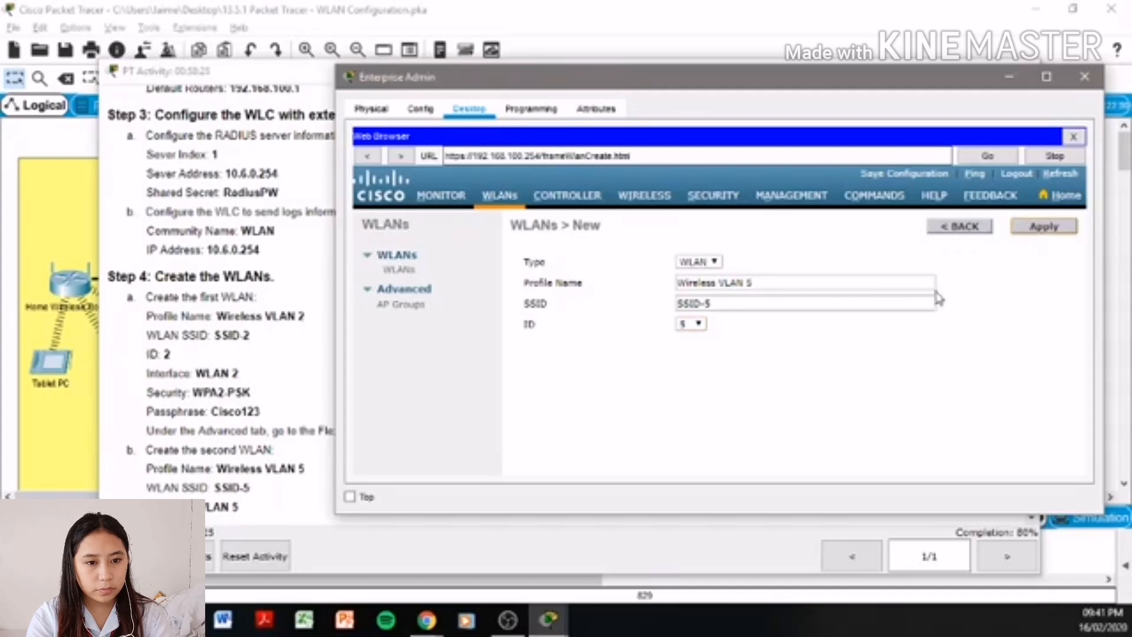
left_click(288, 450)
scroll(281, 442, "down", 5)
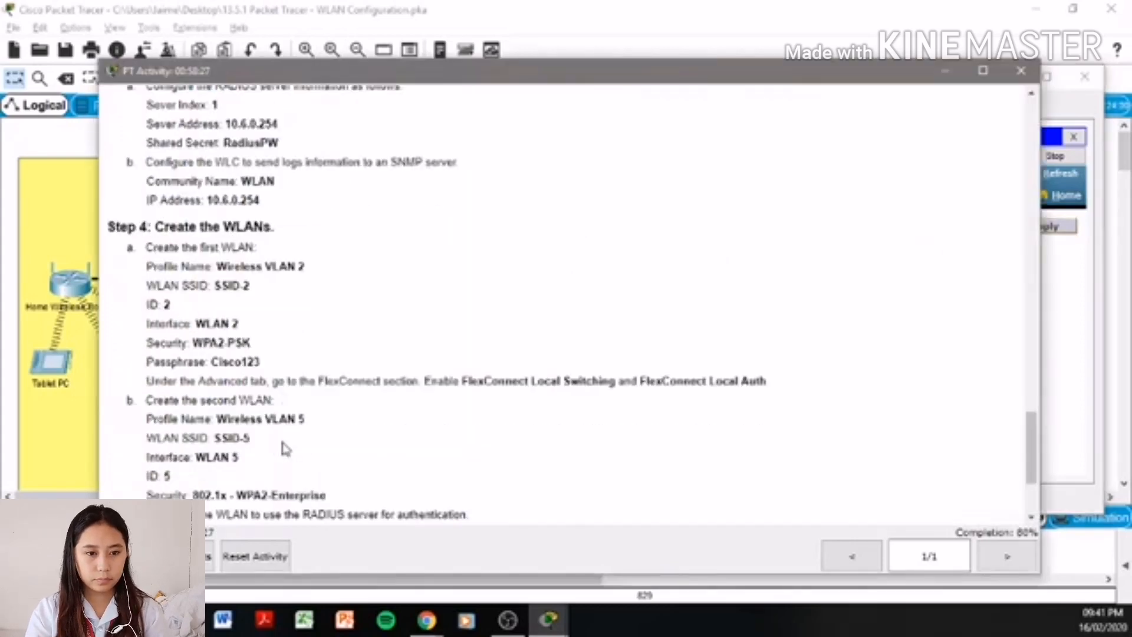
left_click(1059, 409)
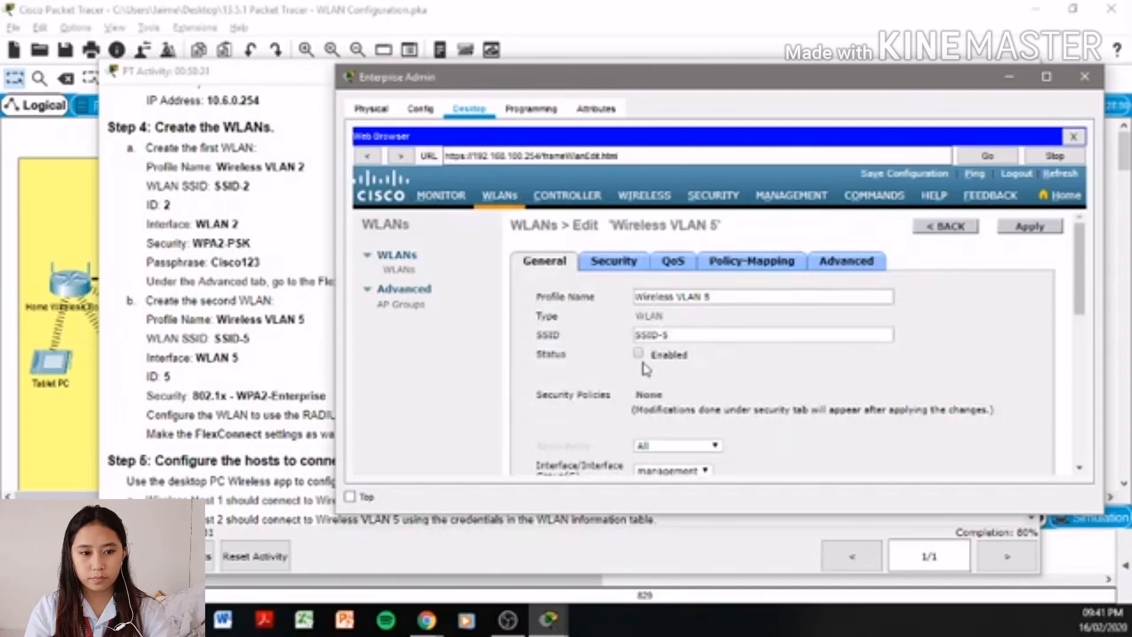
- Enable Wireless VLAN 5 and assign it the WLAN 5 interface
left_click(638, 354)
scroll(730, 422, "down", 1)
left_click(696, 422)
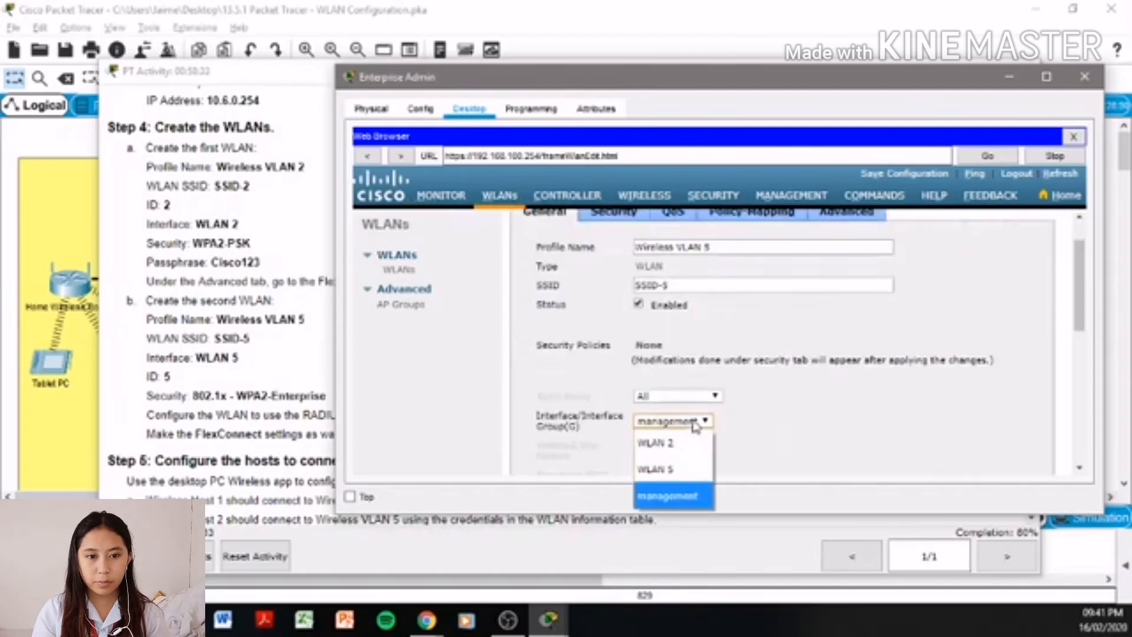
left_click(668, 482)
scroll(855, 390, "down", 2)
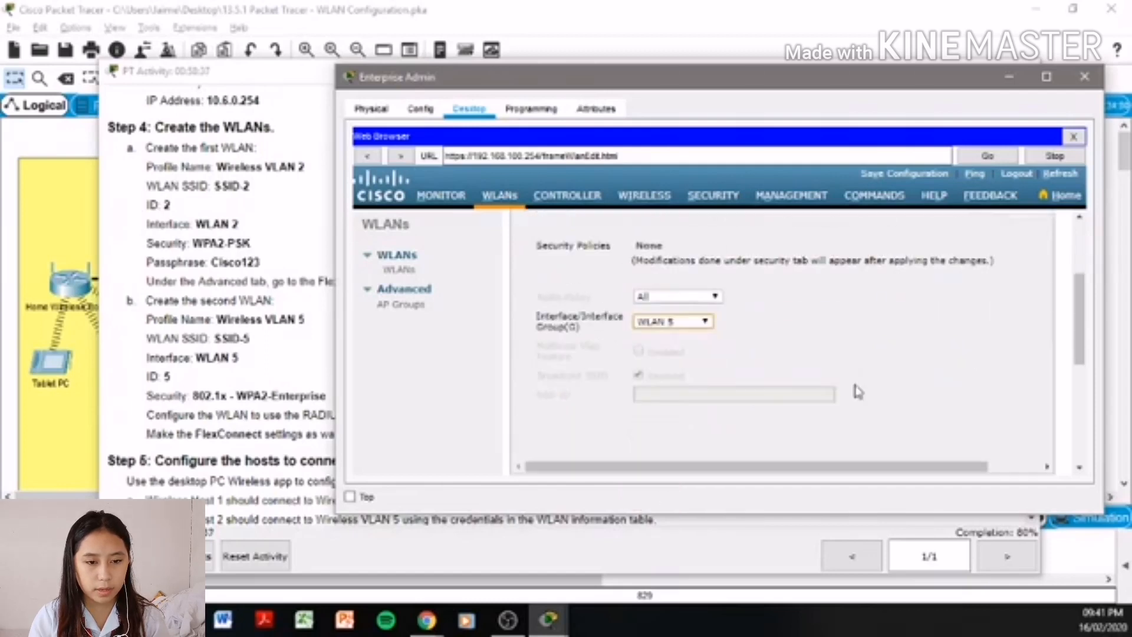
scroll(857, 392, "up", 2)
- Set layer 2 security to WPA+WPA2 with the WPA2 policy turned on
left_click(604, 223)
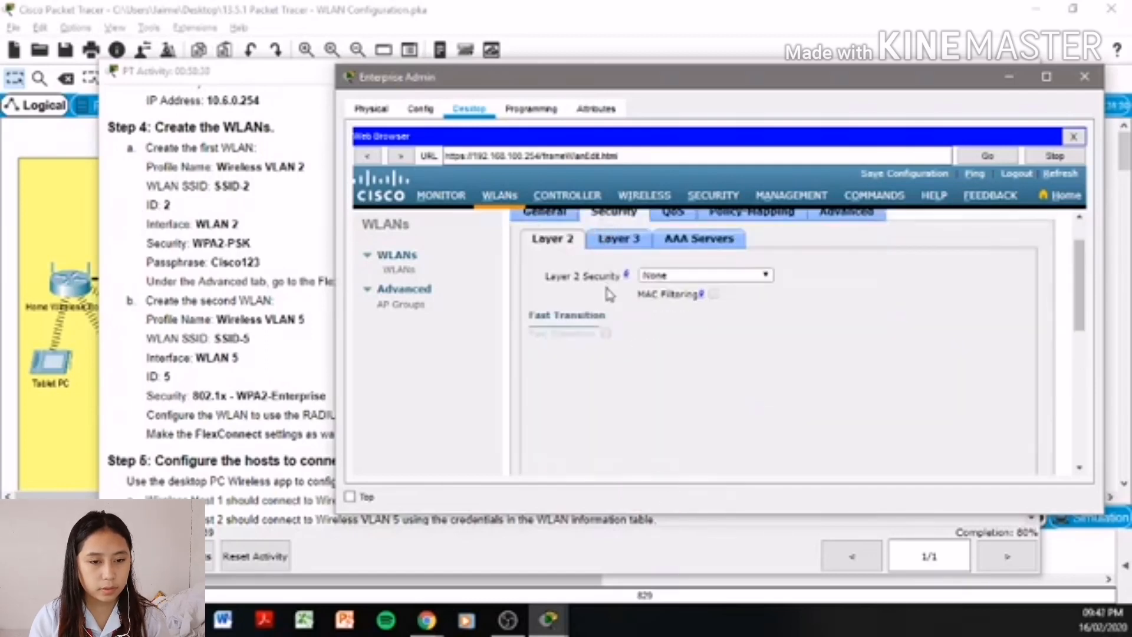
left_click(671, 277)
left_click(671, 323)
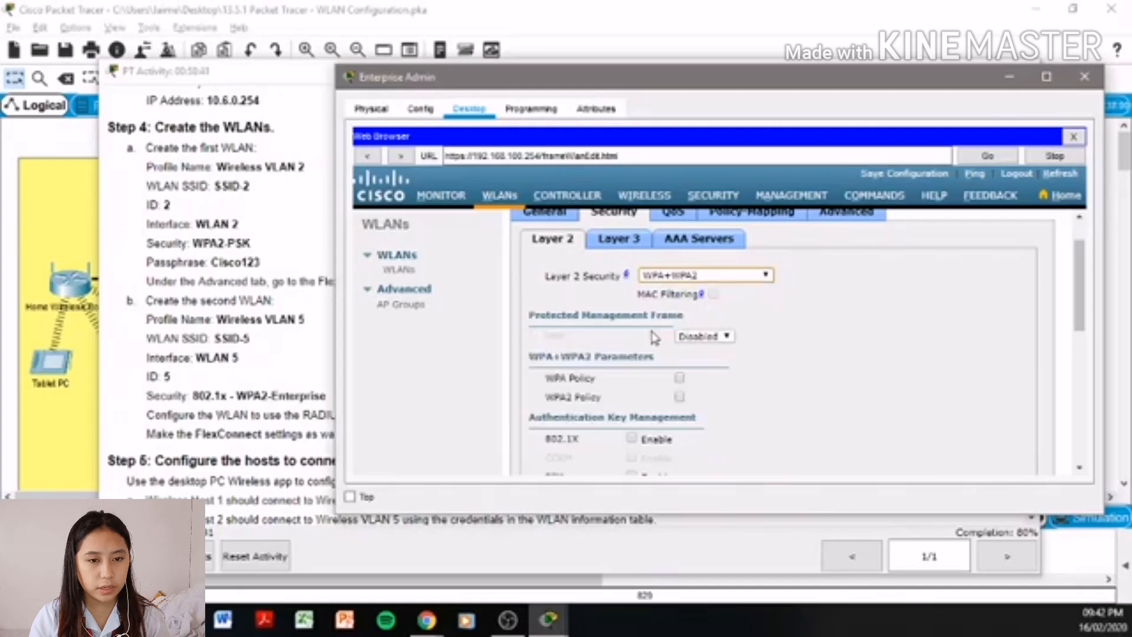
scroll(737, 393, "down", 1)
left_click(679, 347)
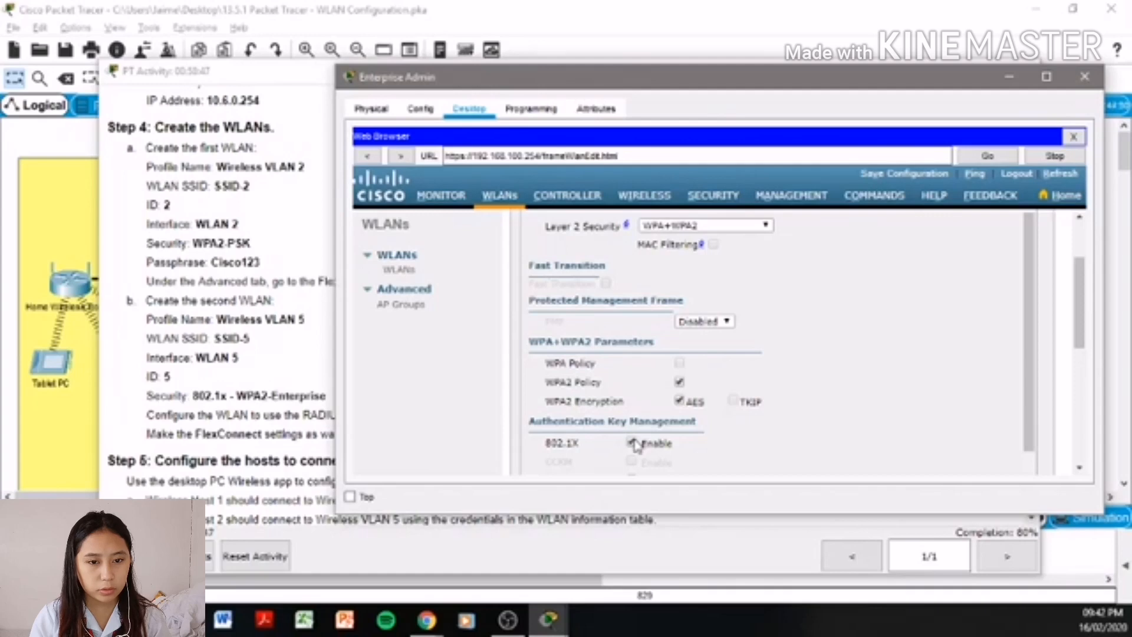
scroll(987, 367, "down", 5)
scroll(986, 367, "up", 1)
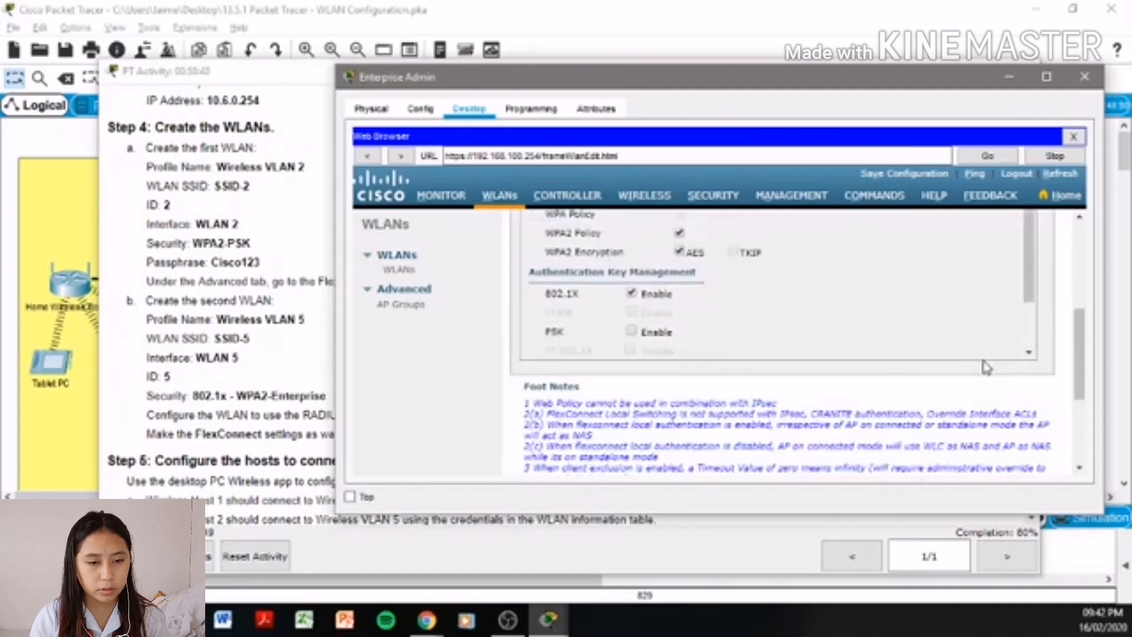
scroll(986, 363, "up", 5)
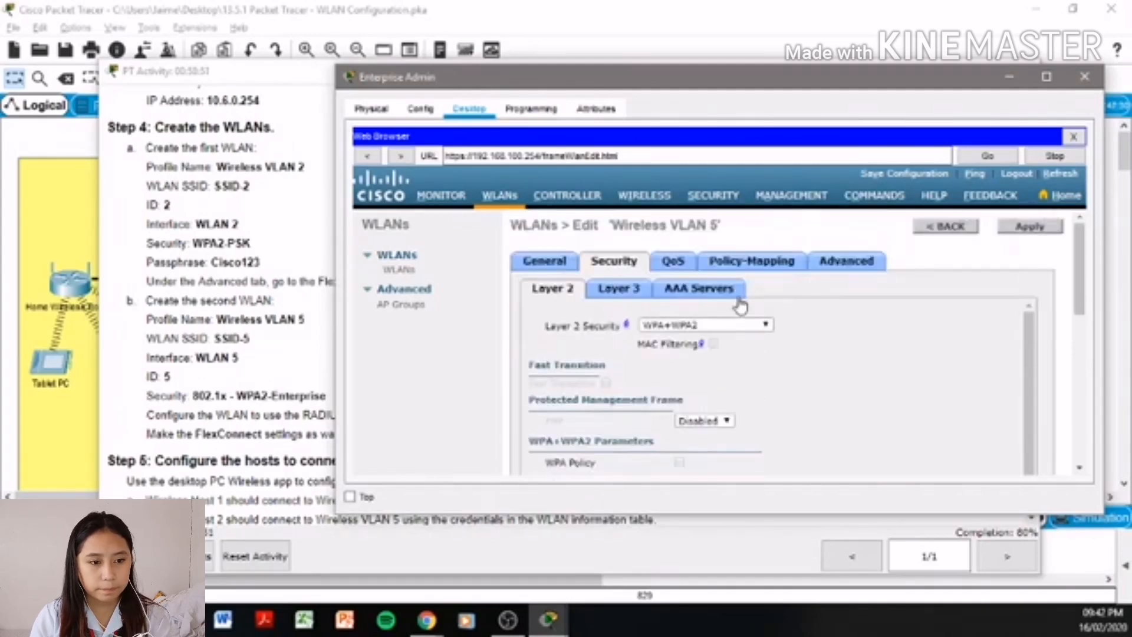
- Select RADIUS server 10.6.0.254 as the WLAN's authentication Server 1
left_click(730, 299)
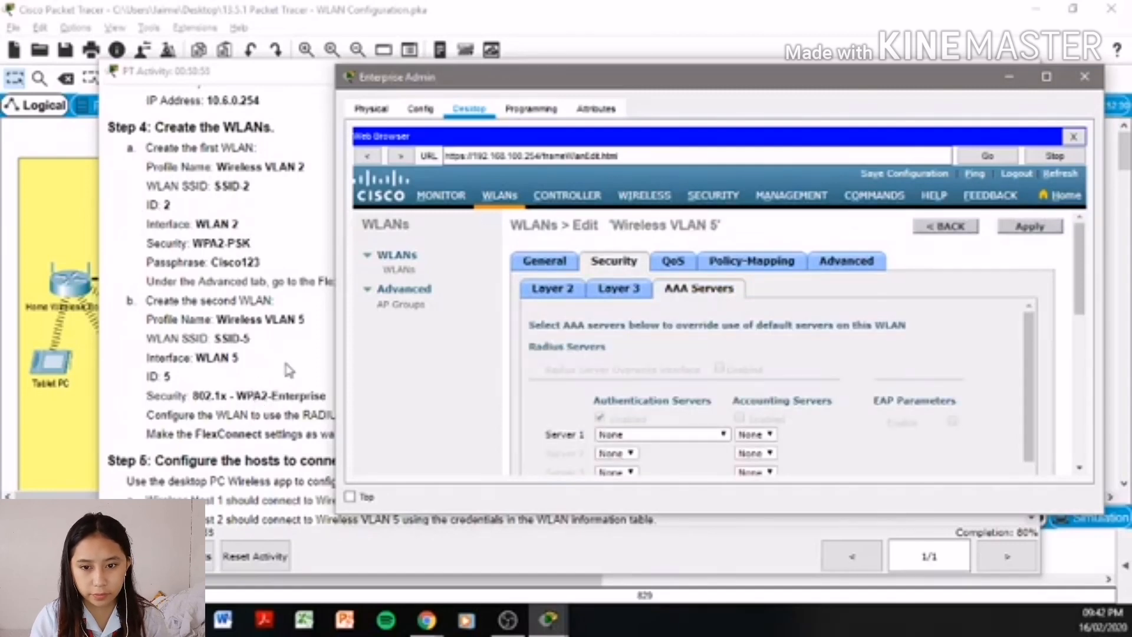
left_click(702, 434)
left_click(679, 485)
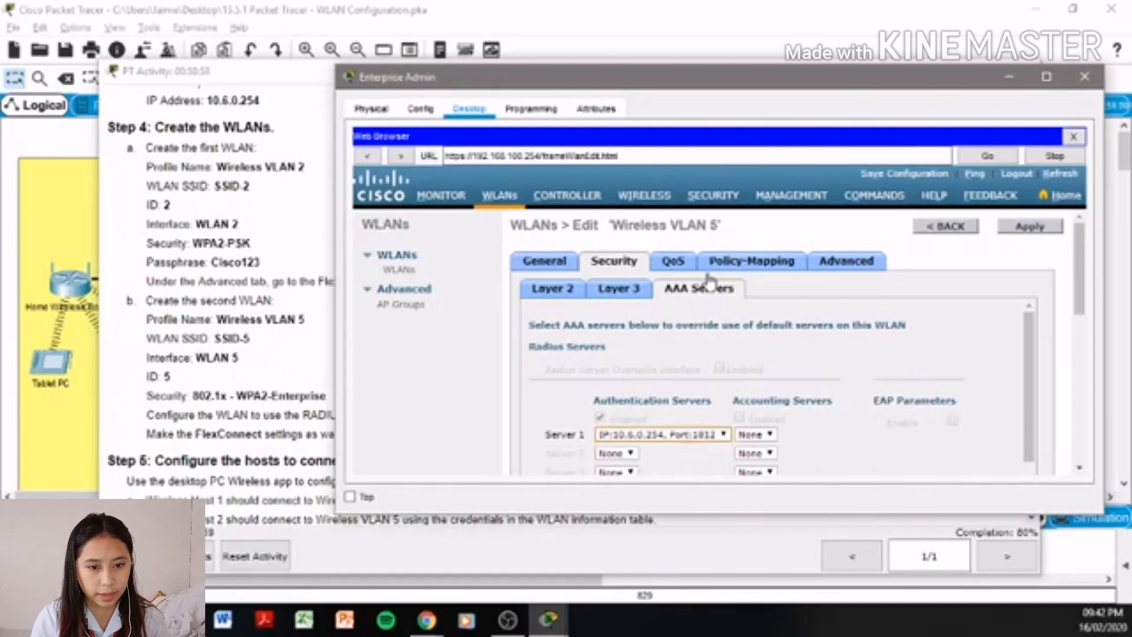
- Enable FlexConnect Local Auth and apply the Wireless VLAN 5 changes
left_click(870, 261)
scroll(1057, 333, "down", 5)
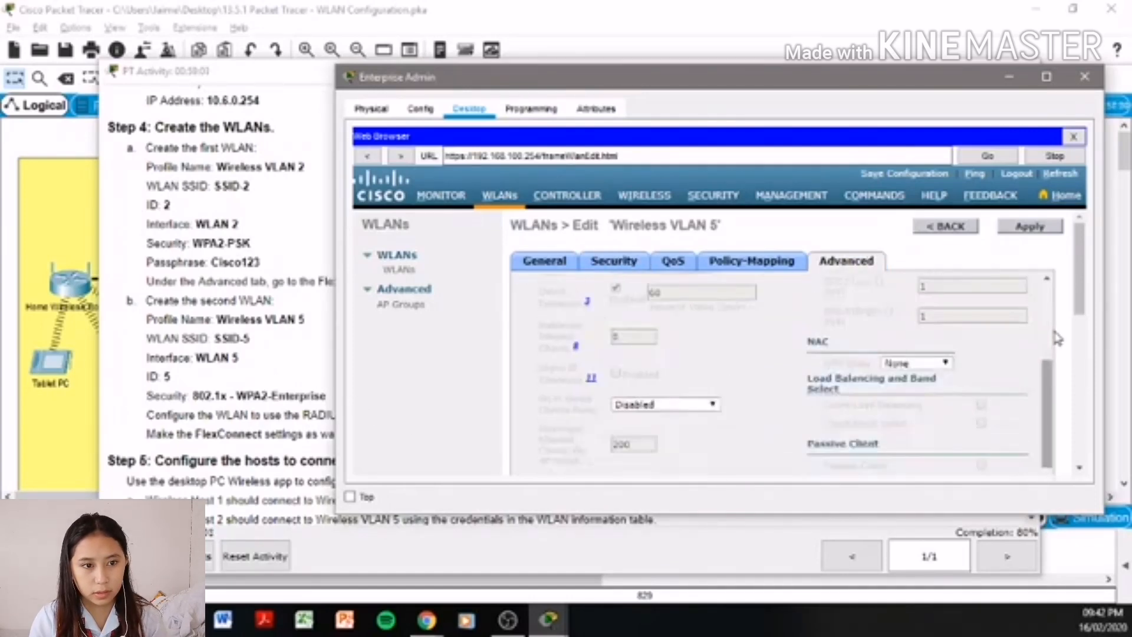
scroll(1062, 333, "down", 5)
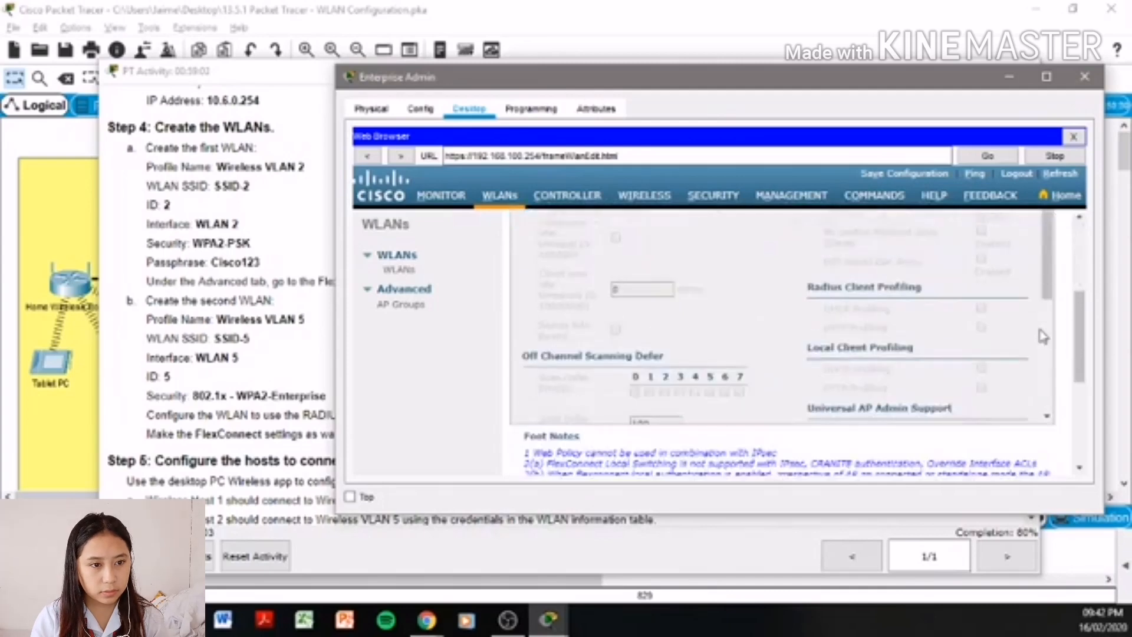
scroll(1044, 336, "down", 3)
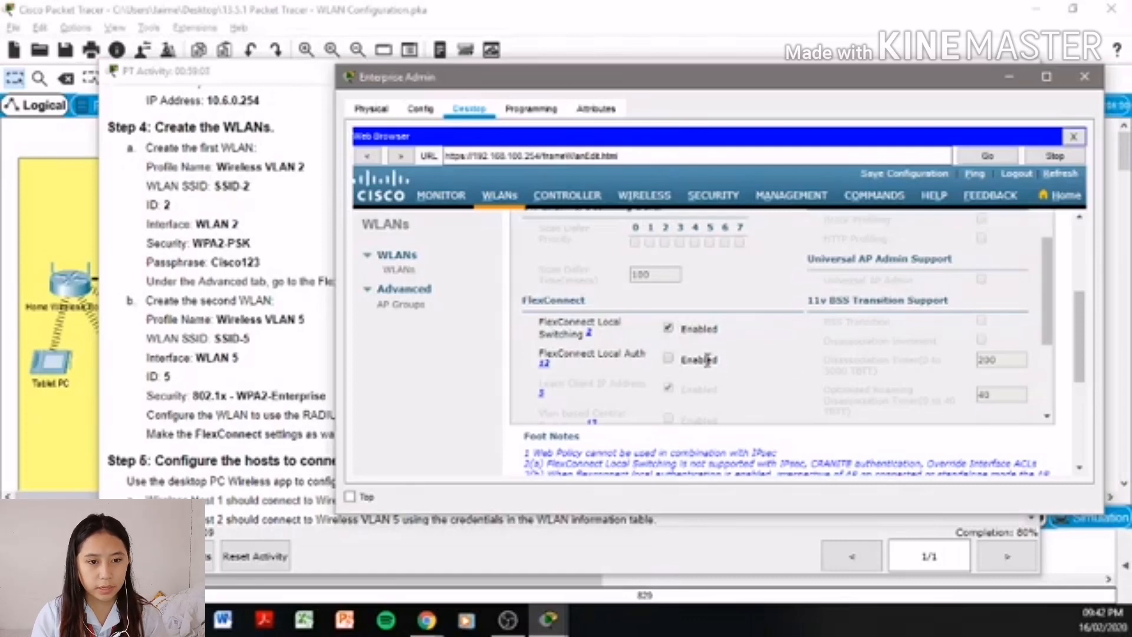
left_click(668, 358)
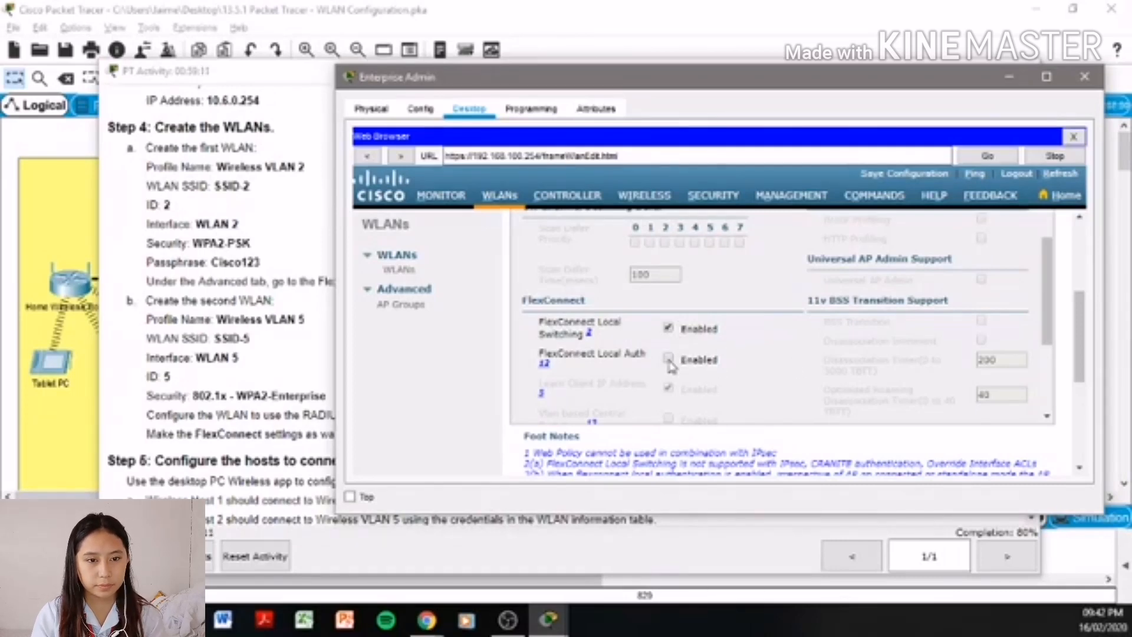
scroll(1037, 342, "up", 10)
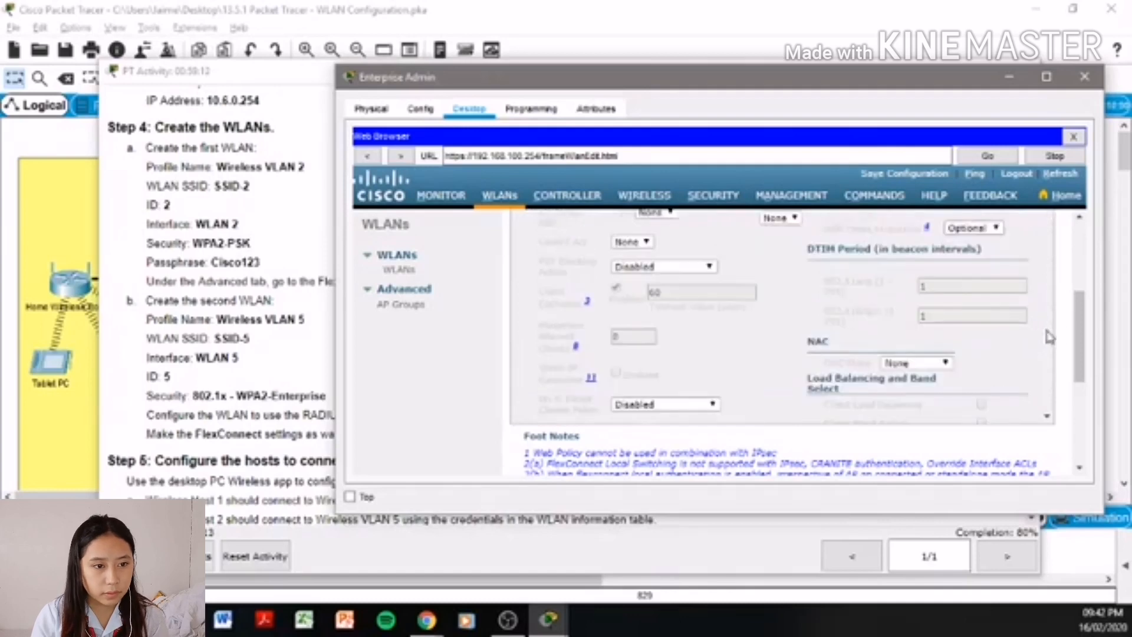
left_click(1030, 226)
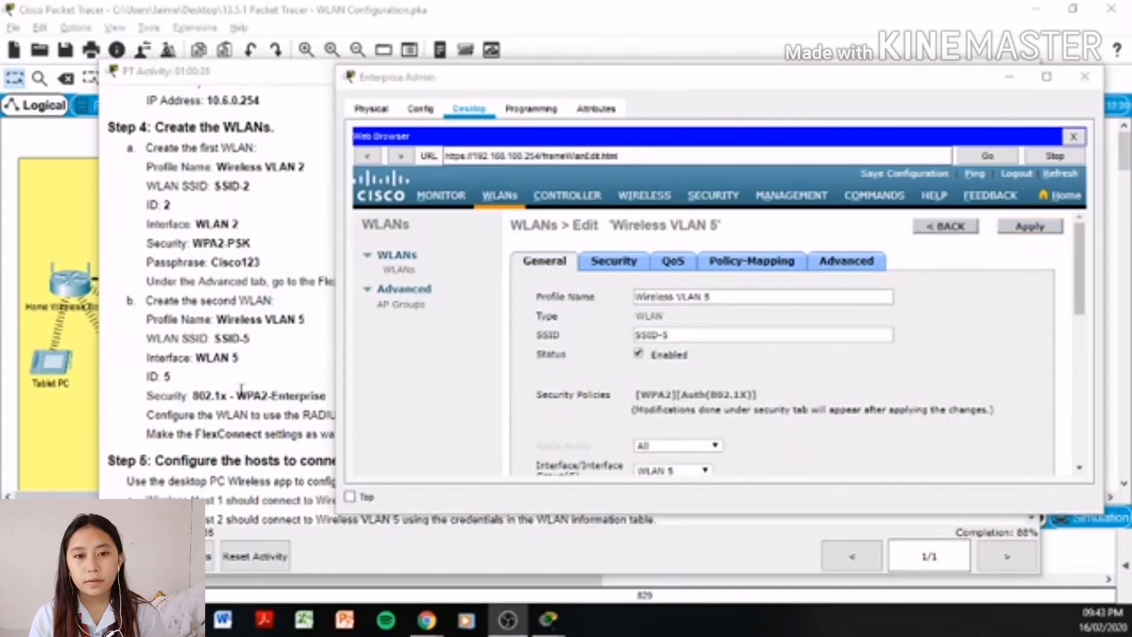
- Review the instructions, then put away Enterprise Admin and return to the network diagram
left_click(266, 376)
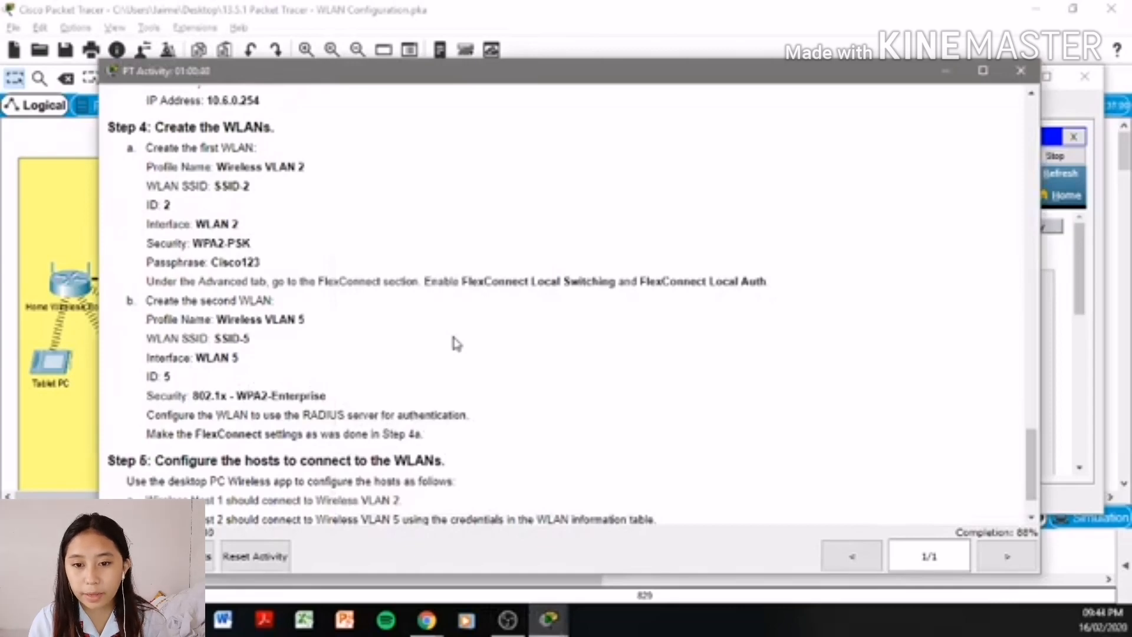
scroll(457, 343, "down", 1)
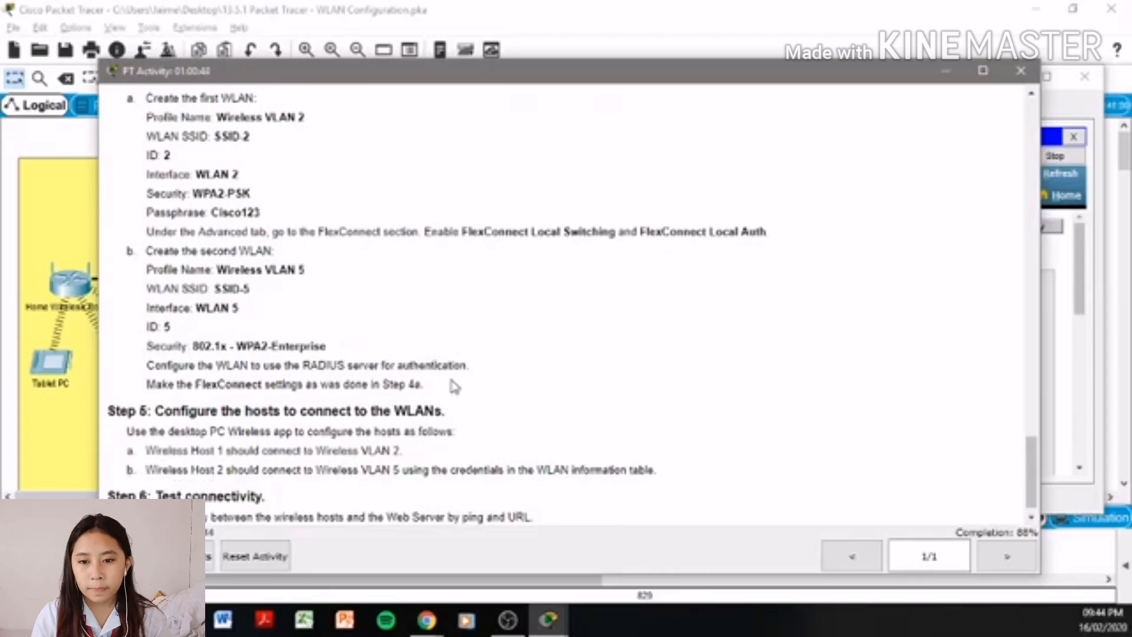
left_click(1070, 348)
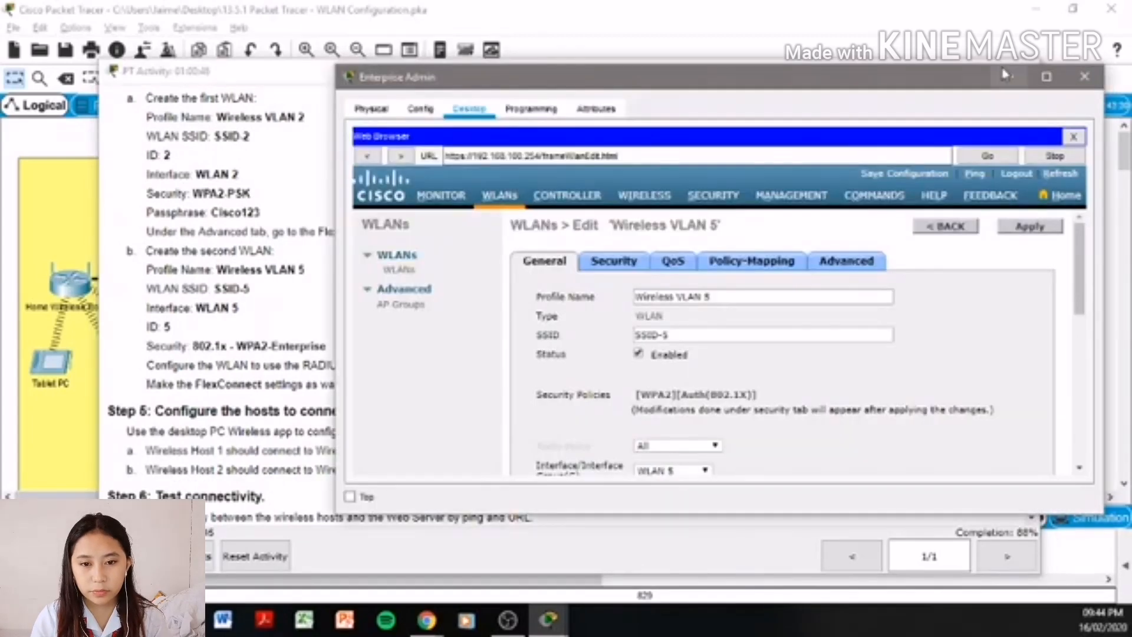
left_click(1022, 78)
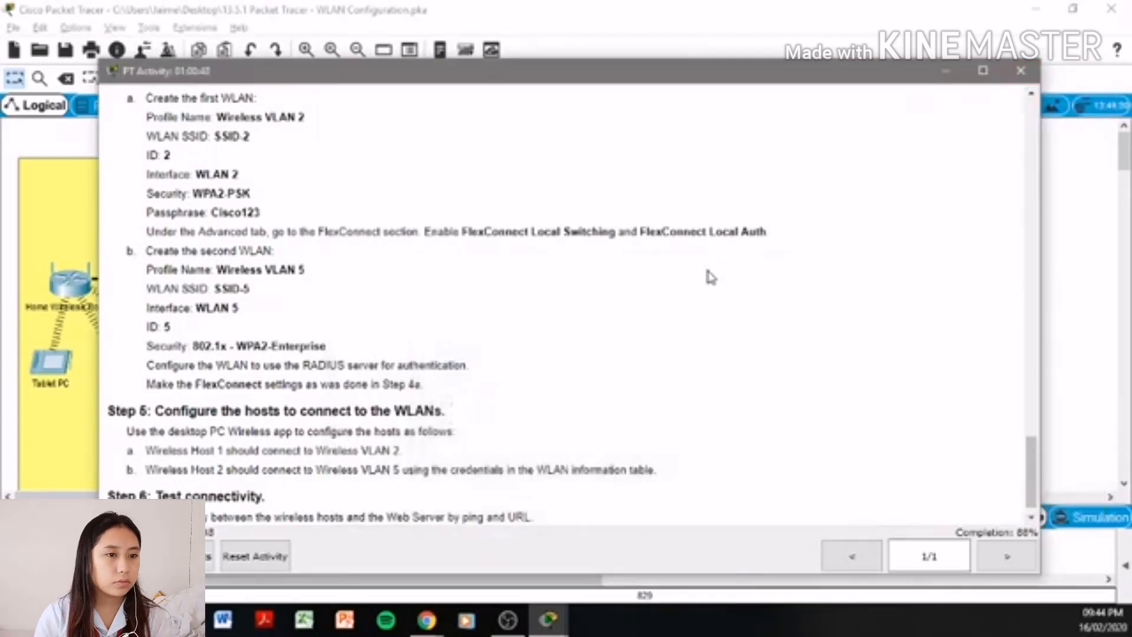
left_click(744, 10)
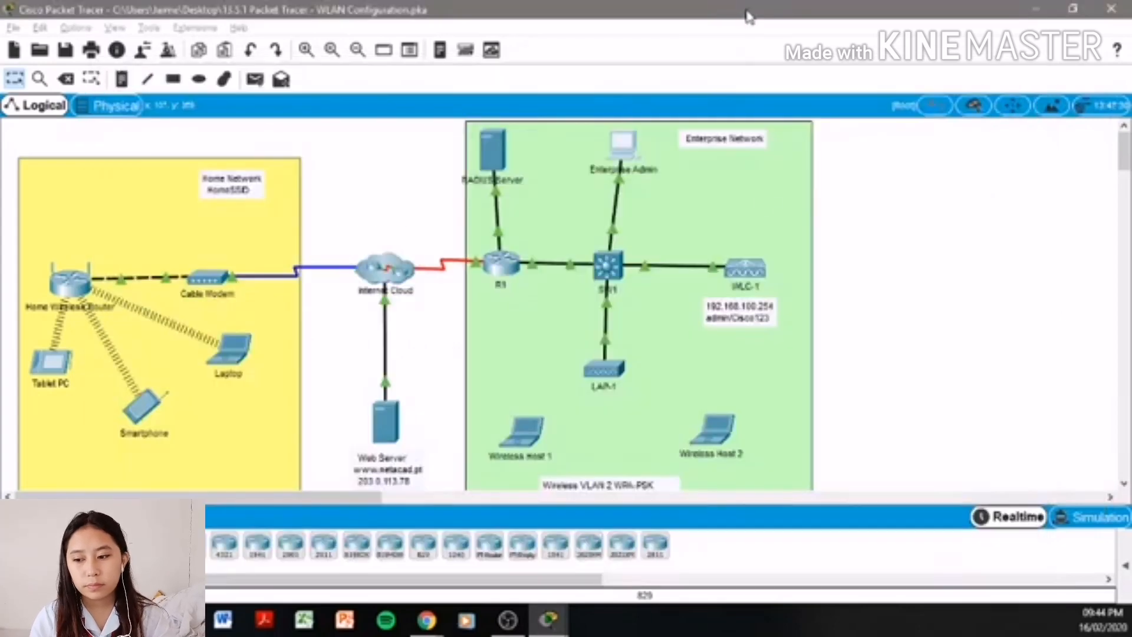
- Connect Wireless Host 1 to SSID-2 with its WPA2-Personal pre-shared key, then return to the activity instructions
left_click(527, 436)
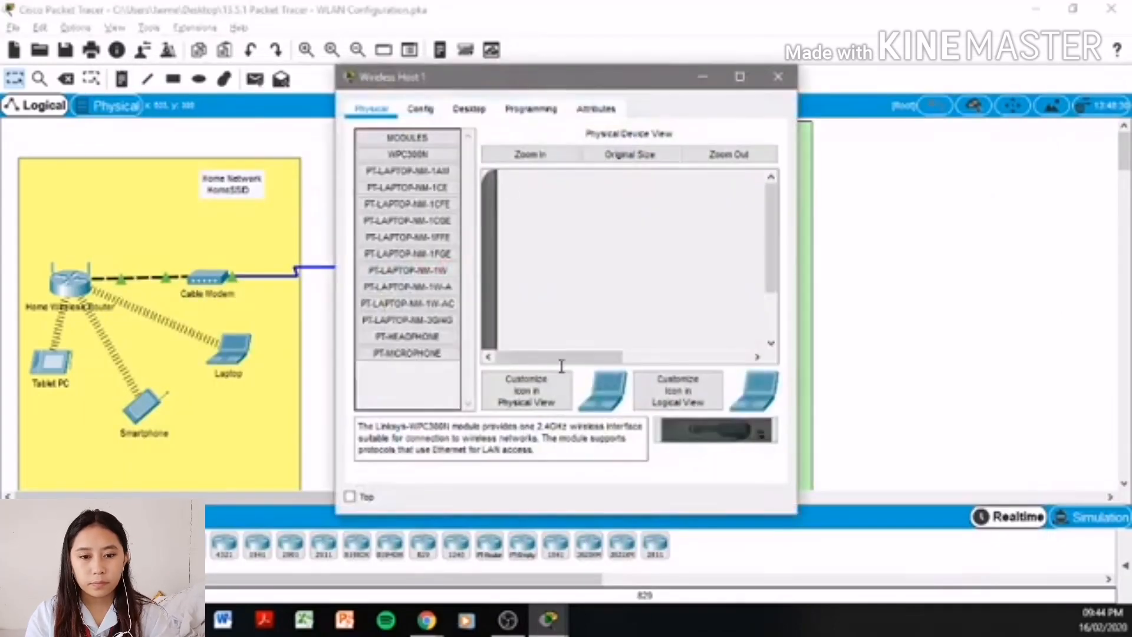
left_click(455, 116)
left_click(430, 342)
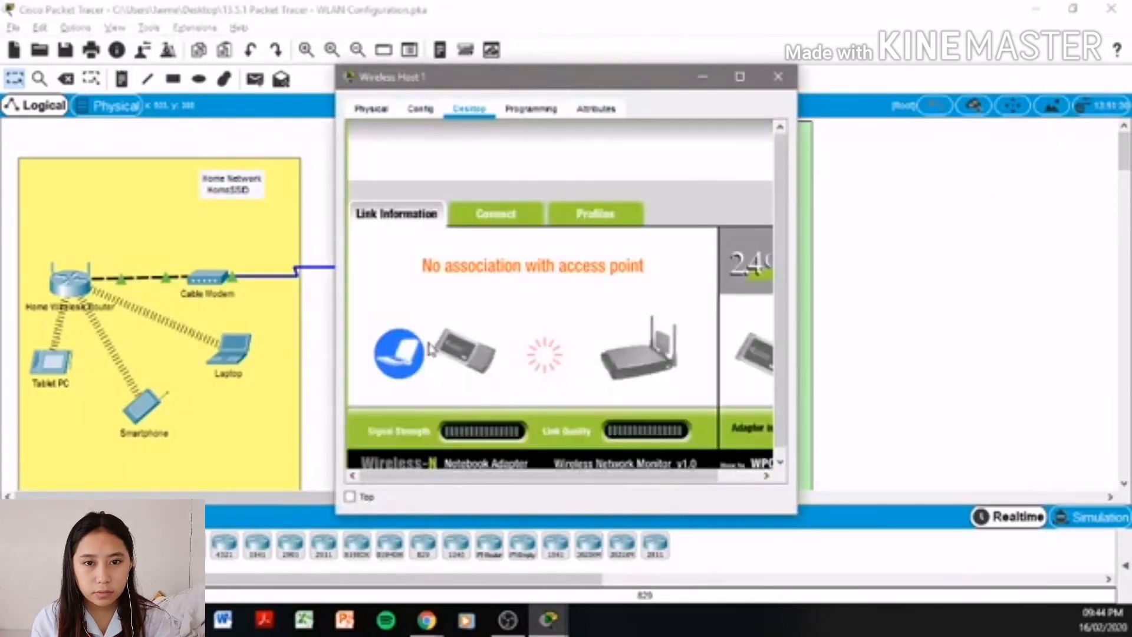
left_click(514, 216)
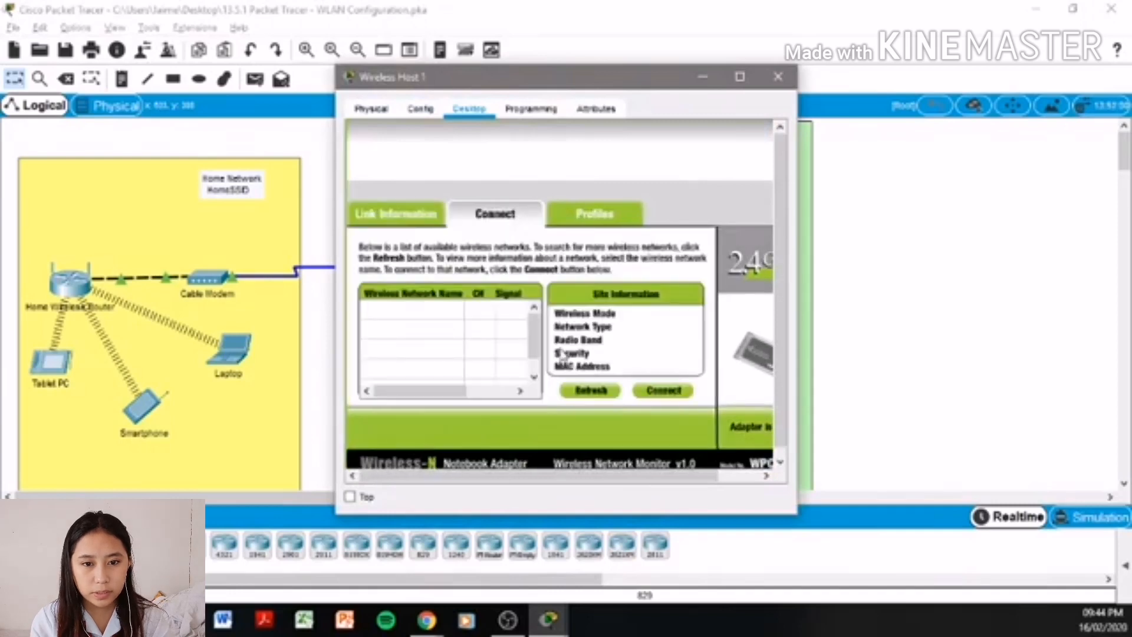
left_click(592, 391)
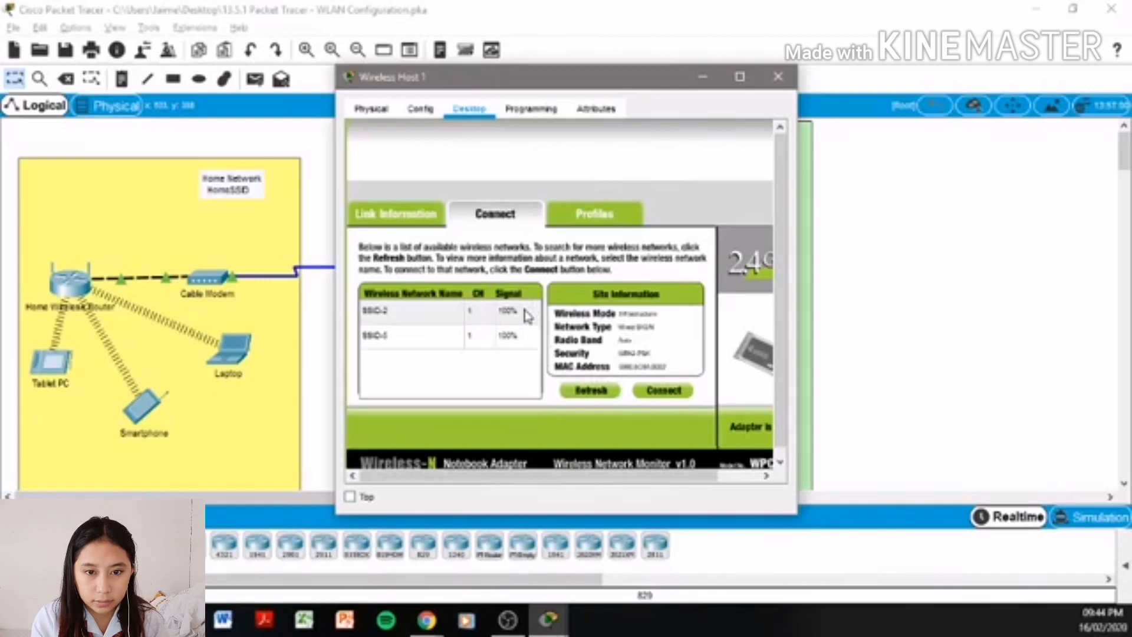
left_click(449, 318)
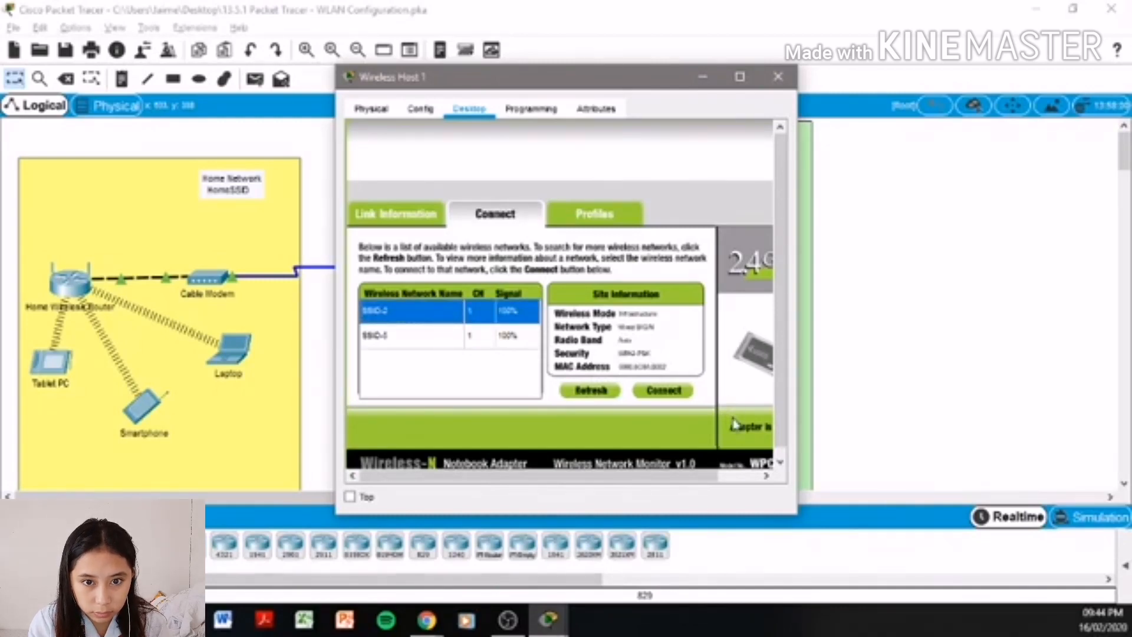
left_click(664, 398)
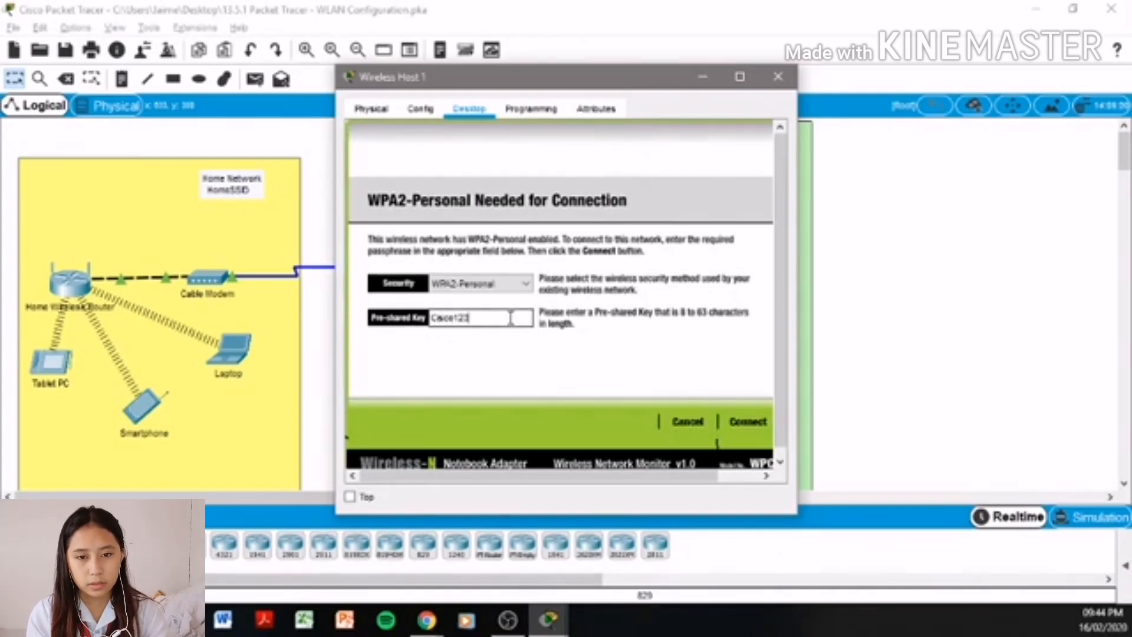
left_click(748, 422)
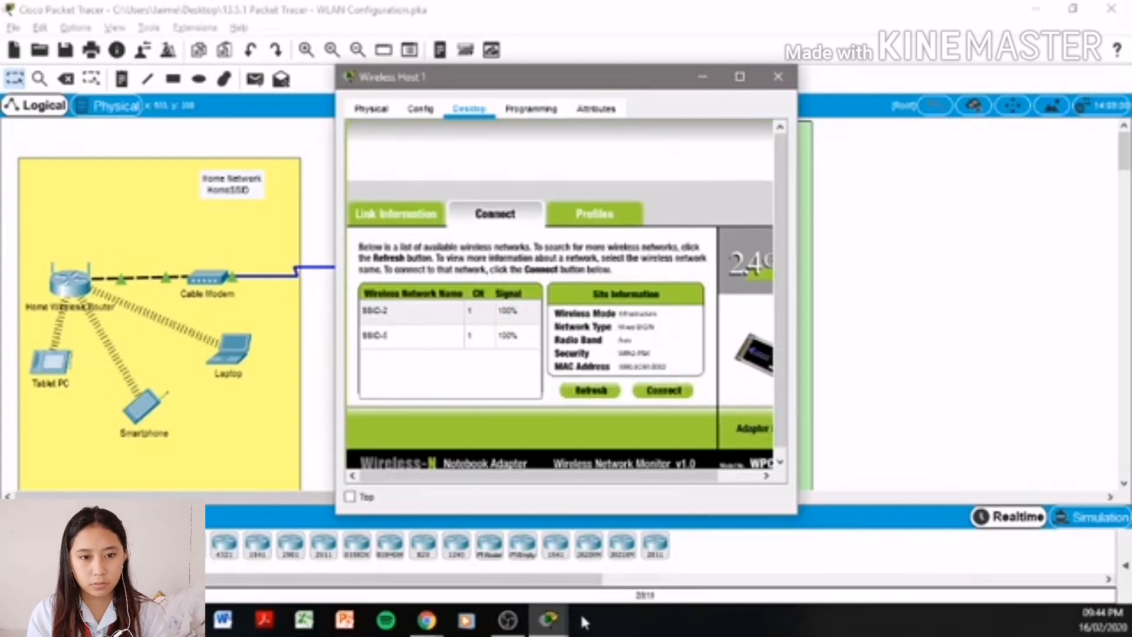
mouse_move(549, 620)
left_click(313, 548)
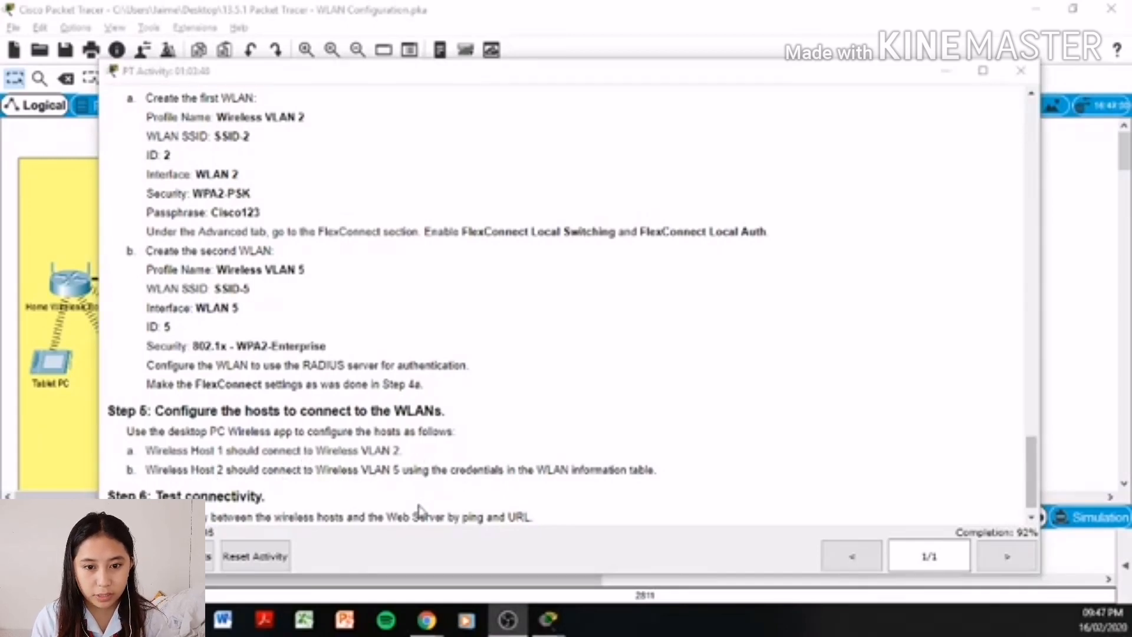
- Open the PC Wireless app on the Wireless Host 2 laptop
left_click(656, 29)
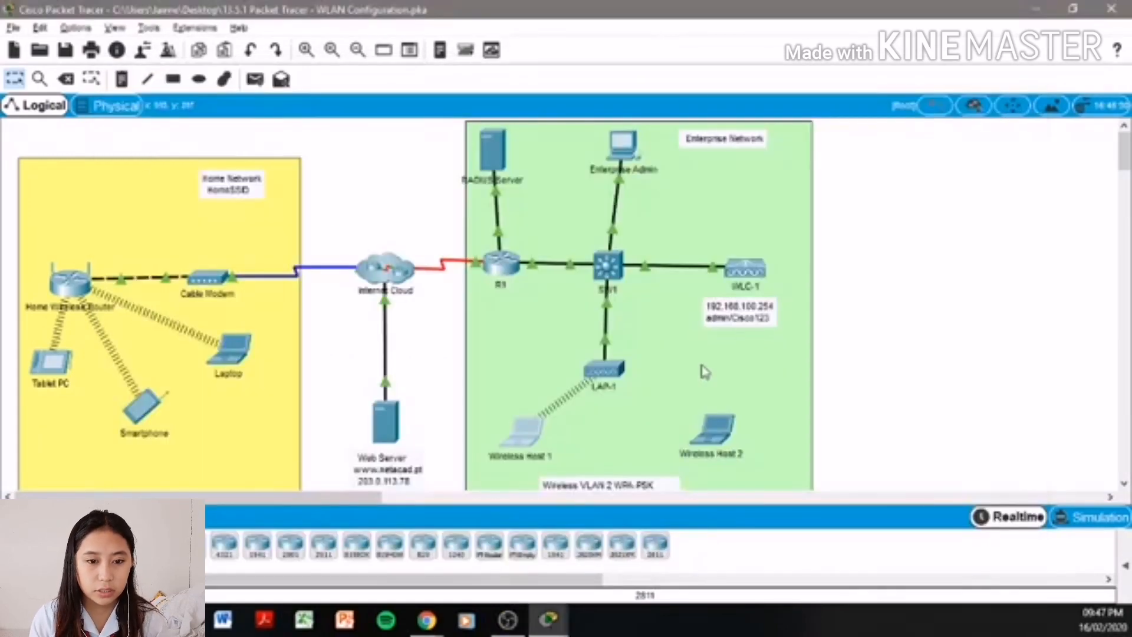
left_click(695, 449)
left_click(720, 425)
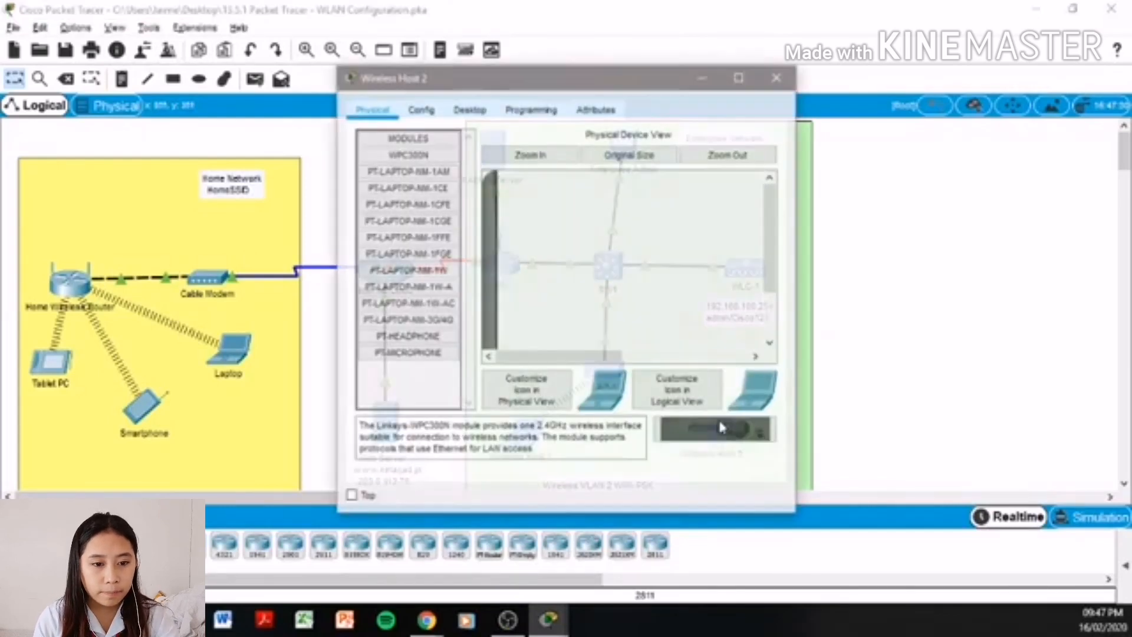
left_click(469, 109)
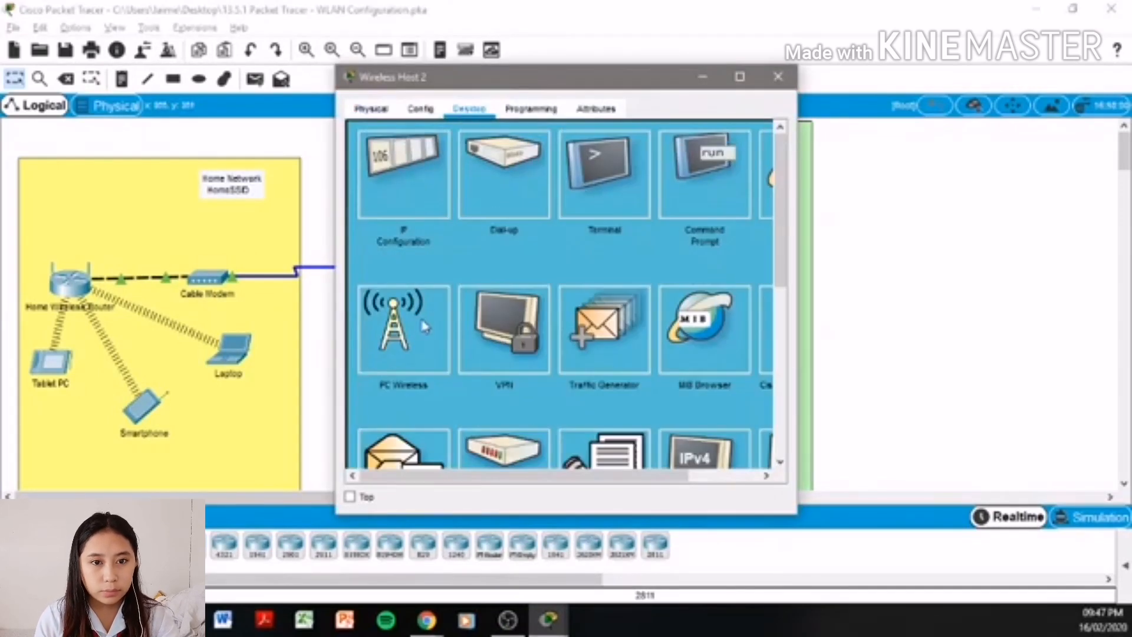
left_click(424, 329)
- Arrange the activity instructions and Wireless Host 2 windows side by side
key("alt+Tab")
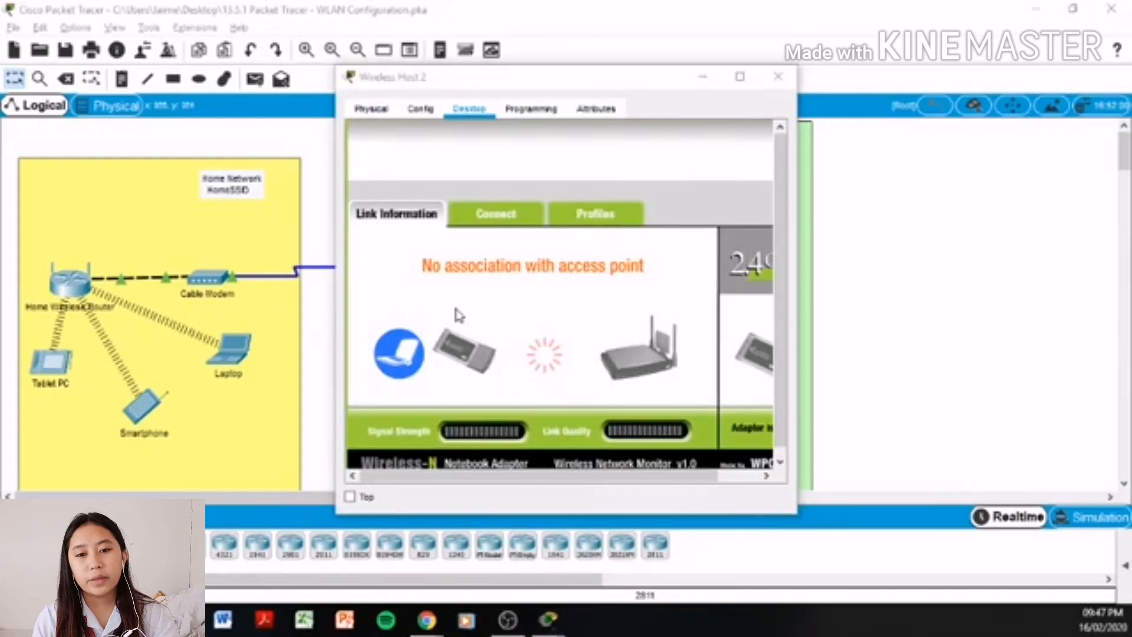
key("alt+Tab")
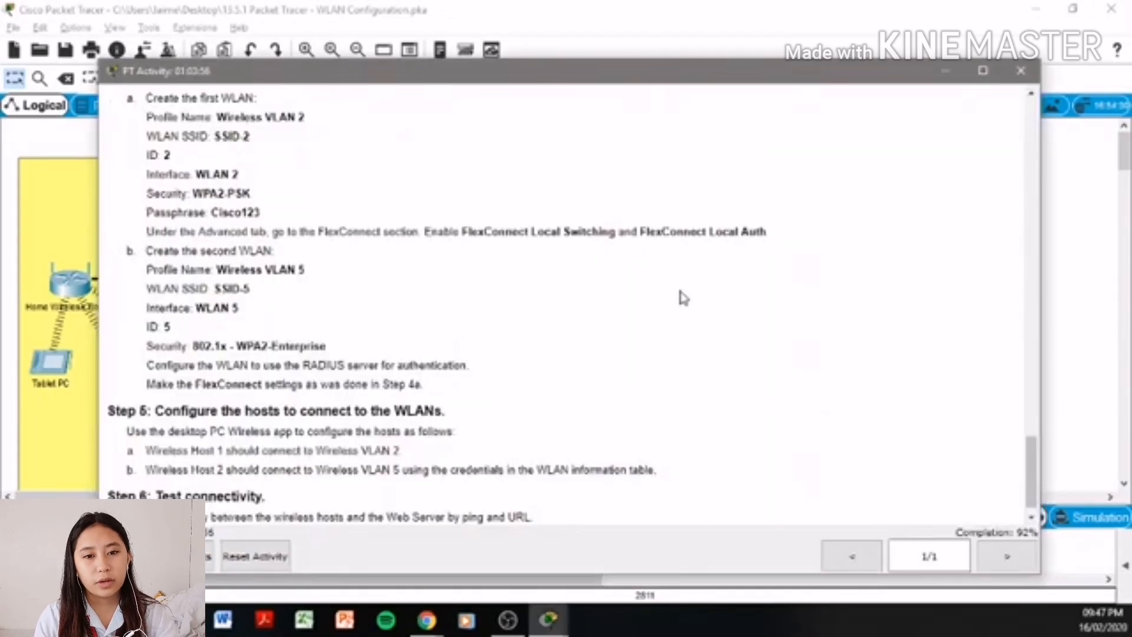
left_click_drag(1041, 243, 607, 241)
left_click_drag(645, 93, 932, 88)
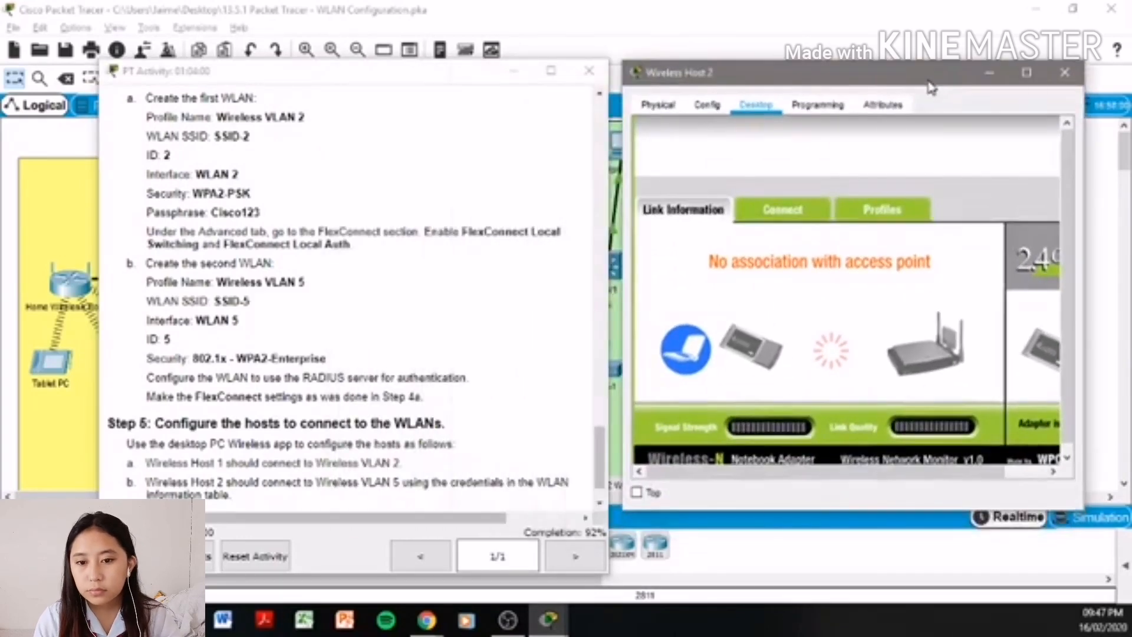
left_click_drag(609, 263, 693, 244)
left_click(845, 190)
- In Profiles, select the Default profile, check the WLAN details, and start a new profile
left_click(882, 214)
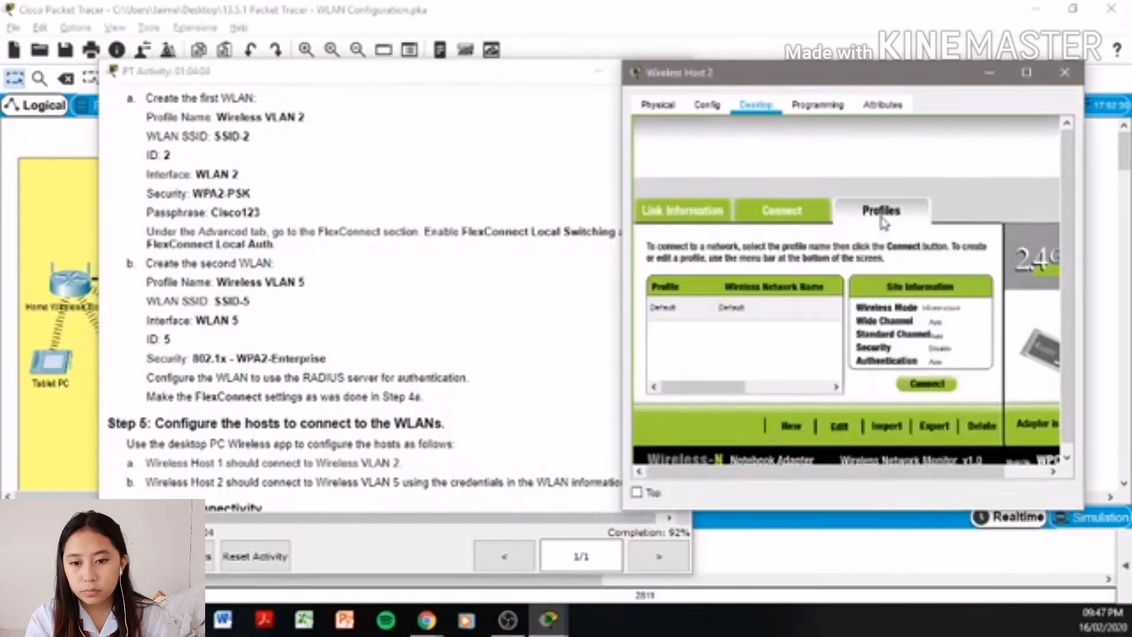
left_click(787, 309)
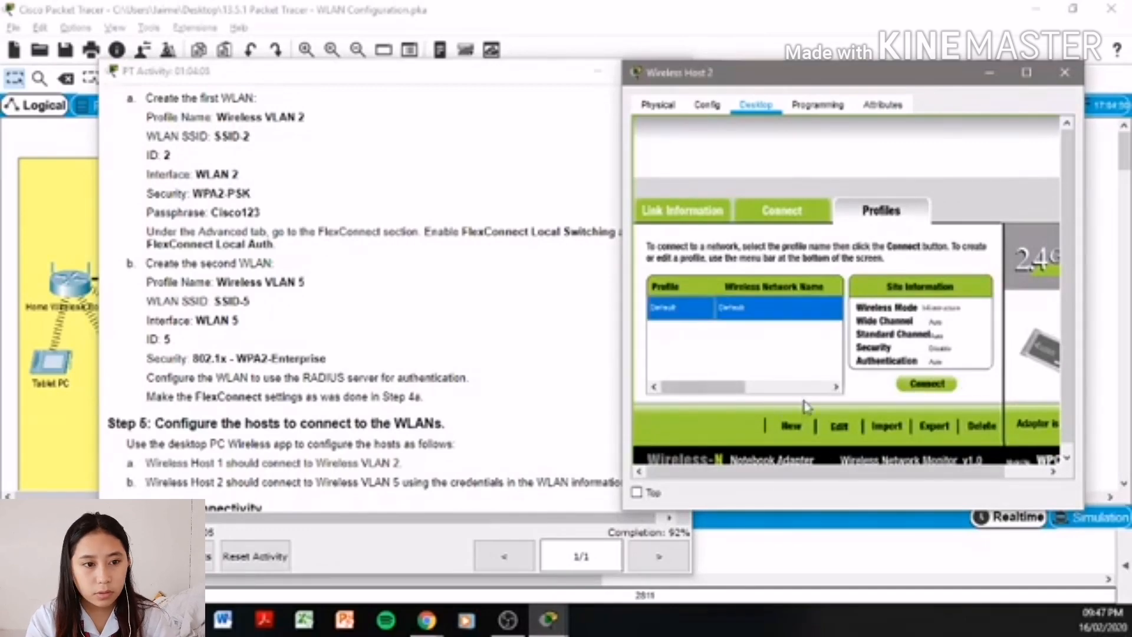
left_click(471, 341)
scroll(475, 348, "up", 10)
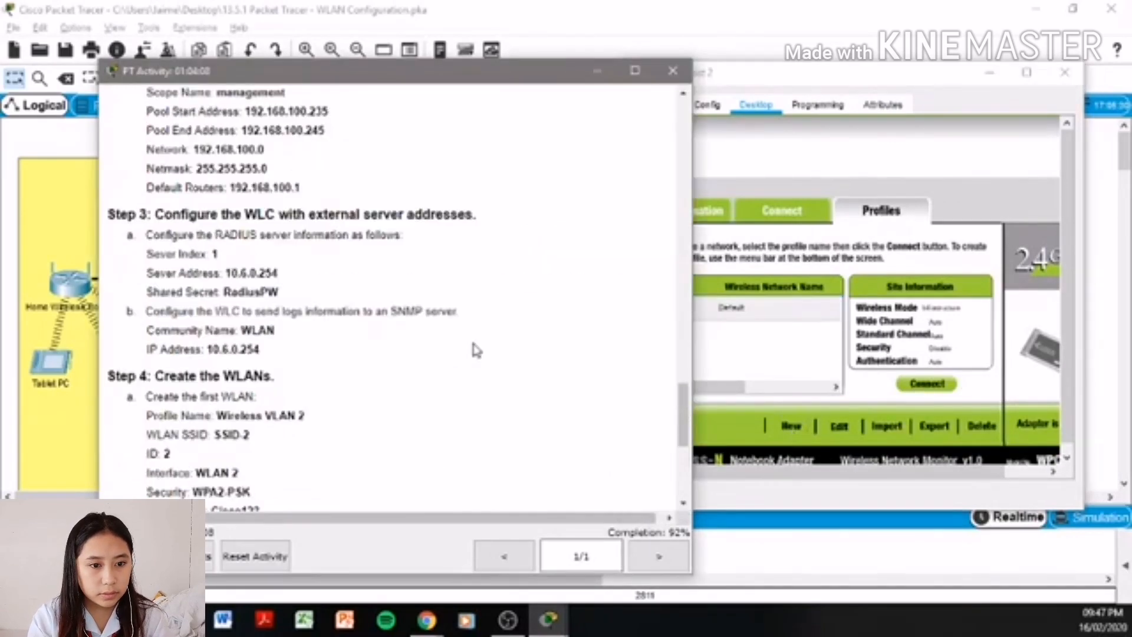
scroll(475, 347, "up", 10)
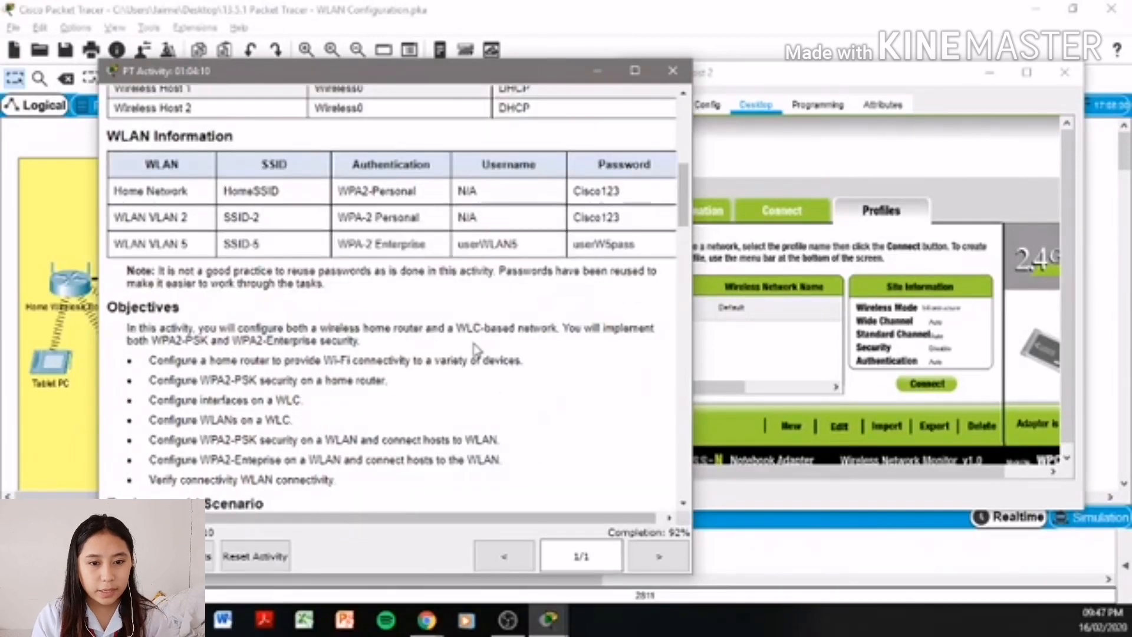
left_click(805, 420)
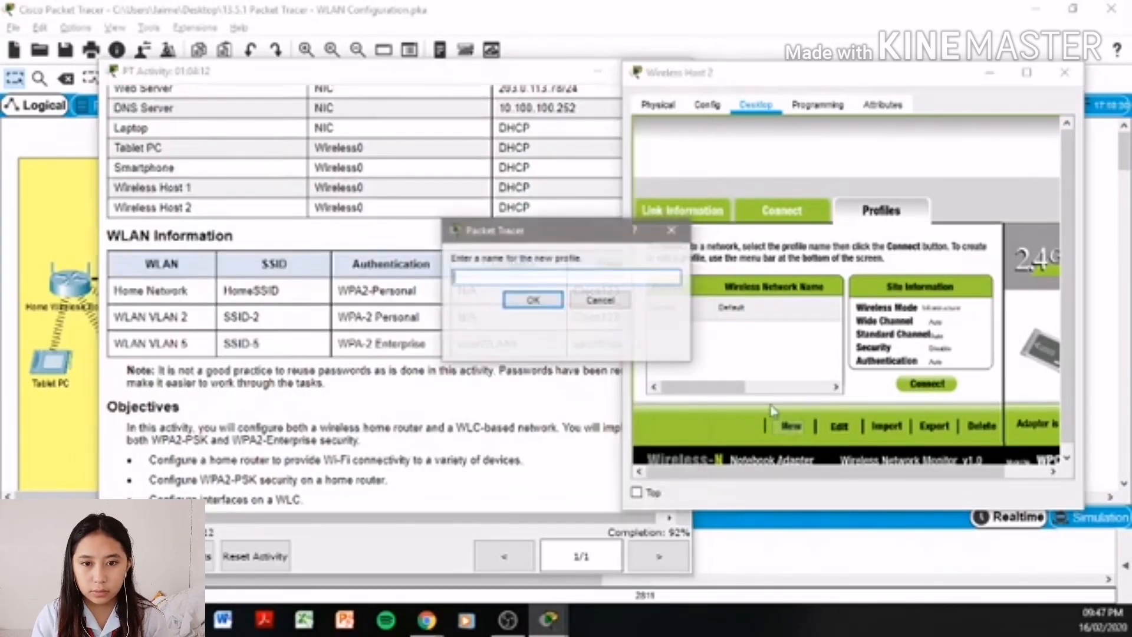
- Name the new wireless profile 'user'
left_click_drag(567, 233, 684, 230)
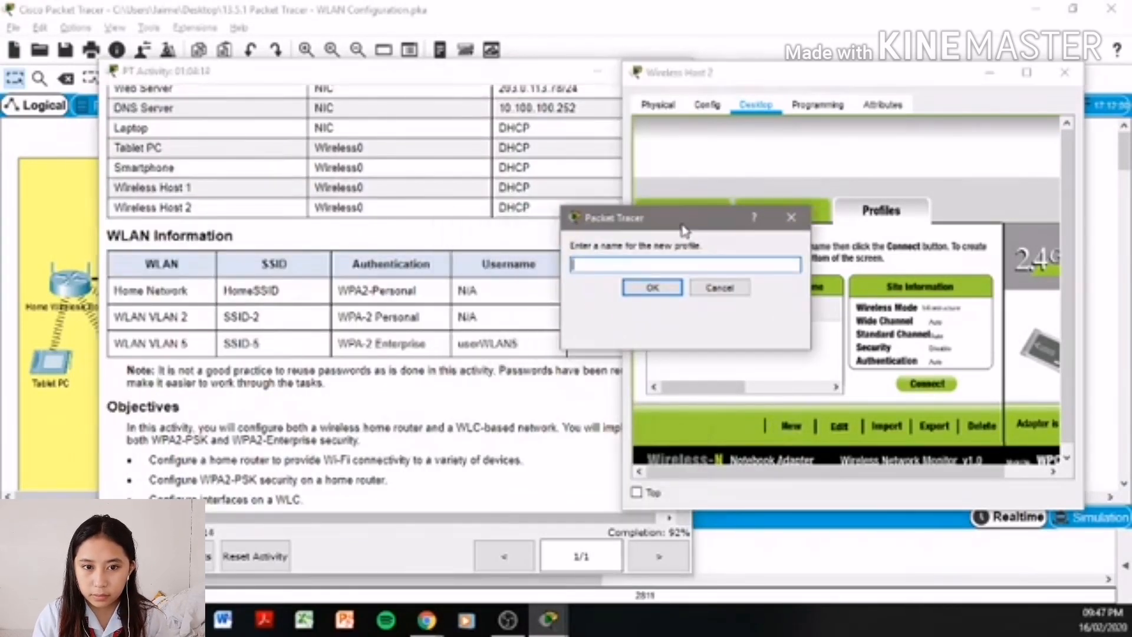
type("userWLAN5")
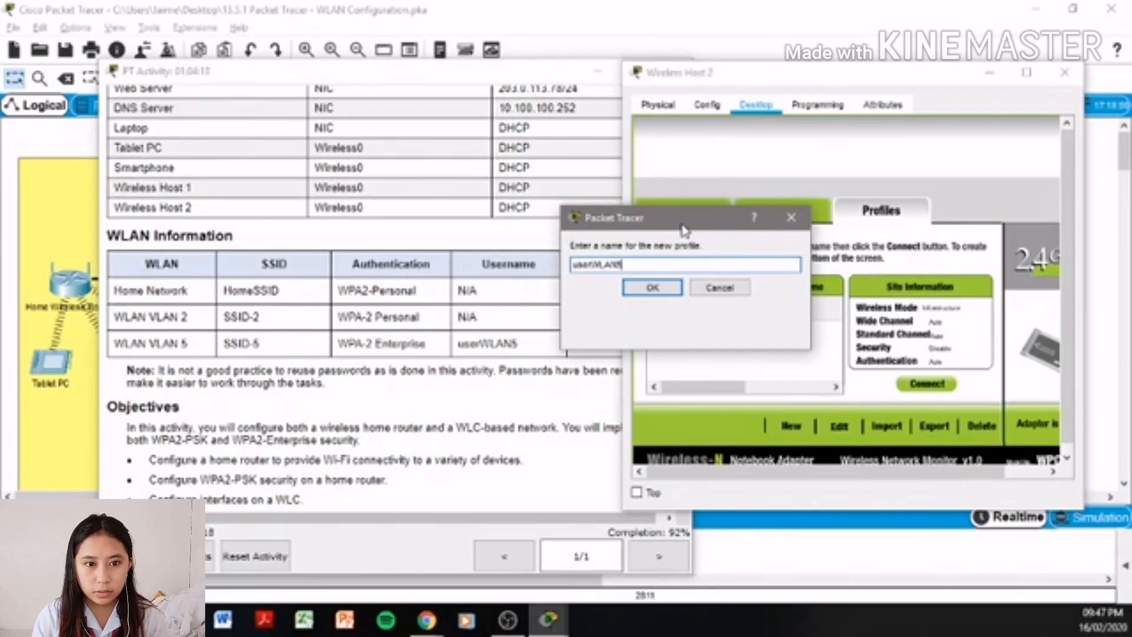
left_click(652, 287)
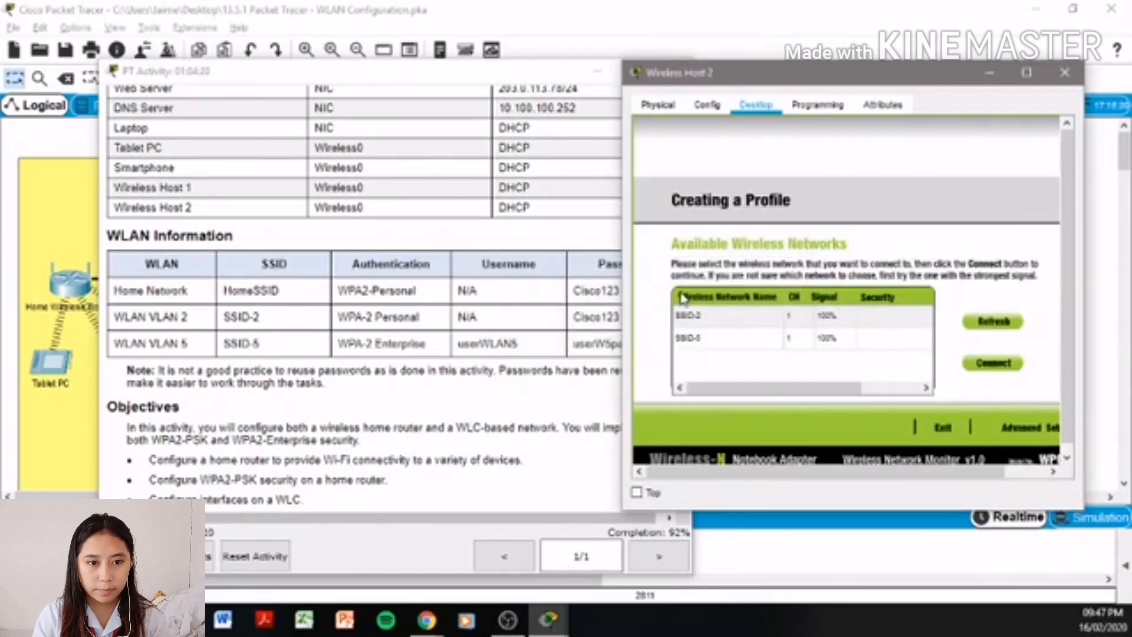
- Pick SSID-5, try connecting directly, and dismiss the create-a-profile message
left_click(760, 339)
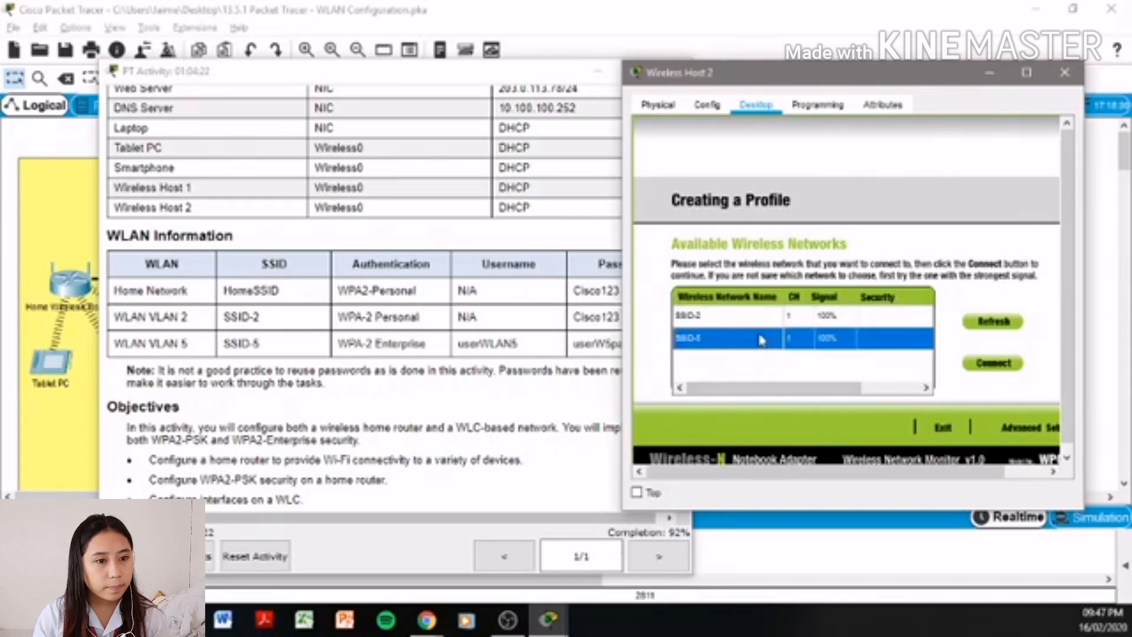
left_click(1011, 429)
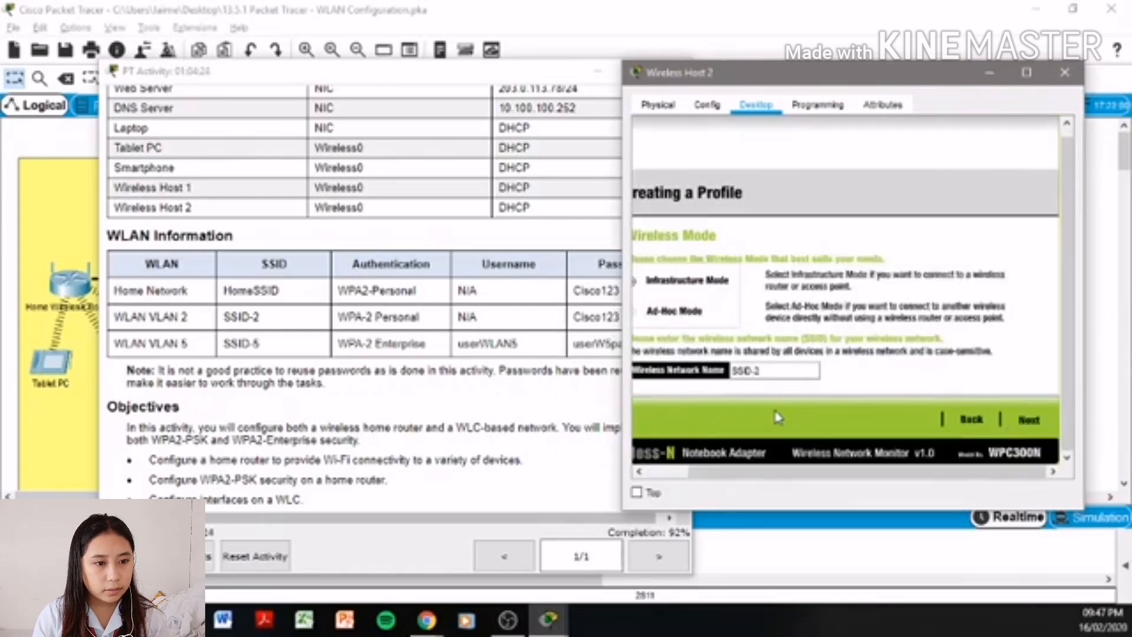
left_click(973, 423)
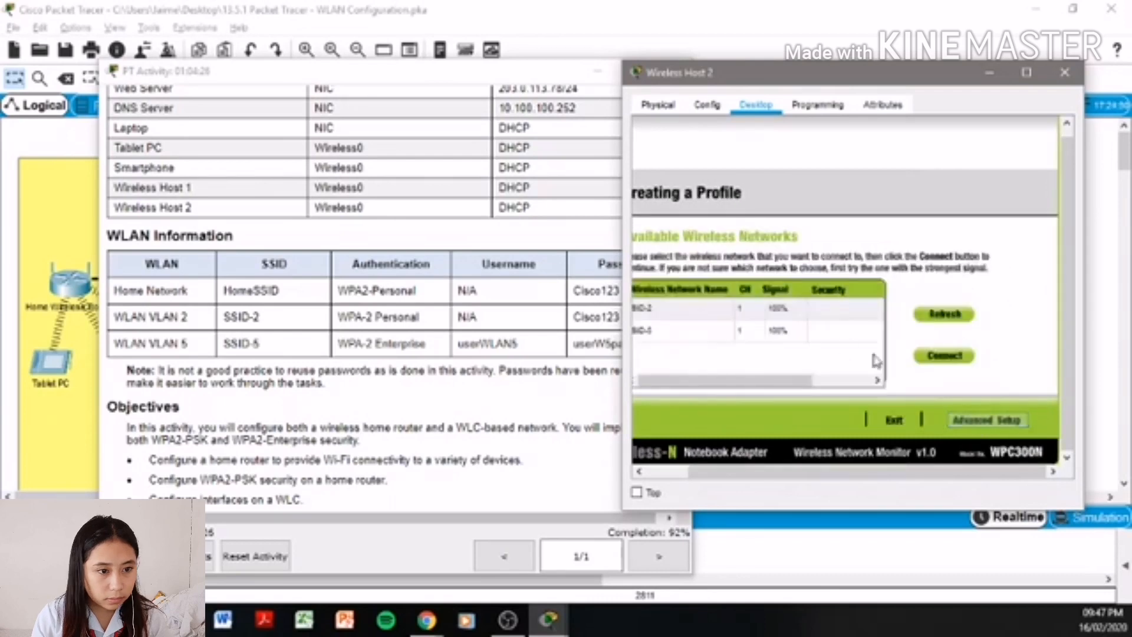
left_click(815, 330)
left_click(935, 358)
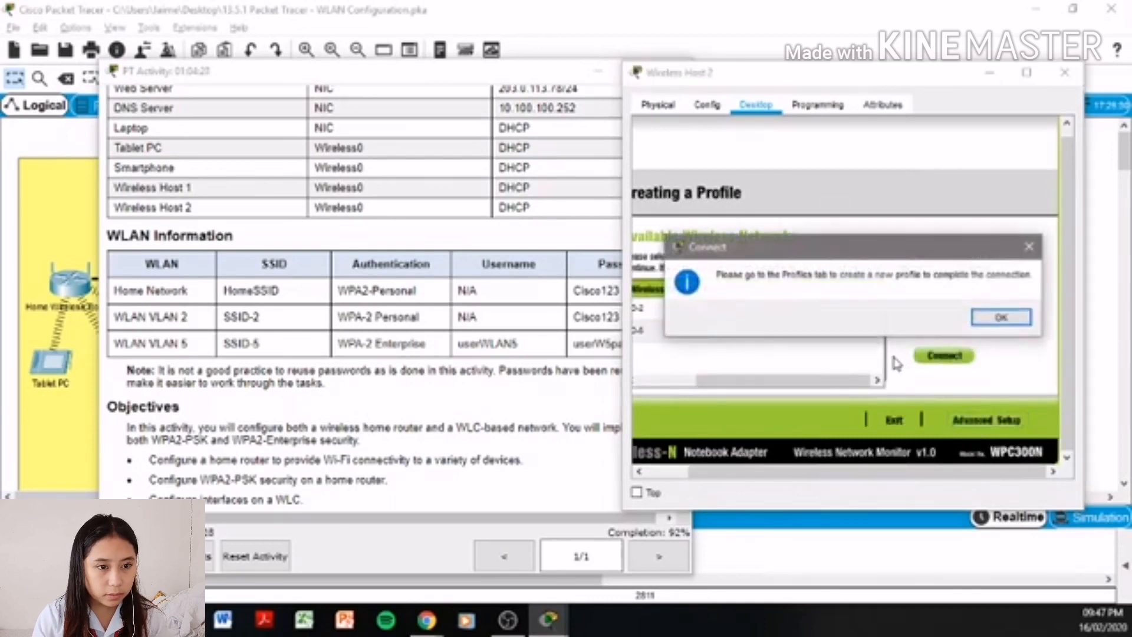
left_click(998, 317)
- Set up the SSID-5 profile manually in Infrastructure Mode with DHCP addressing
left_click(823, 329)
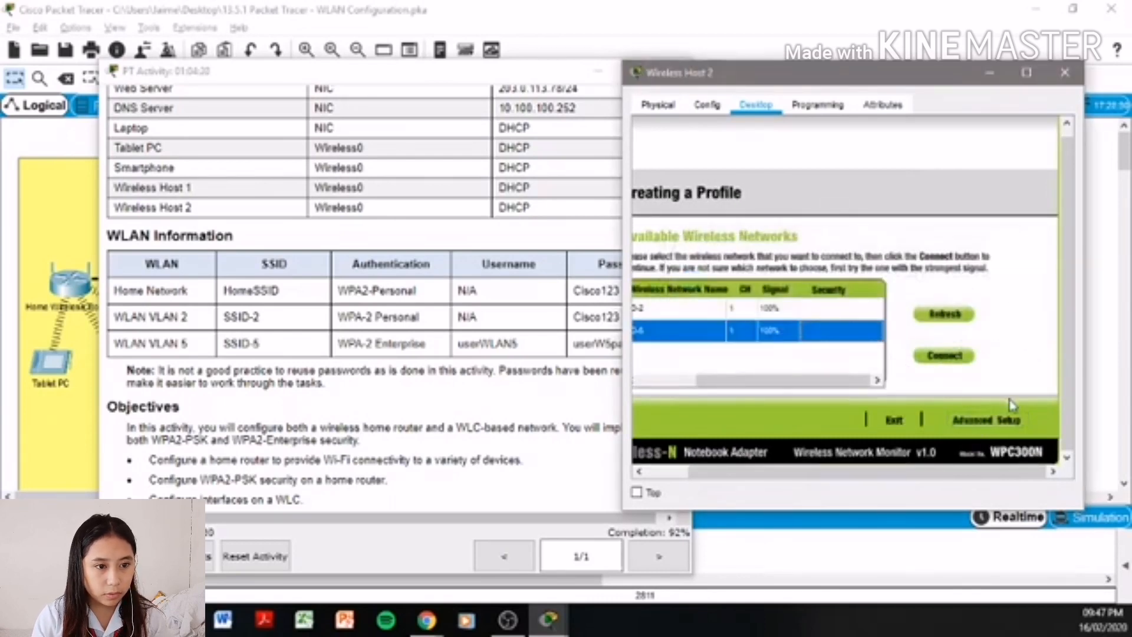
left_click(1010, 420)
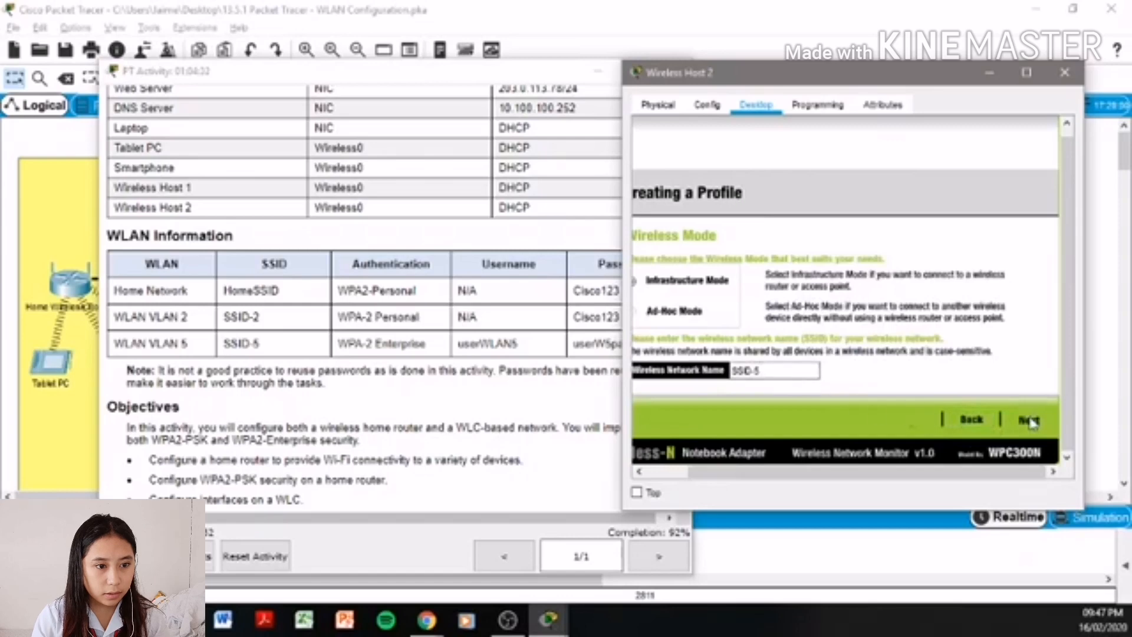
left_click(1017, 419)
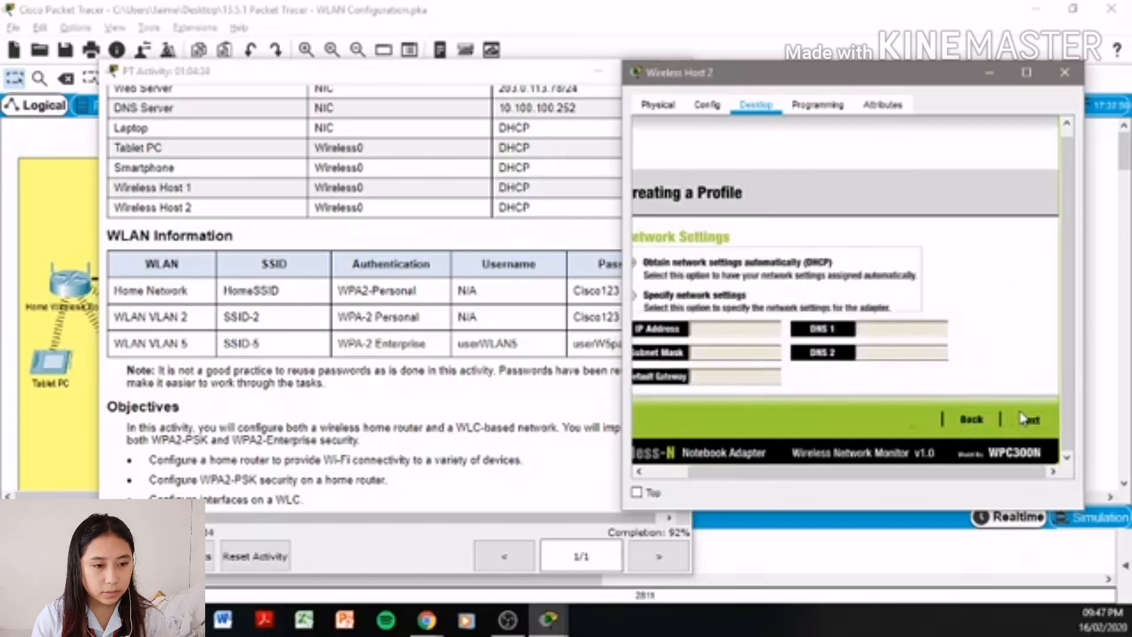
left_click(1024, 418)
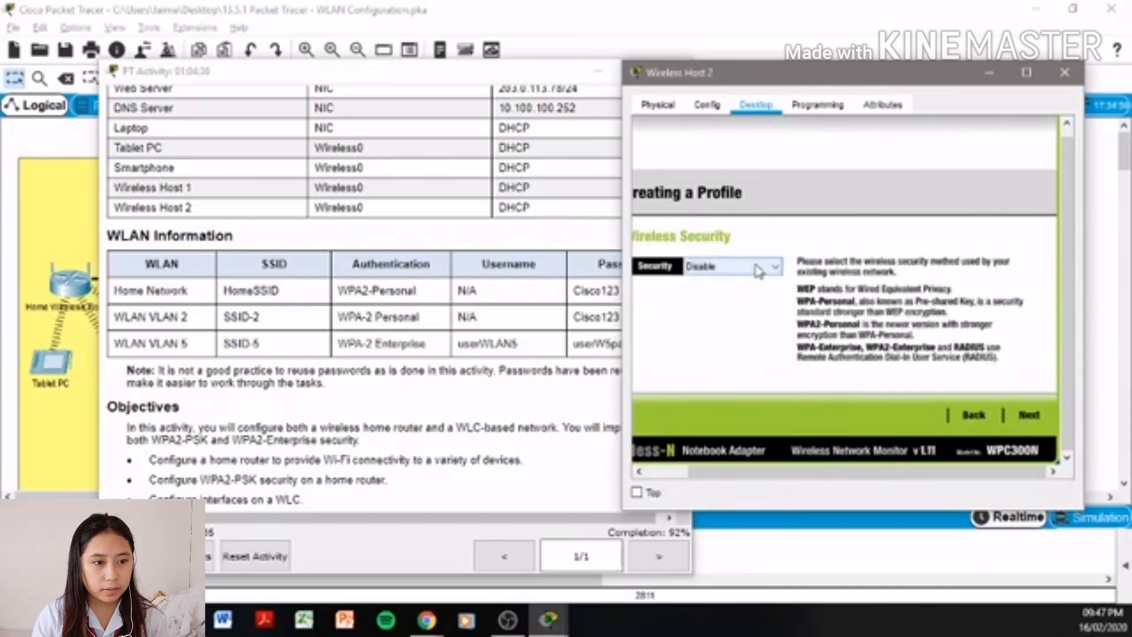
- Choose WPA2-Enterprise as the profile's wireless security type
left_click(756, 267)
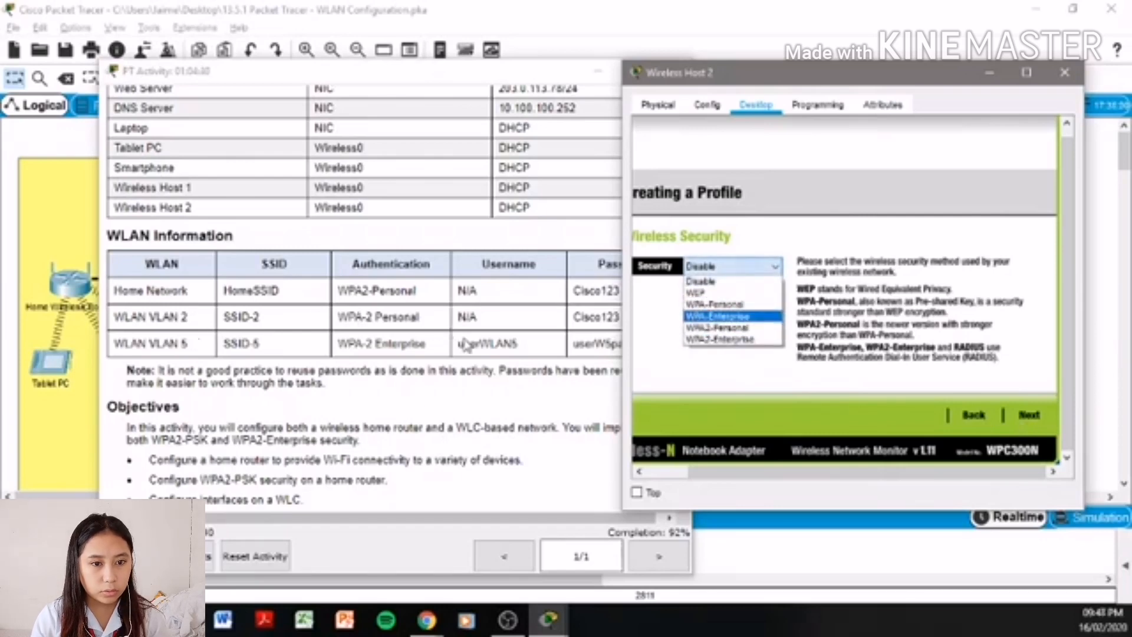
left_click(700, 342)
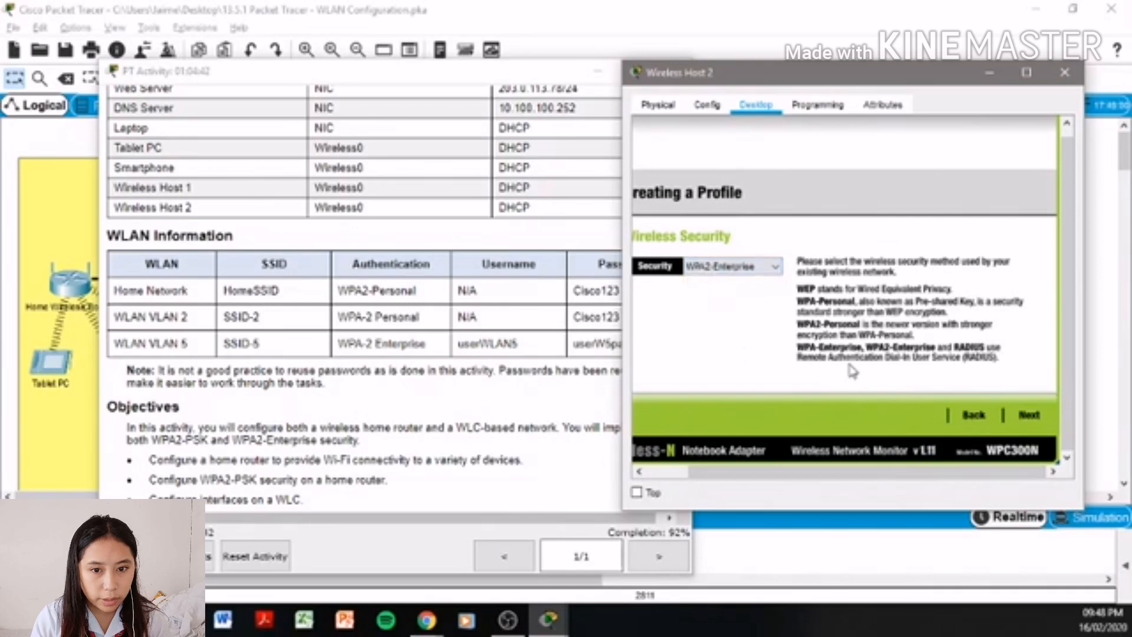
left_click(1030, 417)
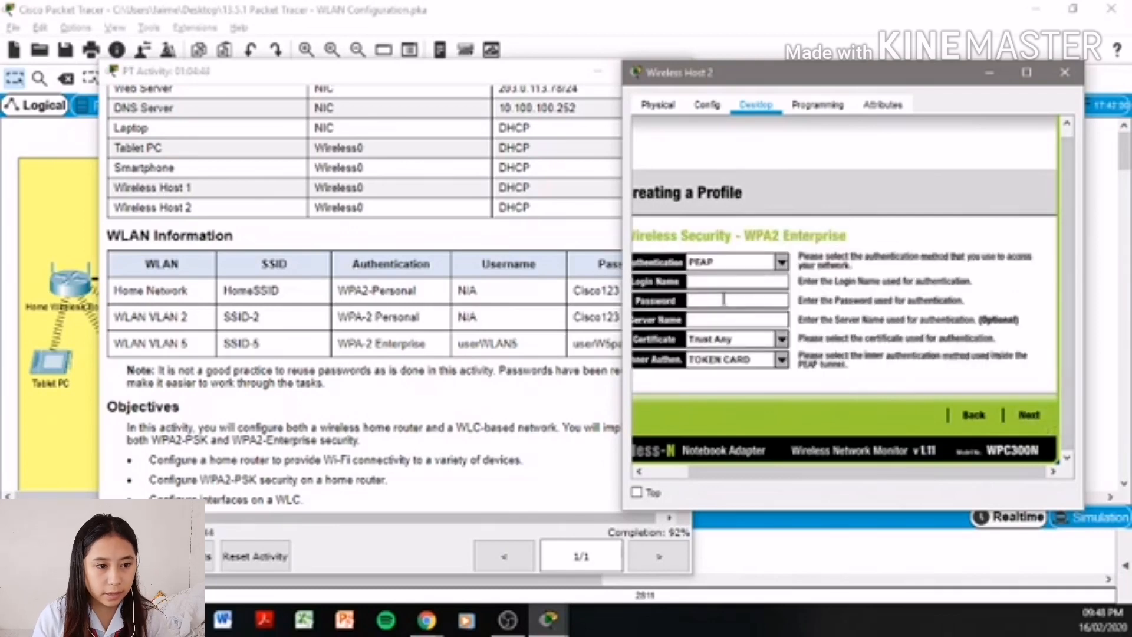
- Enter the WLAN VLAN 5 login name and password, retyping the password, then continue
left_click(736, 285)
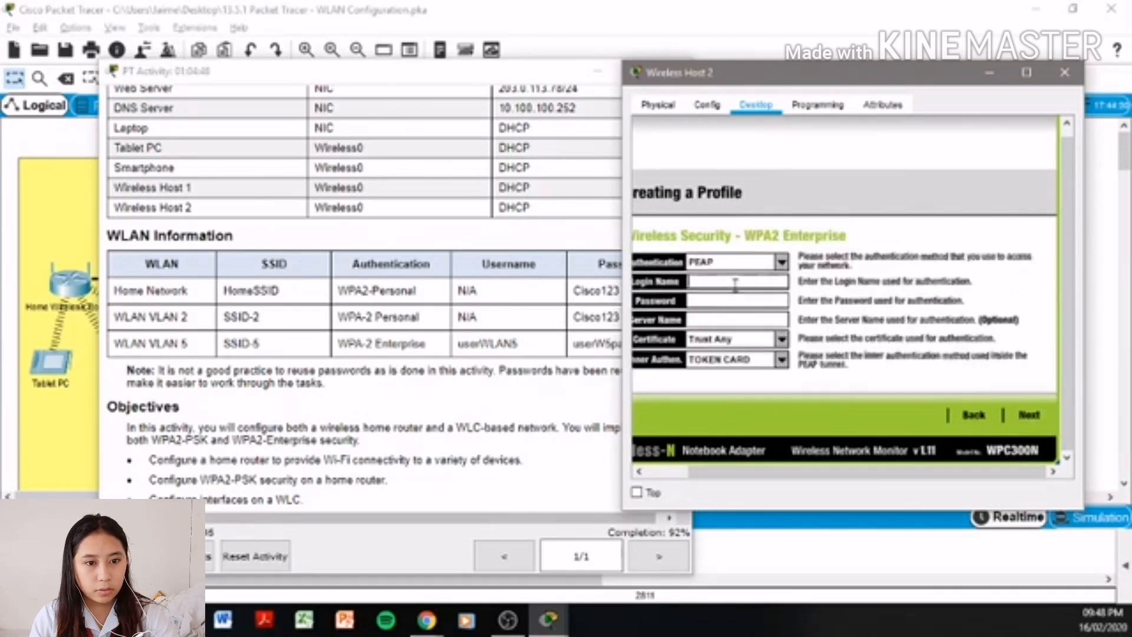
type("use")
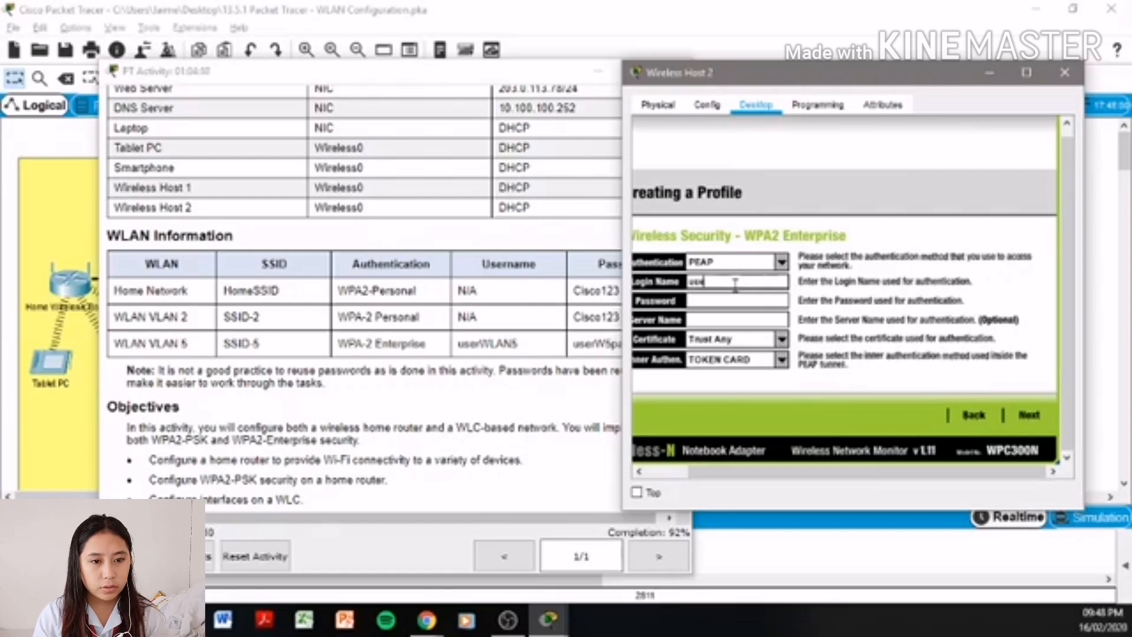
type("rWLAN5")
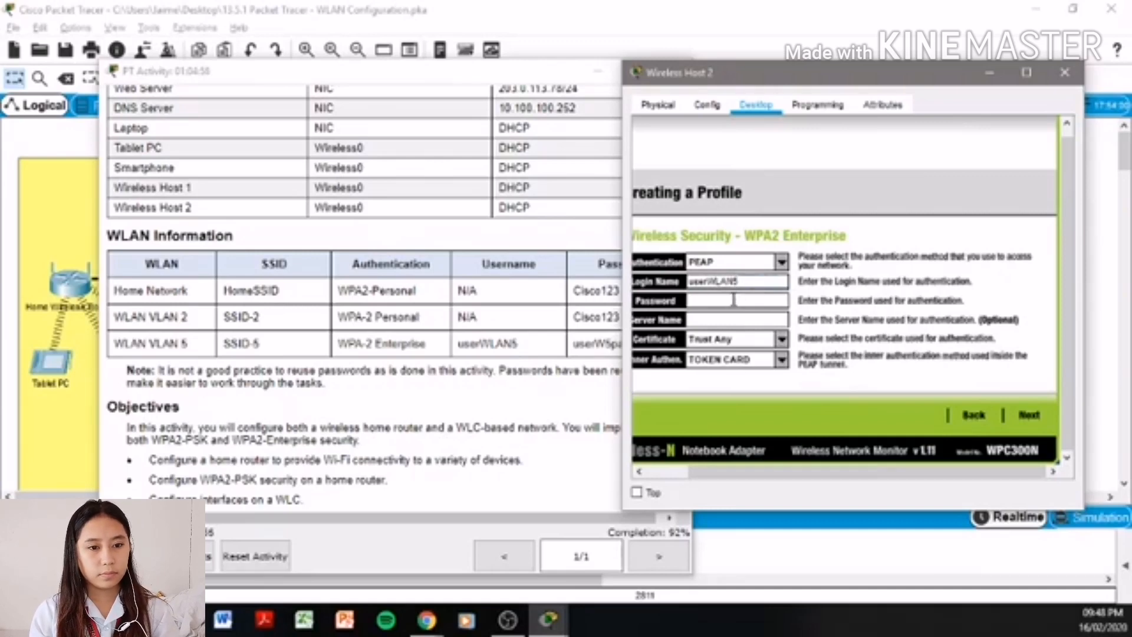
left_click(733, 301)
type("user")
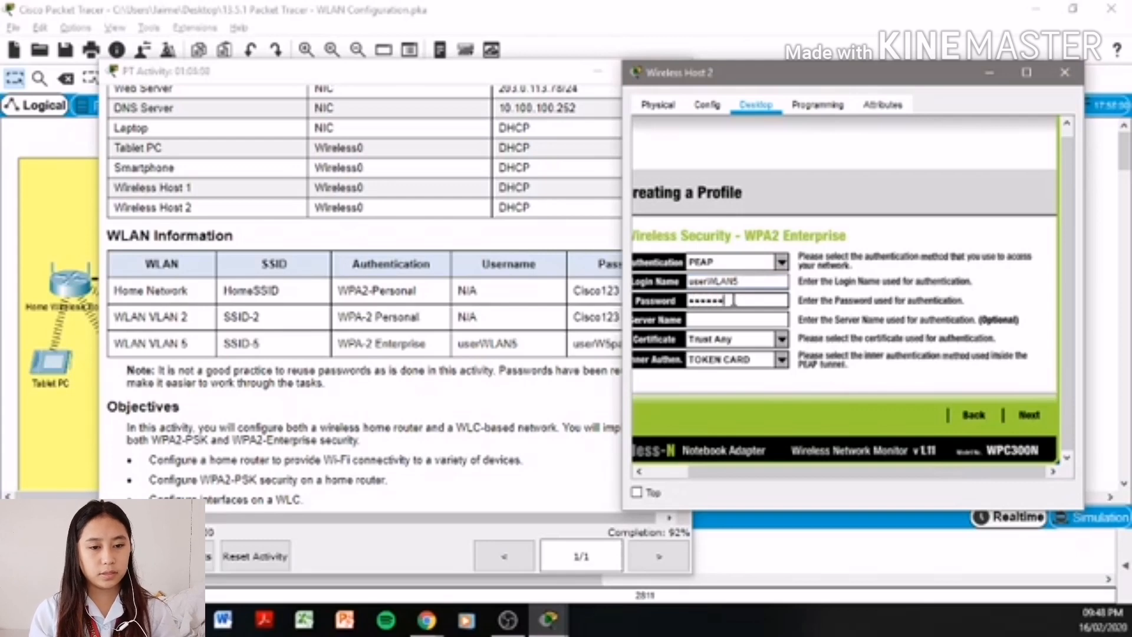
type("W5pass")
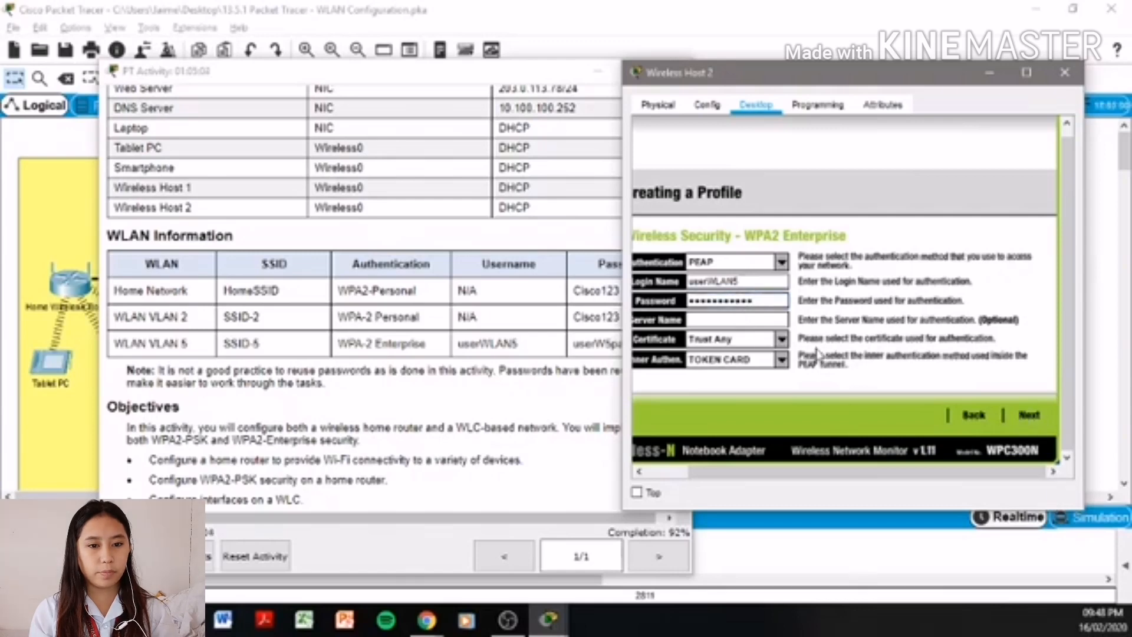
key("ctrl+a")
key("BackSpace")
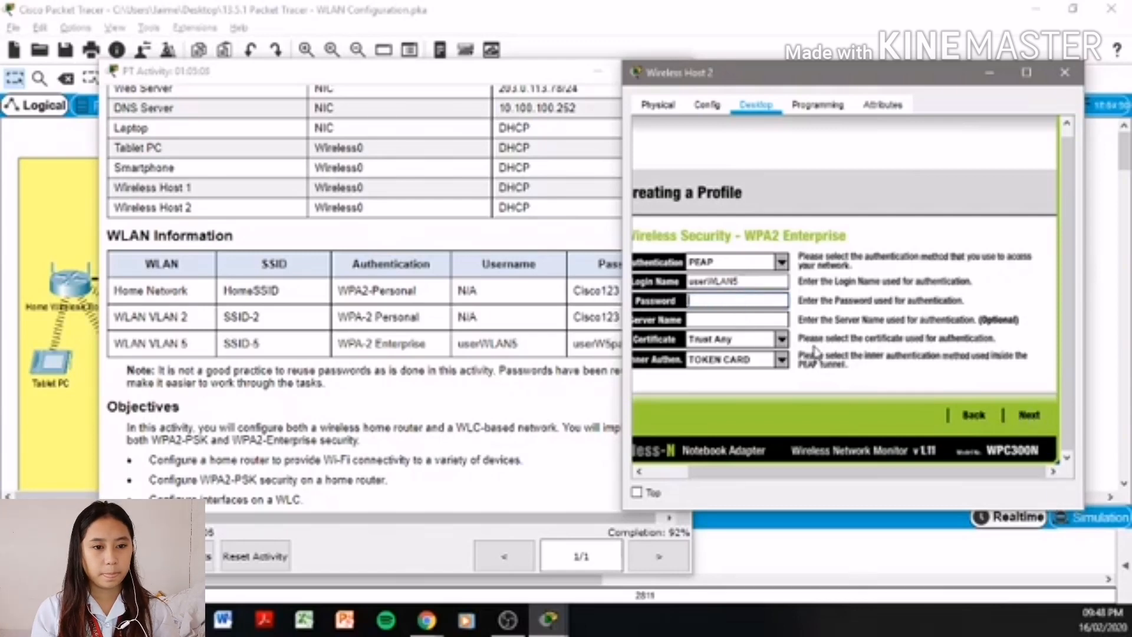
type("use")
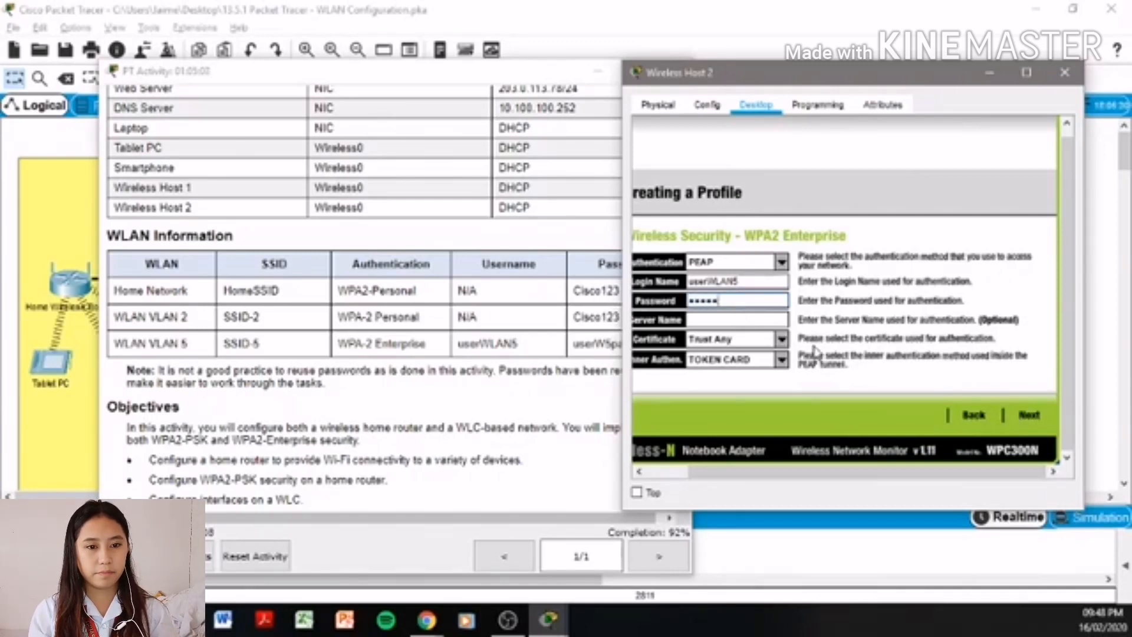
type("rW5pass")
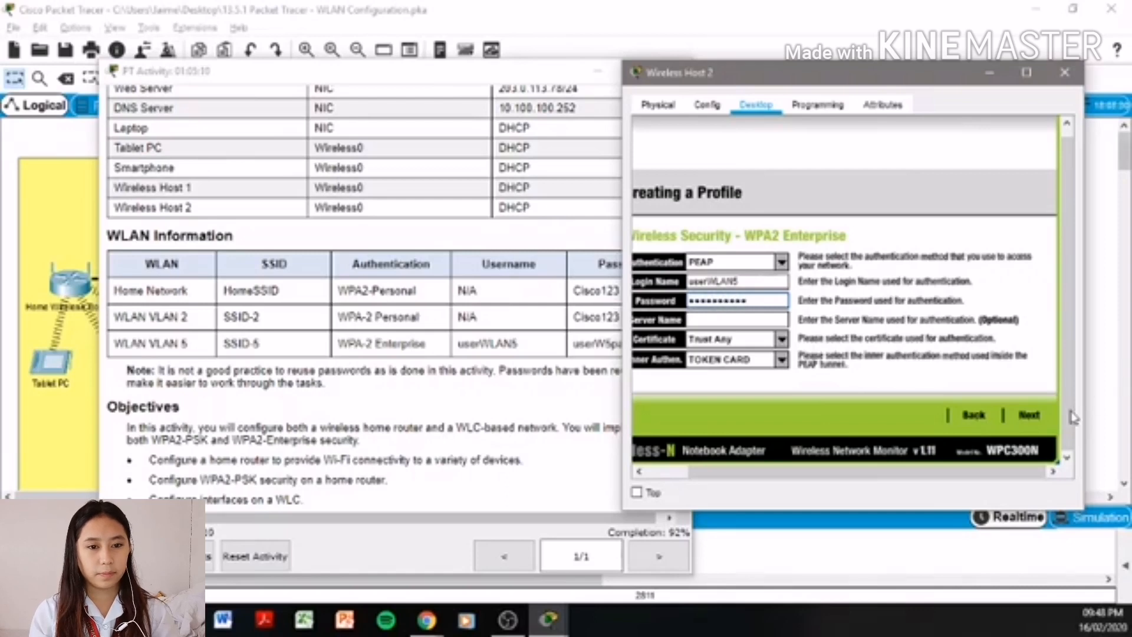
left_click(1040, 415)
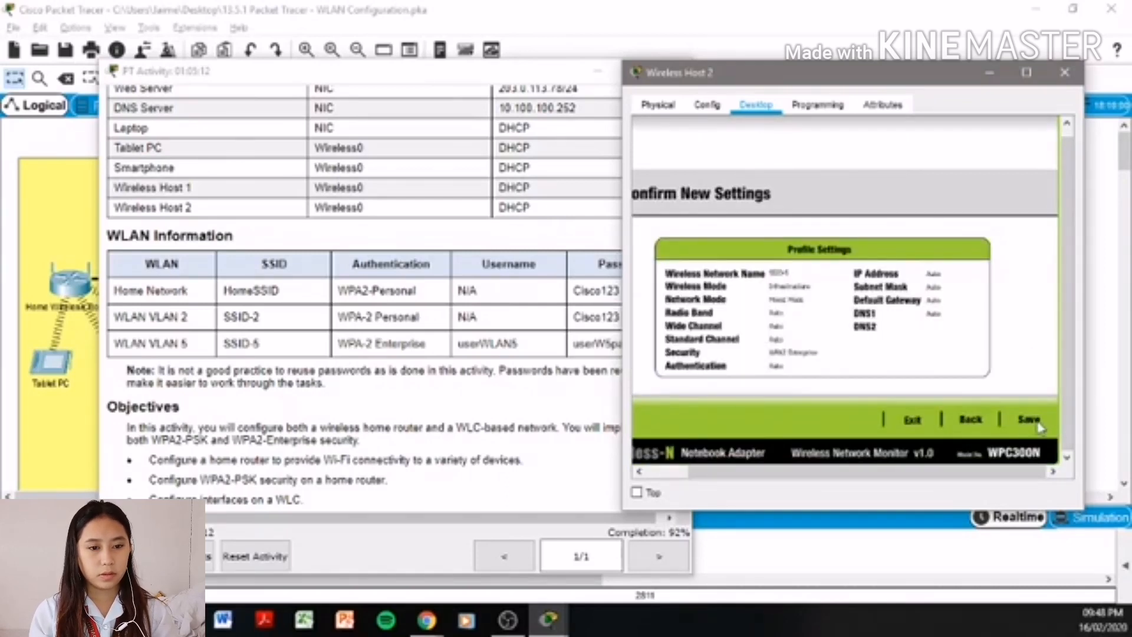
- Save the SSID-5 profile, connect Wireless Host 2, and close its window
left_click(1040, 423)
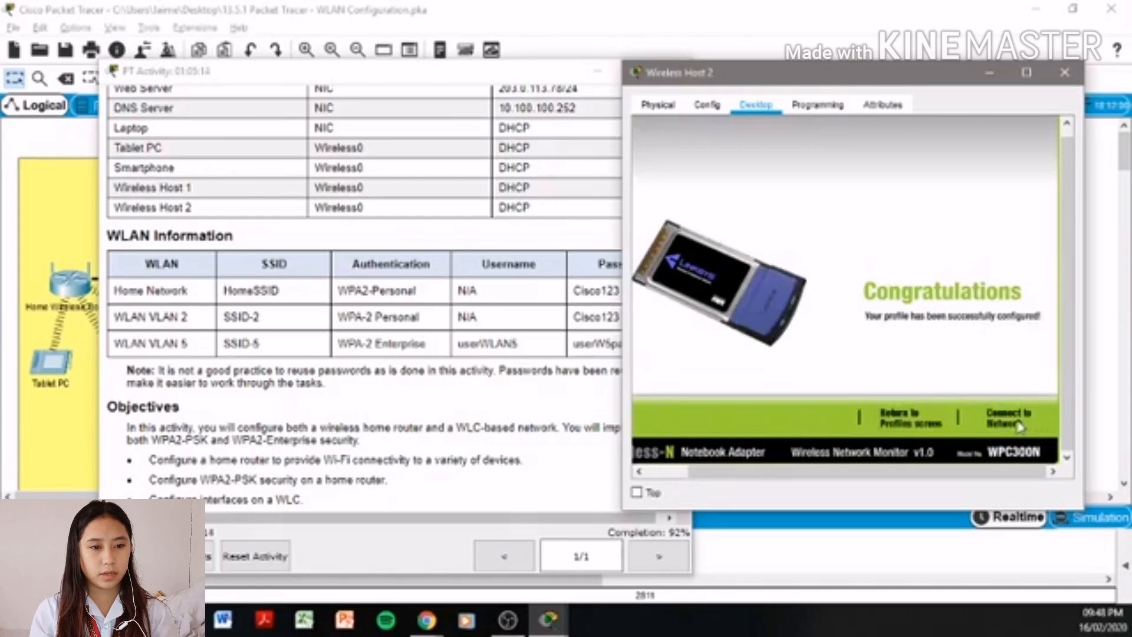
left_click(1020, 426)
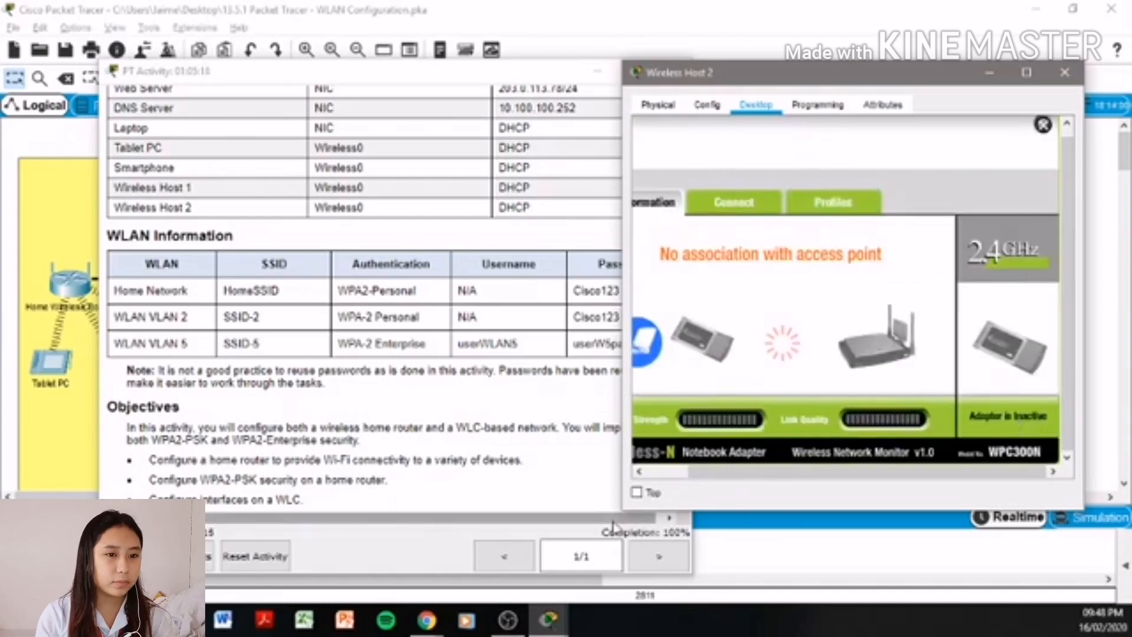
left_click(1065, 73)
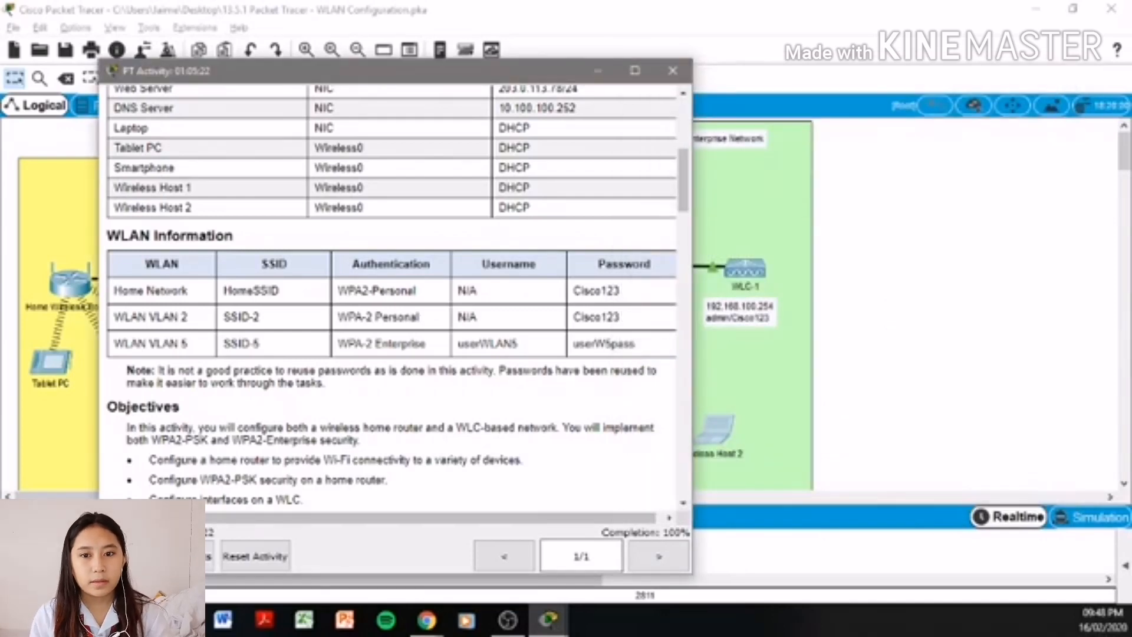